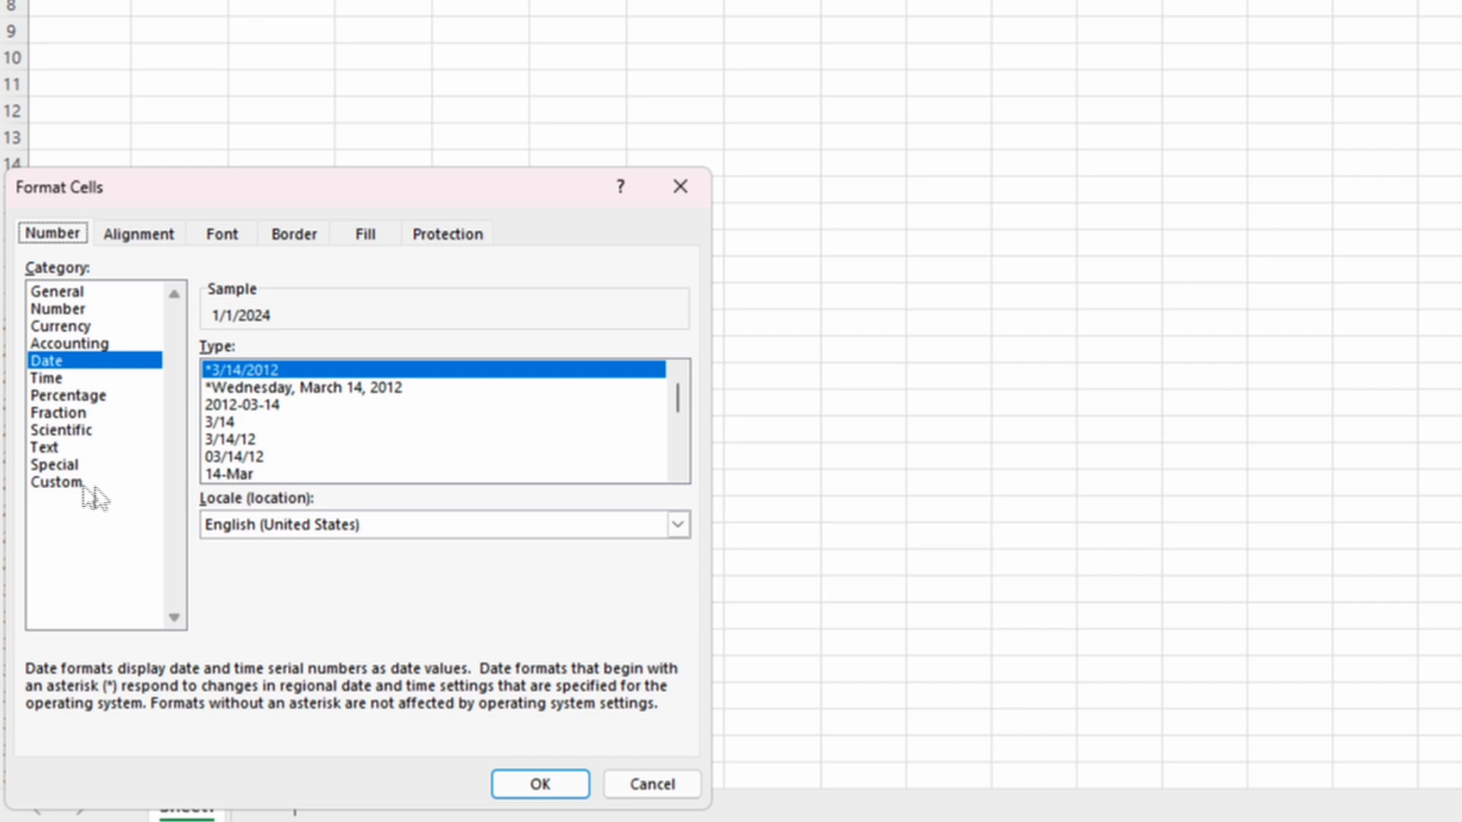
Apply the custom number format mmmm to the date in cell A2.
click(85, 483)
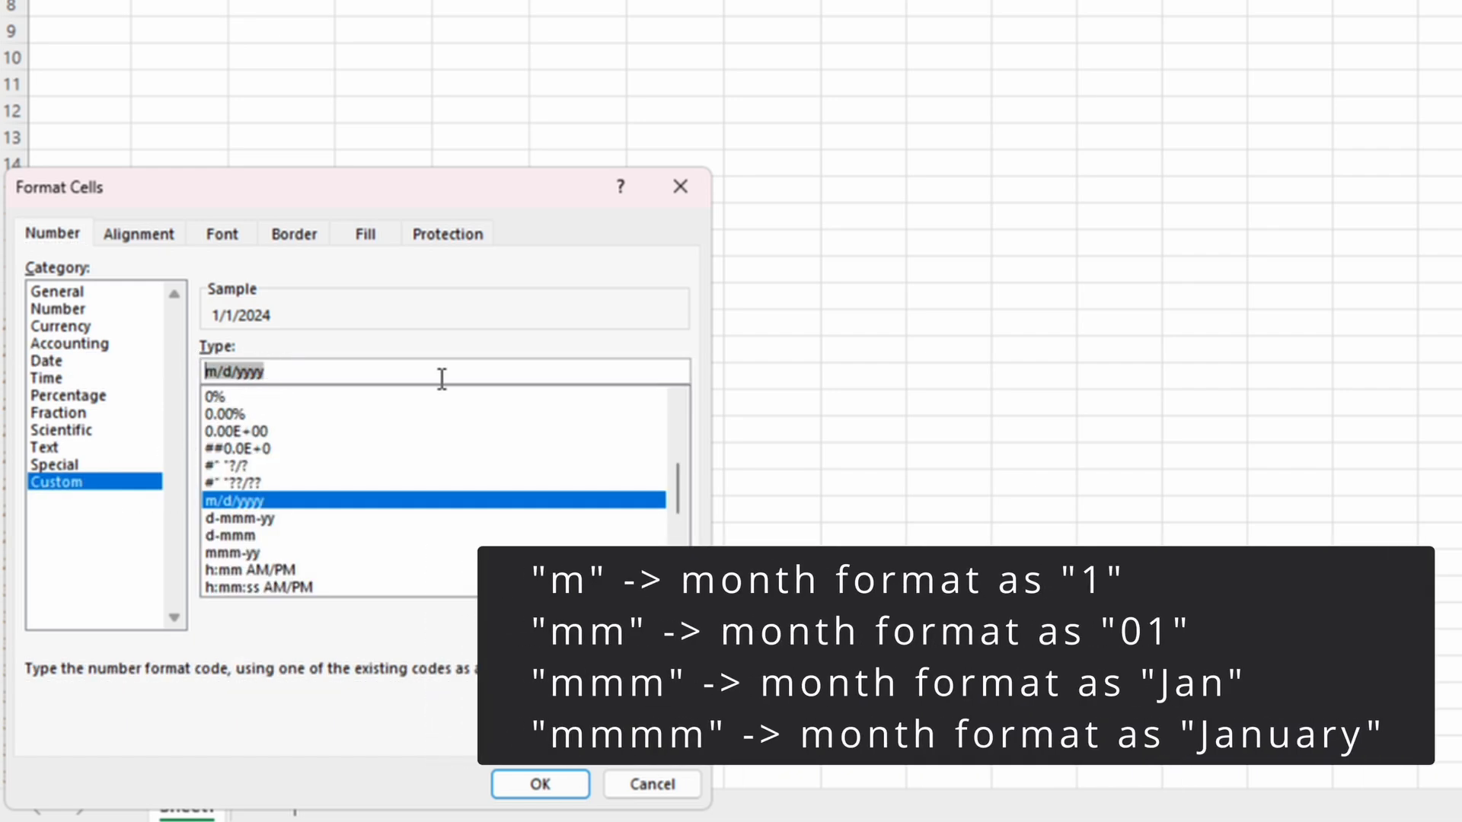
text(m)
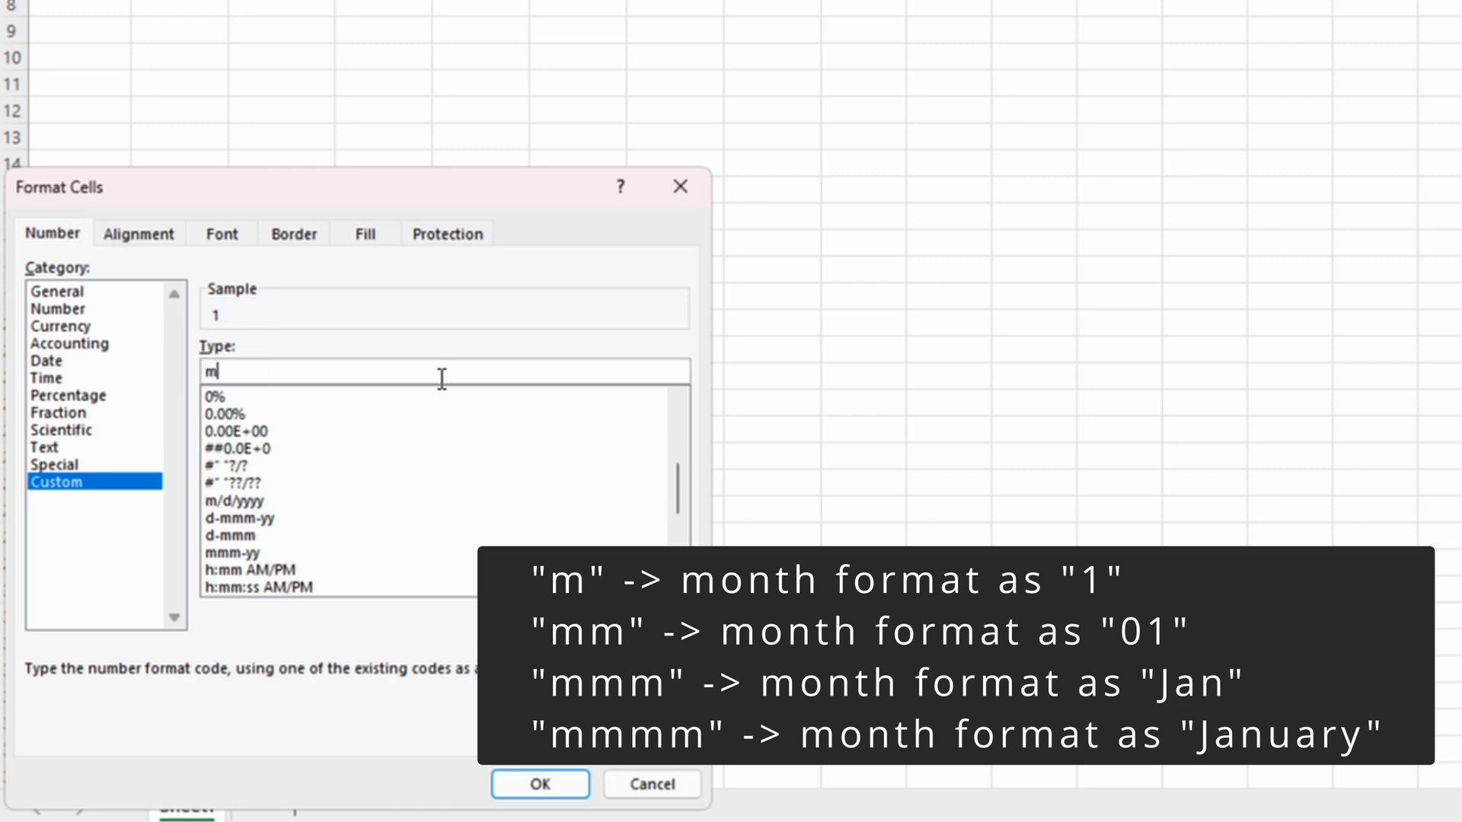
text(mmm)
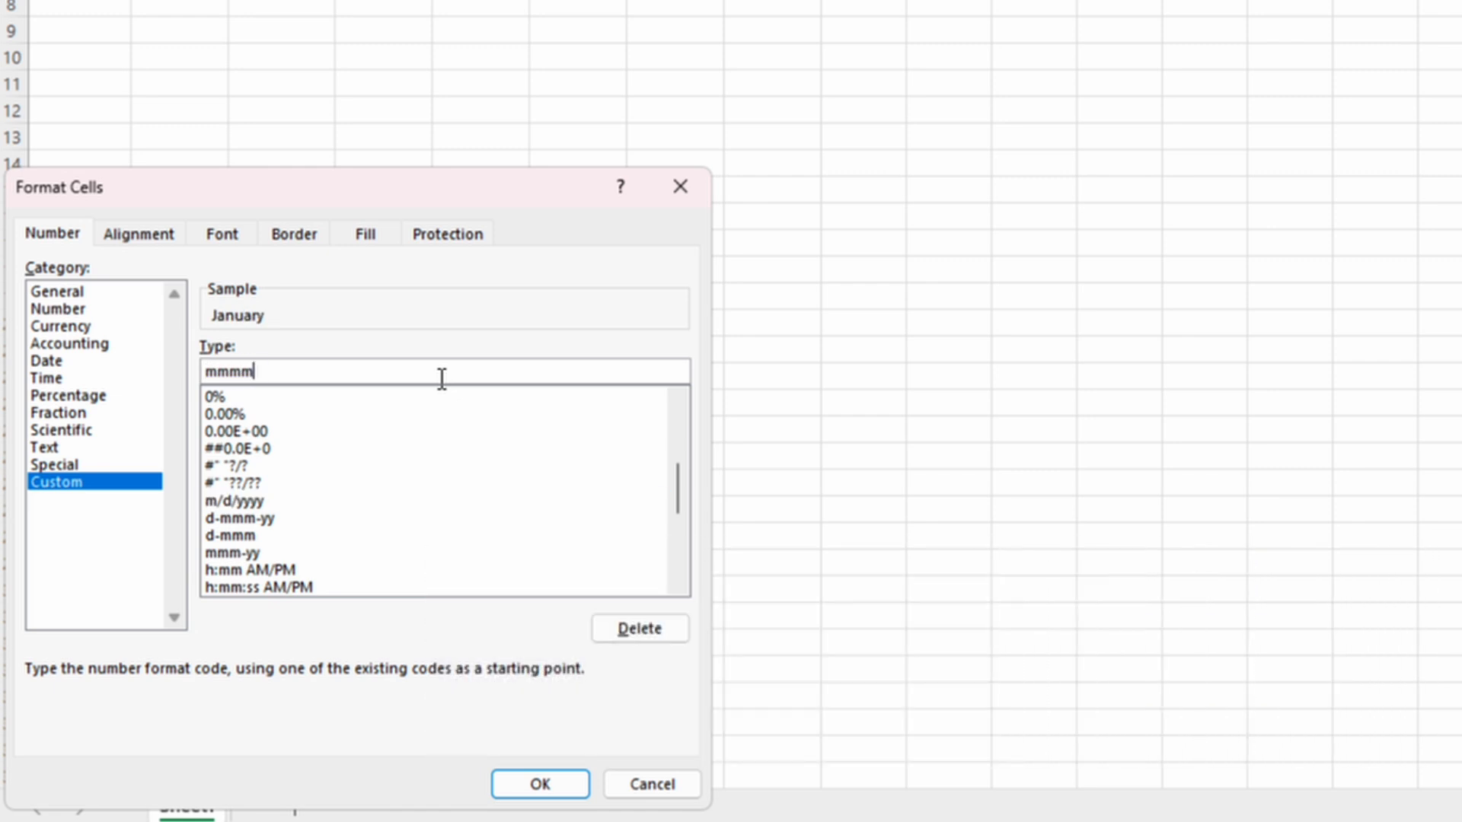
click(550, 785)
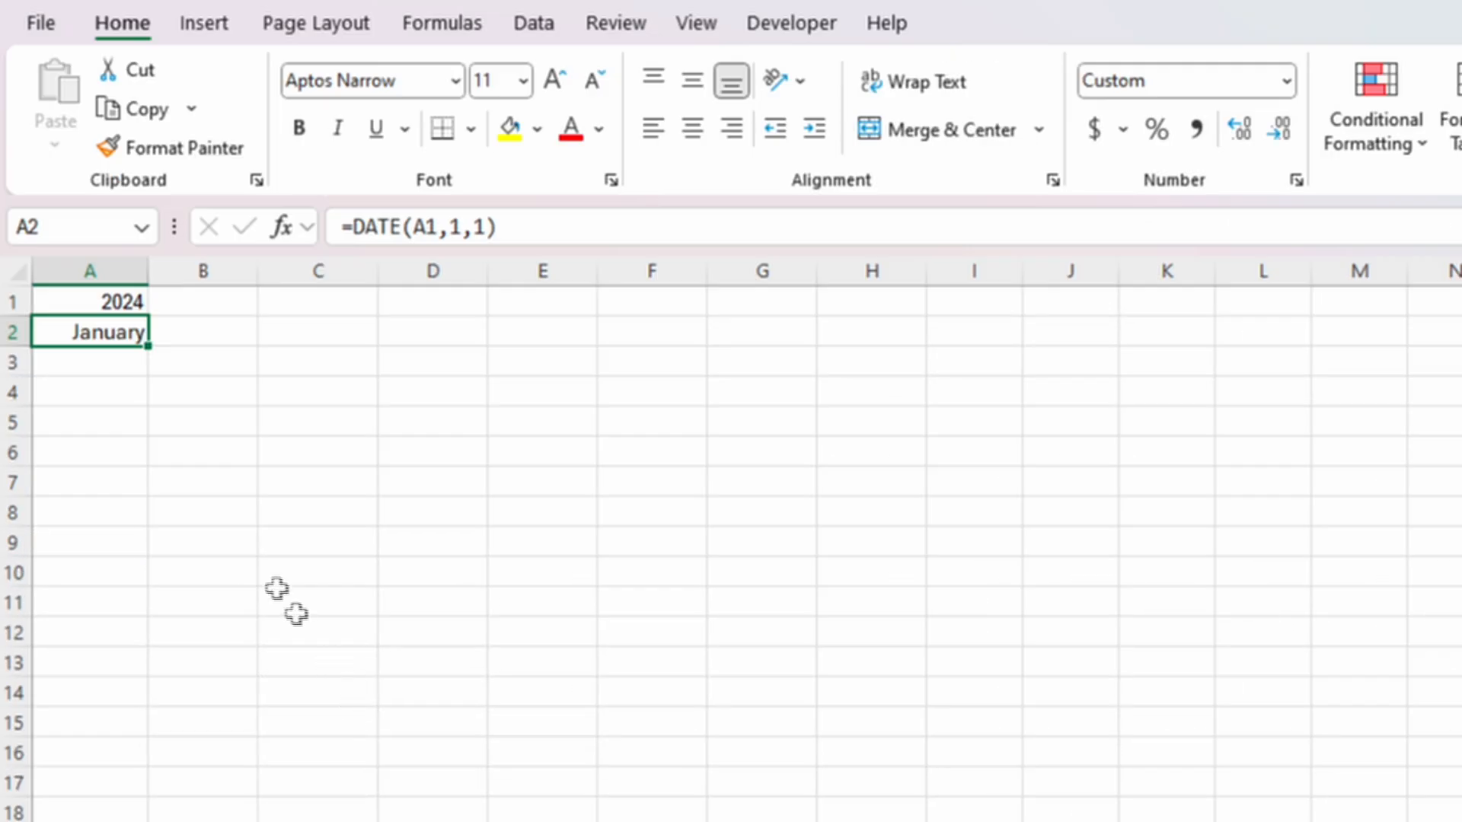
Enter the formula =EDATE(A2,1) in cell A3 to produce the following month.
click(98, 363)
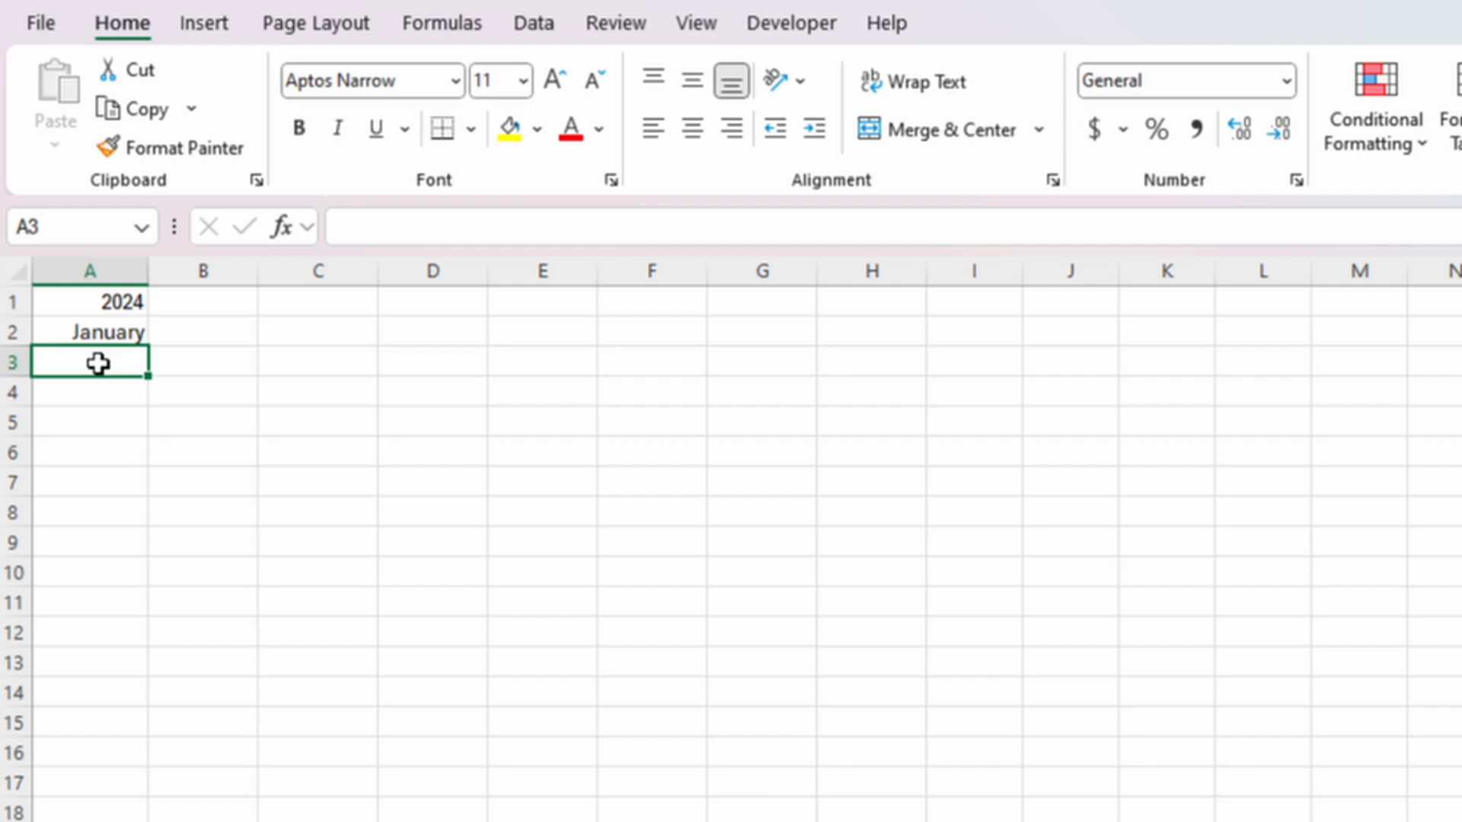
text(=EDATE()
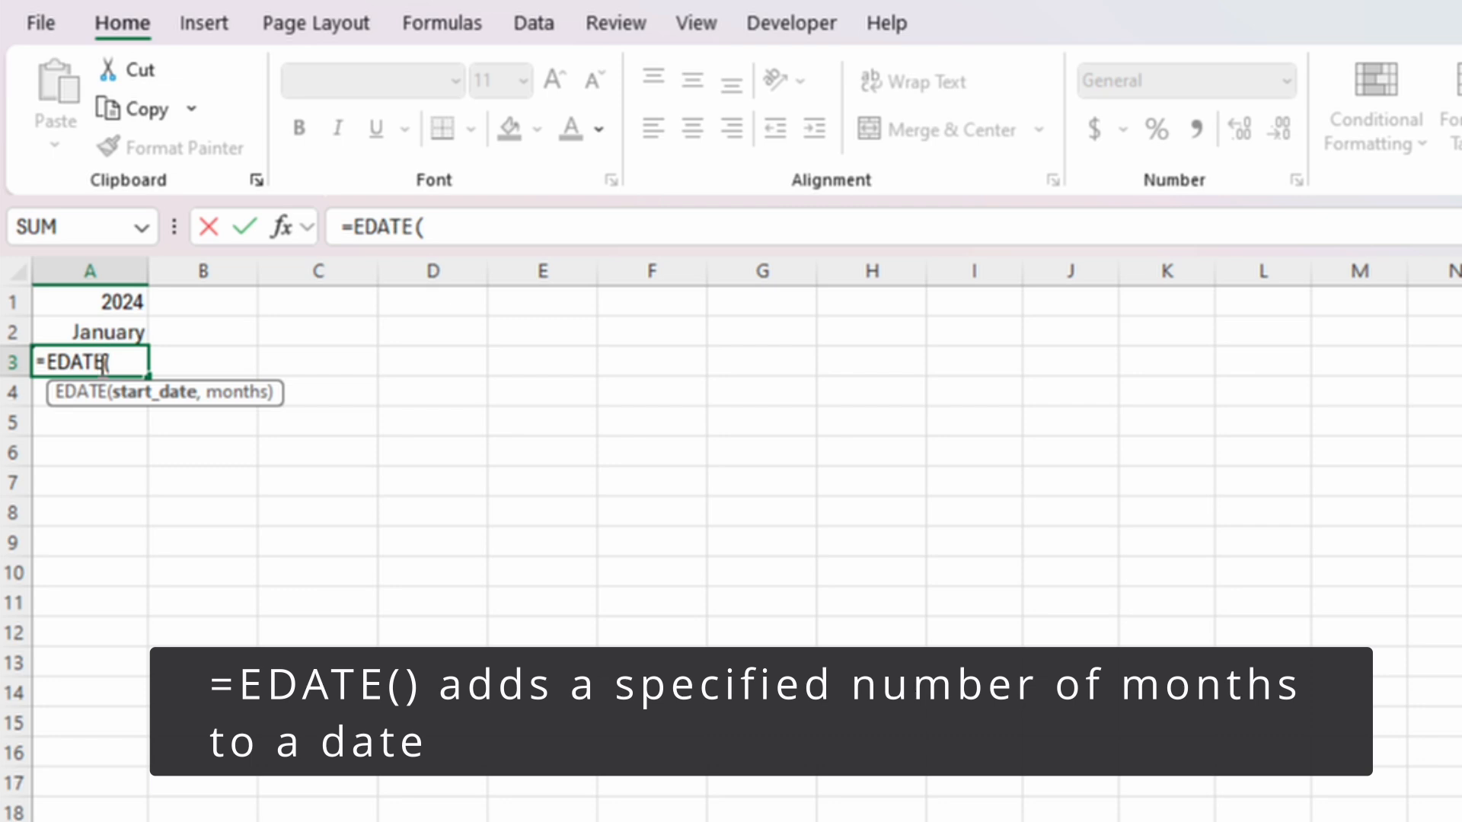
click(101, 331)
text(,)
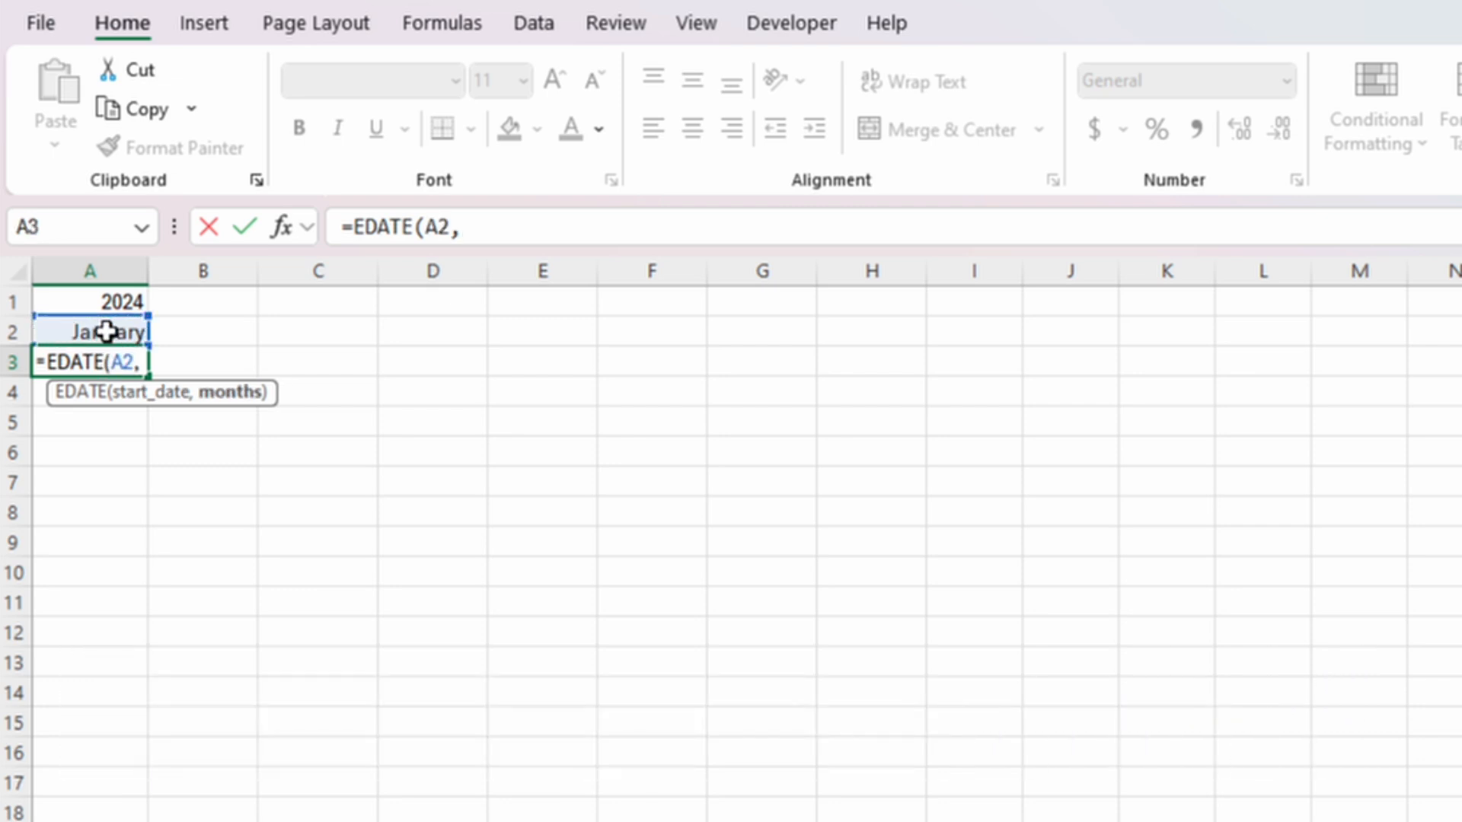
text(1)
key(Return)
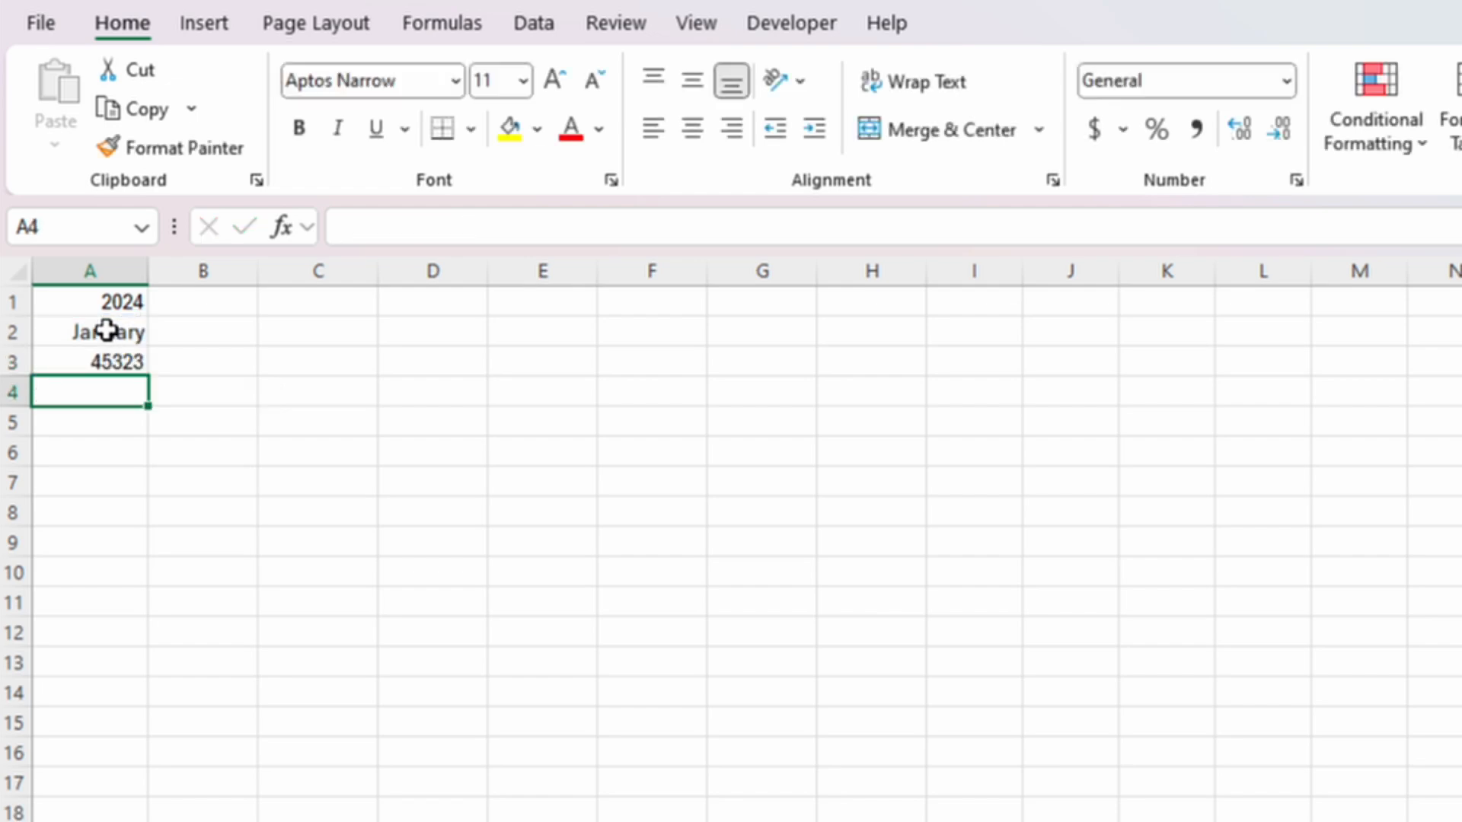
Copy the month format of A2 onto A3 and the cells below, and fill the A3 formula down to A13.
click(106, 329)
click(186, 151)
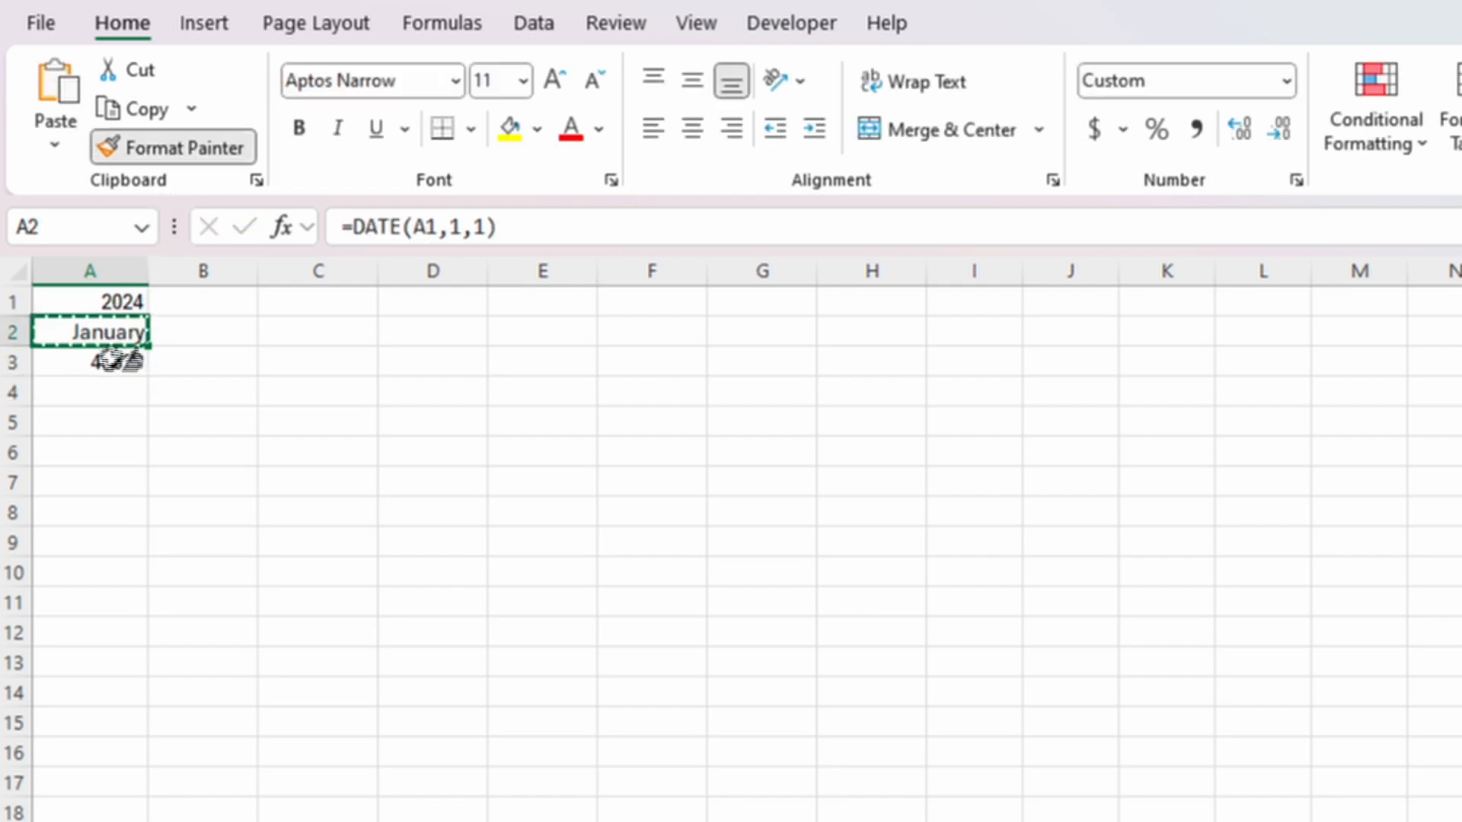
mouse_move(114, 359)
mouse_down()
mouse_move(114, 414)
mouse_move(114, 196)
mouse_move(140, 574)
mouse_up()
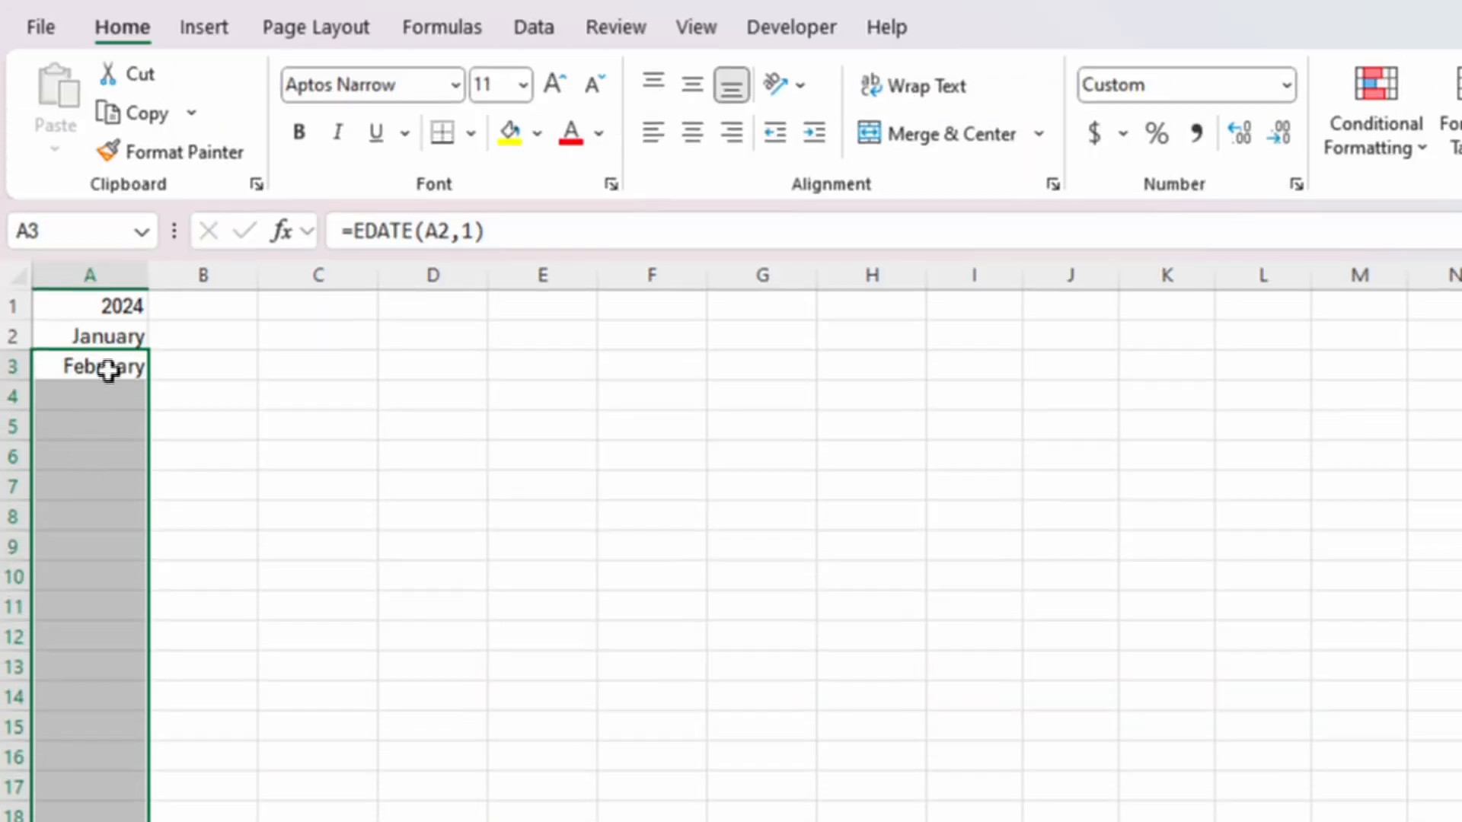
click(108, 371)
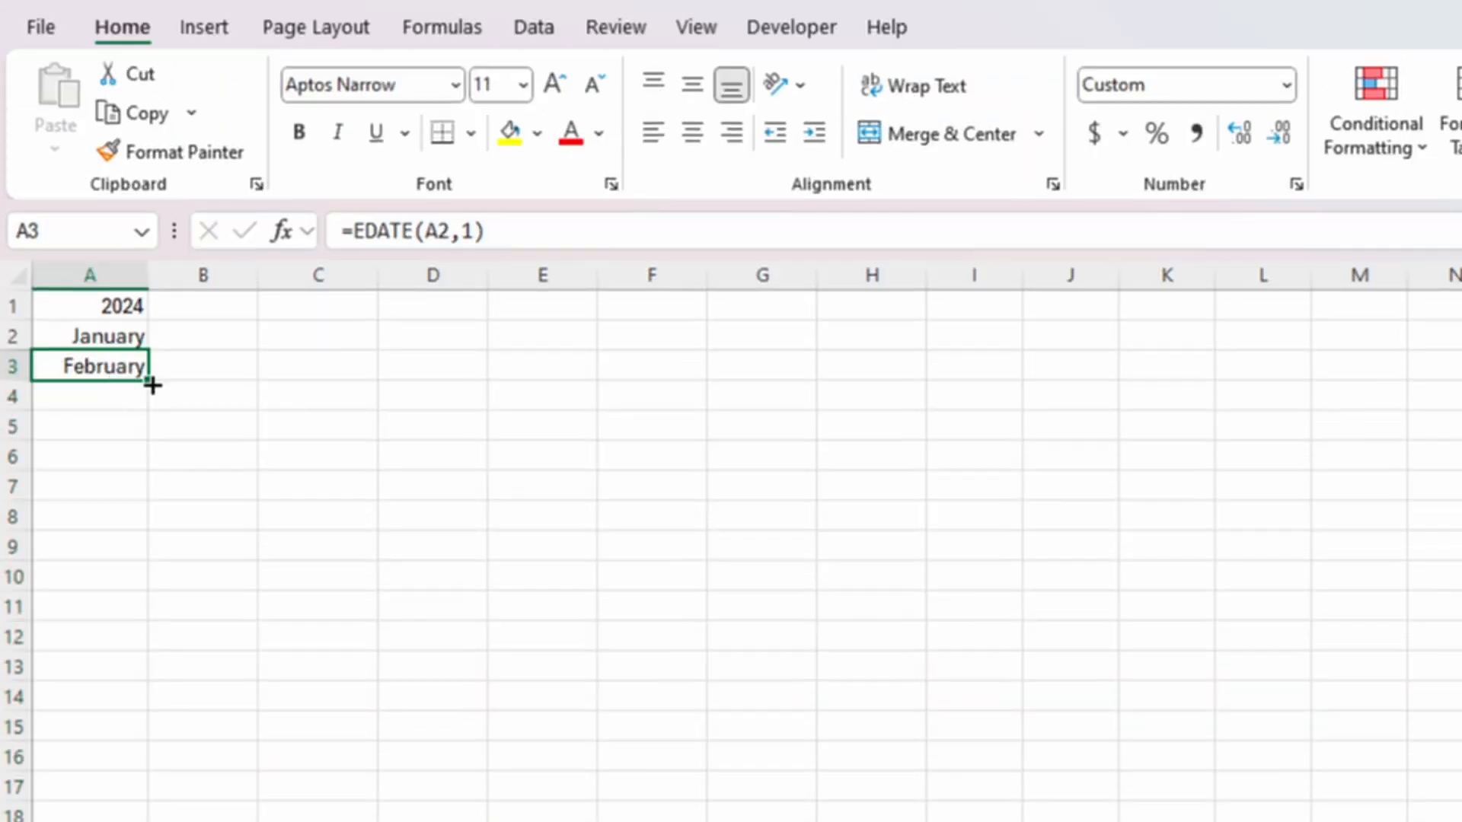
drag(150, 380, 143, 678)
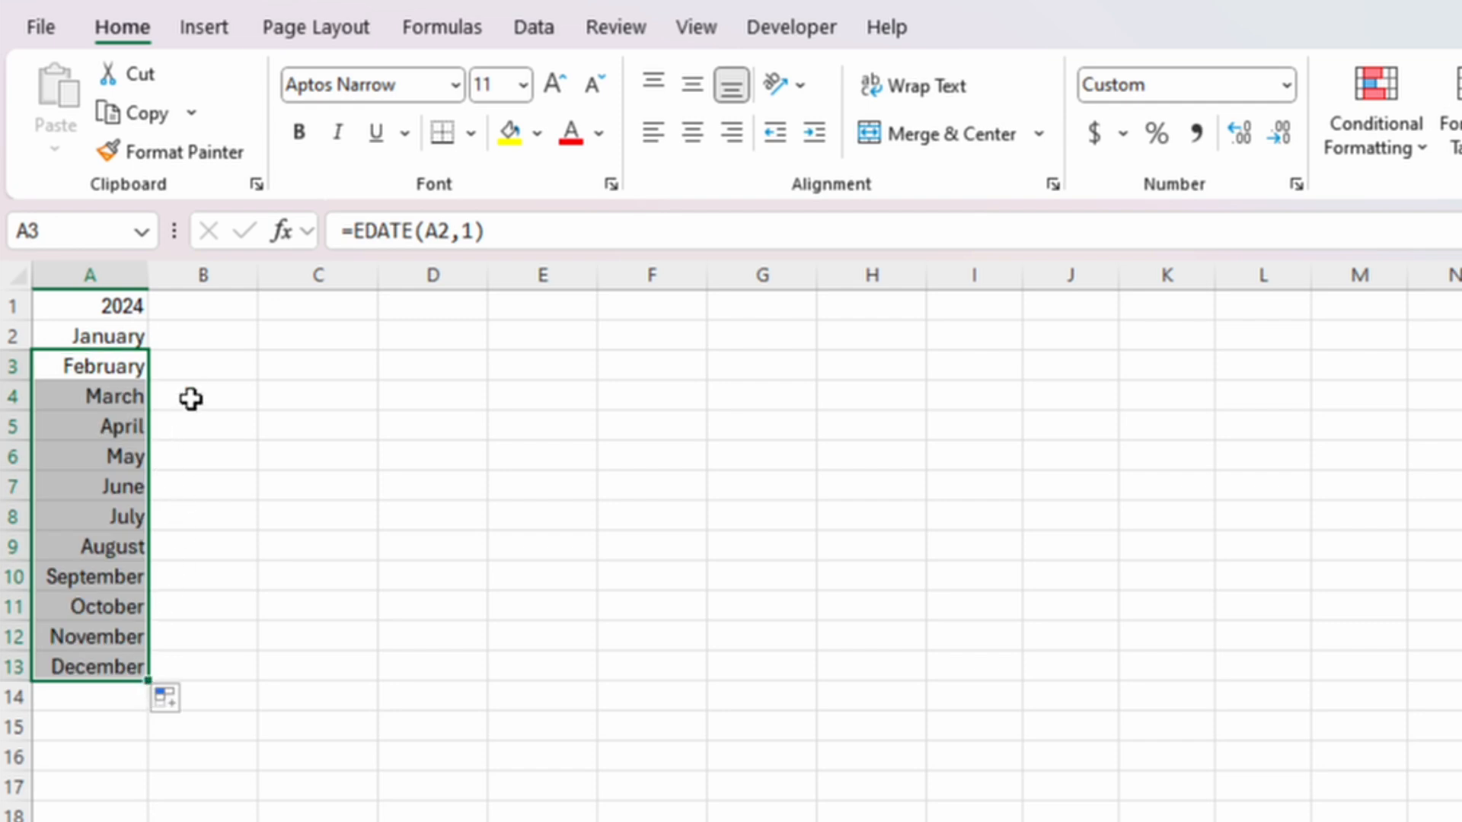
Enter the weekday headers Mon, Tue, Wed, Thu, Fri, Sat and Sun across cells B1 to H1.
click(205, 305)
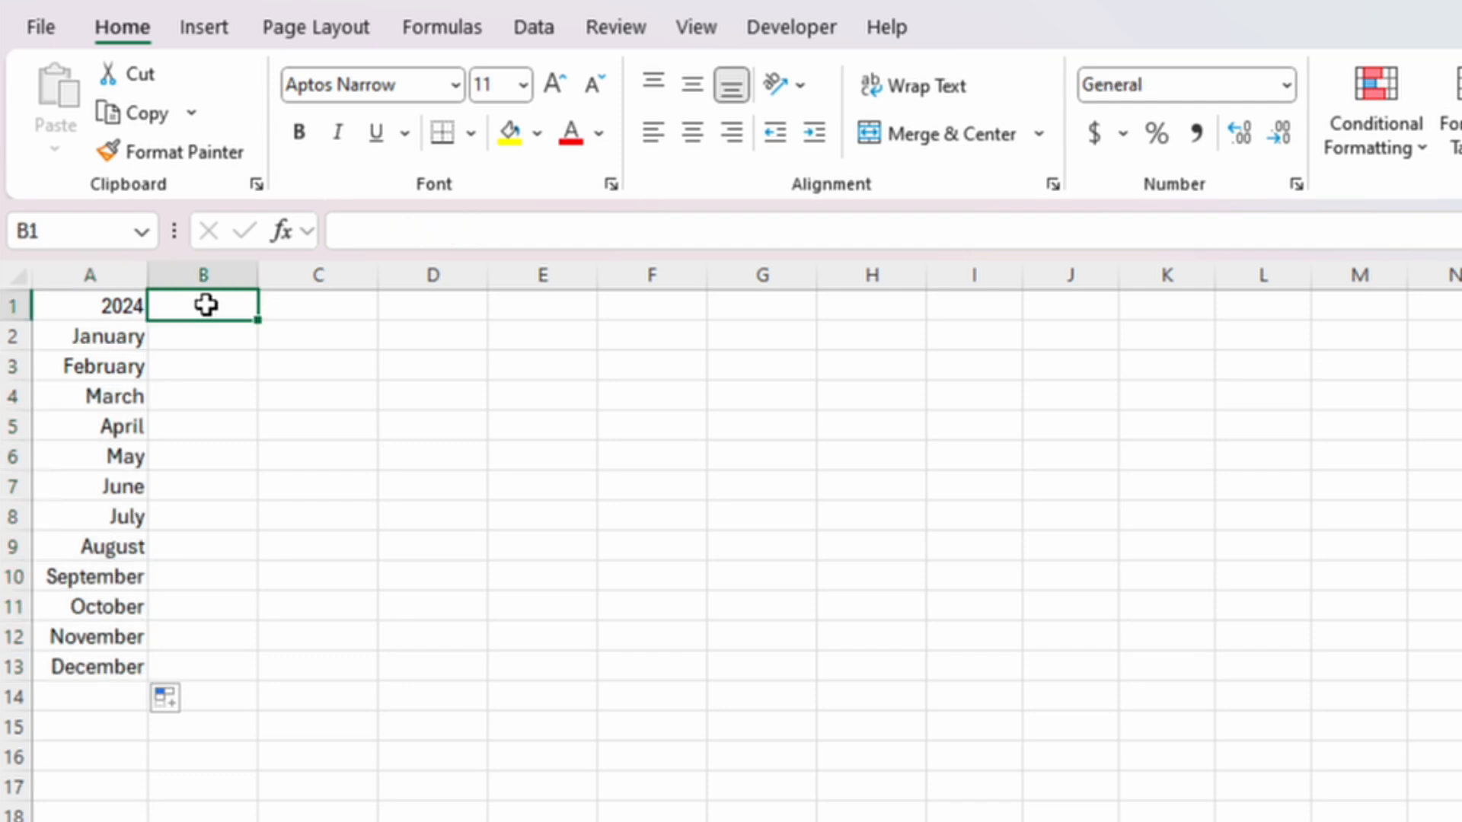
text(Mon)
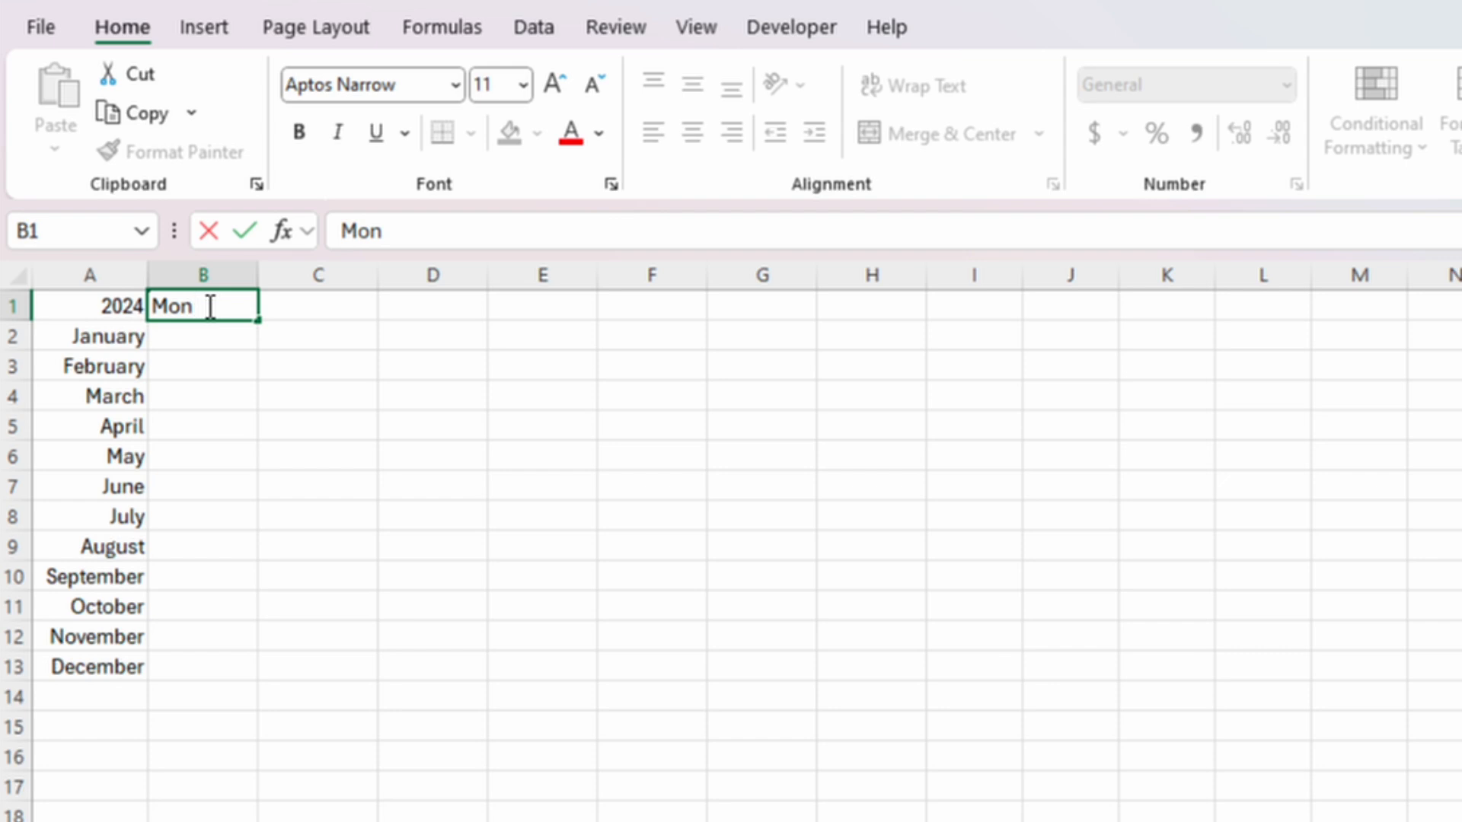
key(Tab)
text(Tue)
key(Tab)
text(Wed)
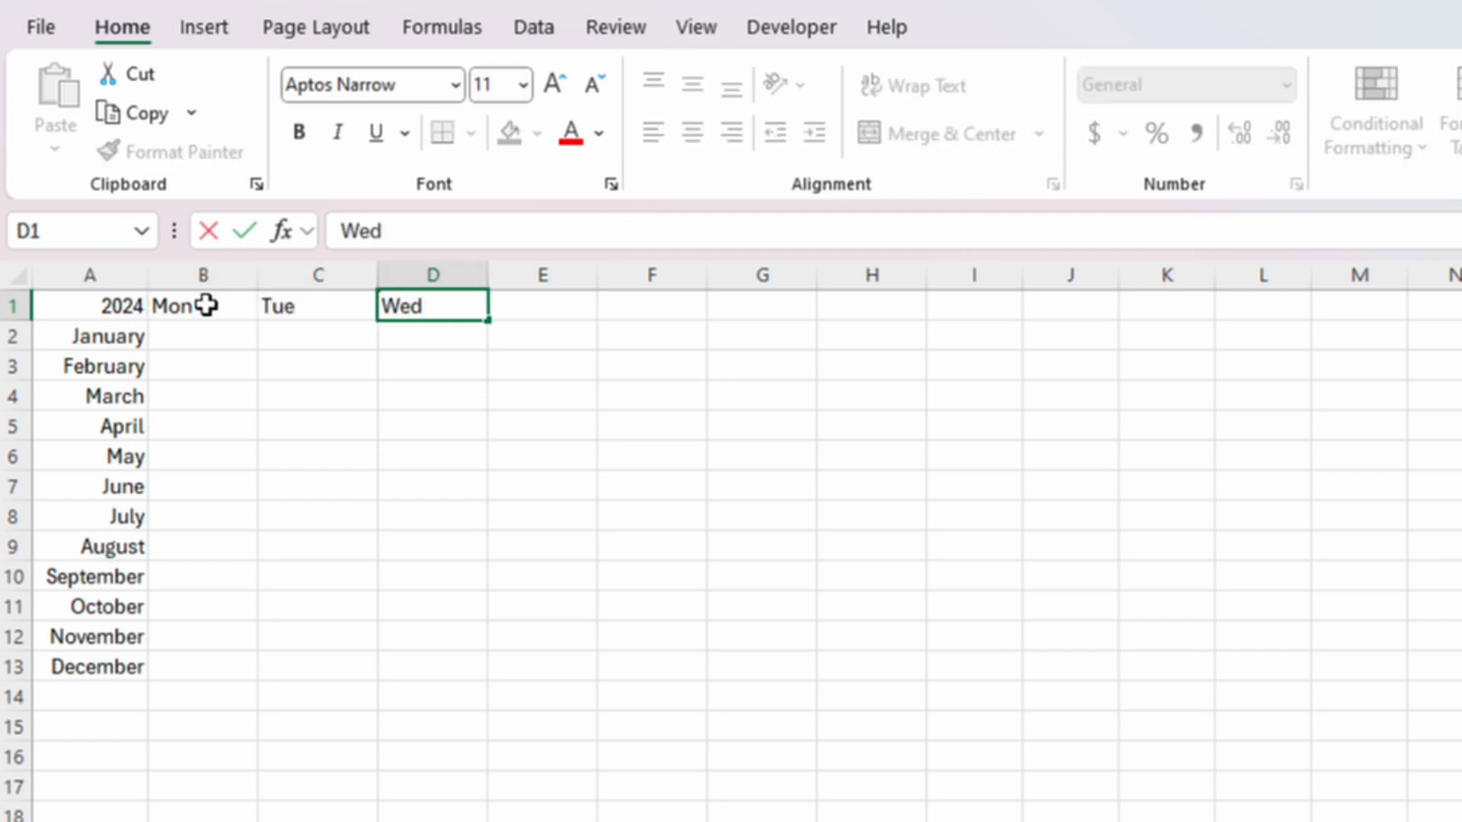
key(Tab)
text(Thu)
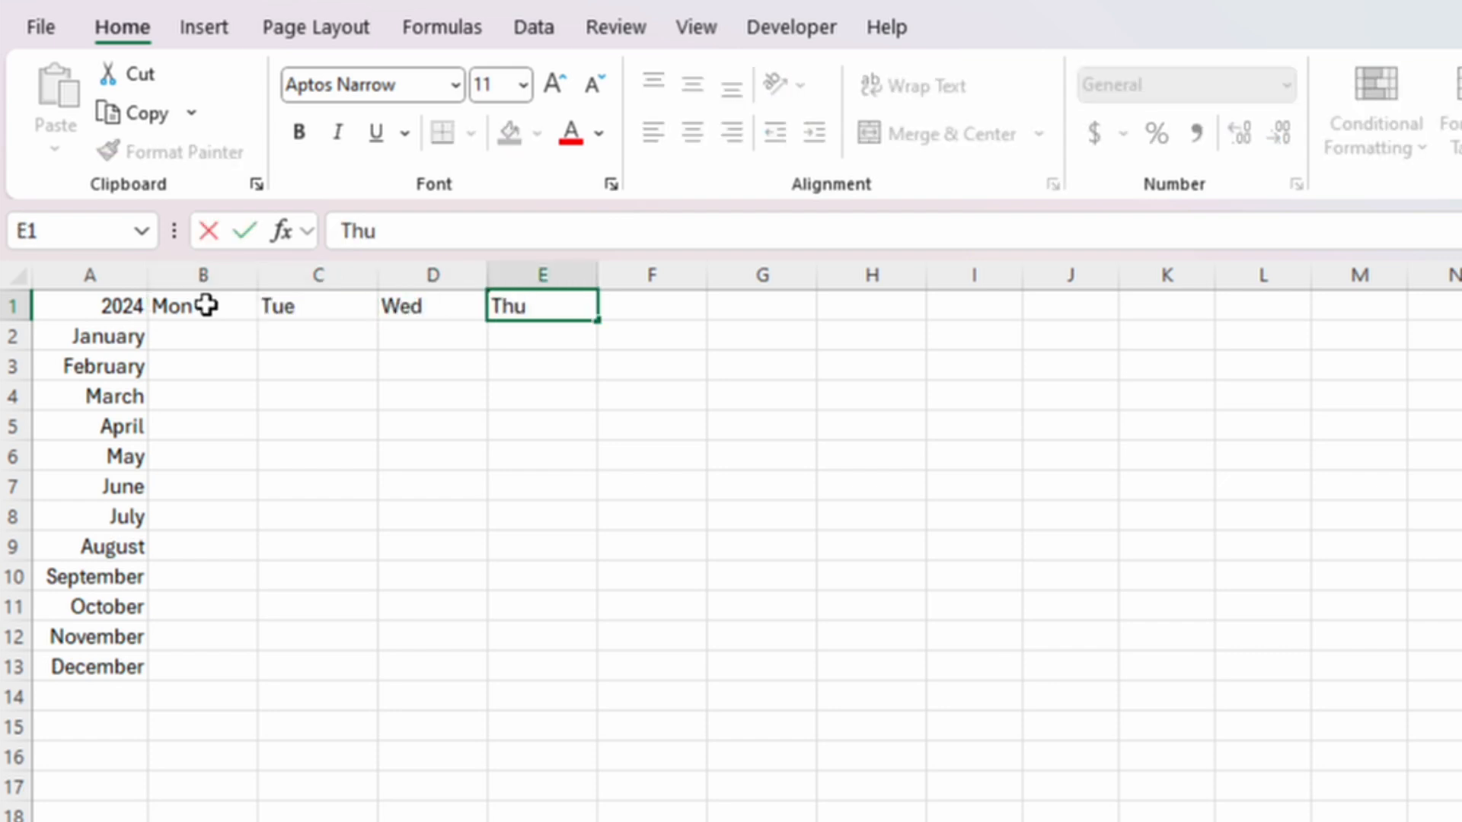
key(Tab)
text(D)
key(BackSpace)
text(Fri)
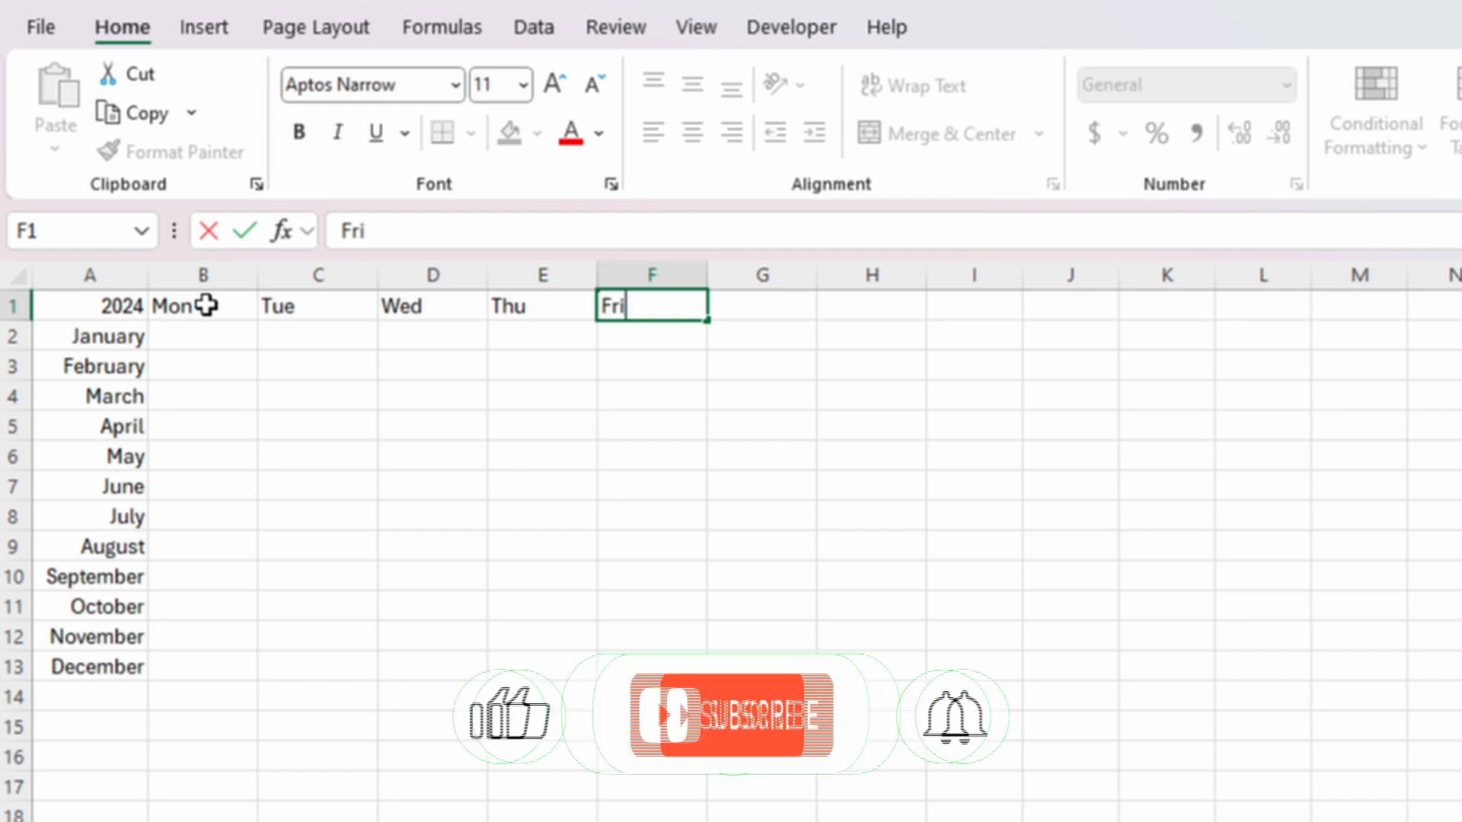
key(Tab)
text(Sat)
key(Tab)
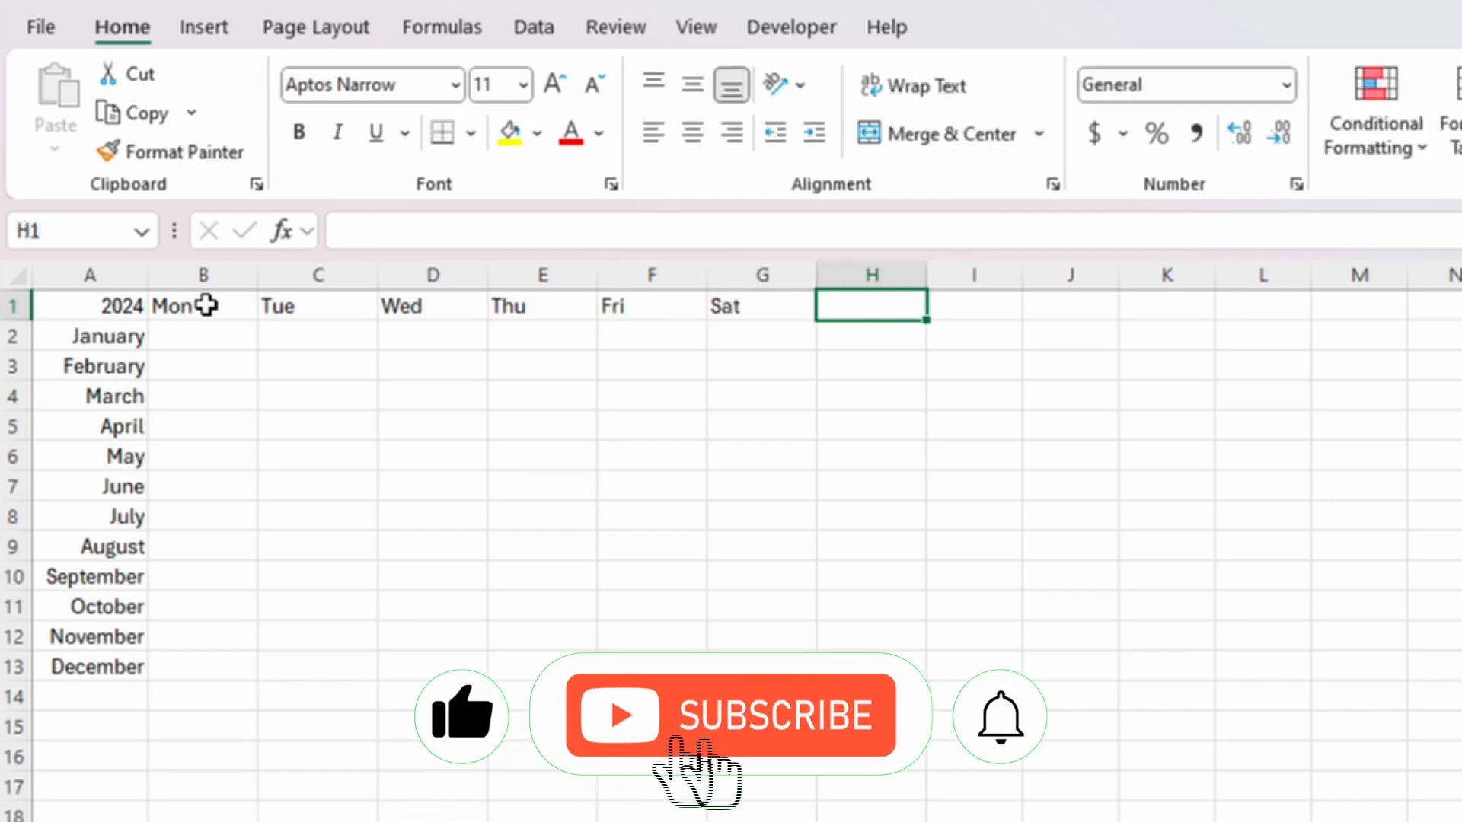
text(Sun)
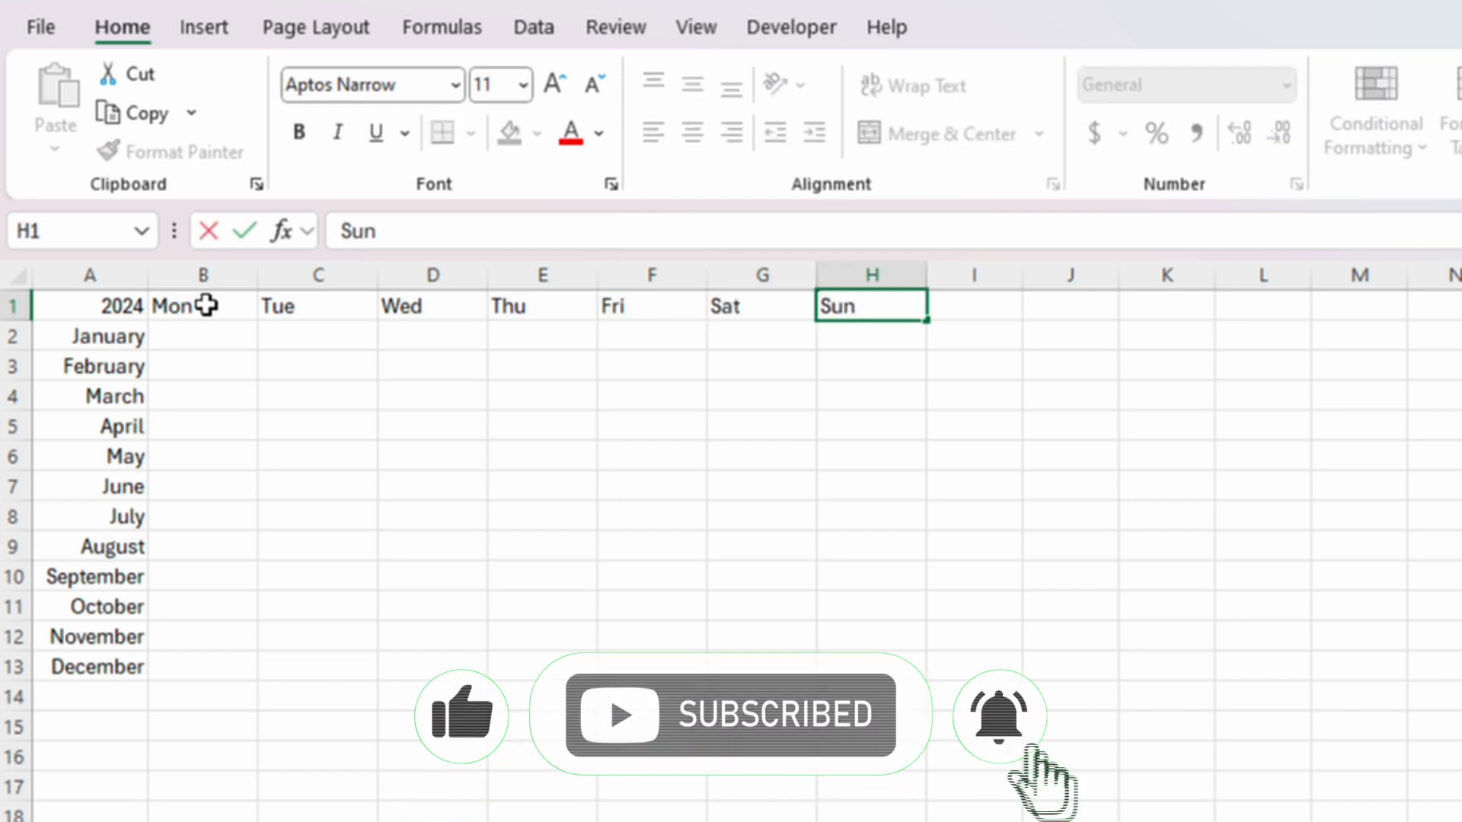
key(Return)
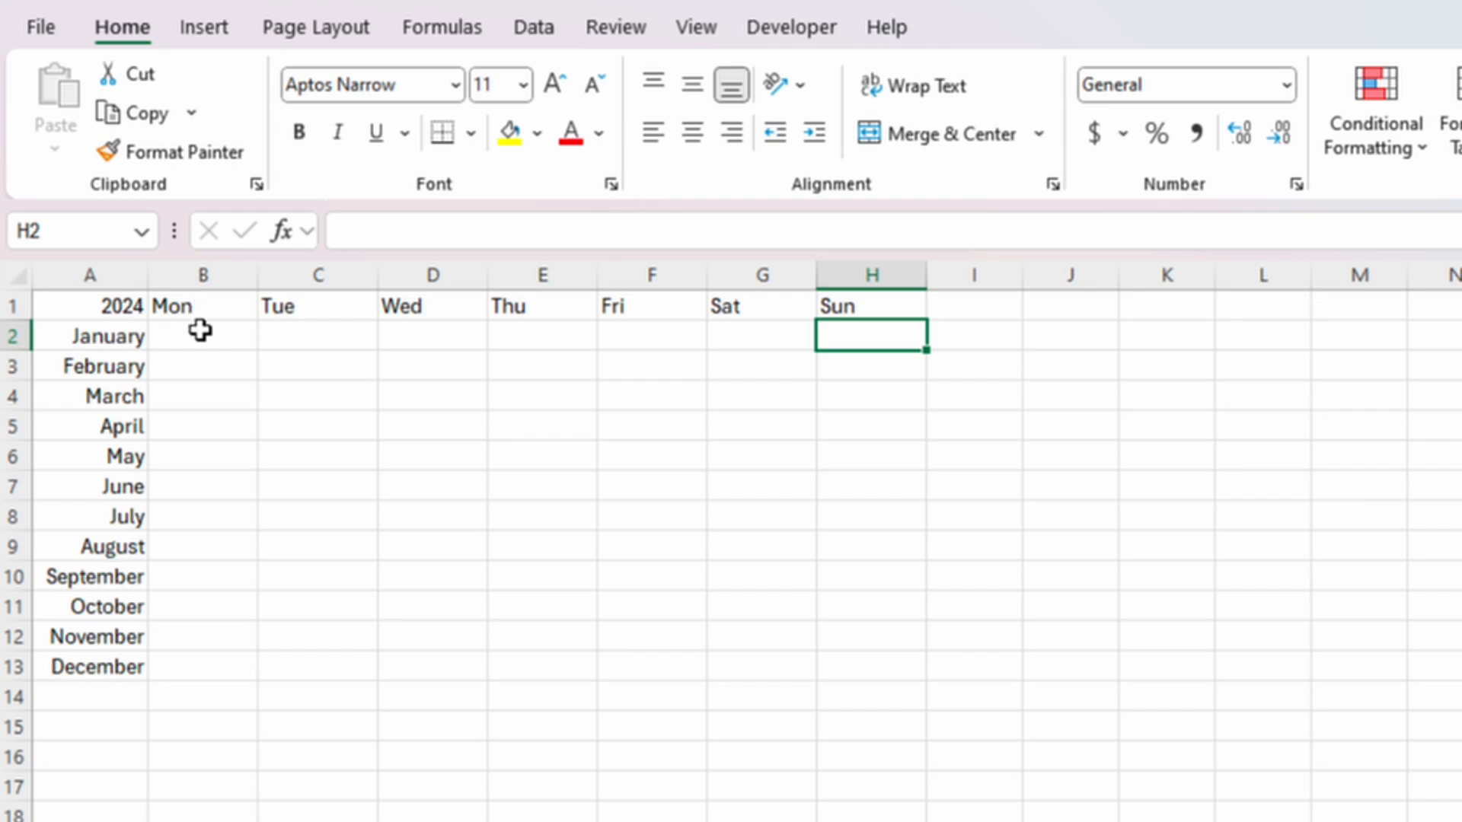
click(200, 331)
click(347, 338)
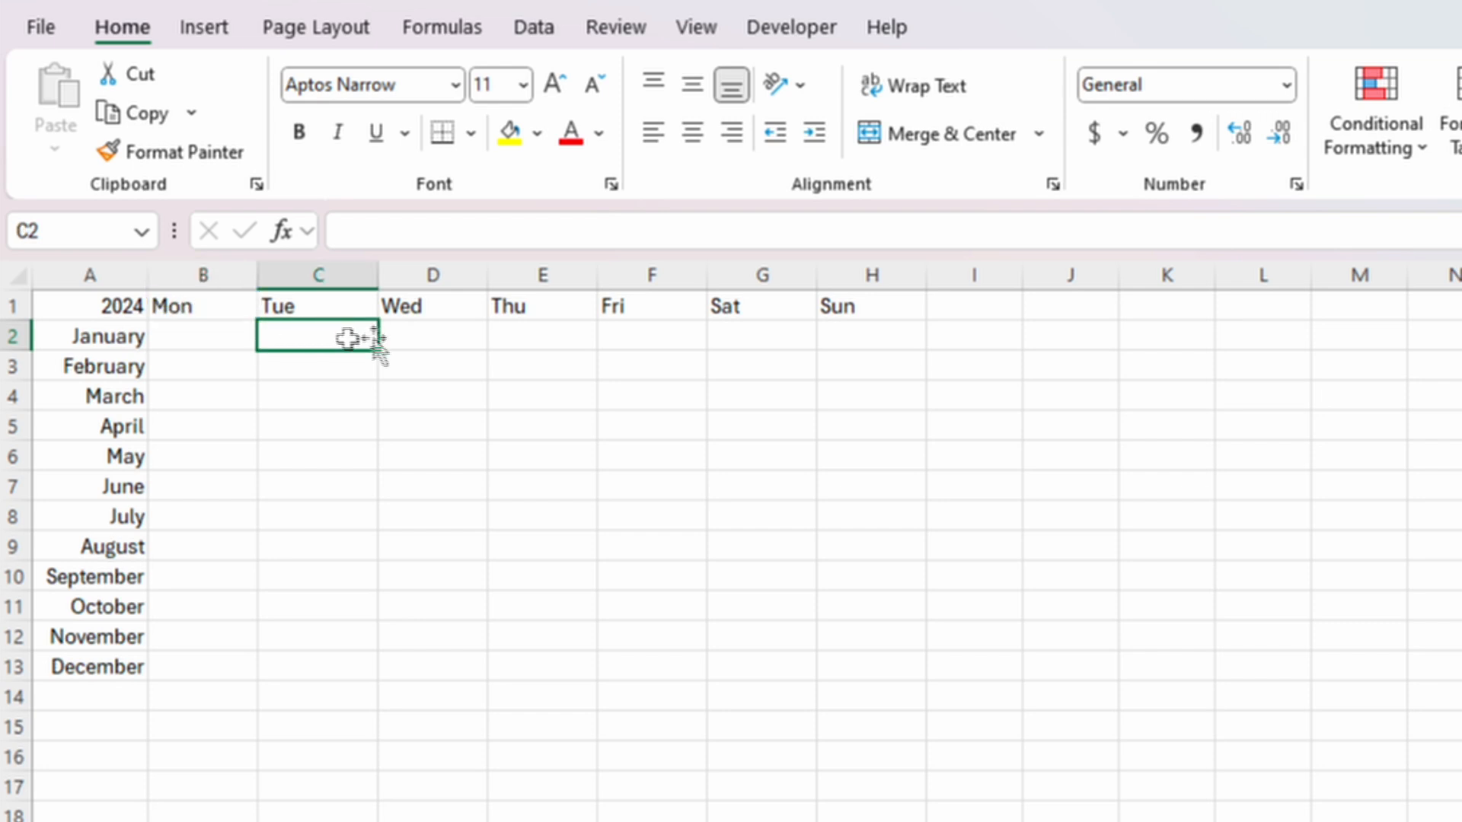
click(401, 337)
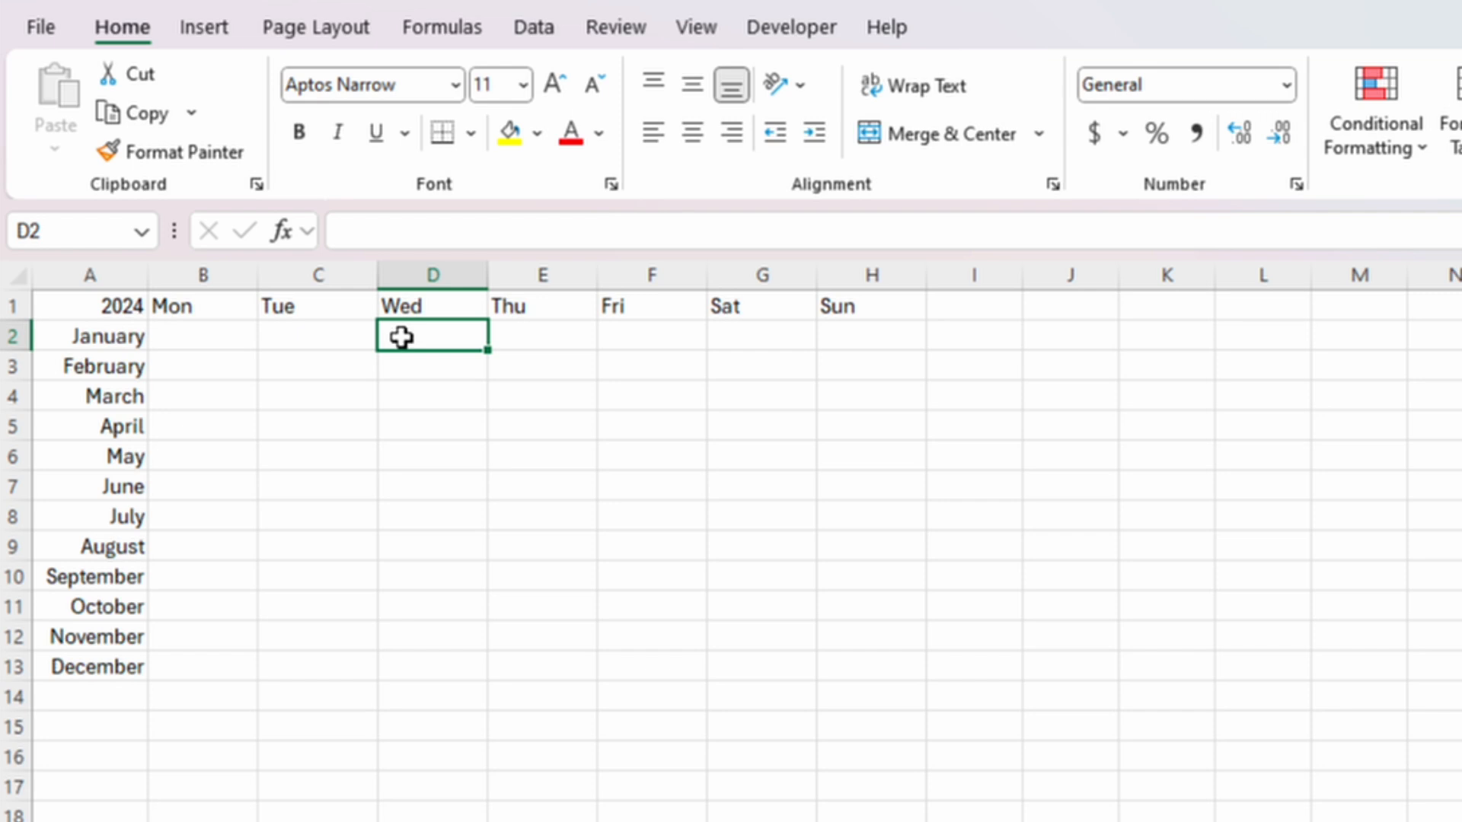
Enter the formula =TEXT($A2,"ddd") in cell B2, keeping the column reference absolute.
click(202, 339)
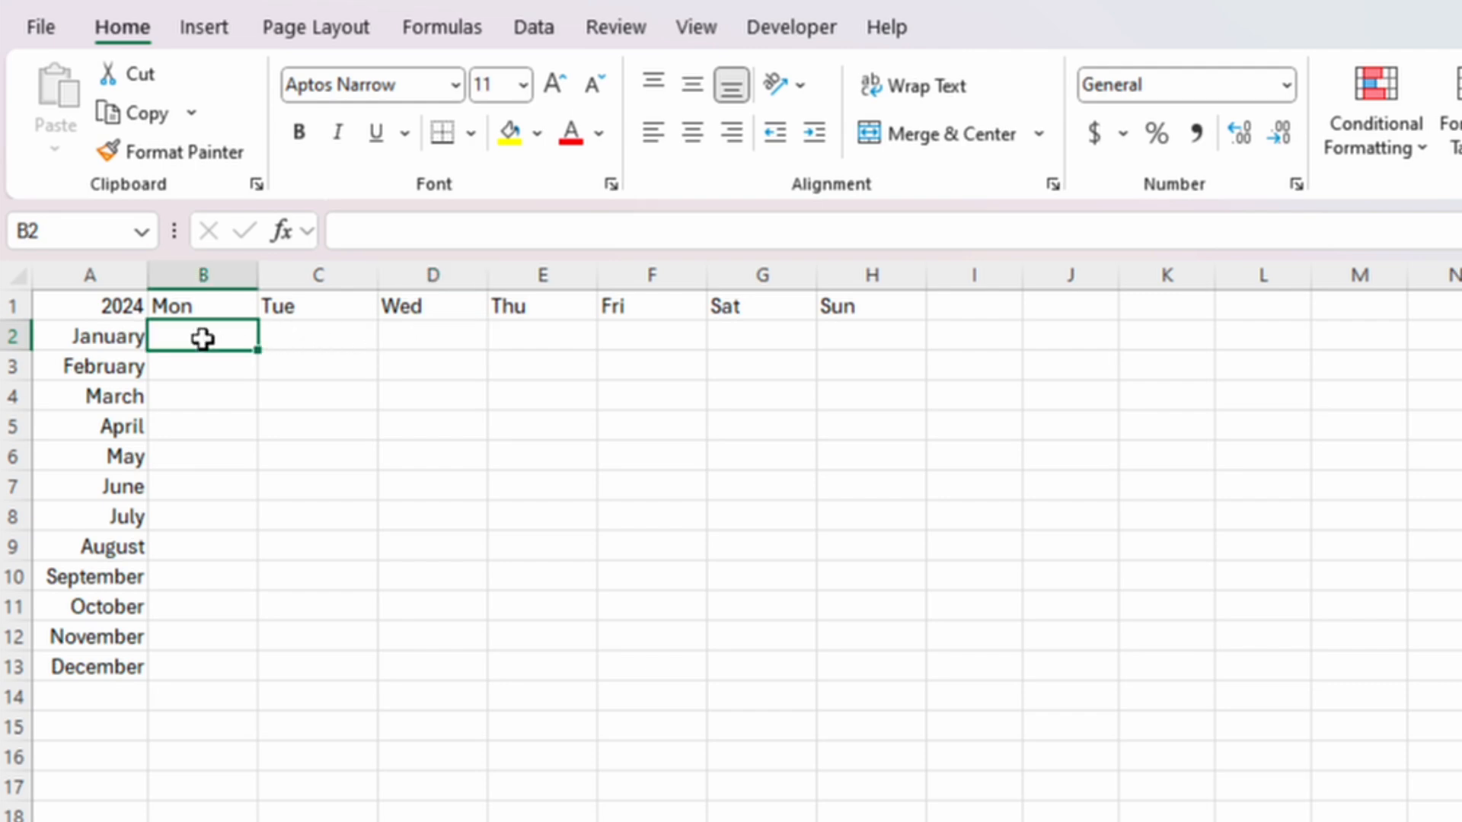
text(=)
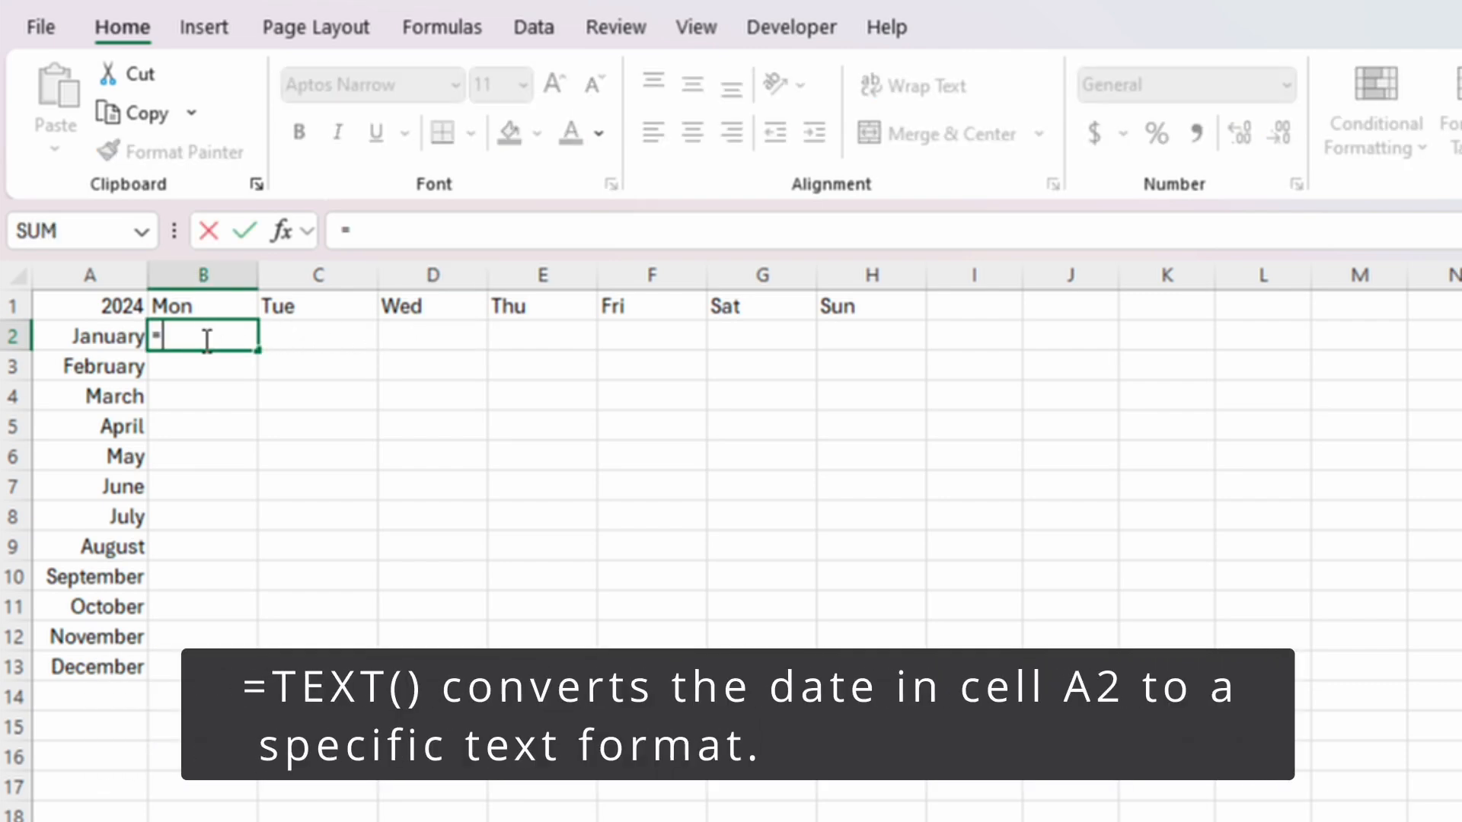
text(TEXT()
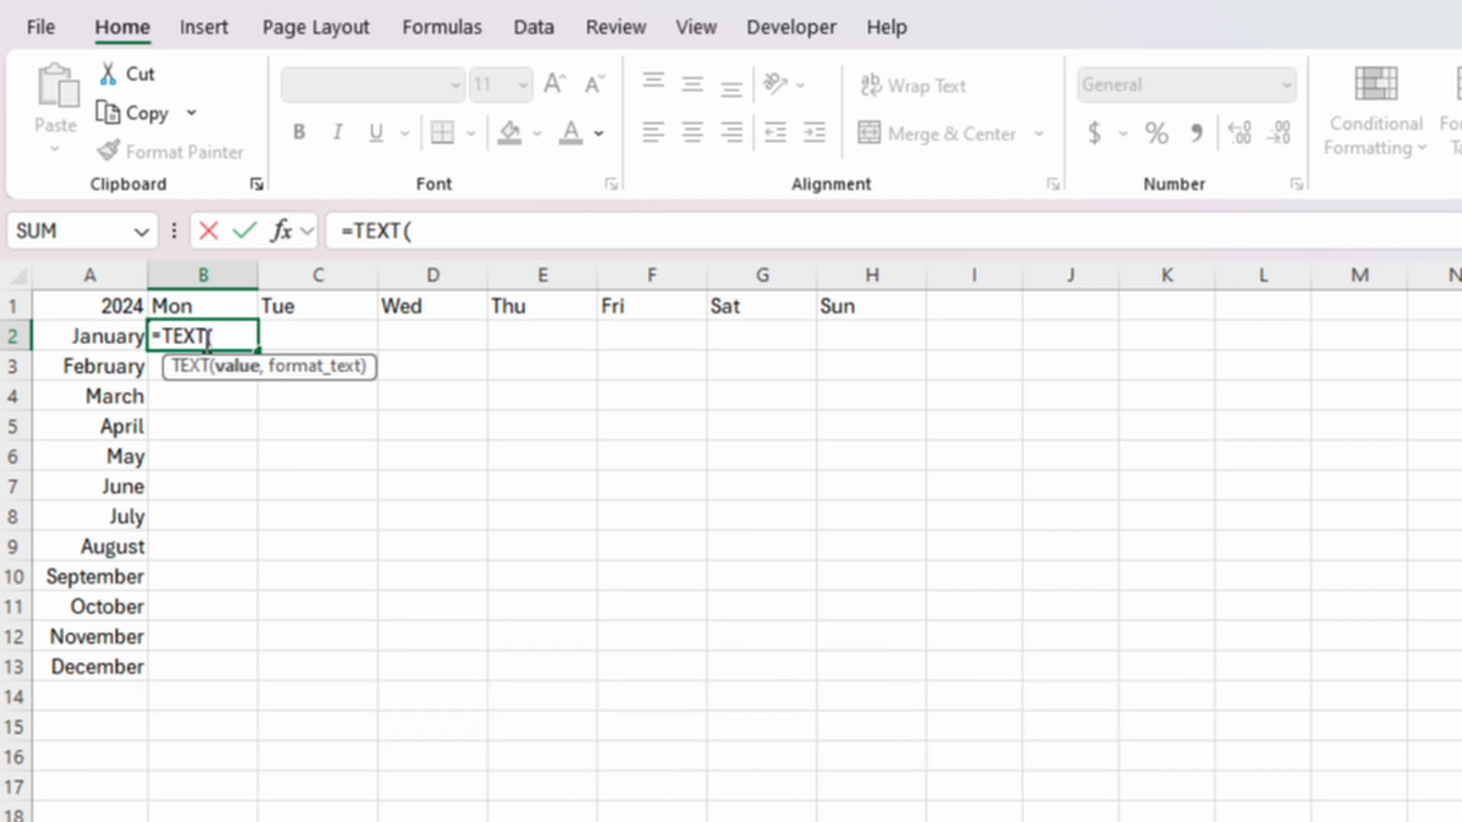
click(105, 338)
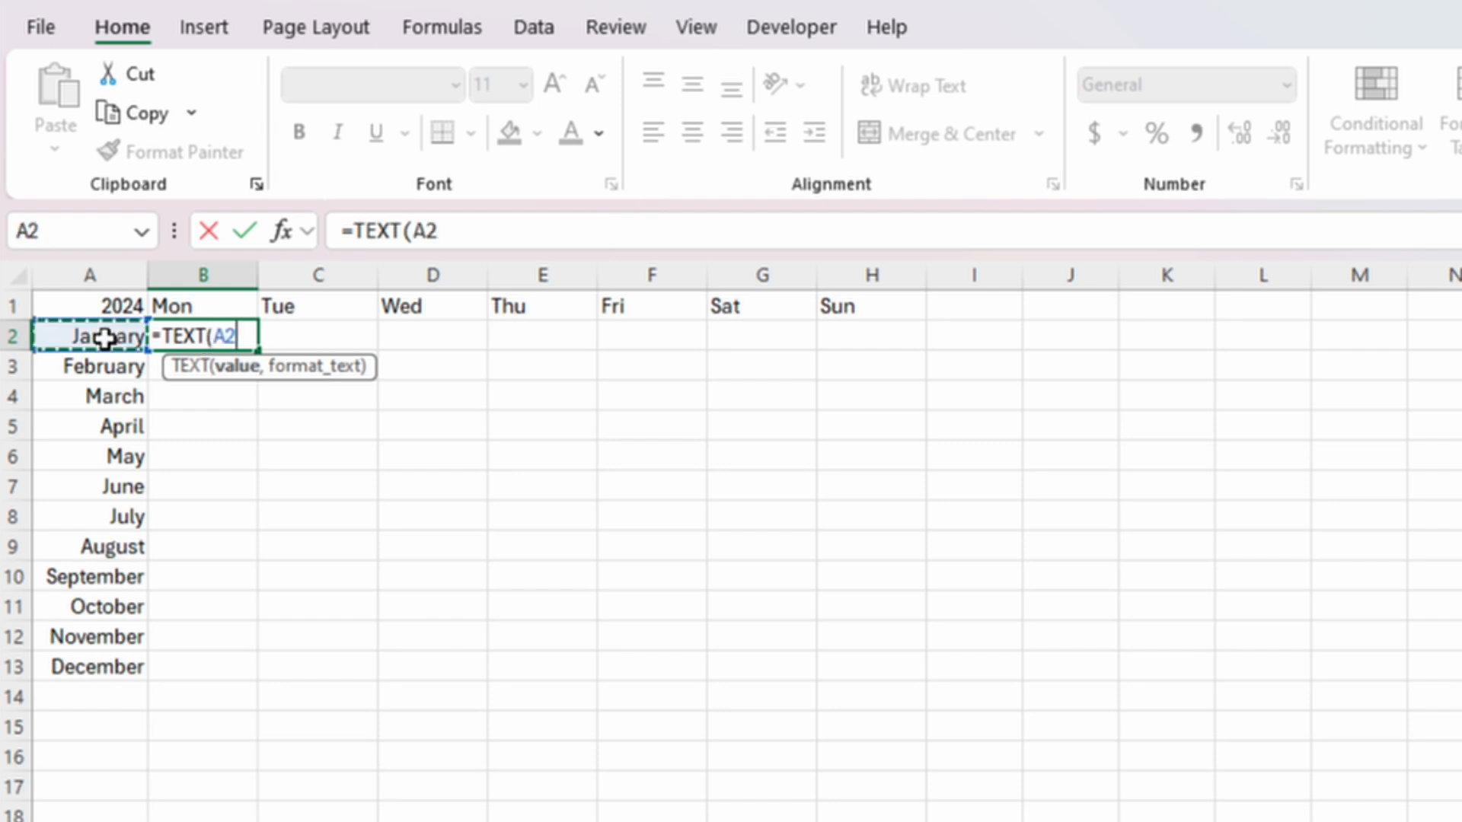
click(415, 231)
text($A2)
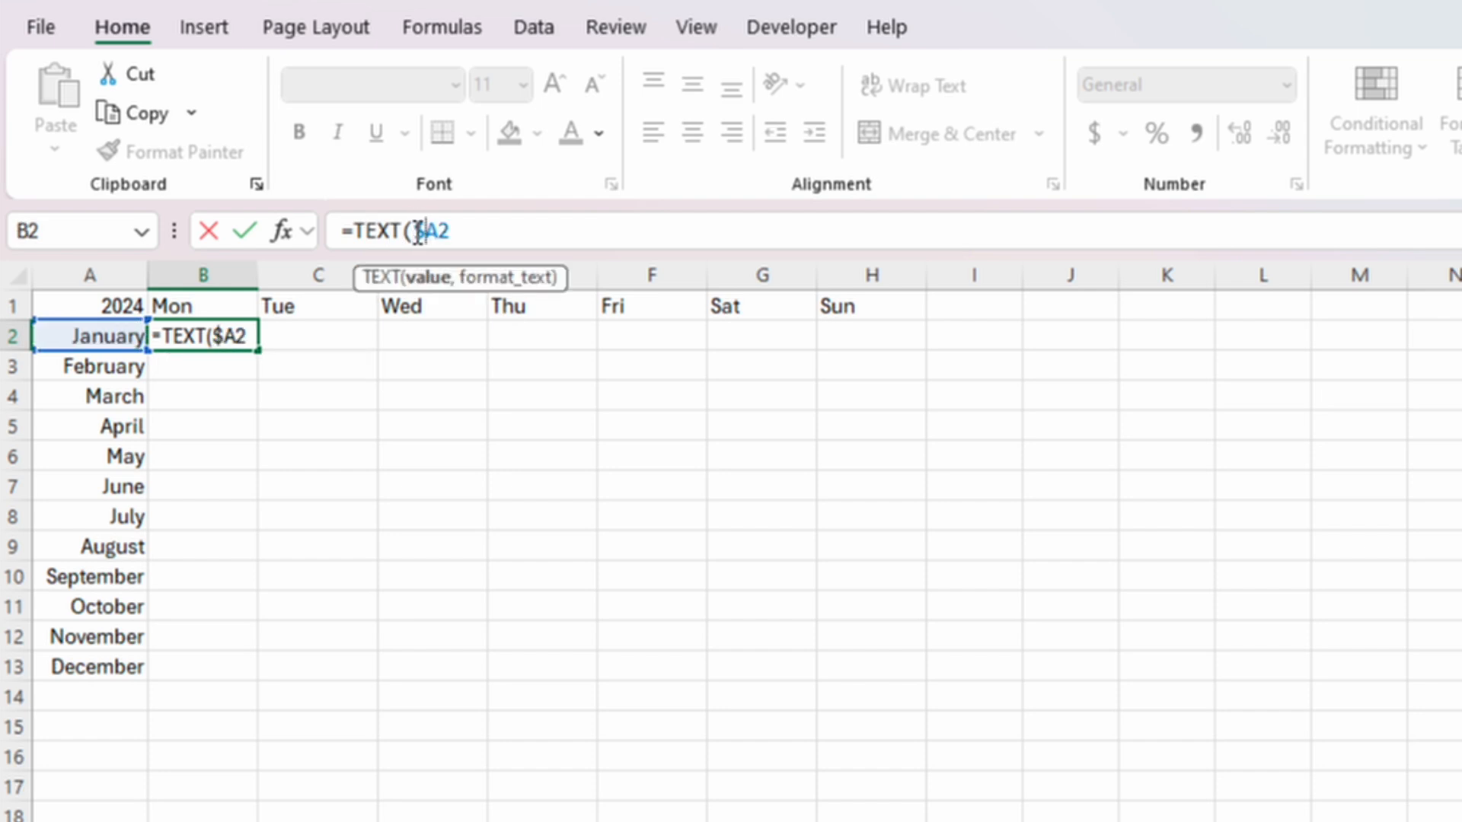
text(,)
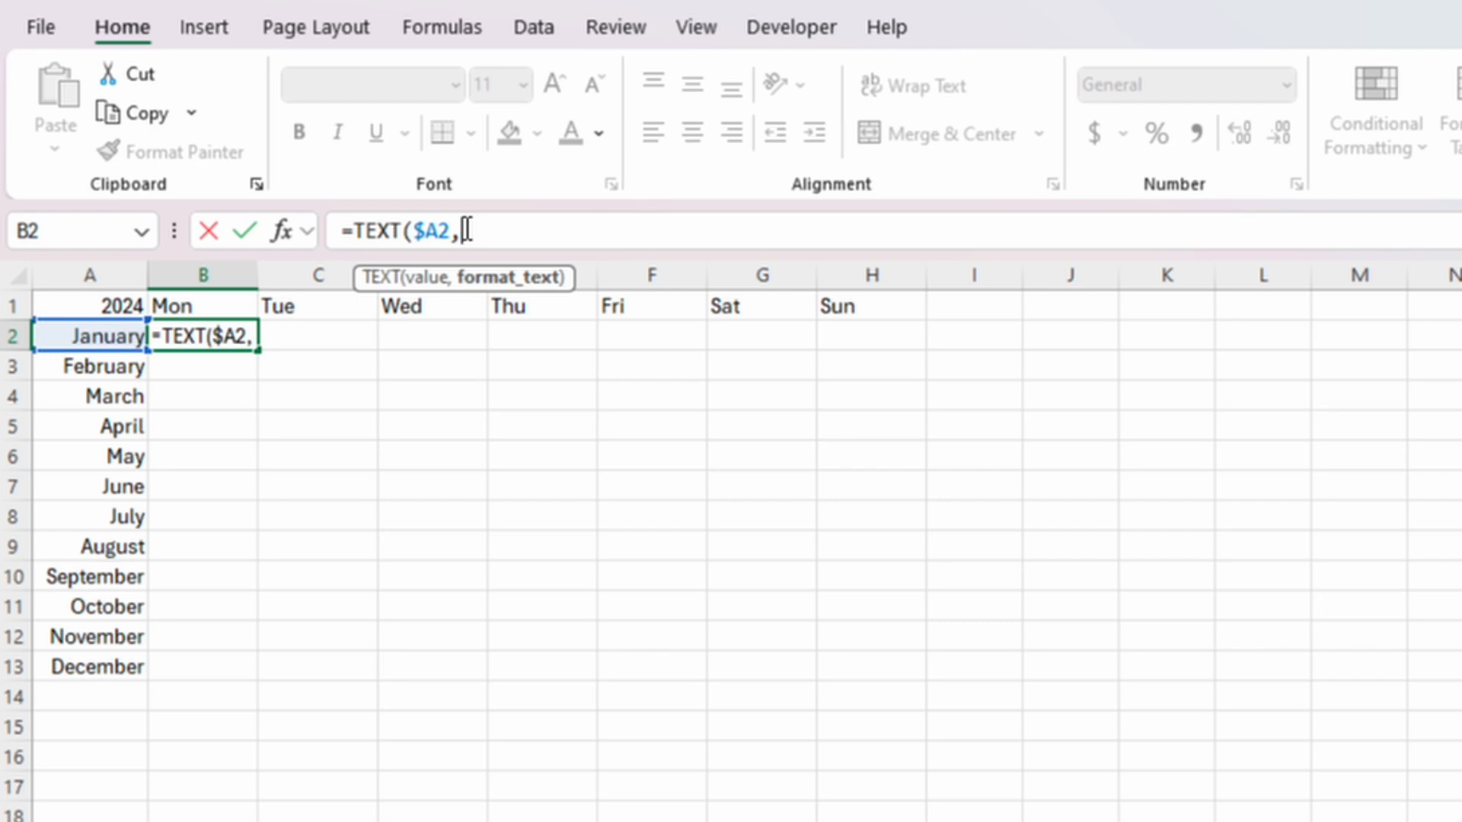
text("d")
key(Left)
text(ddd)
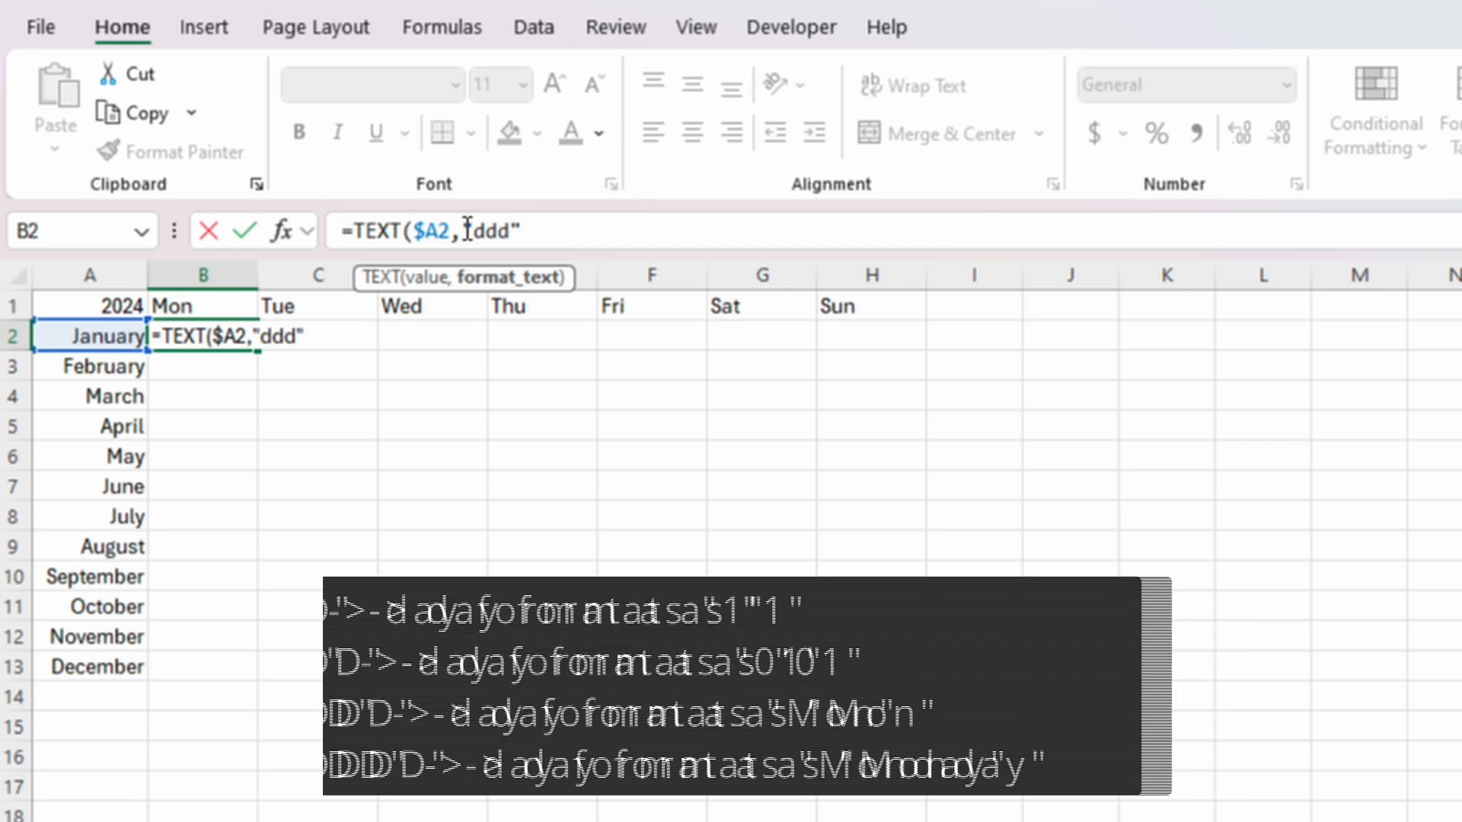
text())
key(Return)
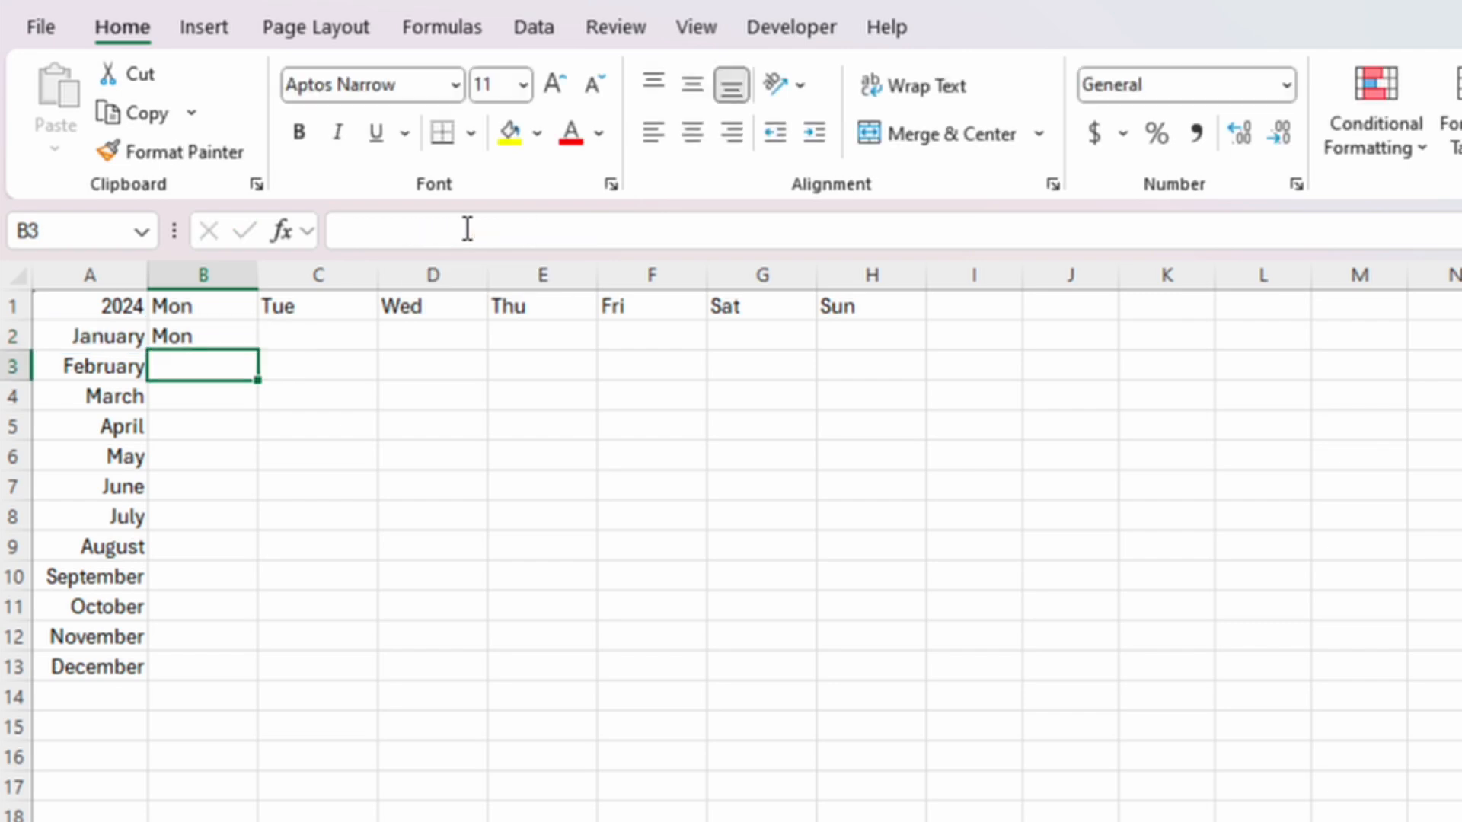
Extend the formula in B2 to =IF(TEXT($A2,"ddd")=B$1,1,"") to mark the weekday on which the month starts.
click(226, 338)
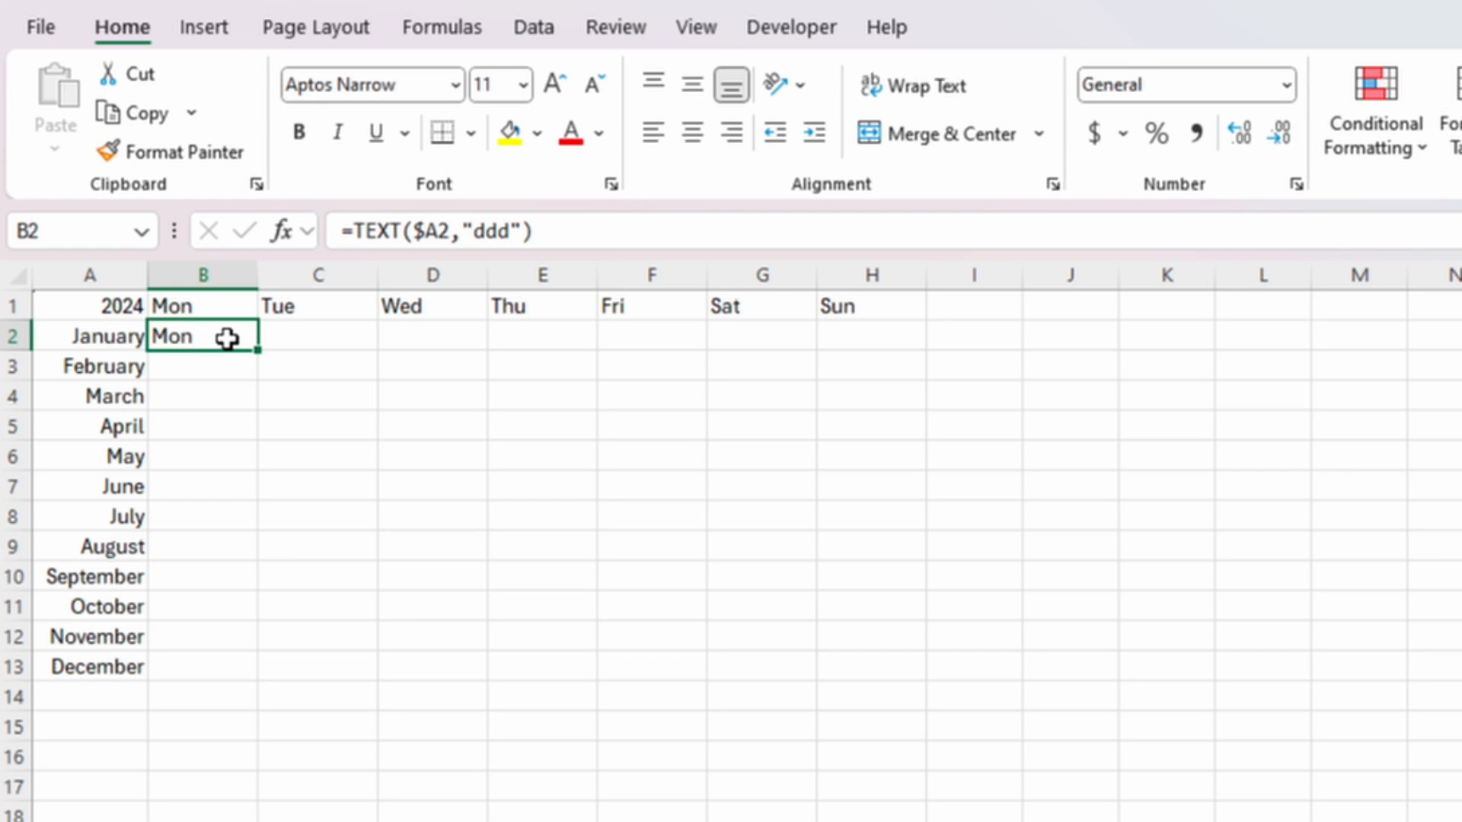
click(360, 231)
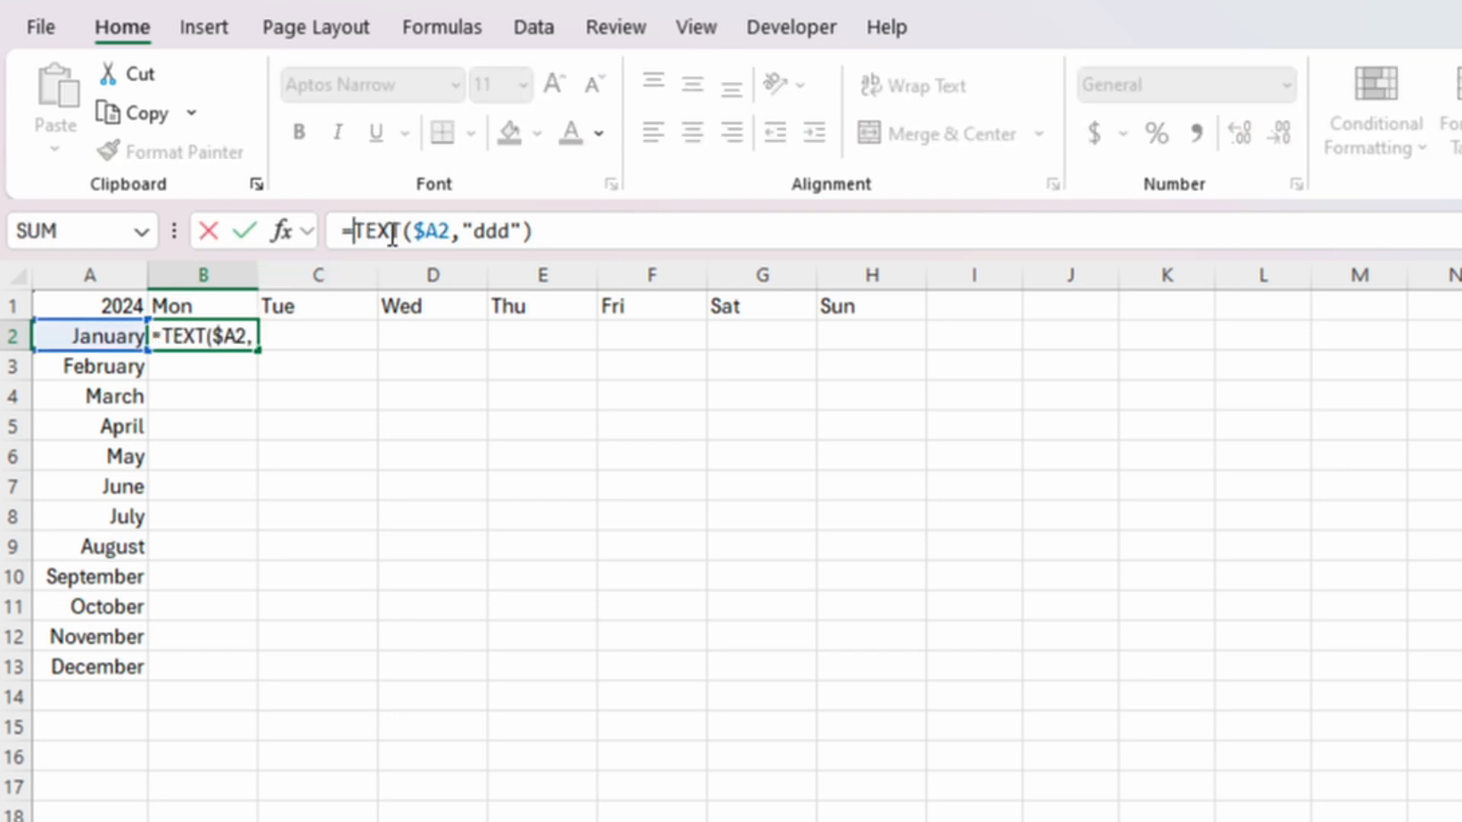
text(IF()
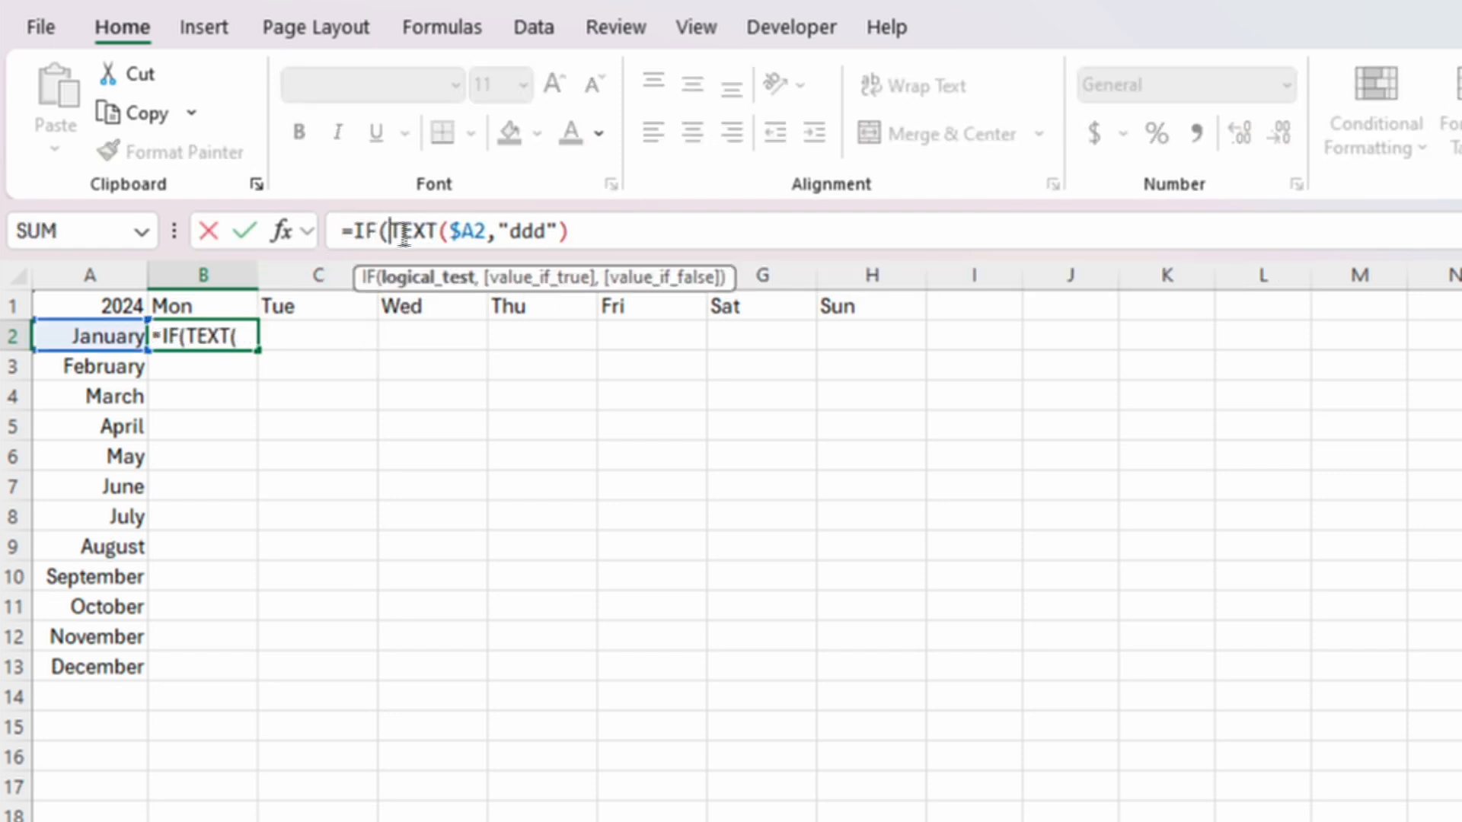
click(558, 231)
click(586, 231)
text(=)
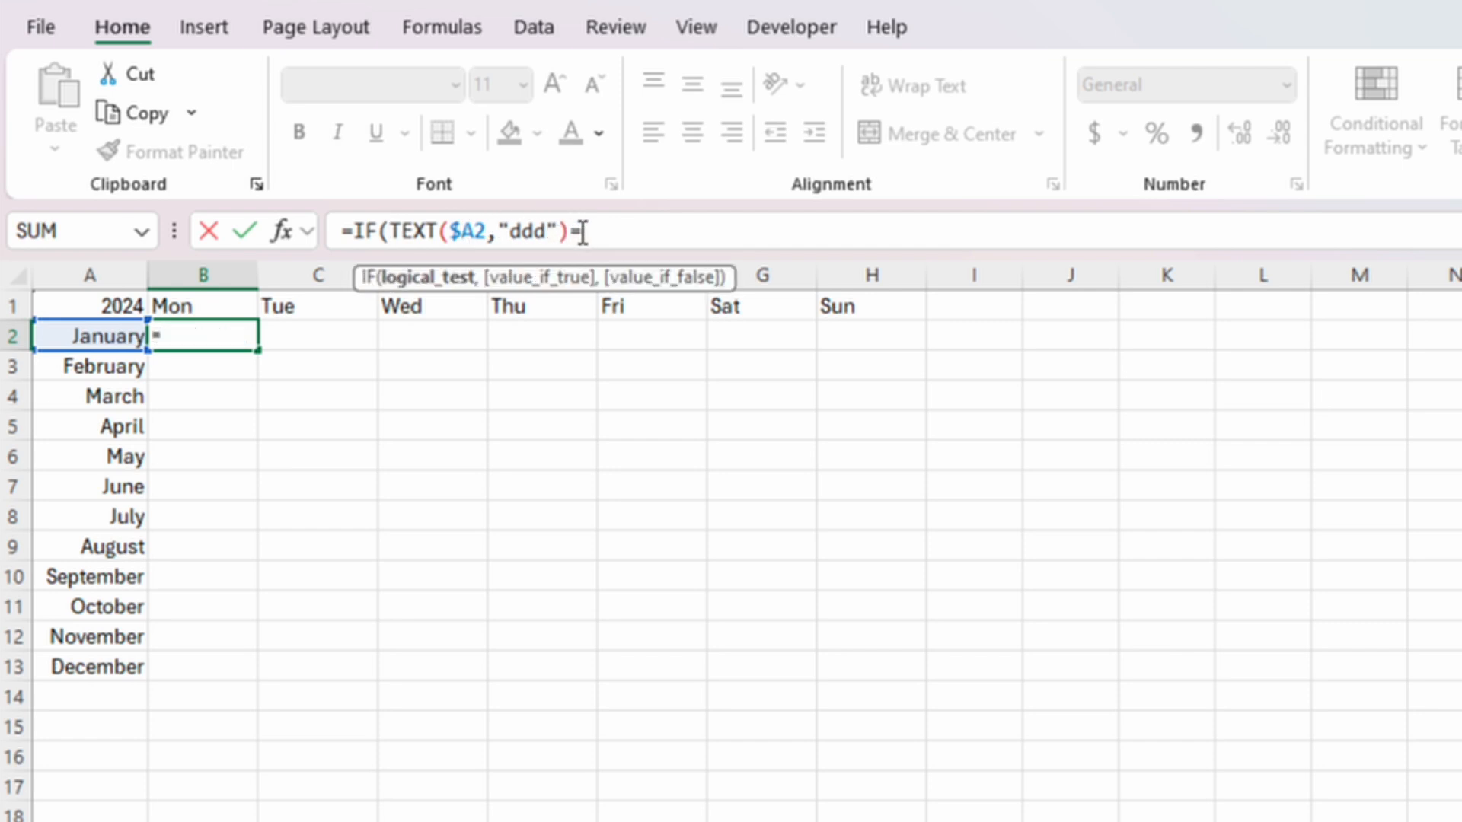
click(199, 309)
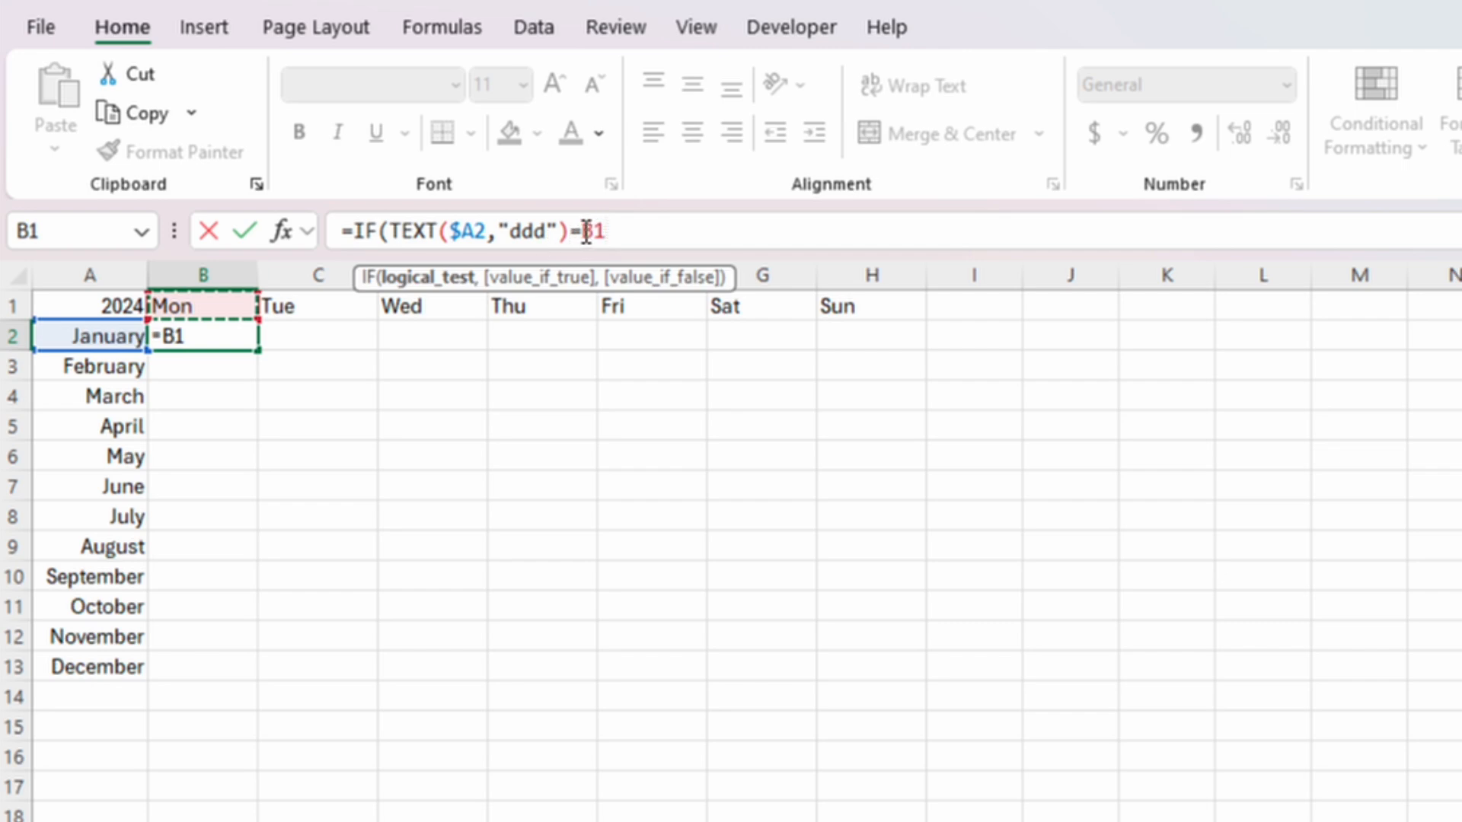
click(598, 231)
text($)
click(625, 231)
text(,1,)
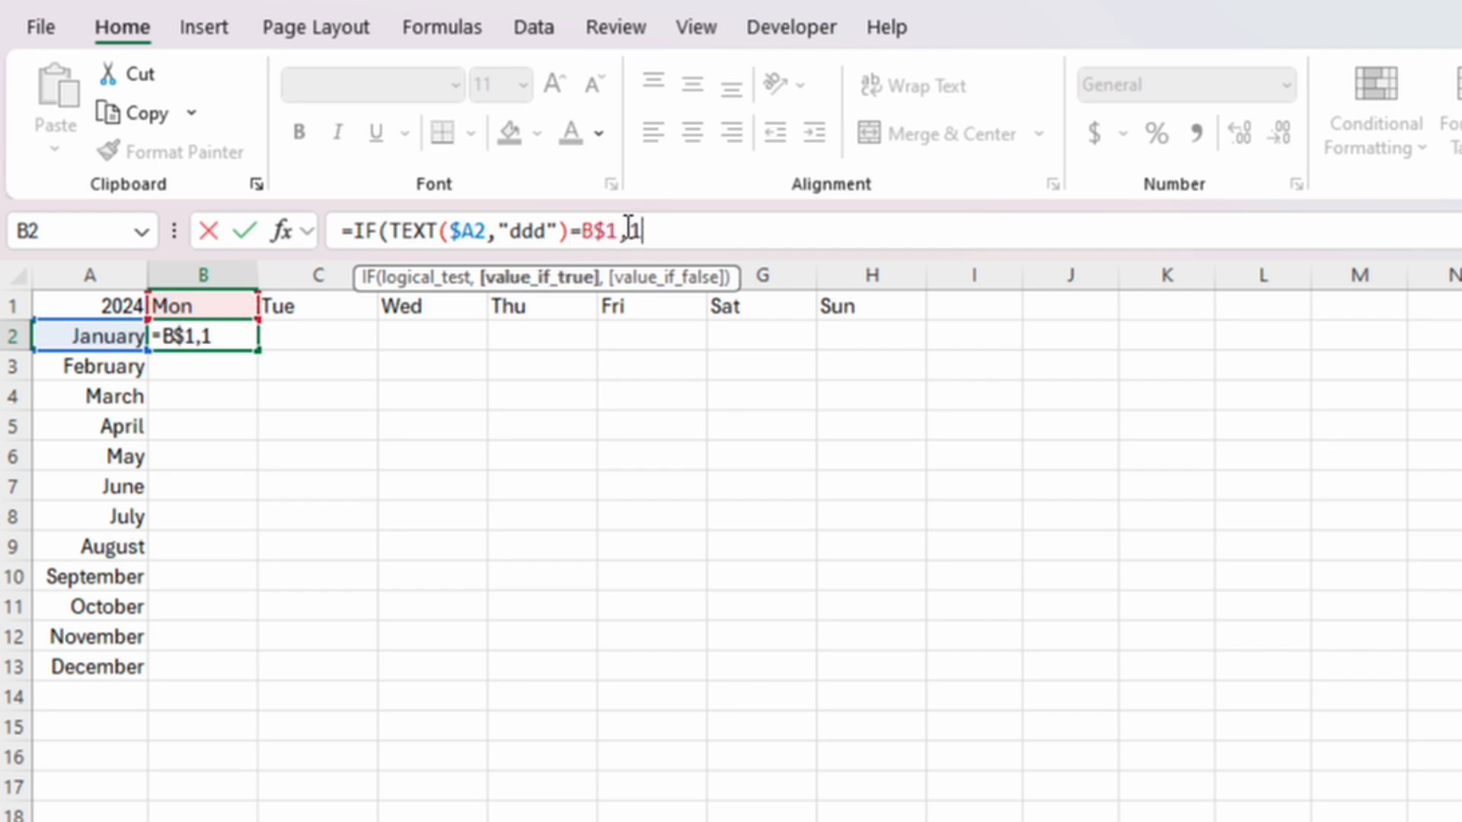
text("")
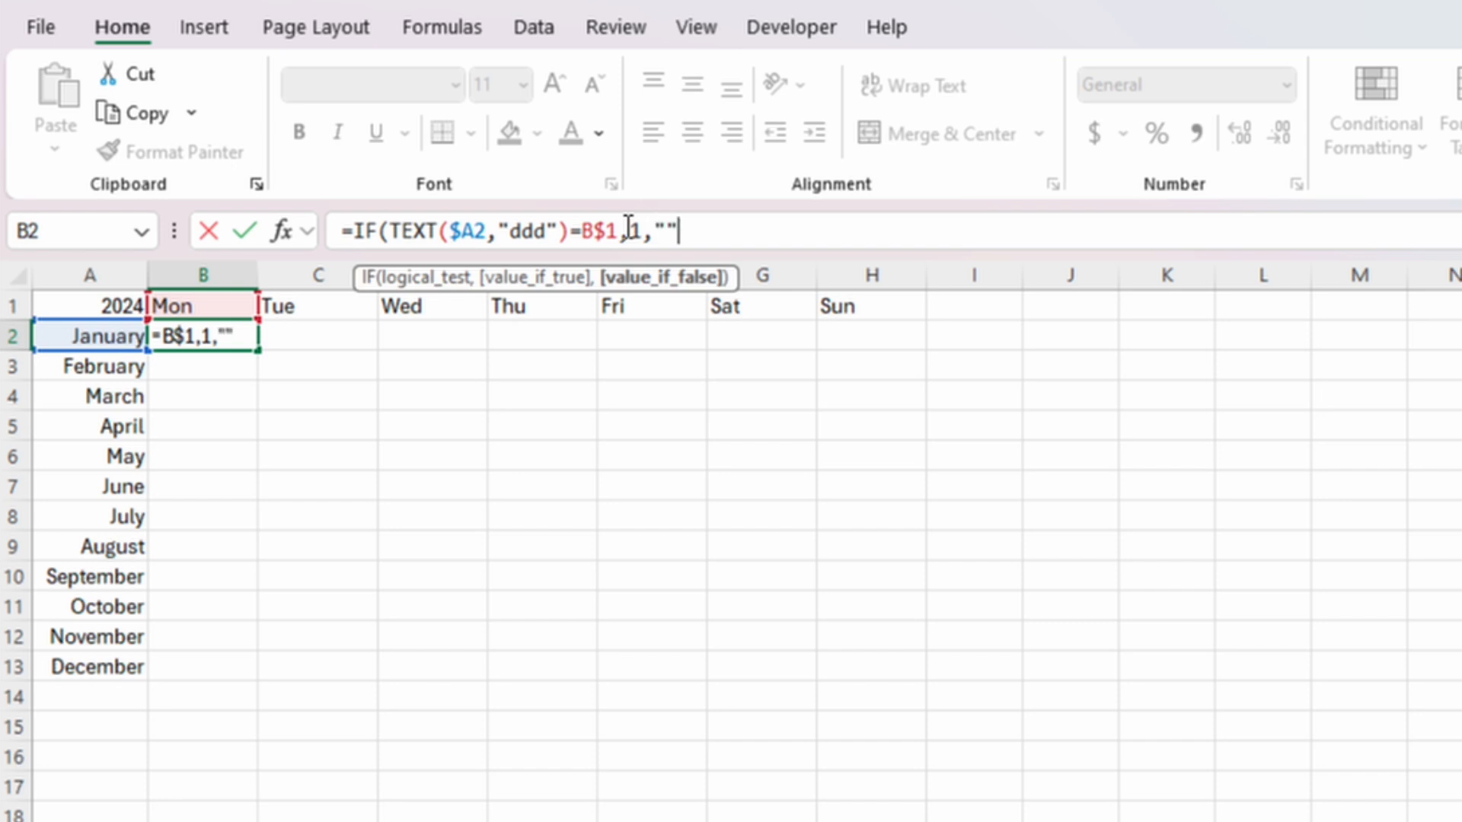
text())
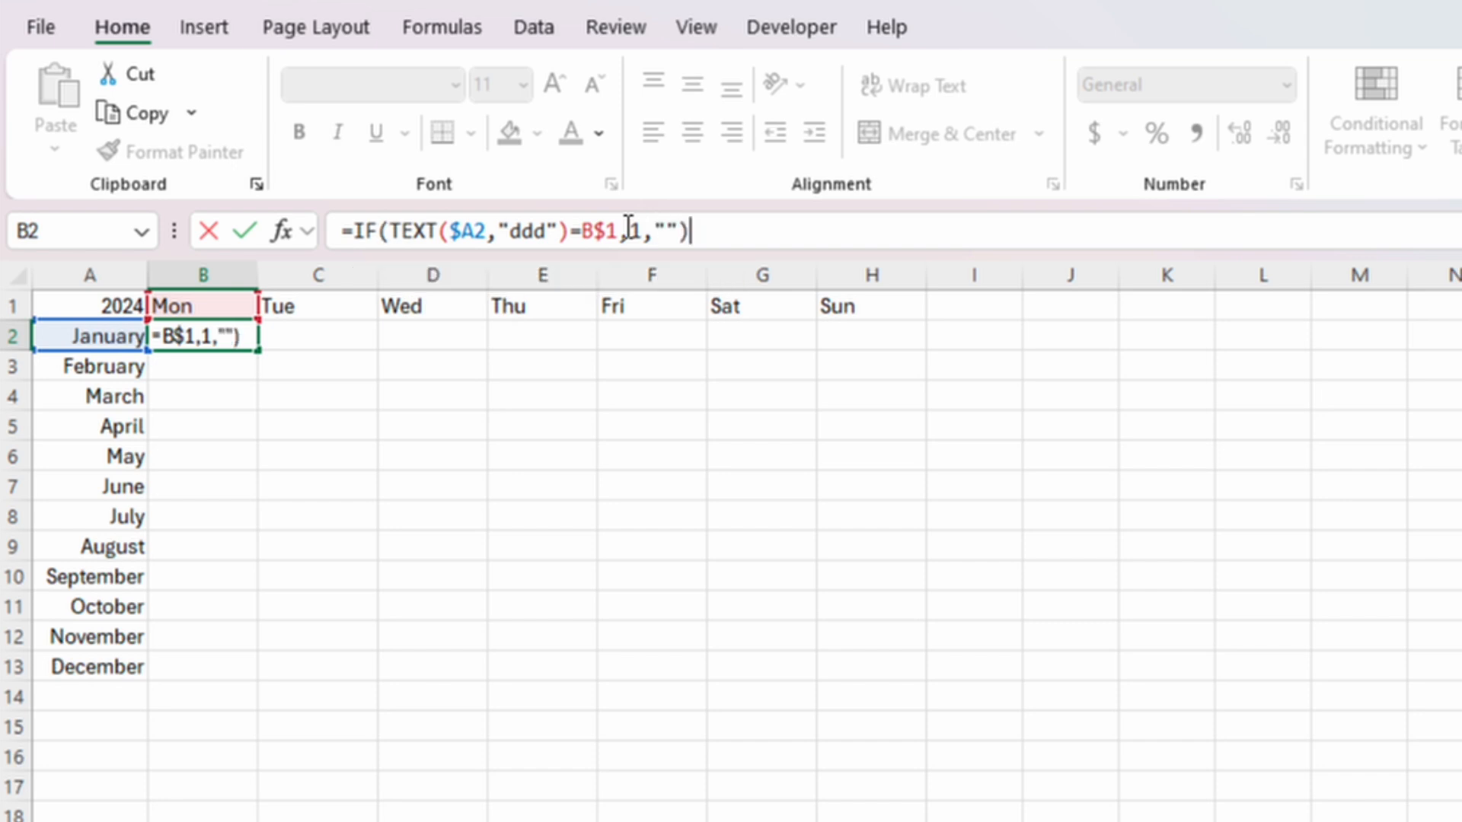
key(Return)
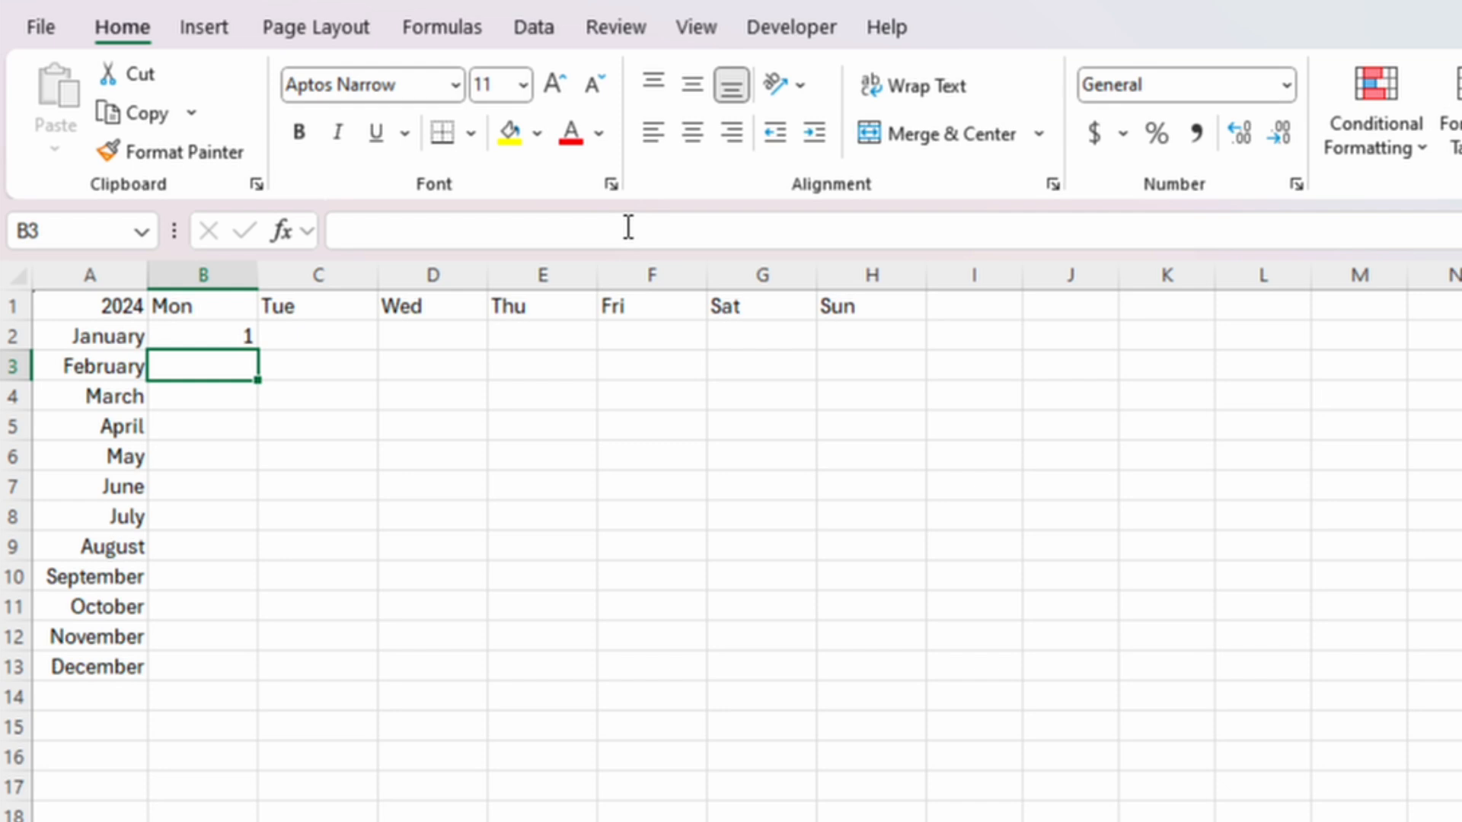
Fill the B2 formula across the range B2:H13 and check the results in cells E3, F4 and B5.
click(228, 334)
drag(252, 348, 889, 647)
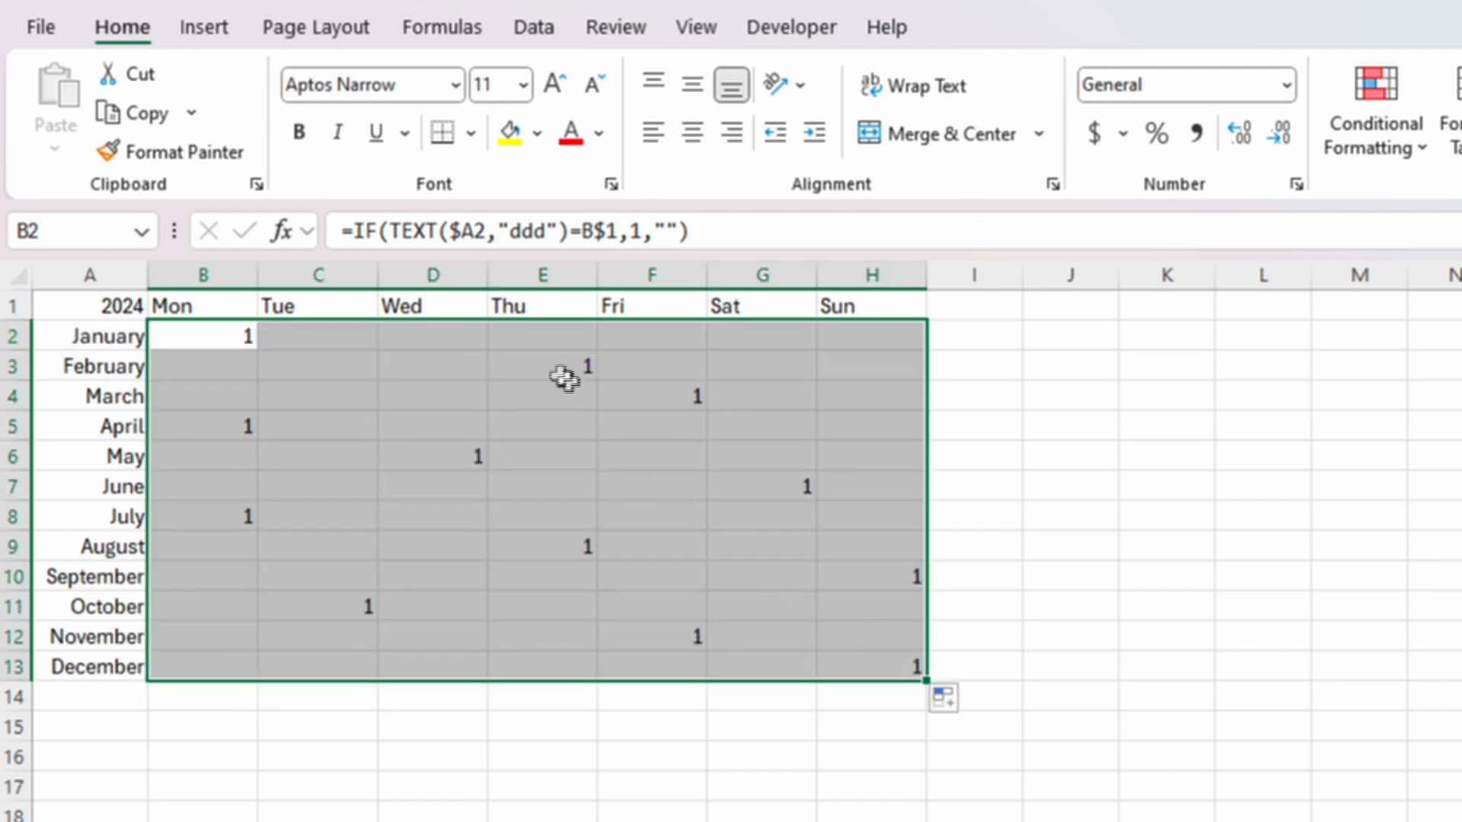
click(545, 365)
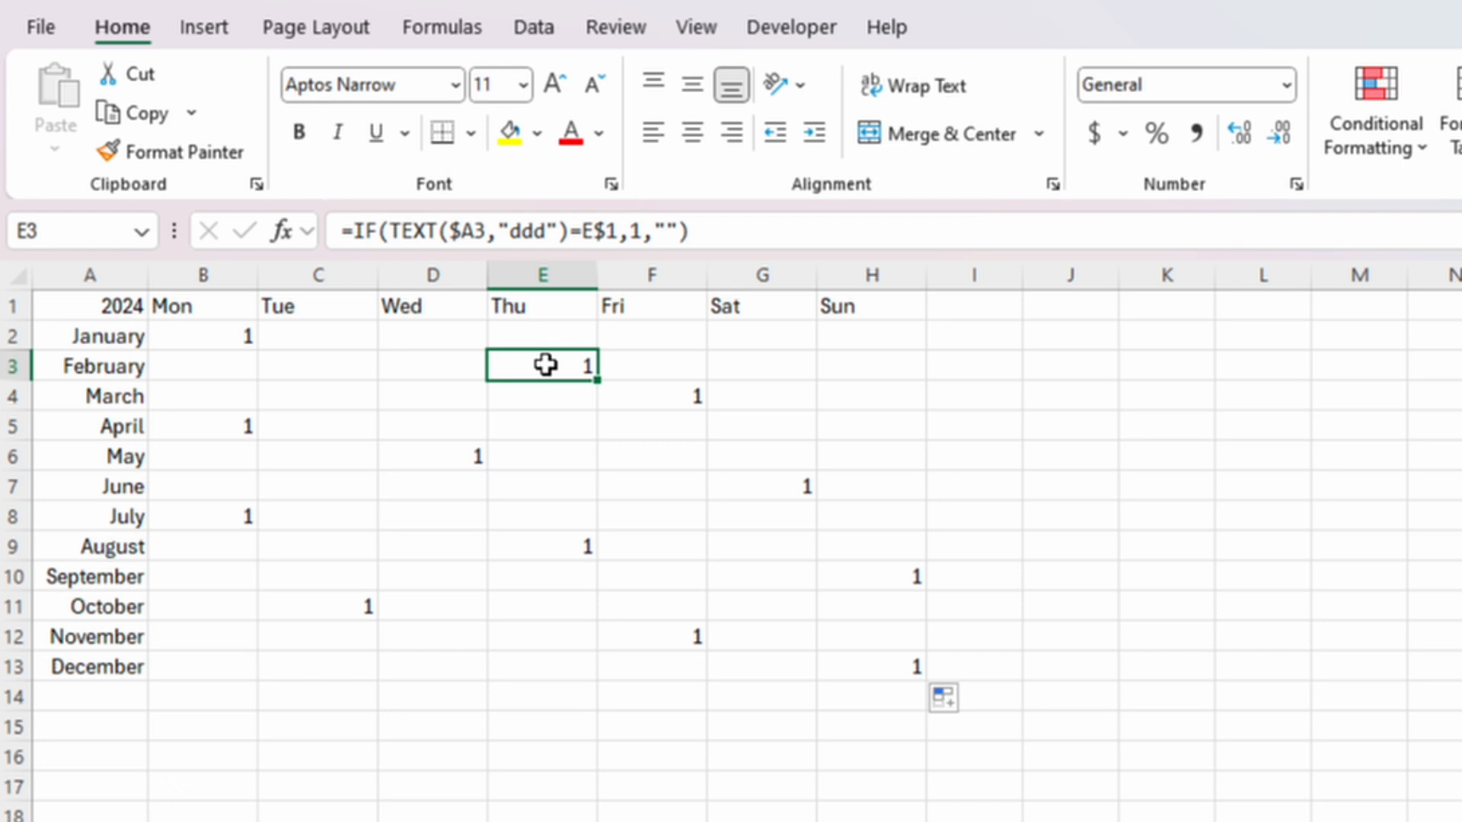
click(650, 395)
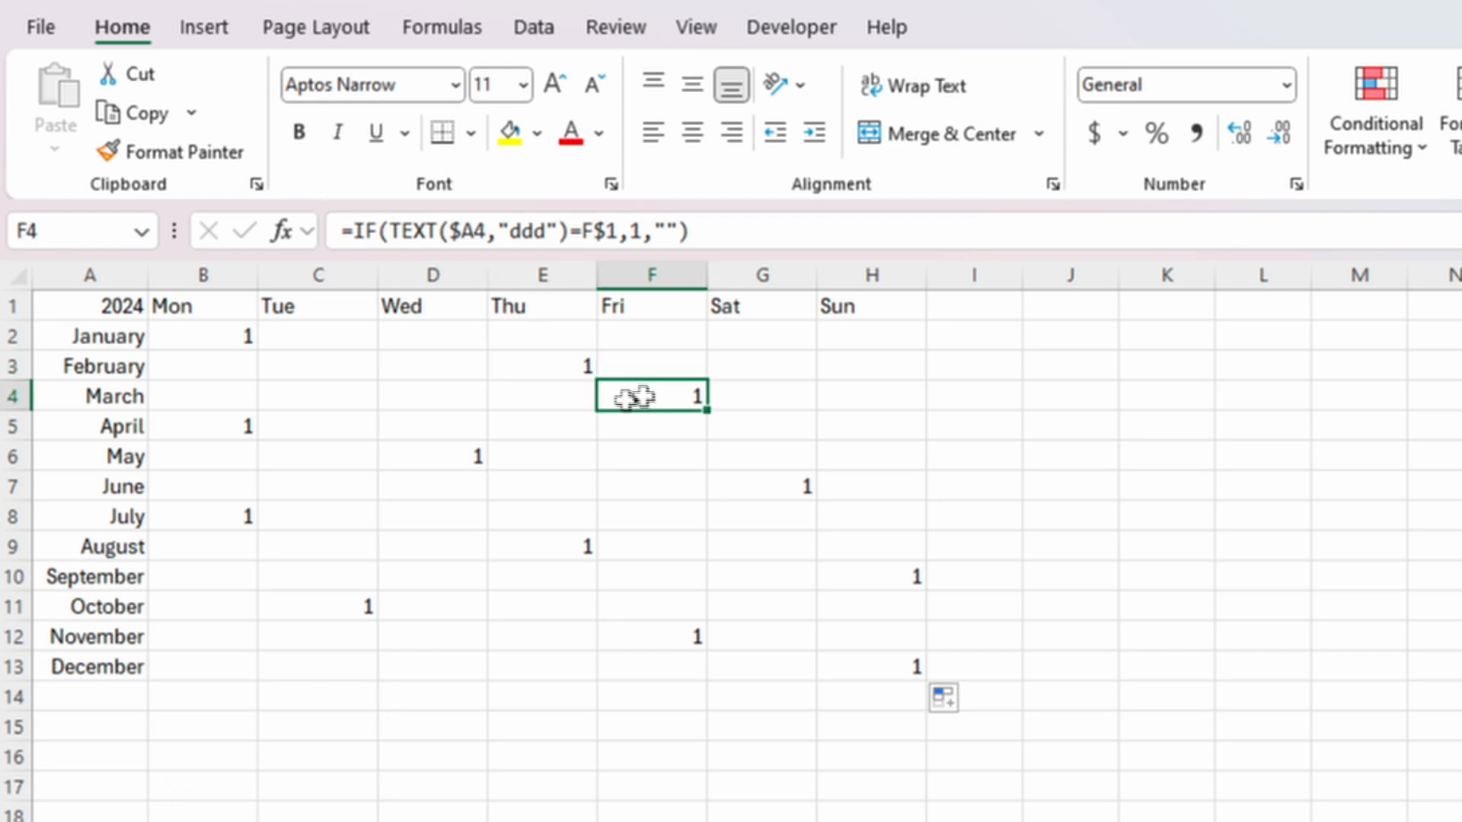
click(211, 431)
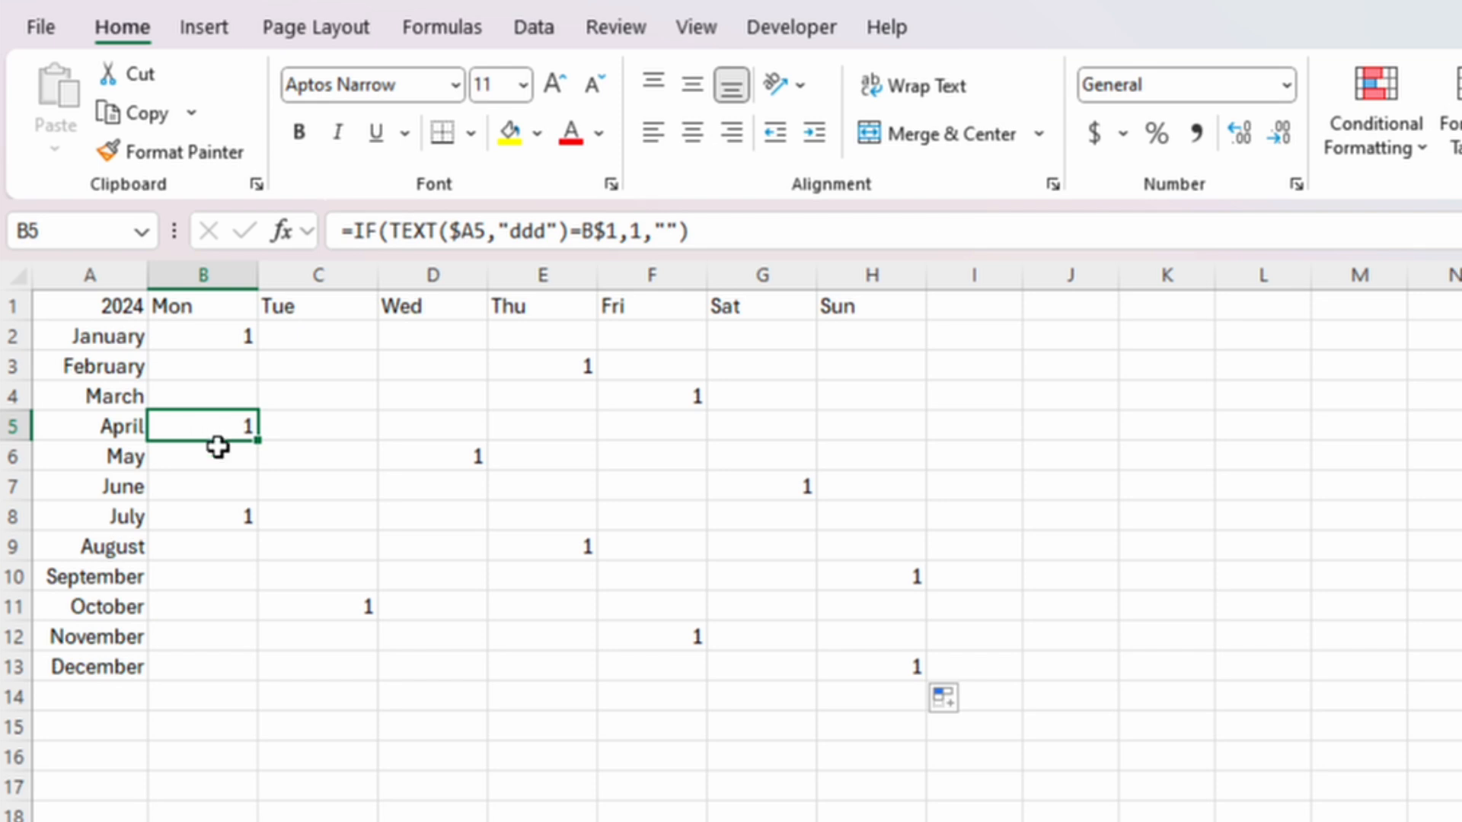
Cut the existing formula out of C2 and enter =EOMONTH($A2,0) in its place, with an absolute column reference.
click(309, 340)
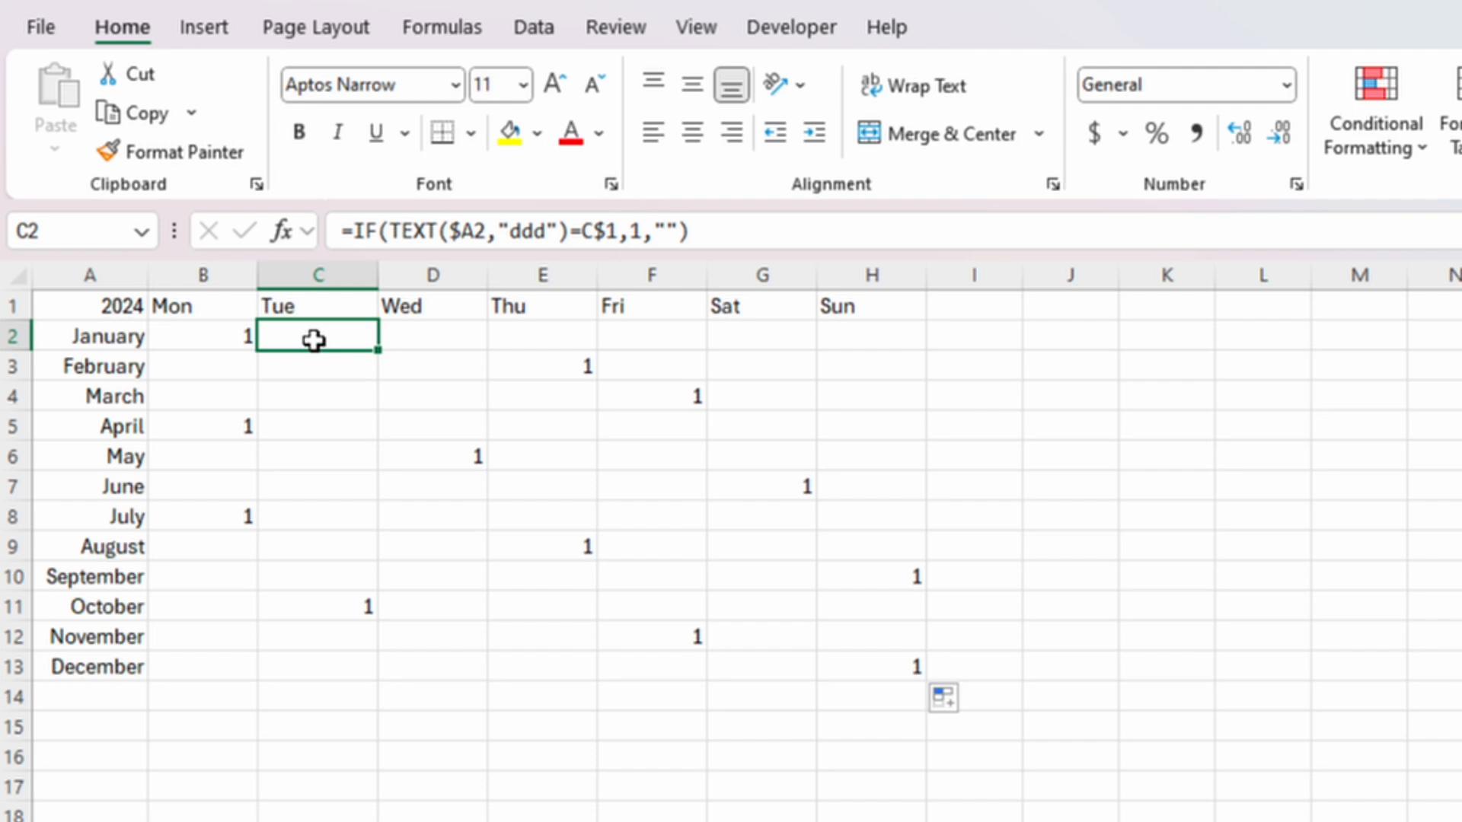
double_click(313, 340)
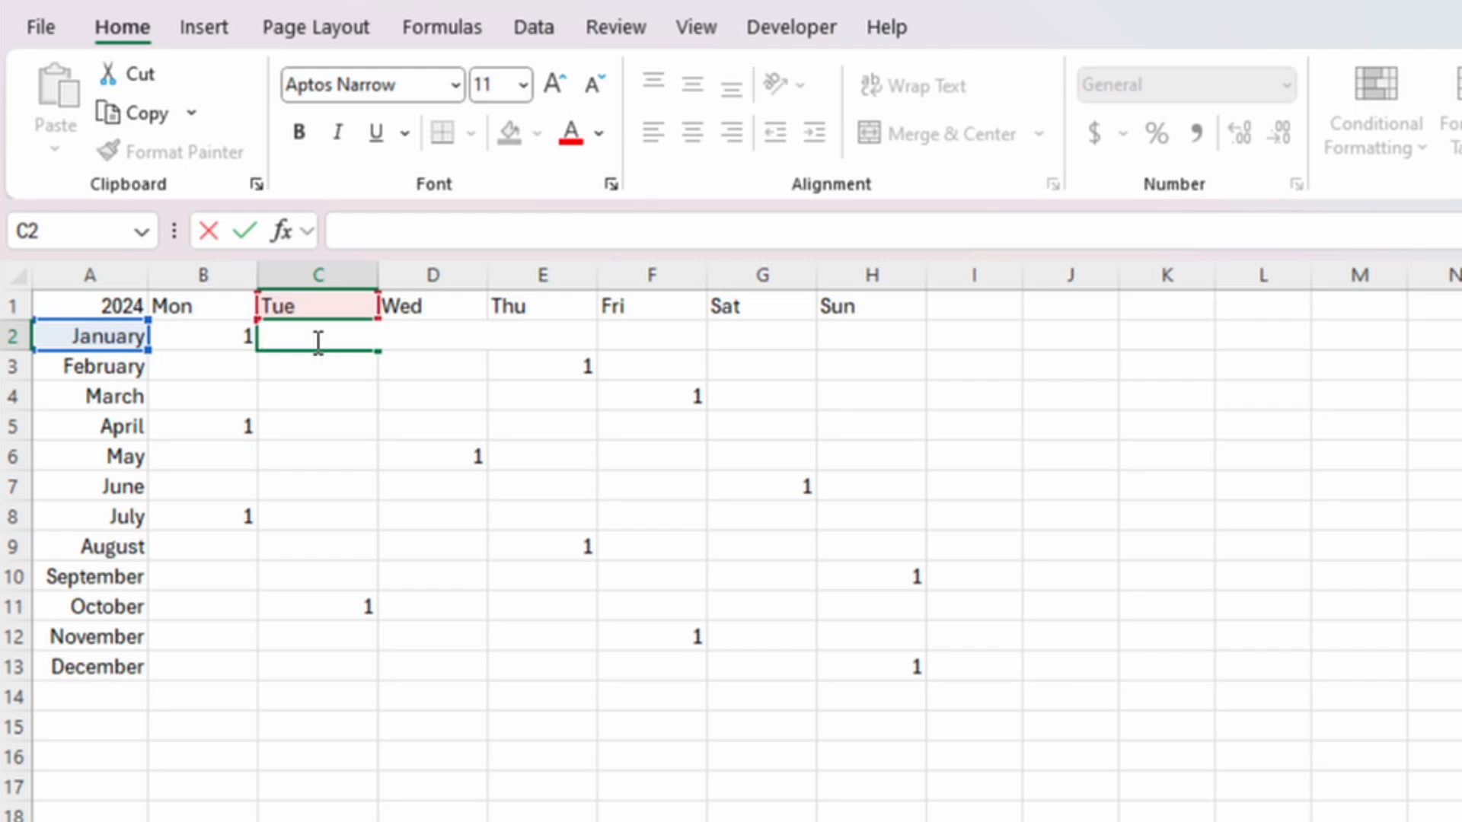
text(=)
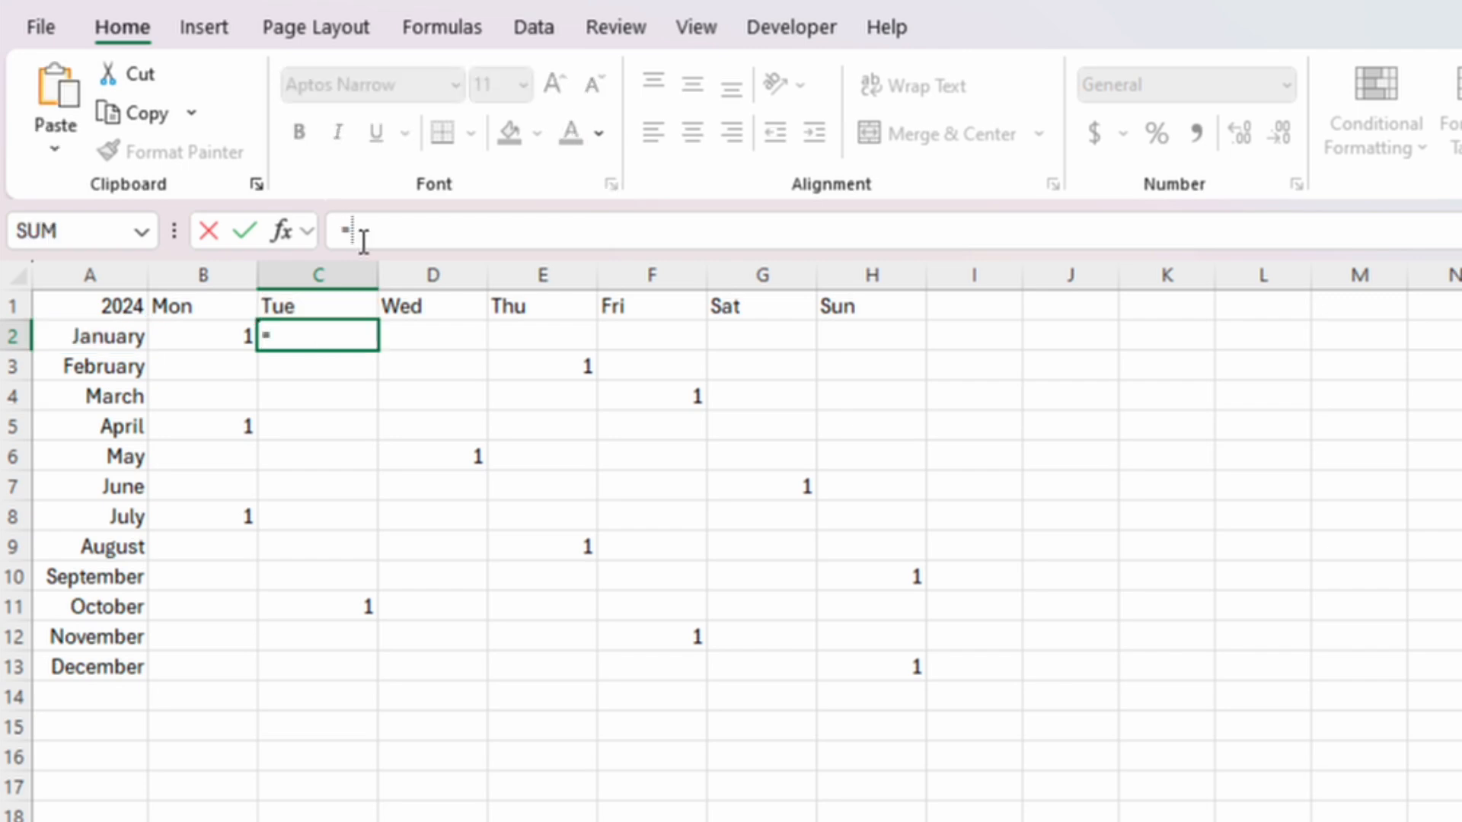
text(EOM)
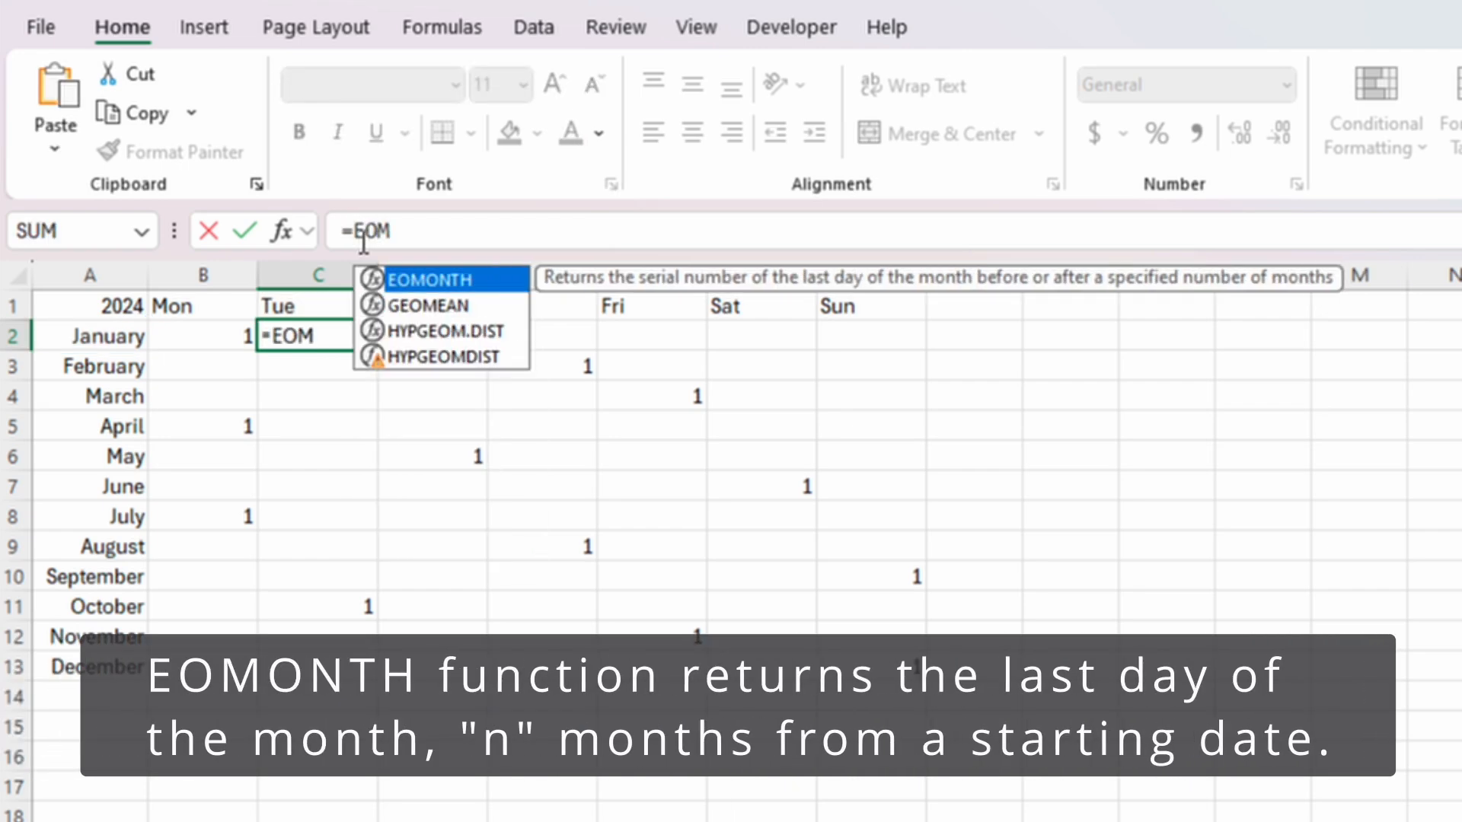
key(Tab)
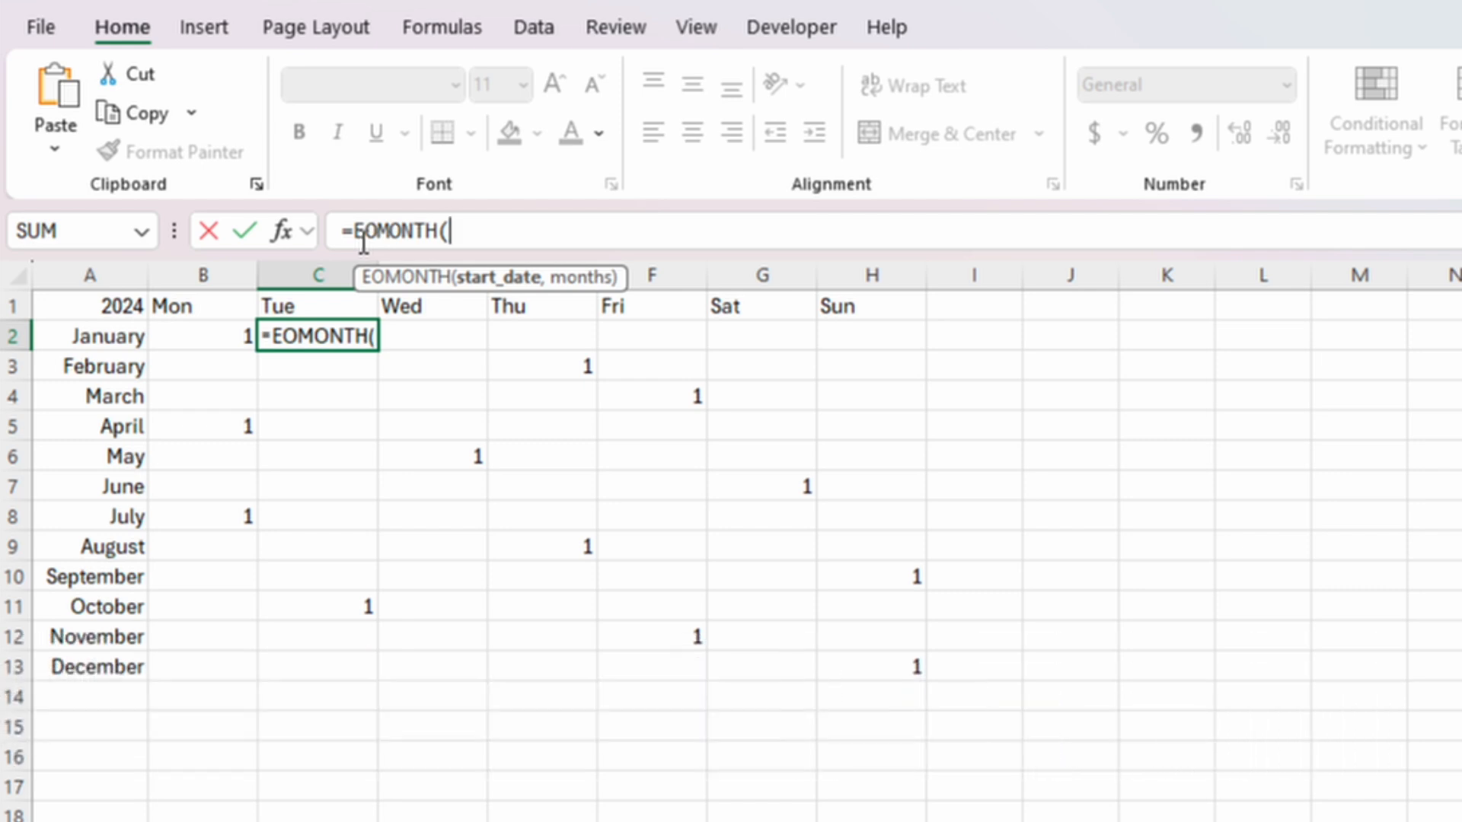
click(103, 336)
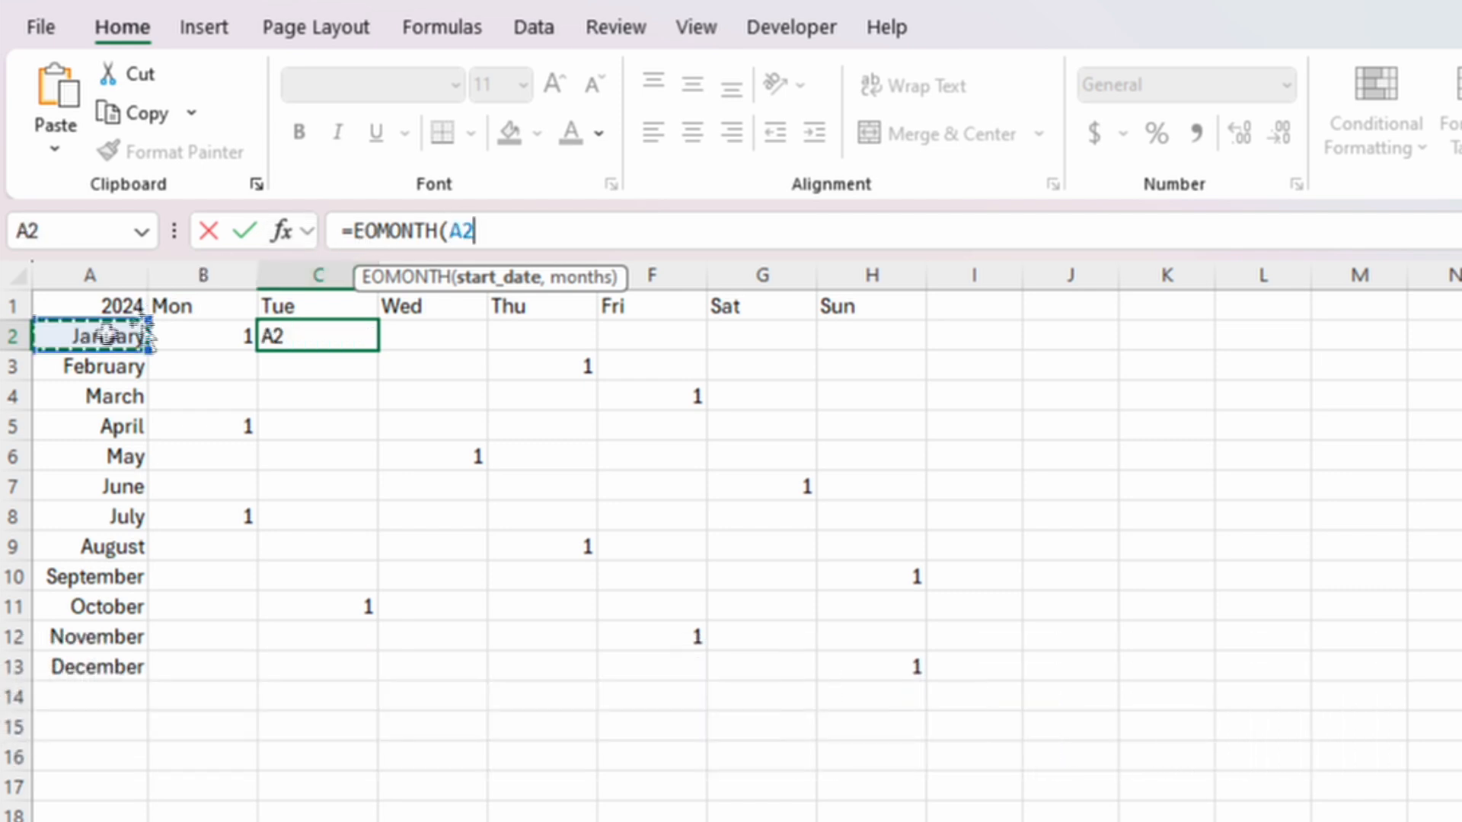
click(451, 230)
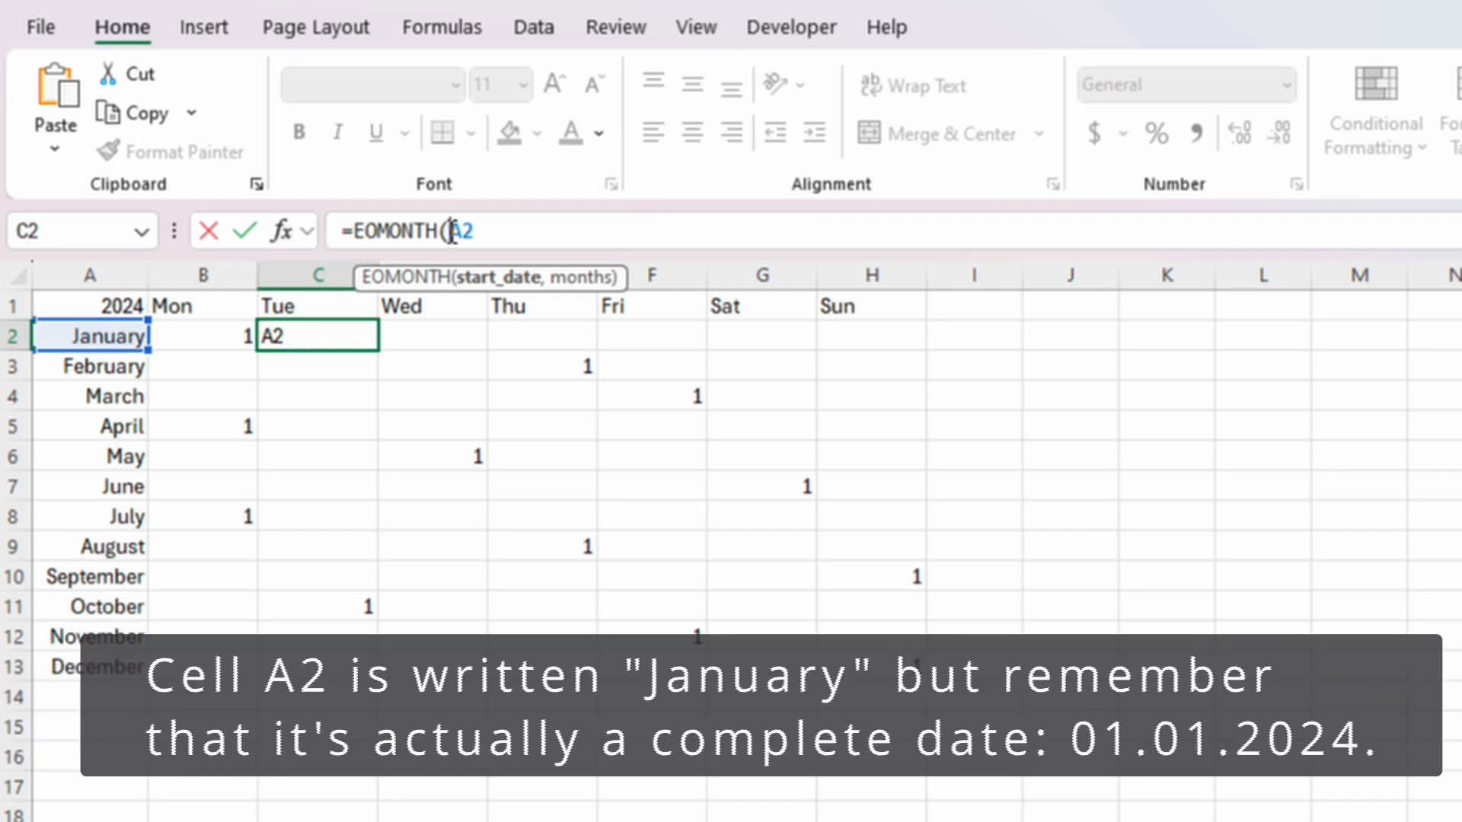
text($)
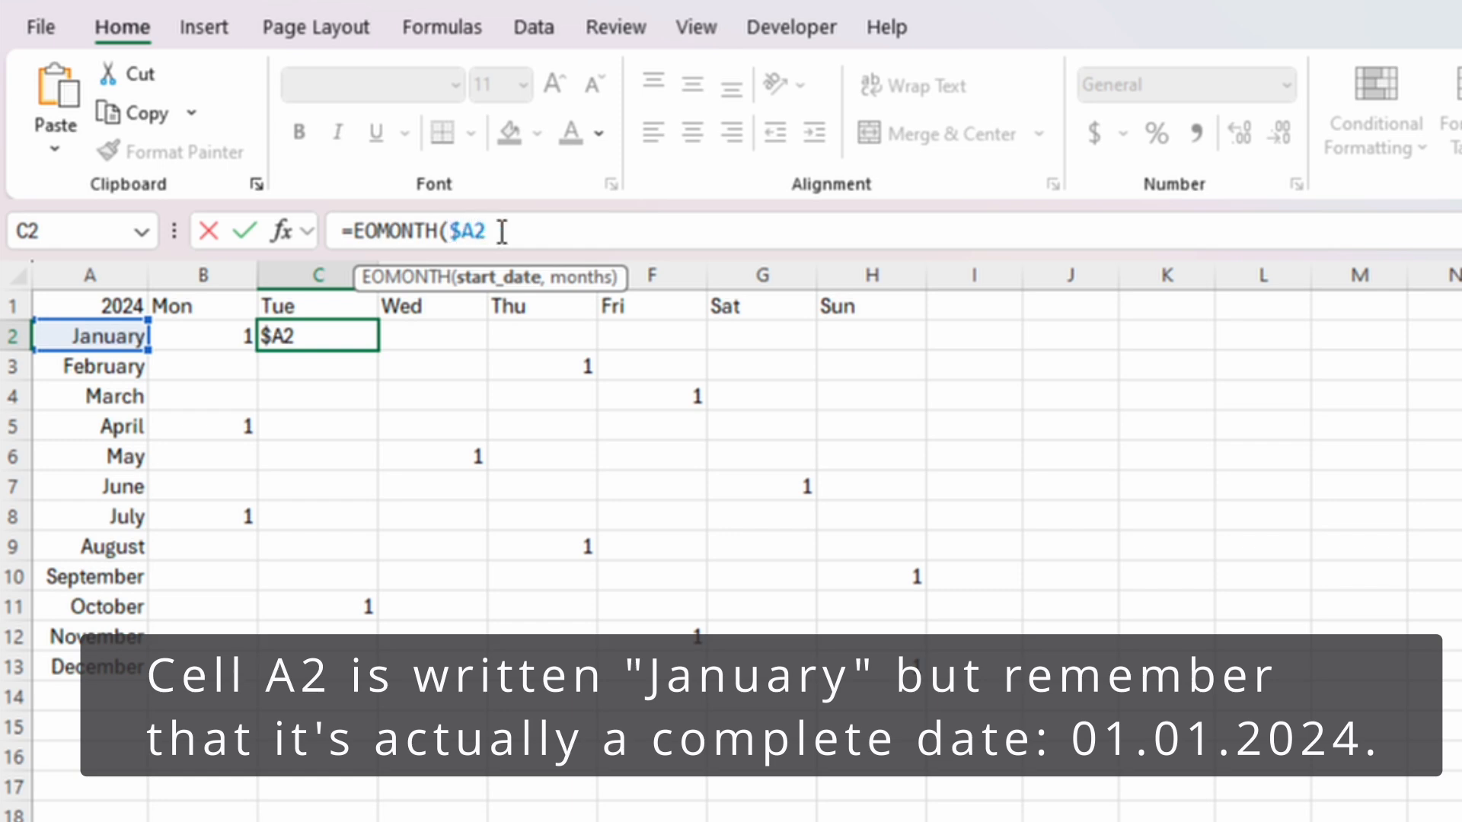
click(525, 230)
text(,0)
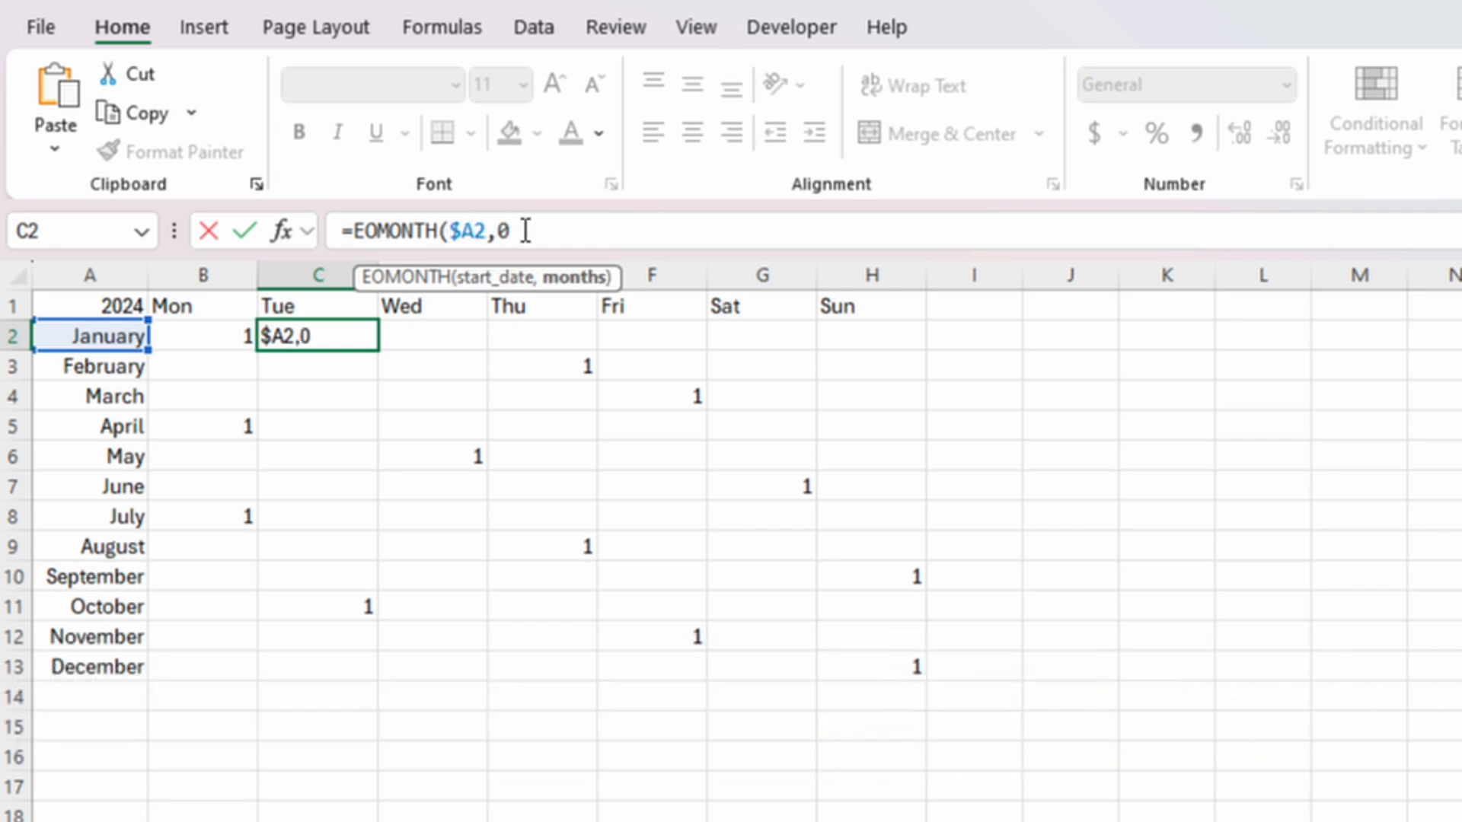
text())
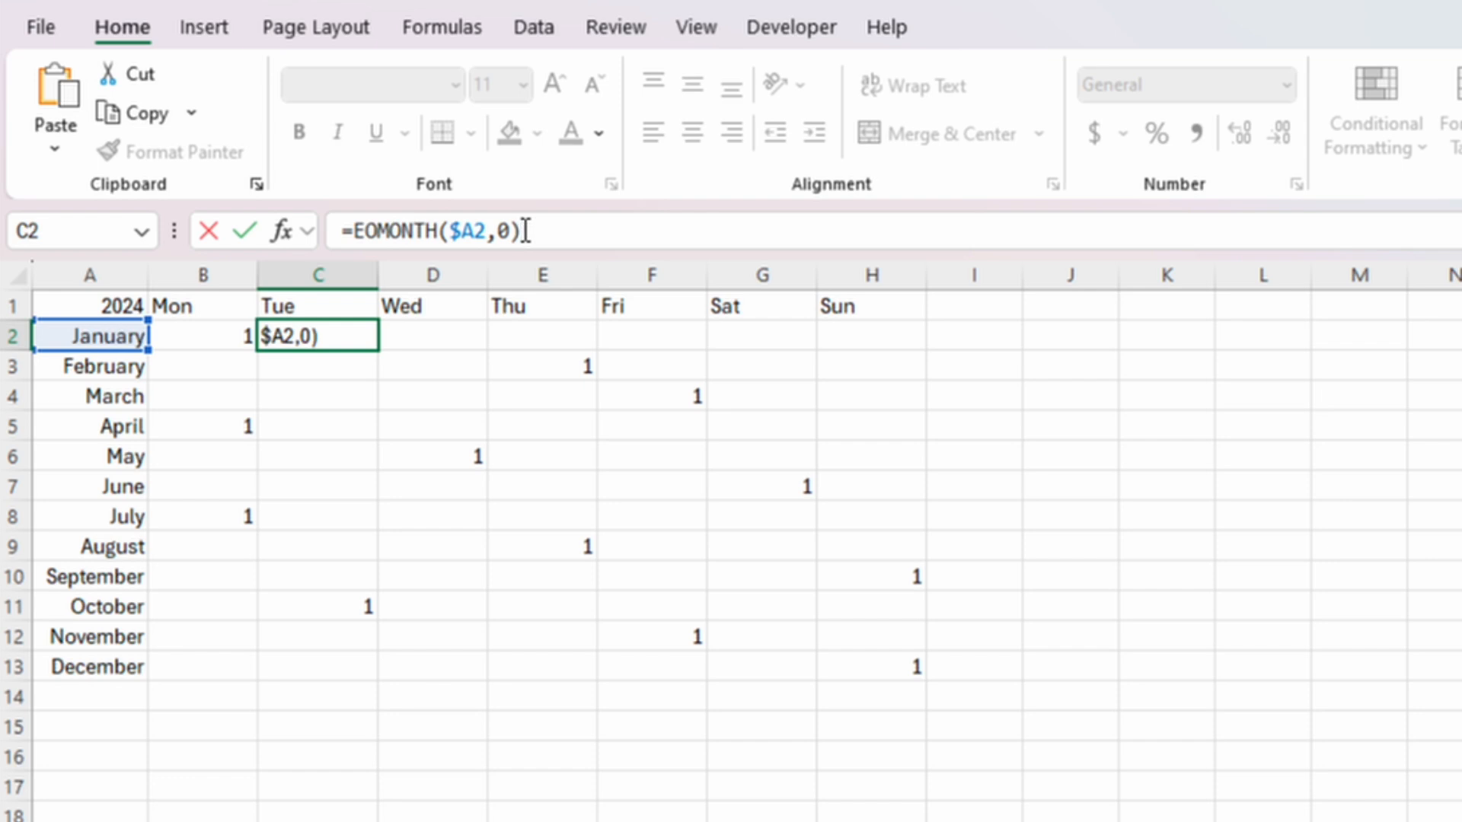
key(Return)
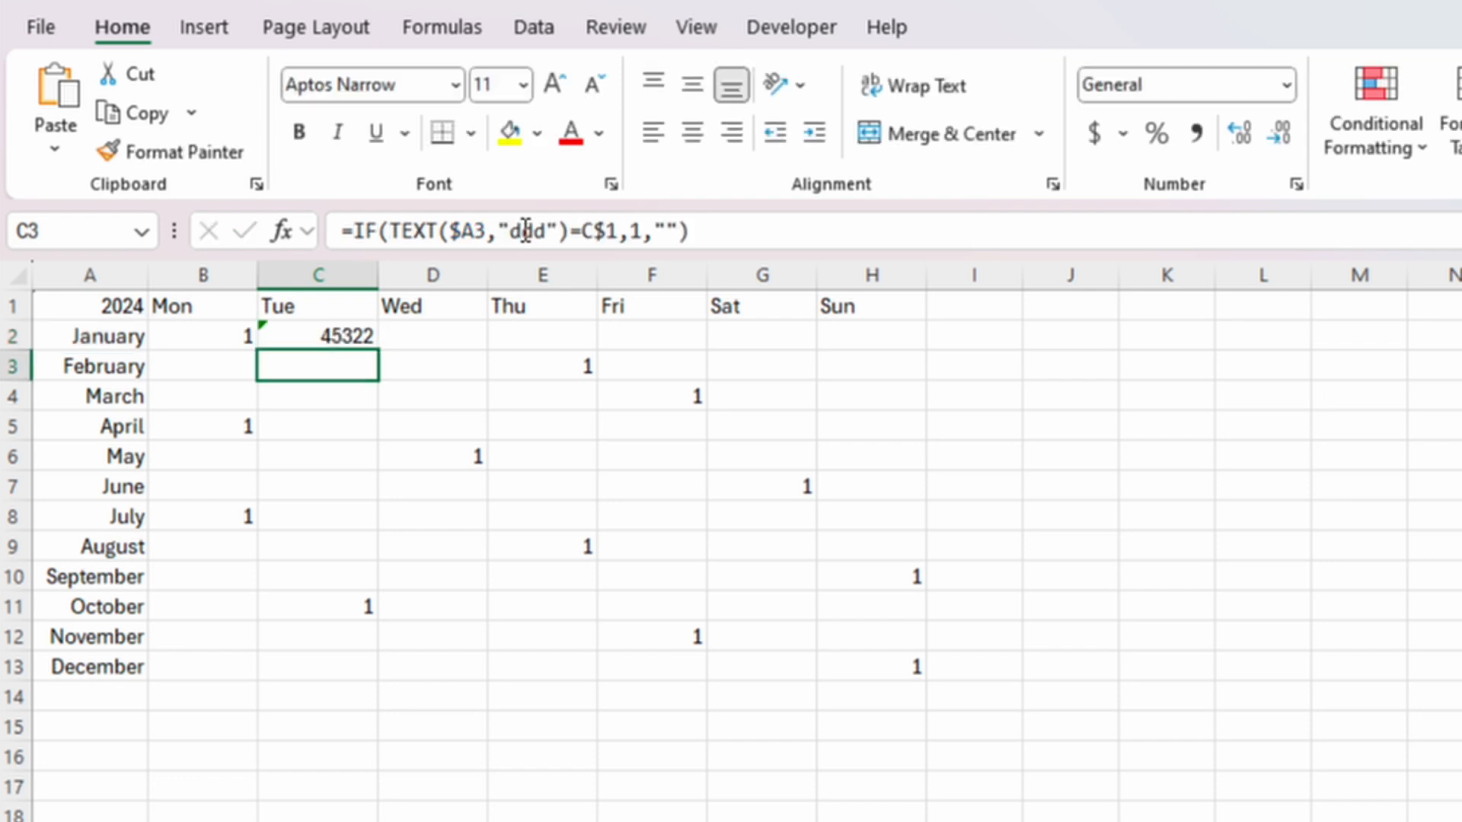
Wrap the C2 formula in the DAY function so that it reads =DAY(EOMONTH($A2,0)).
click(329, 335)
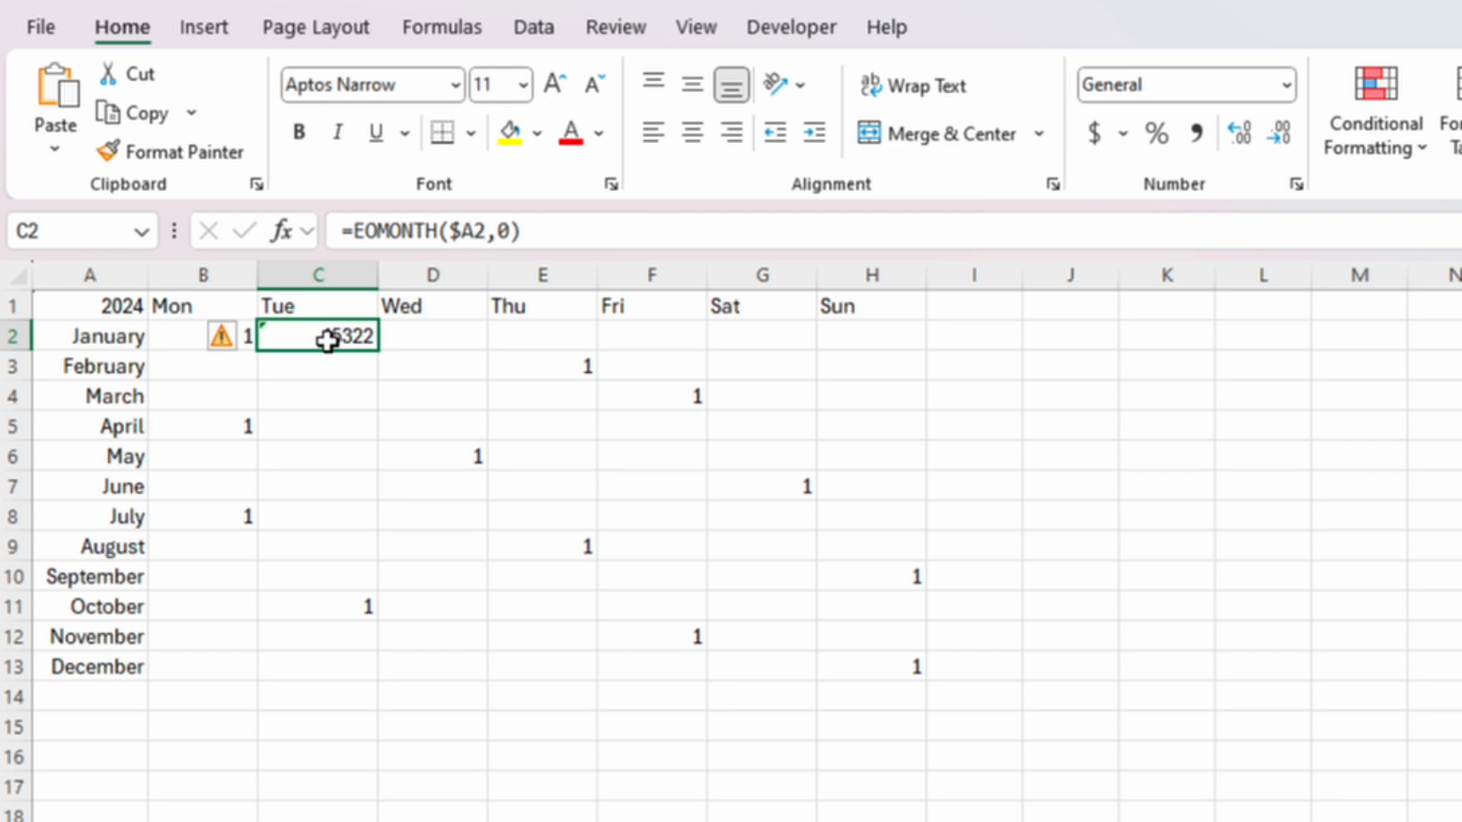
click(354, 229)
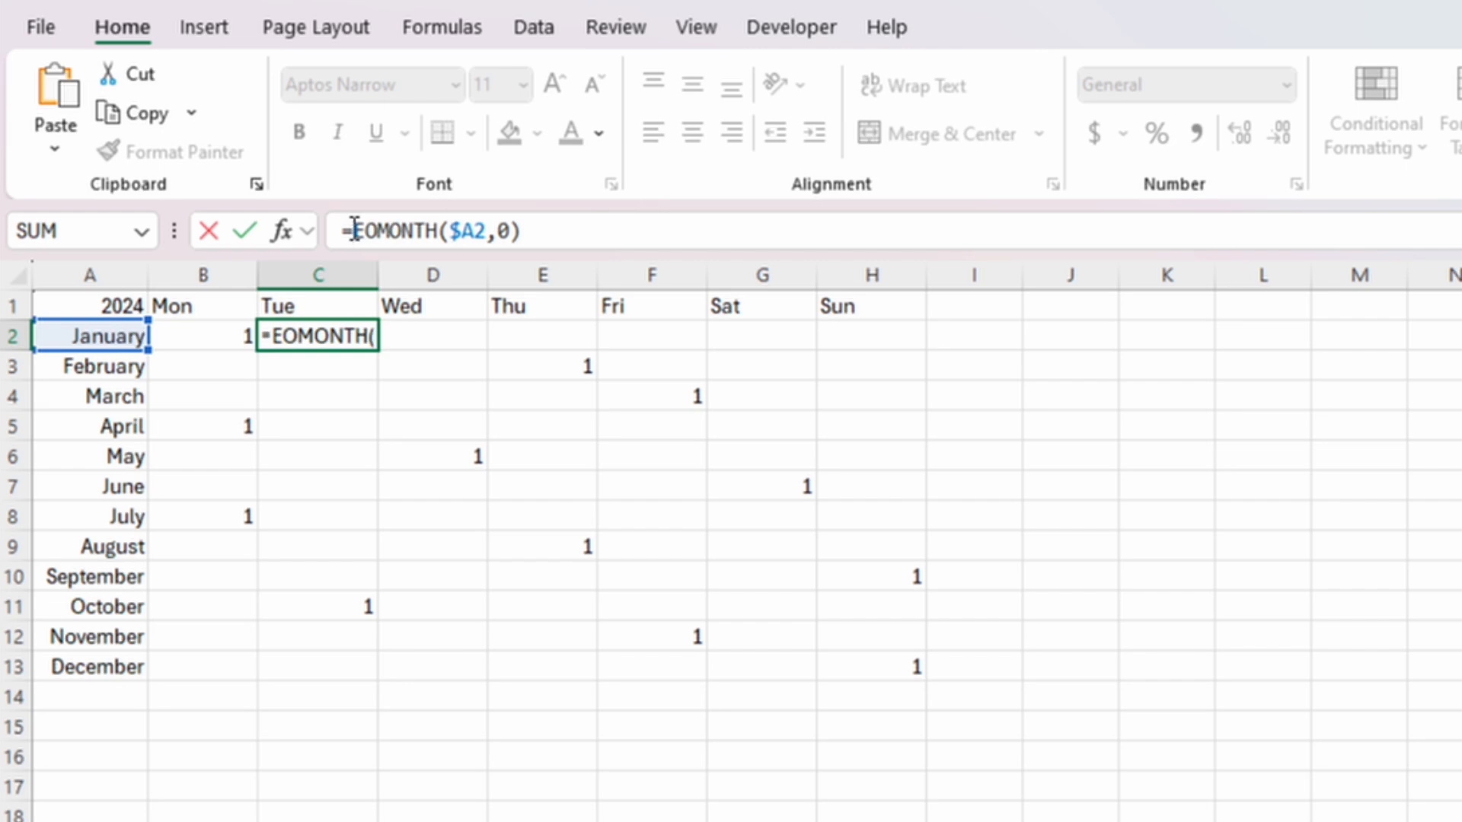
text(DAY()
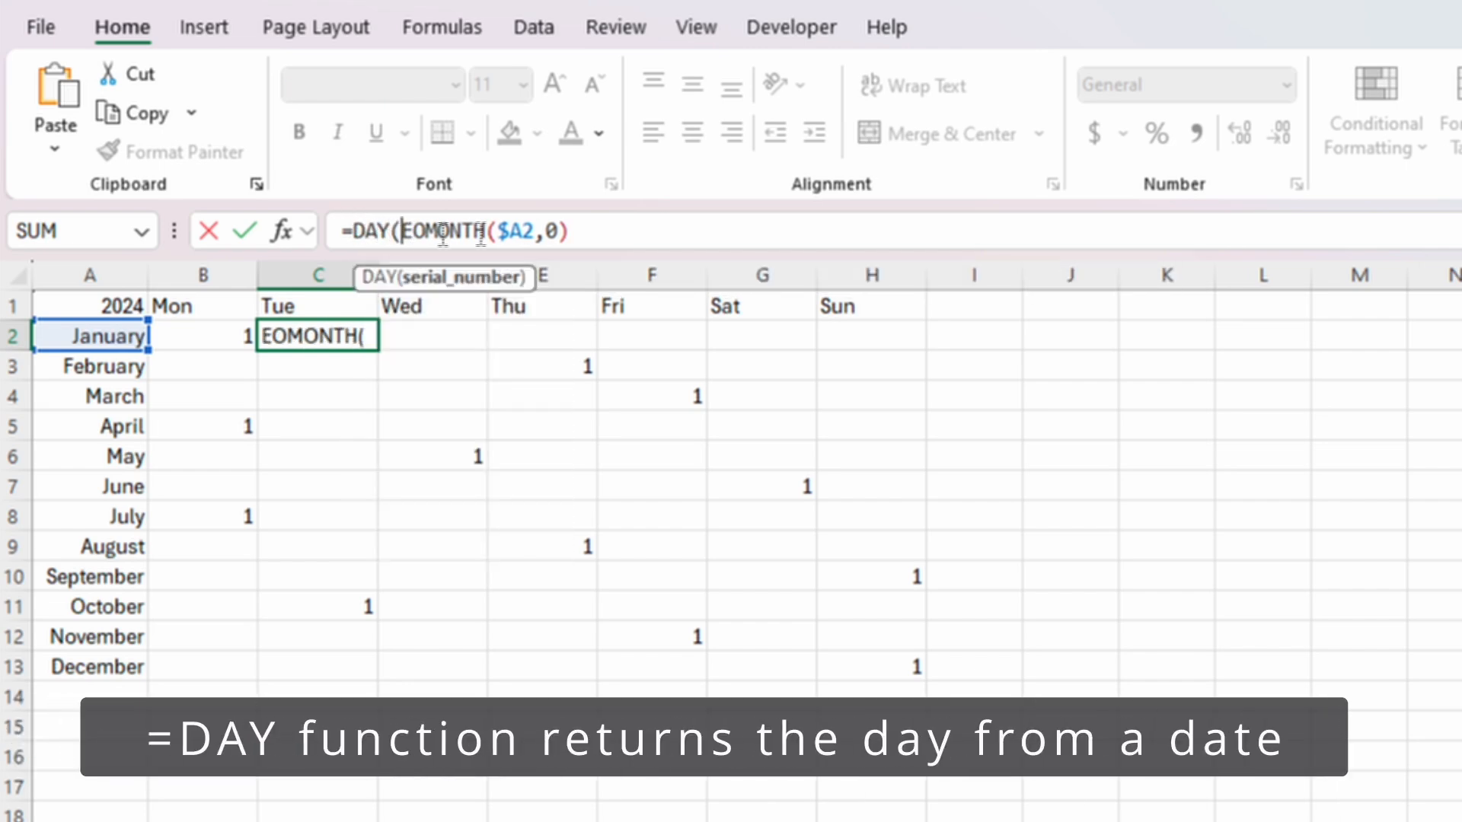
click(588, 229)
text())
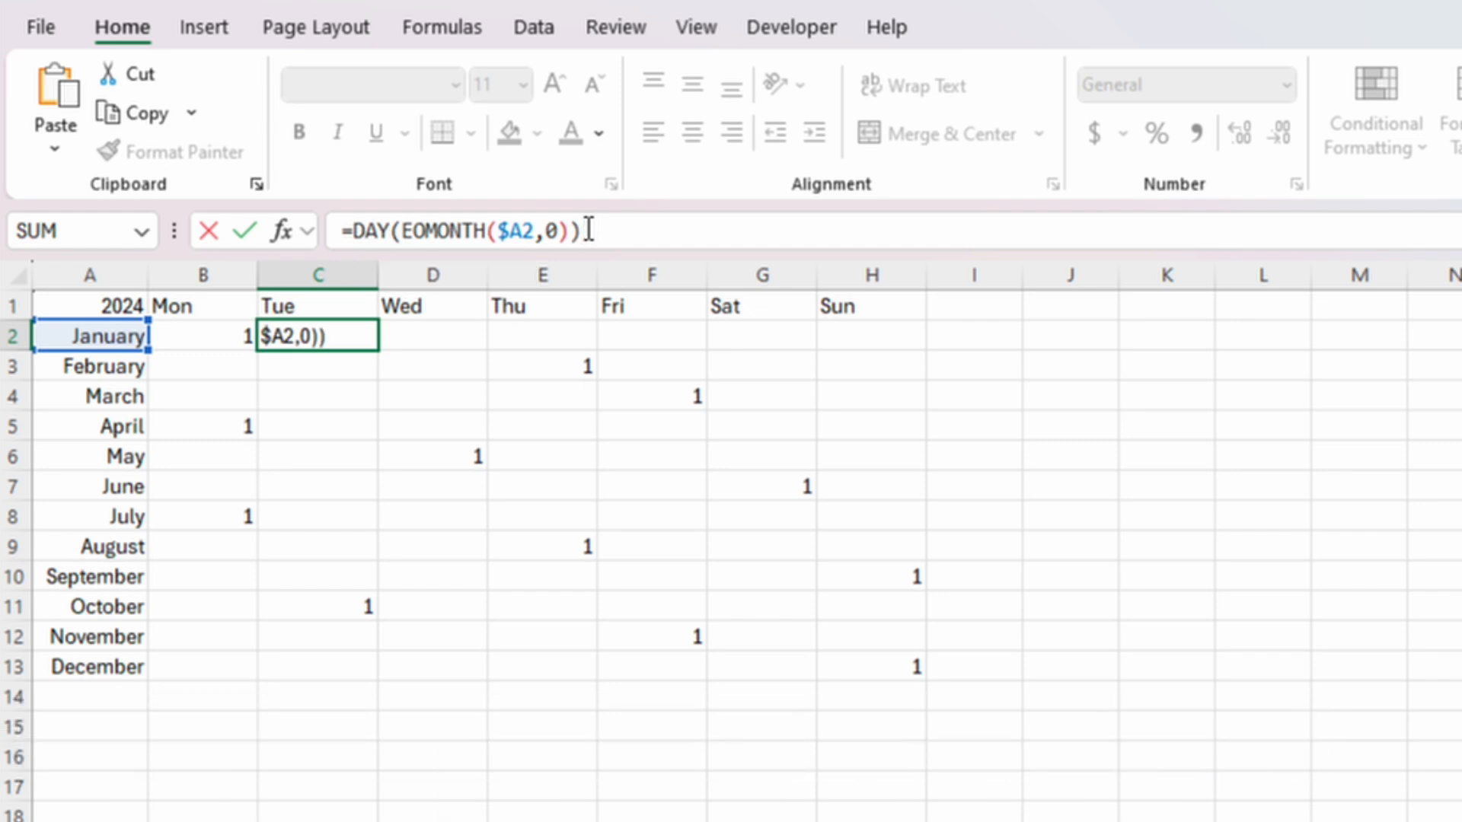
key(Return)
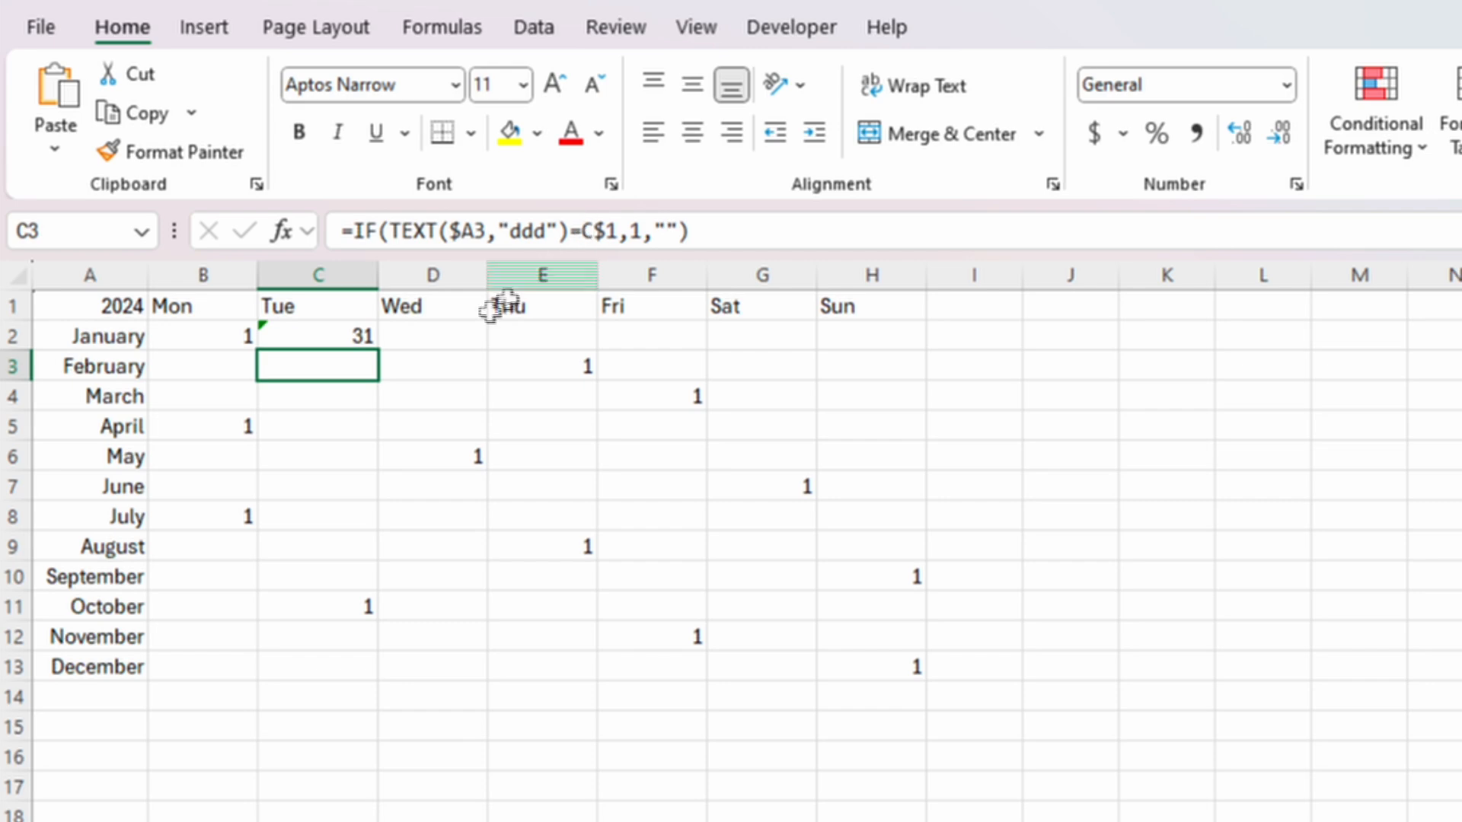
Wrap the C2 formula in an IF function with the logical test B2+1<=DAY(EOMONTH($A2,0)).
click(344, 335)
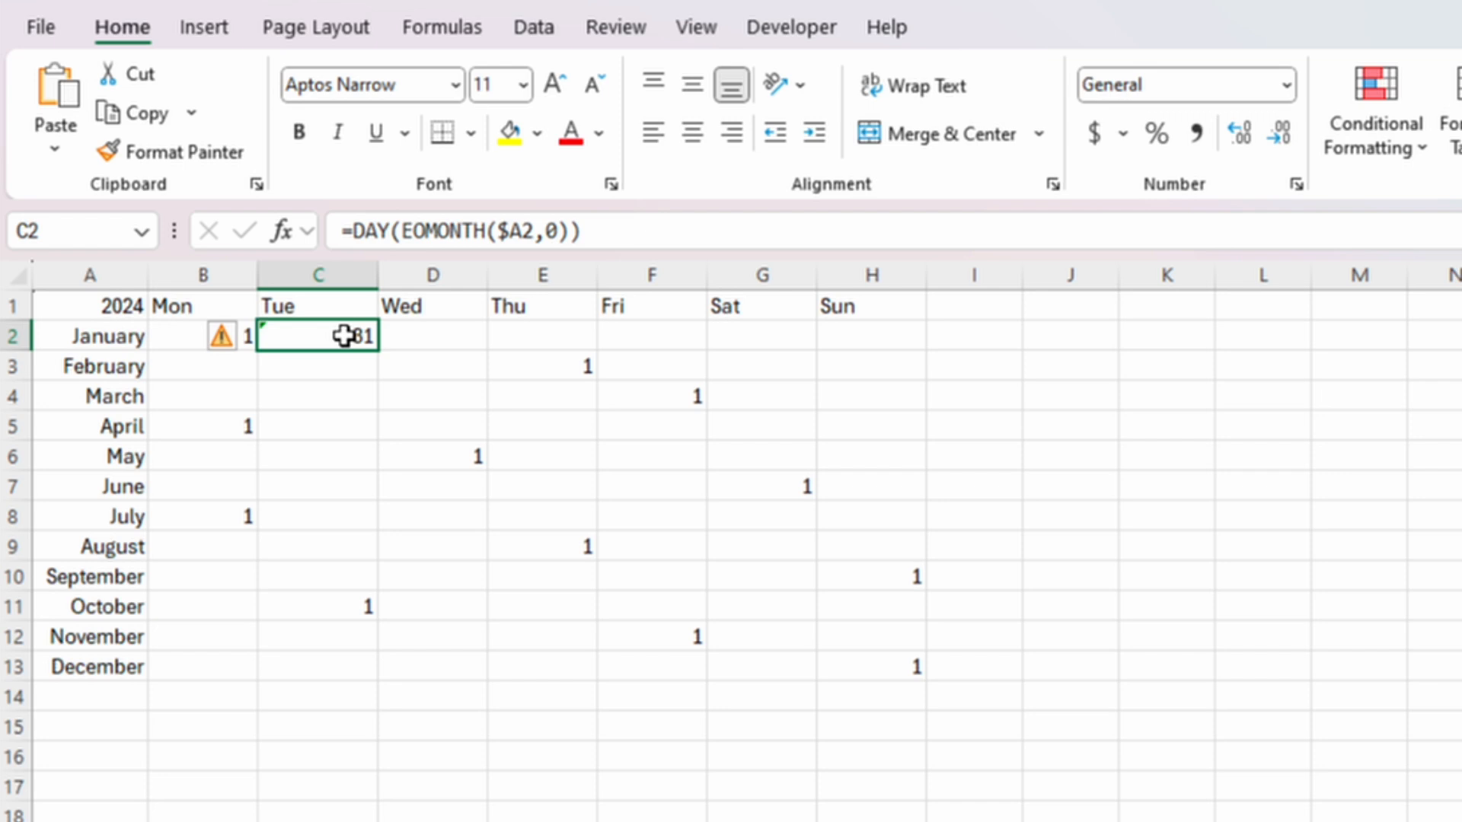
click(351, 231)
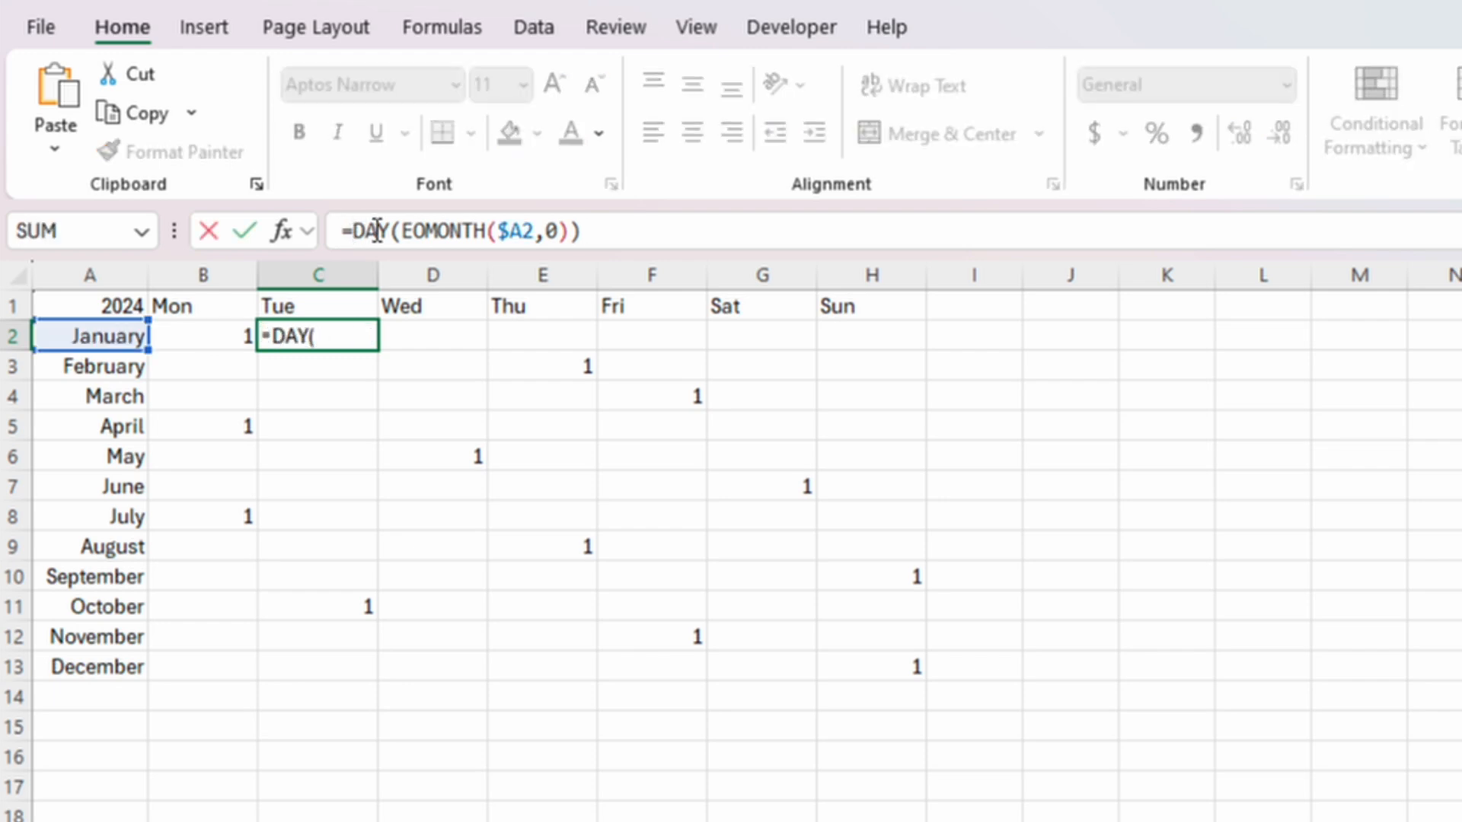
text(IF()
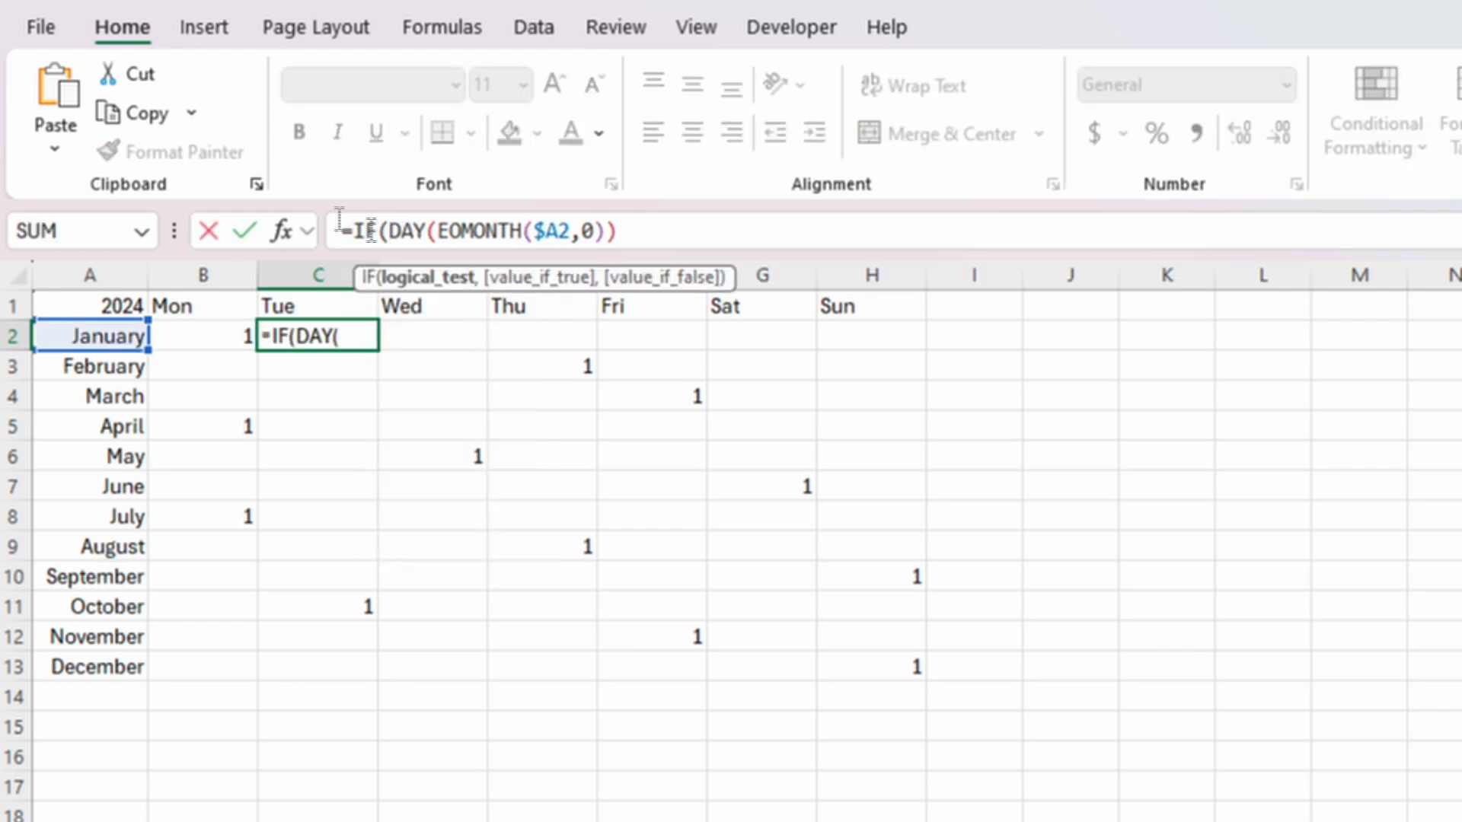
click(190, 341)
text(+1)
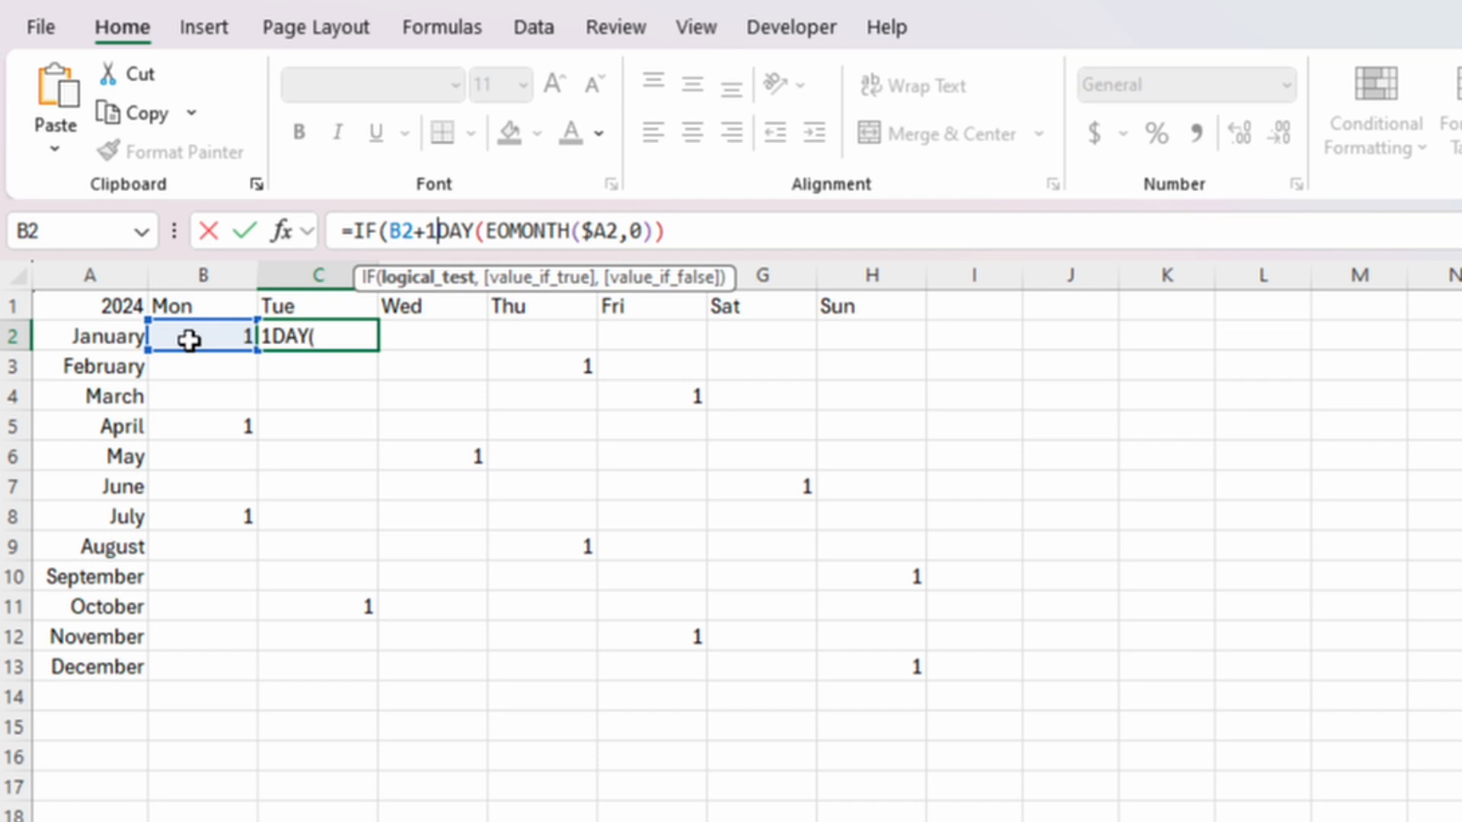
text(<=)
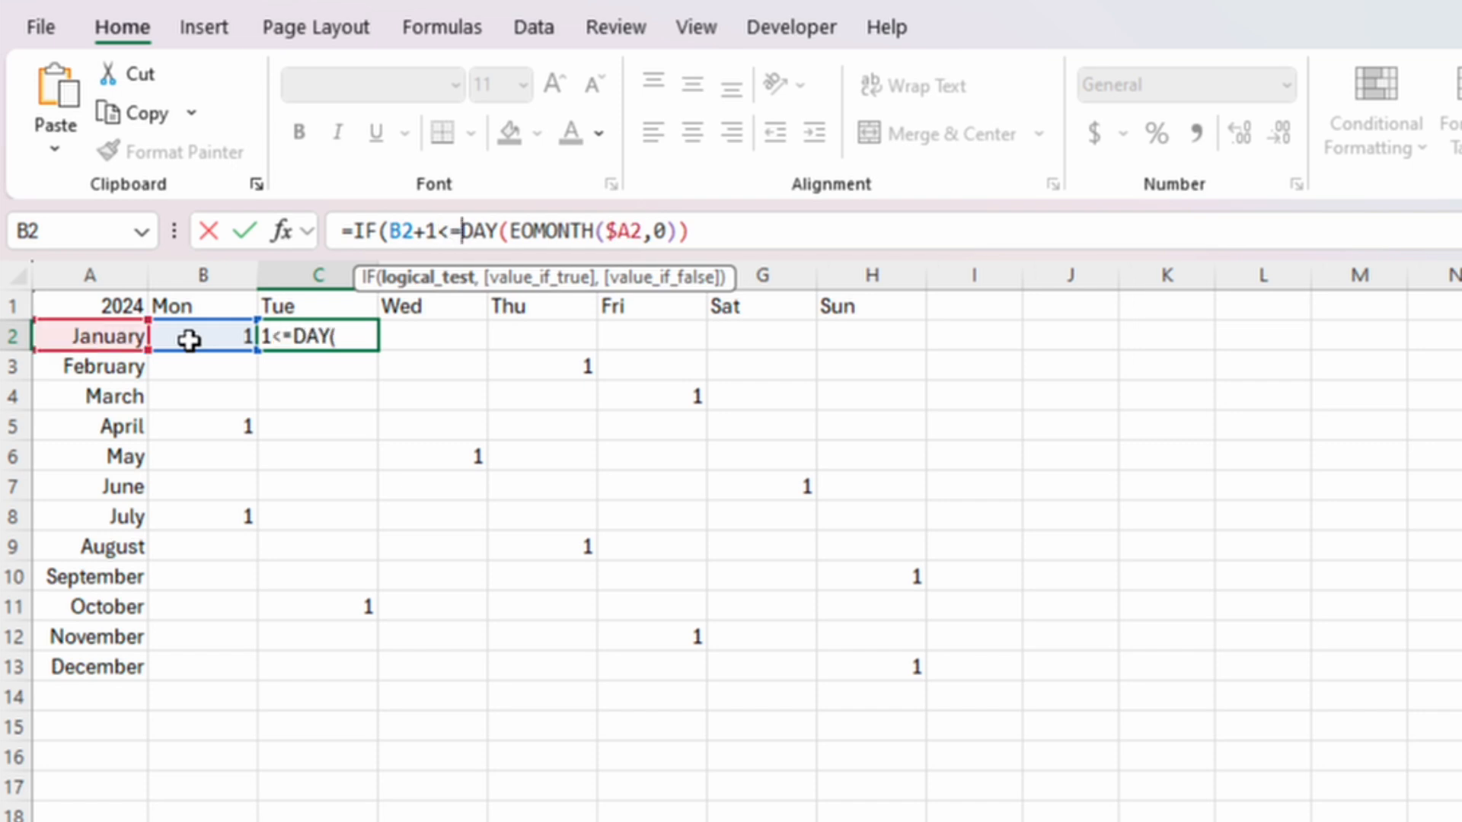
Complete the C2 formula as =IF(B2+1<=DAY(EOMONTH($A2,0)),B2+1,"") and confirm it.
click(709, 228)
text(,)
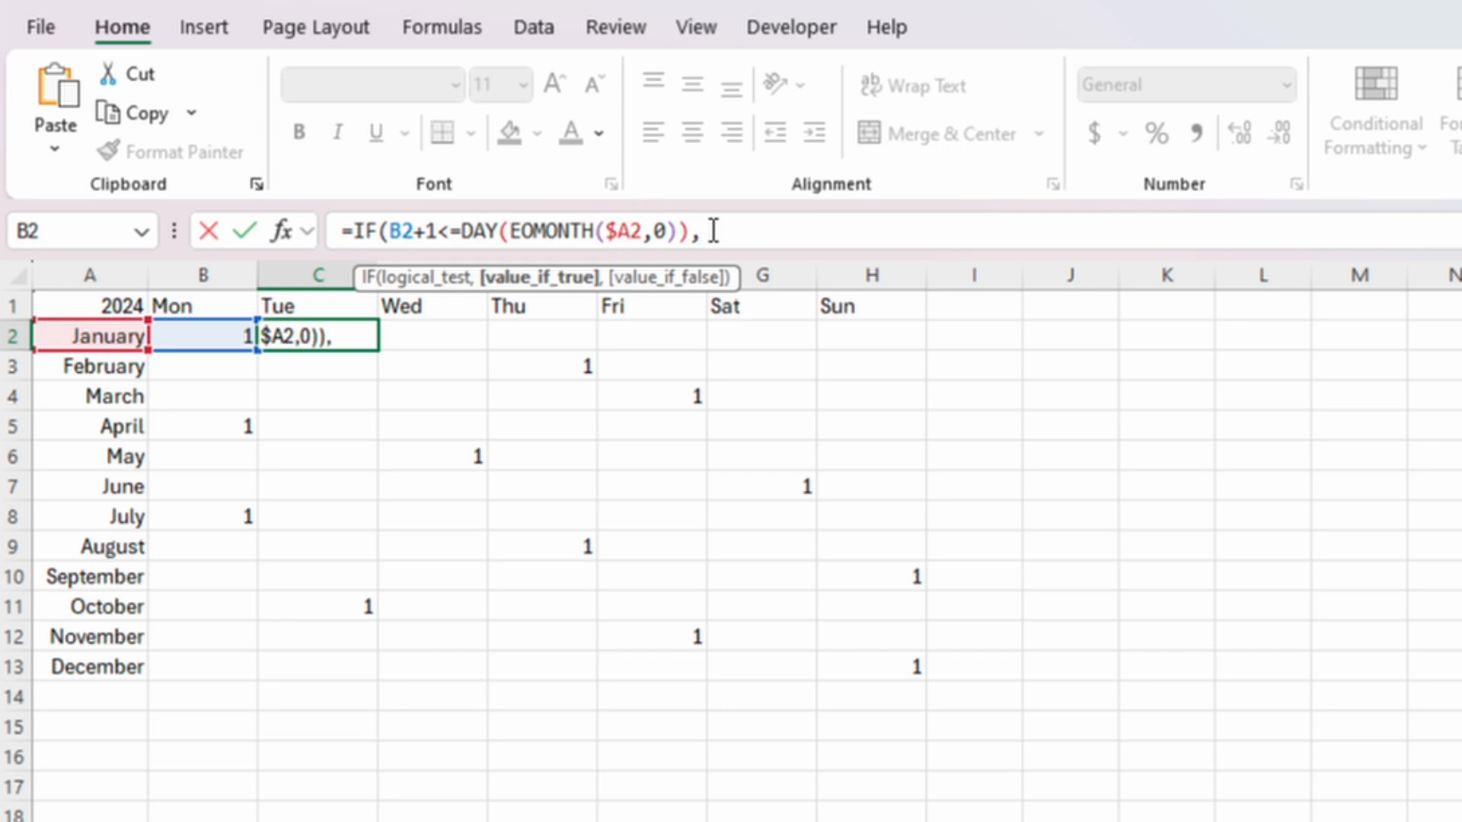
click(211, 338)
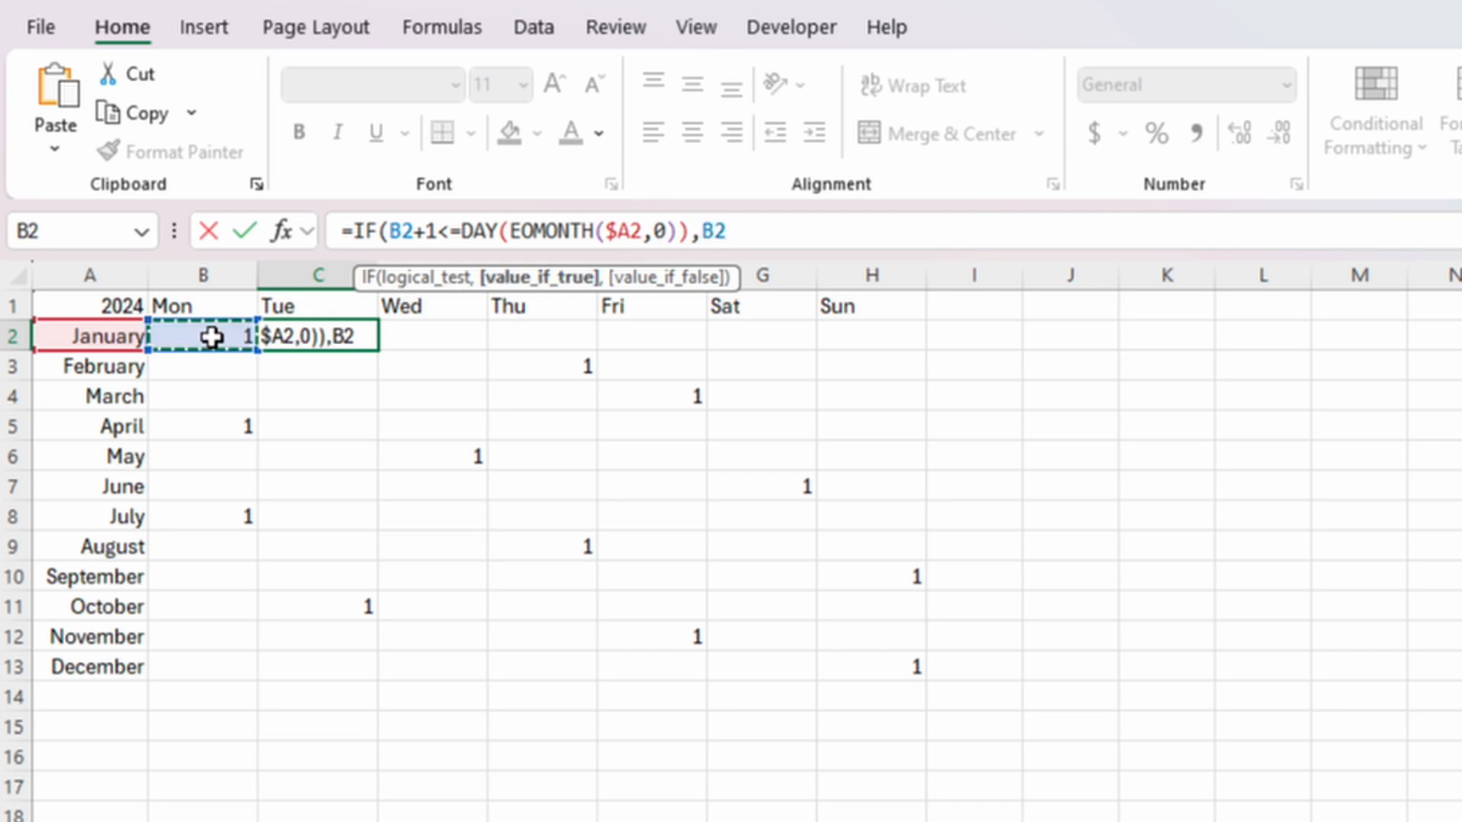
text(+1,)
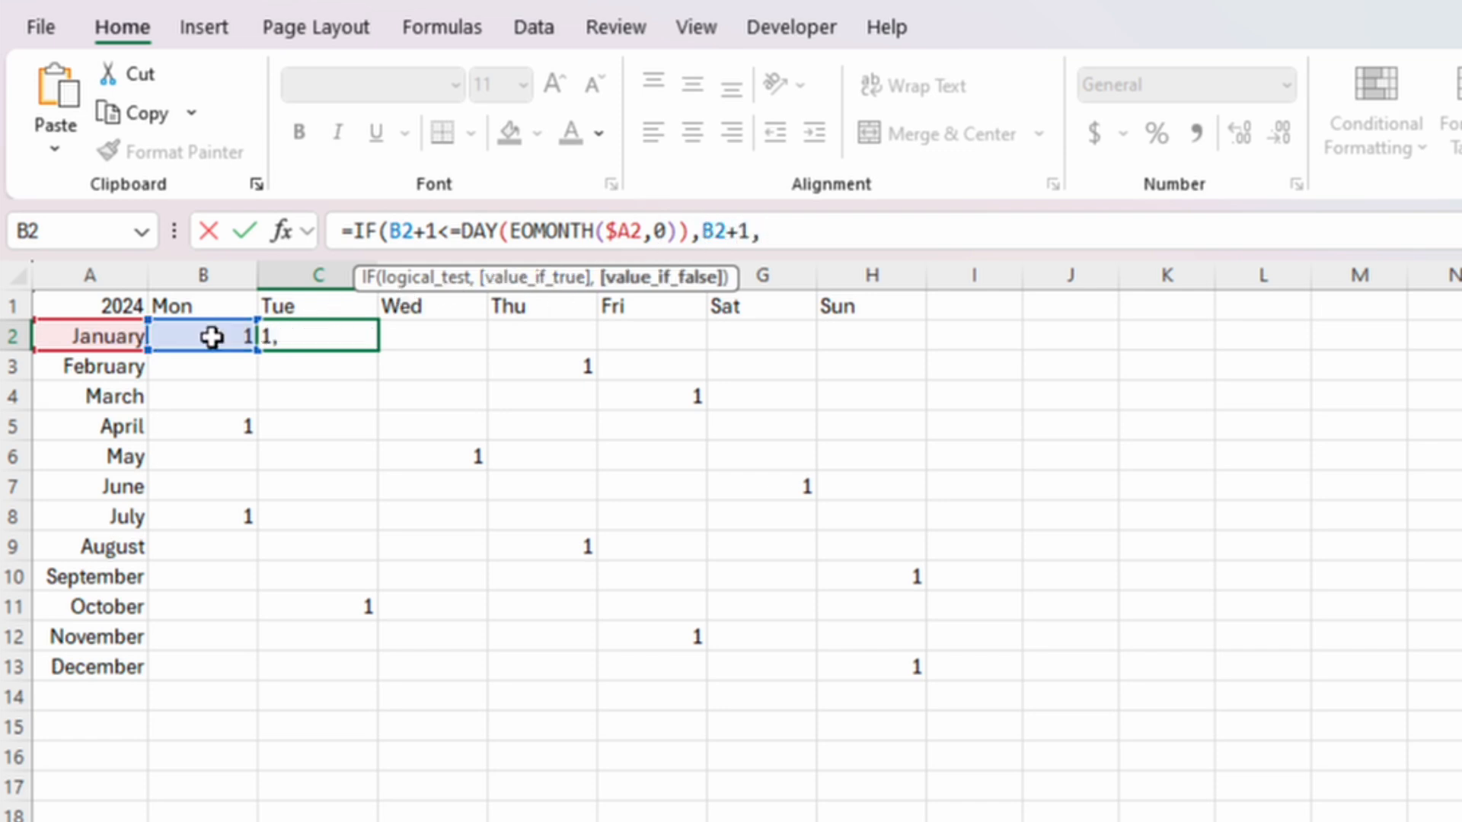
text(""))
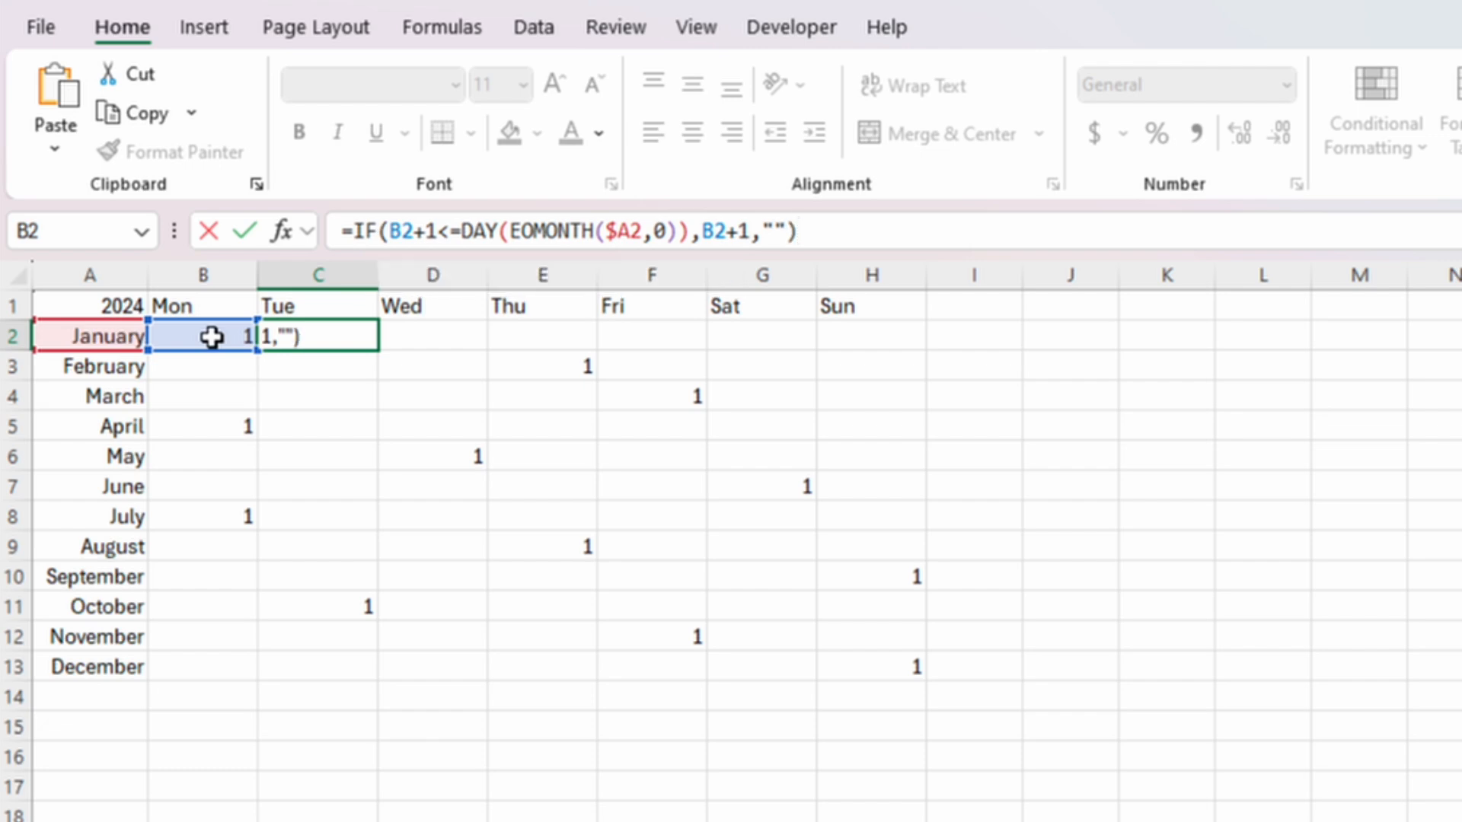
key(Return)
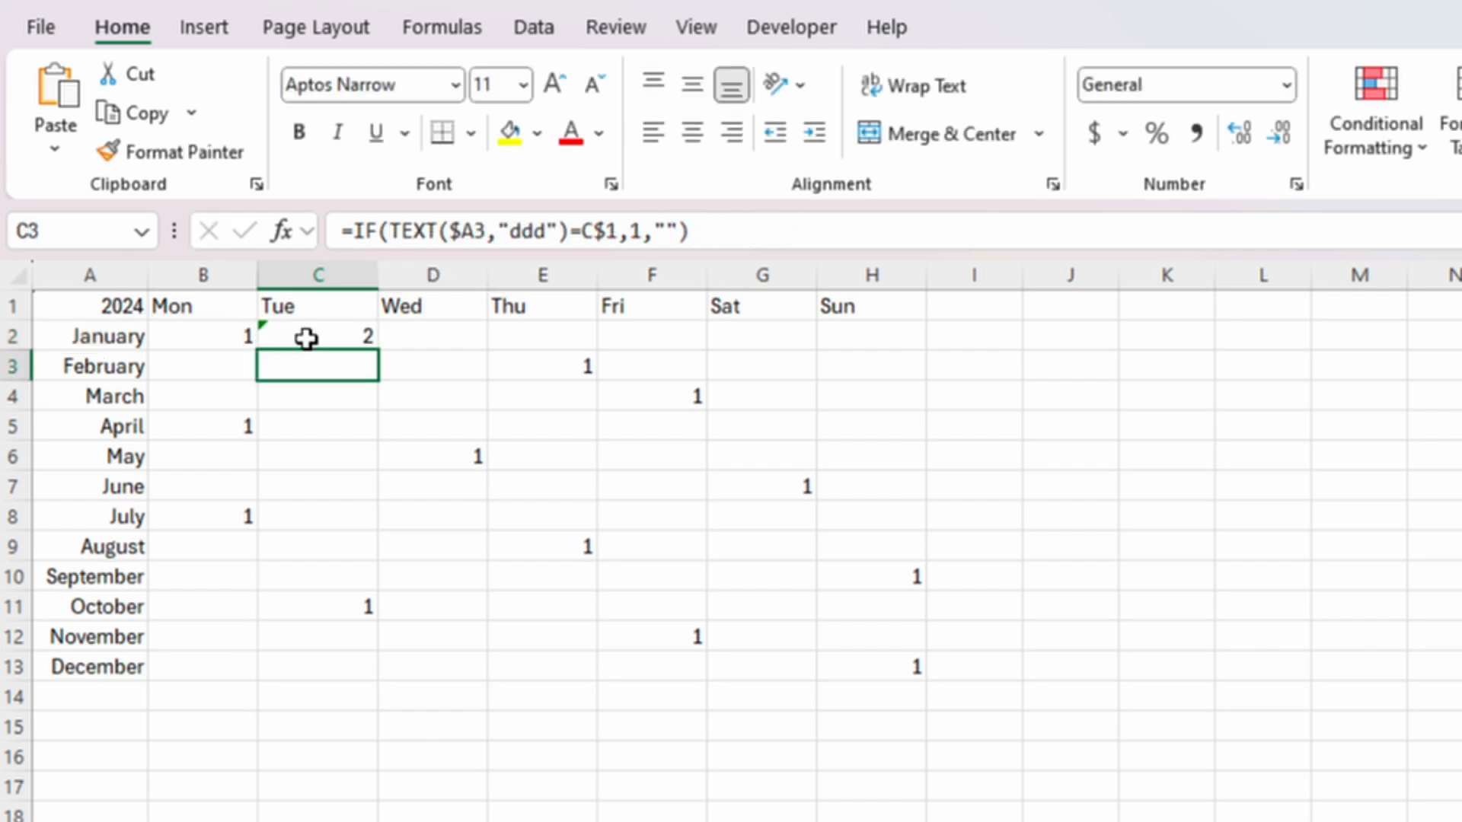
Fill the C2 formula across row 2 to O2 and set the width of columns B through AY to 5.
click(326, 337)
drag(378, 348, 1461, 337)
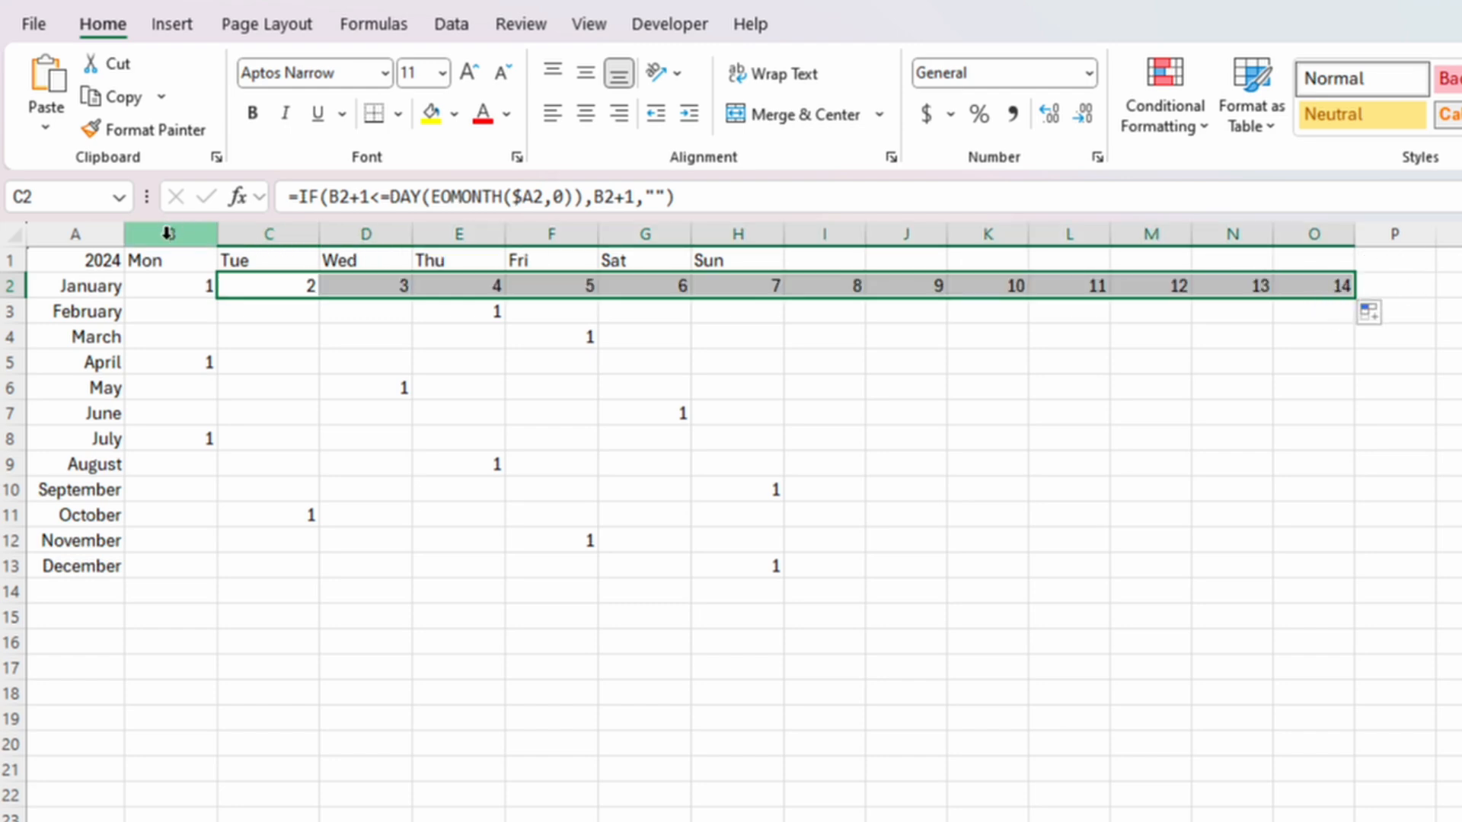
drag(164, 232, 1367, 159)
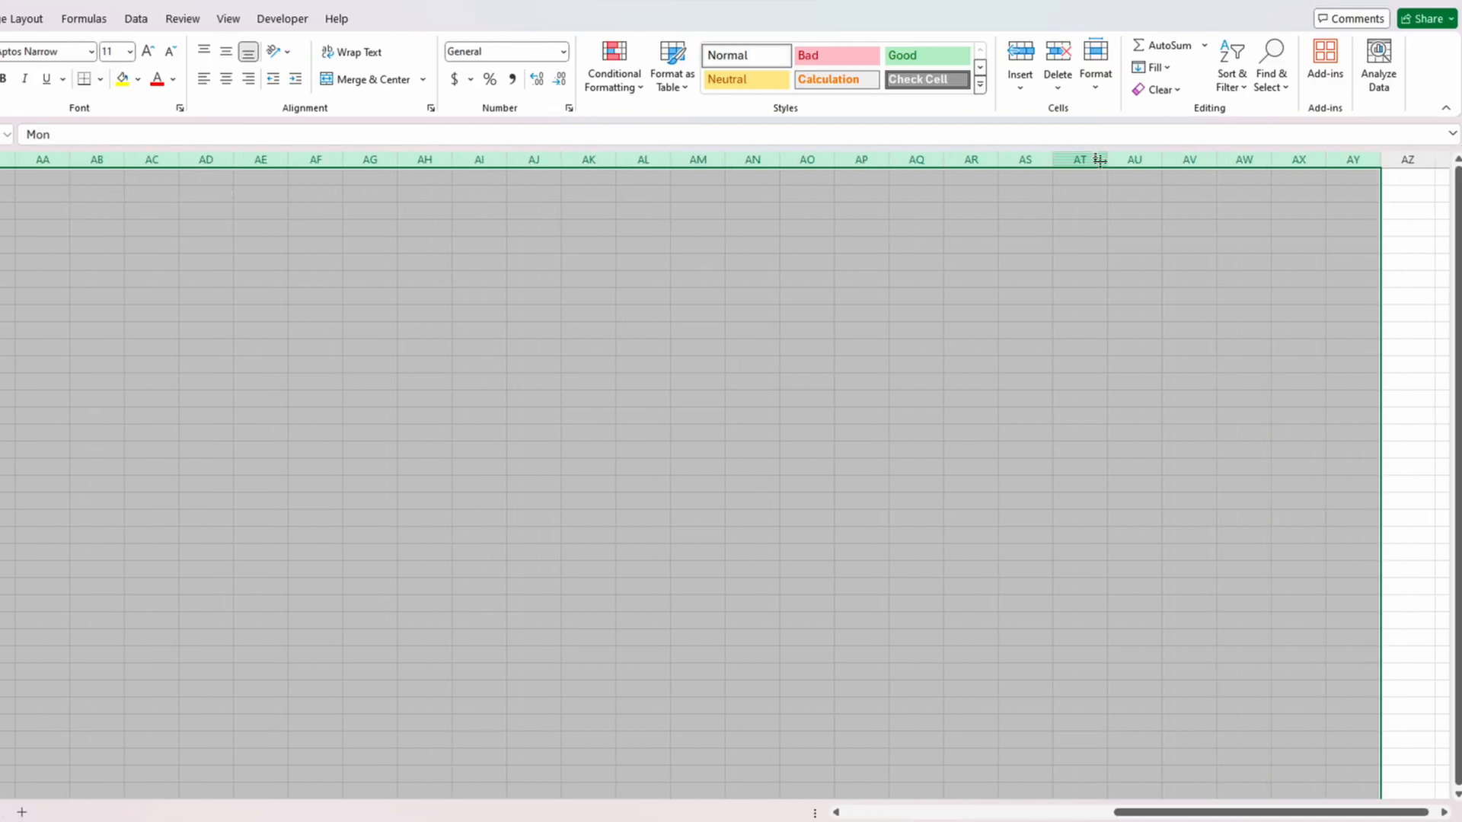
right_click(1100, 160)
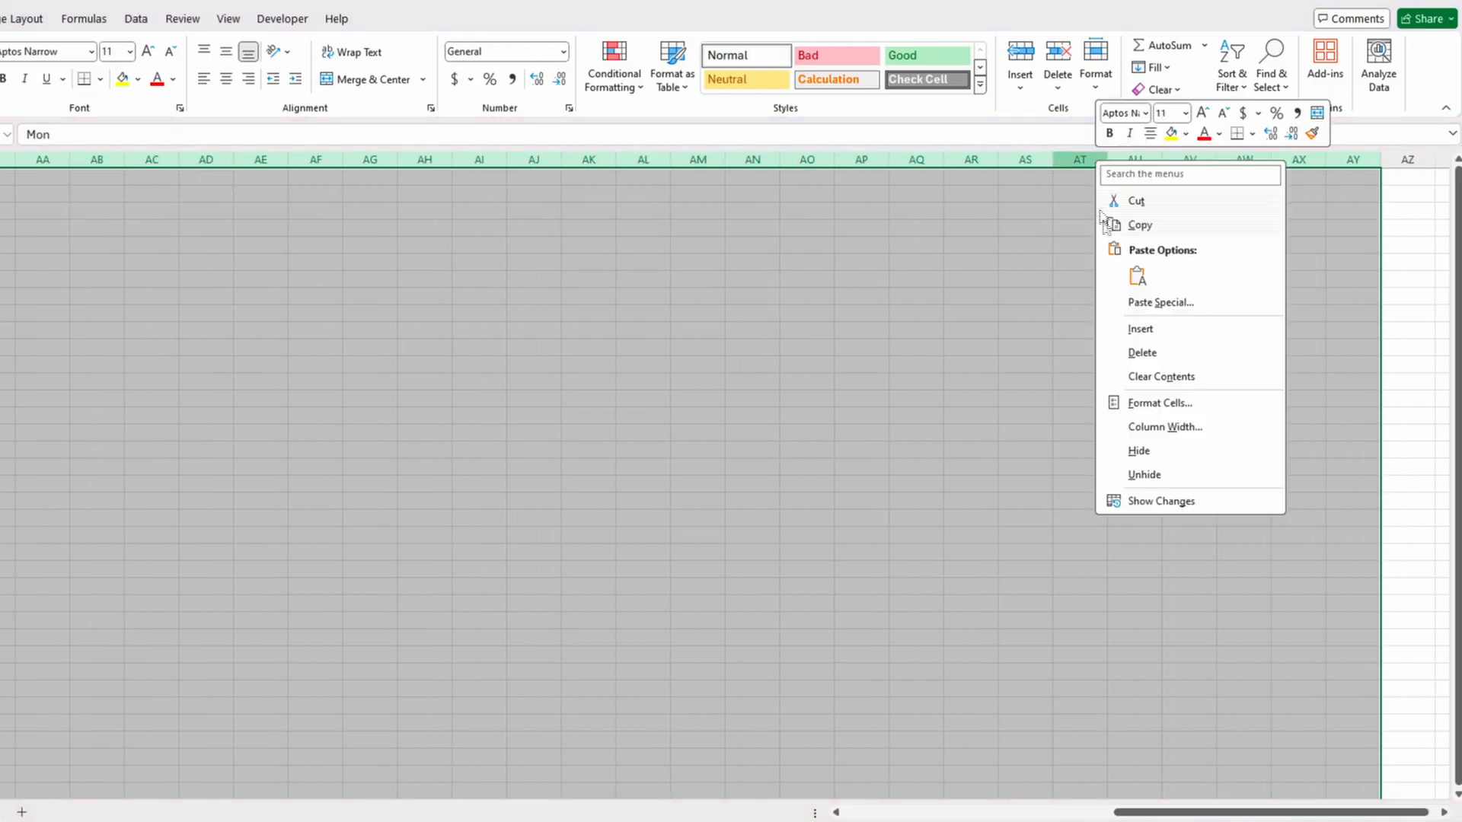
click(1163, 428)
text(5)
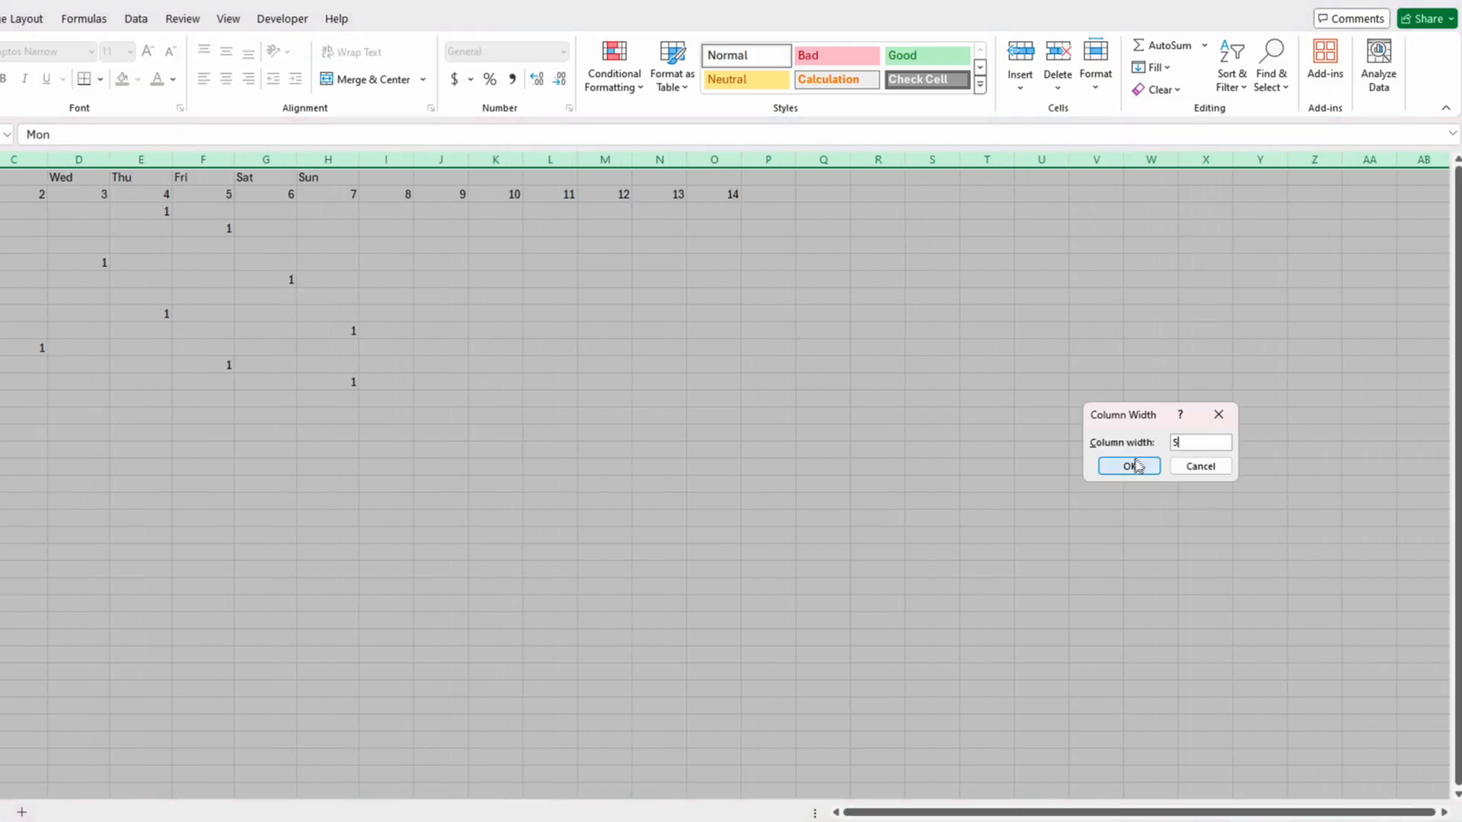
click(1129, 466)
Extend the January formula from O2 across to AL2 and inspect the formula in AG2.
click(544, 192)
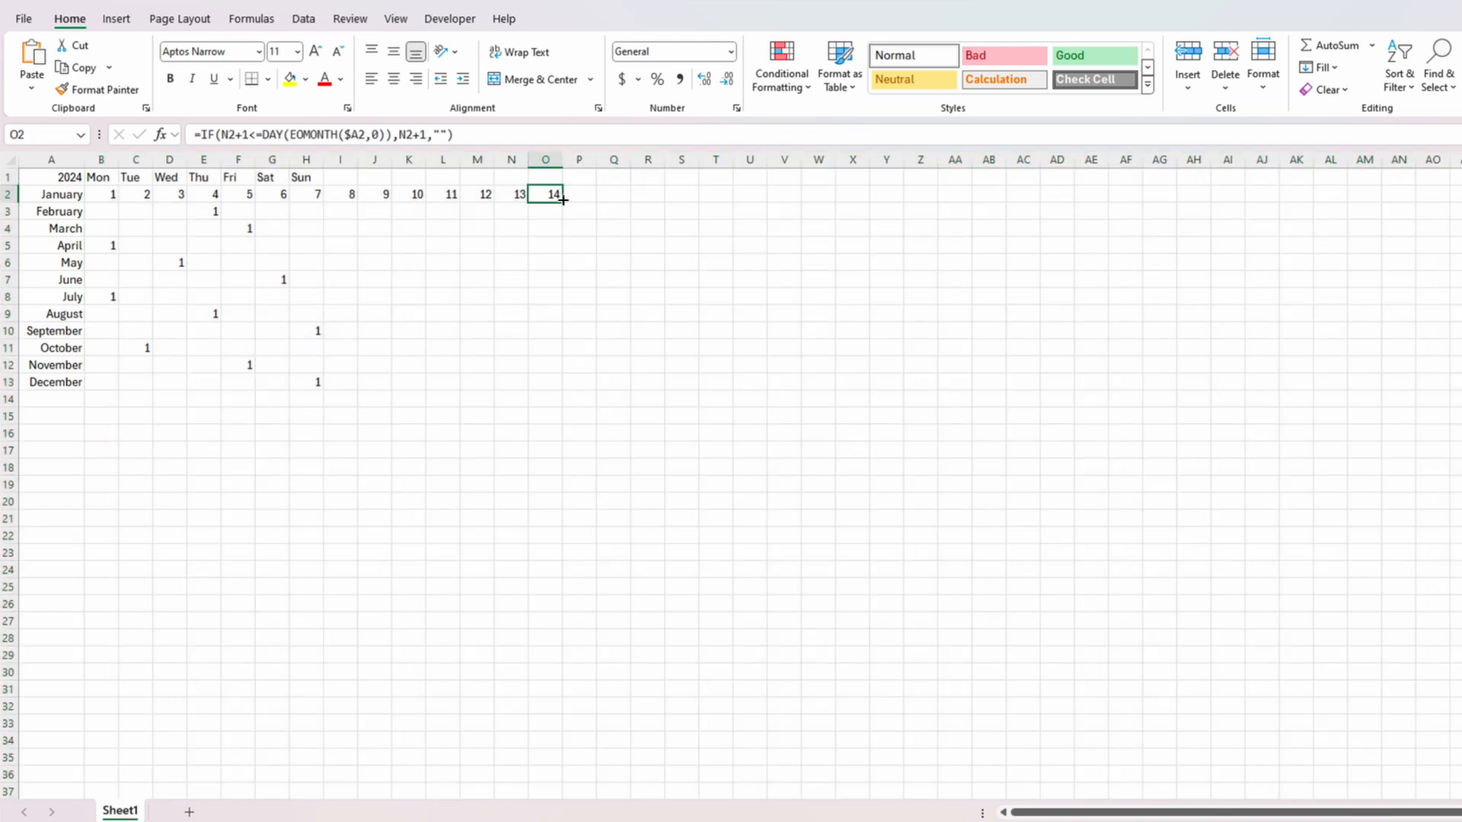
drag(563, 202, 1332, 209)
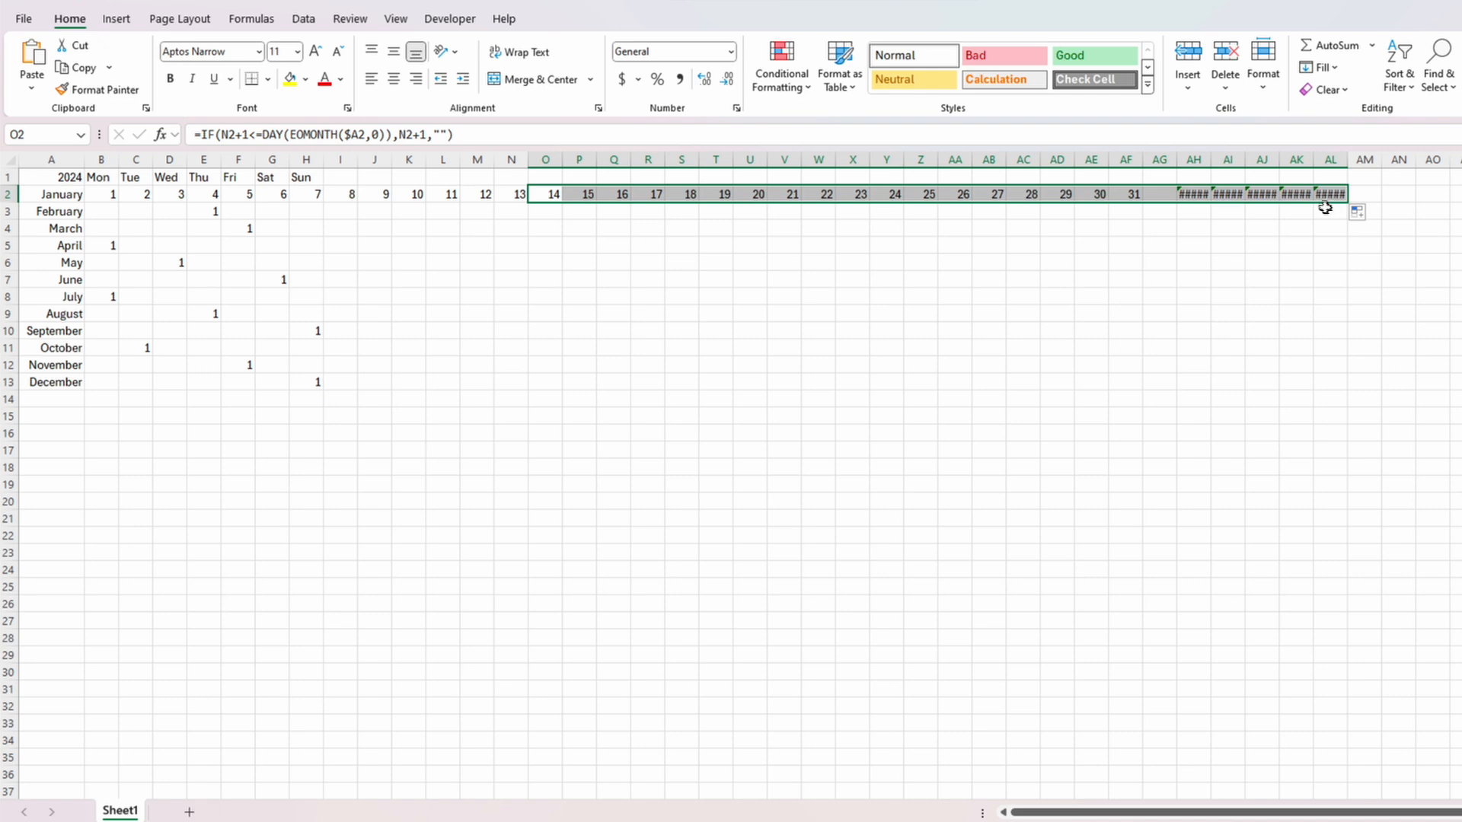
click(1161, 195)
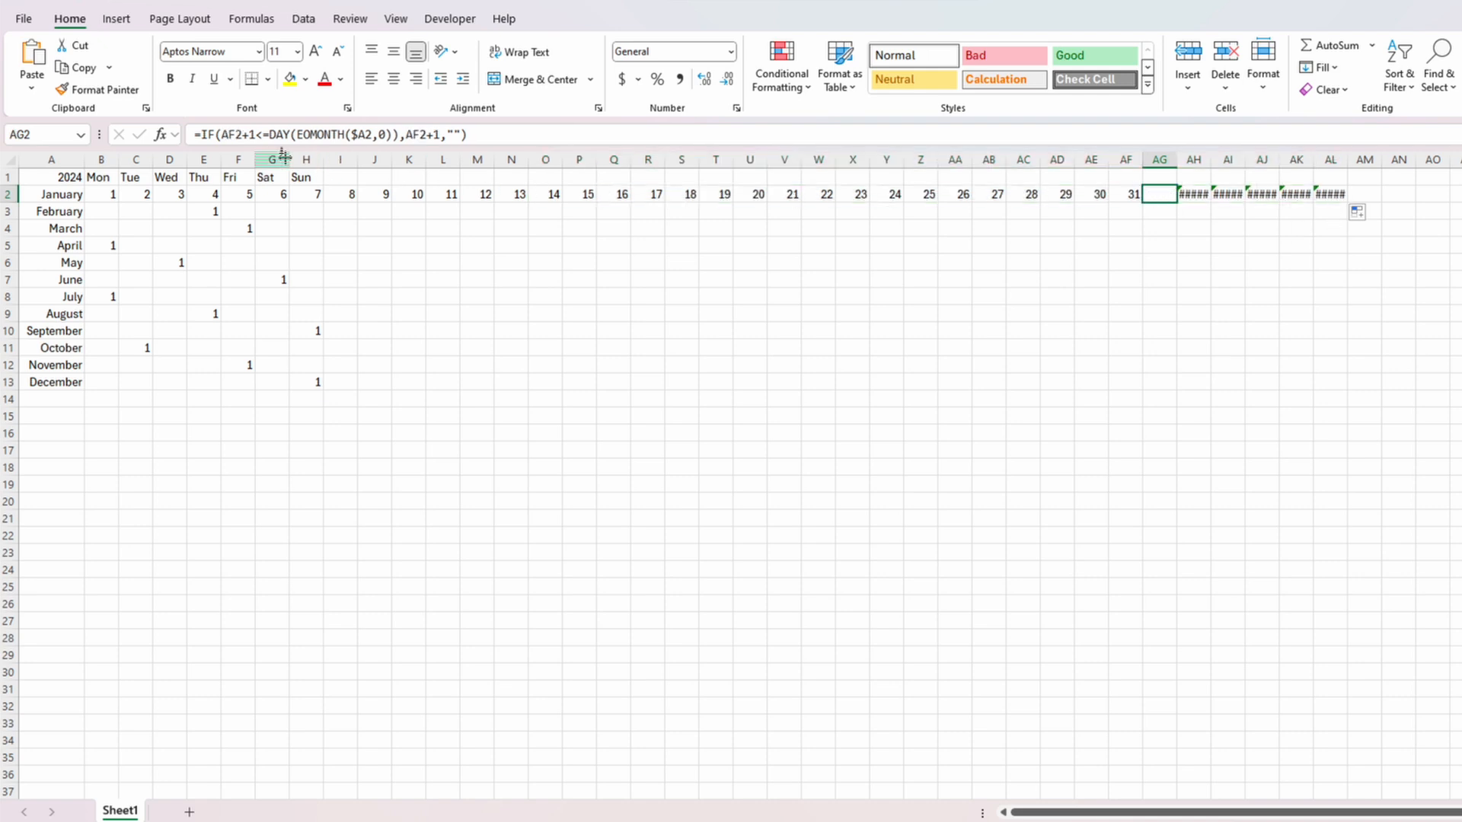
double_click(256, 136)
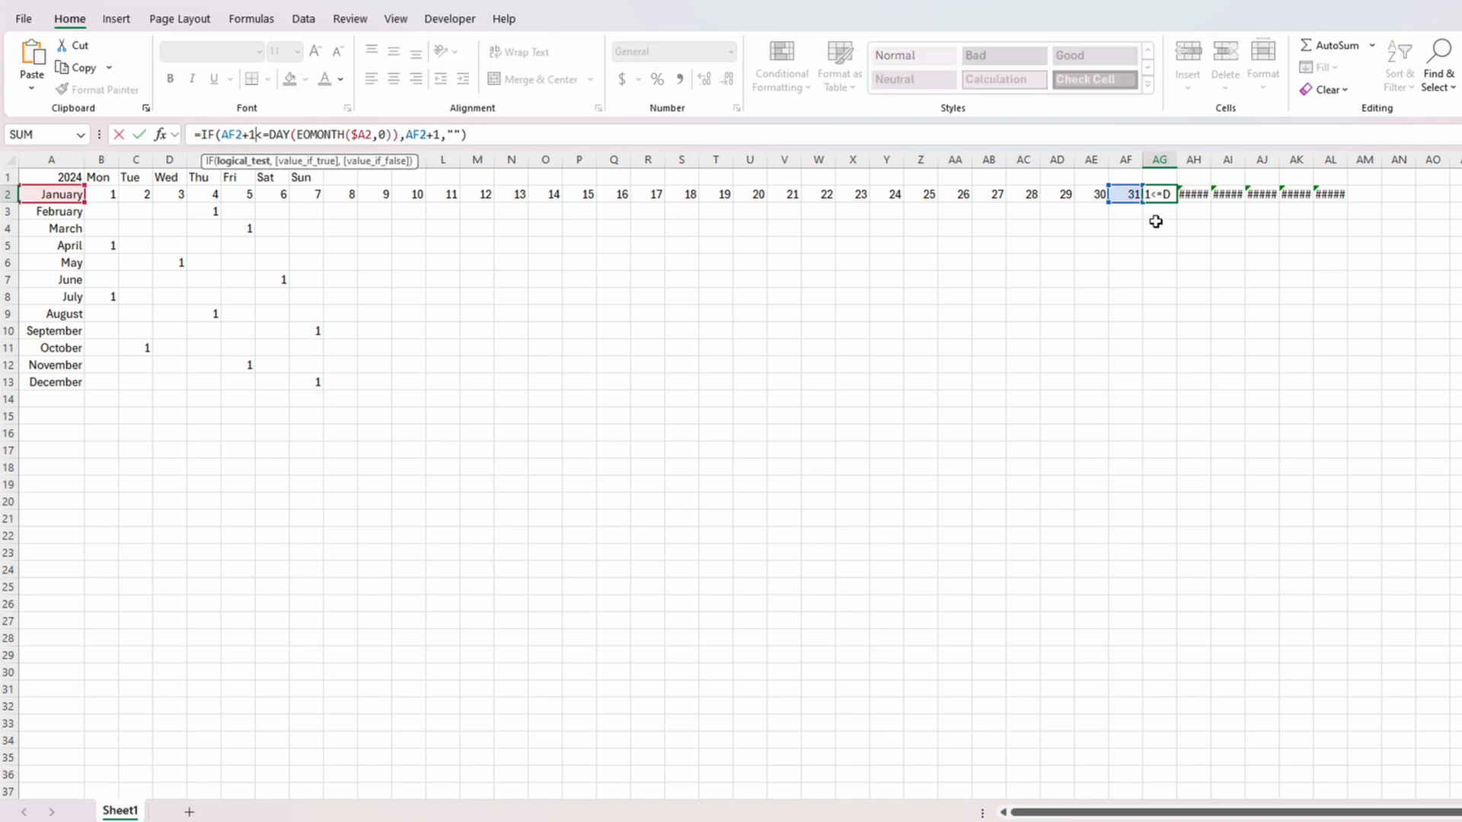
key(Escape)
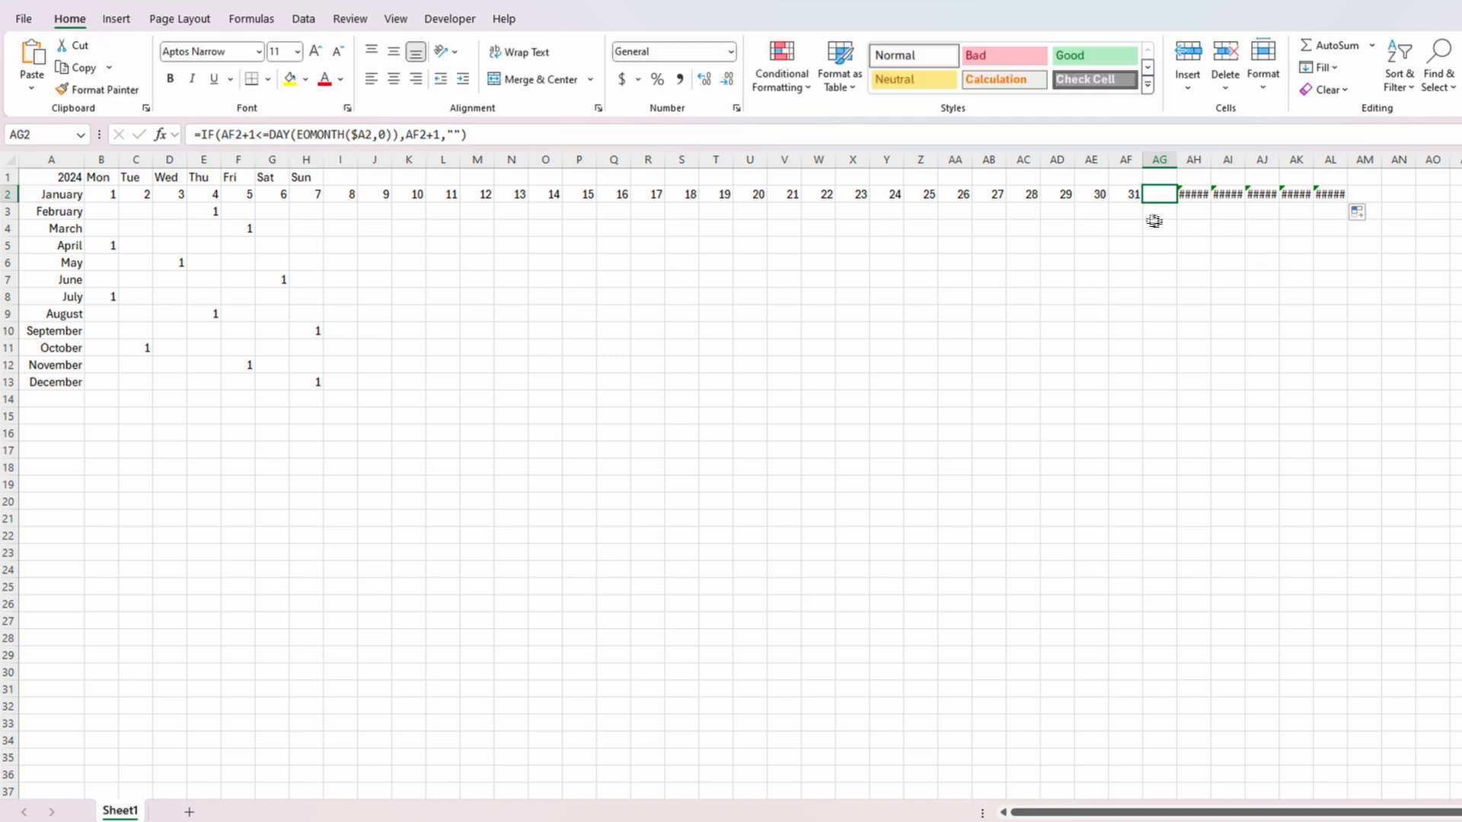
Copy the day formula from F2 into the February row after its 1, and fill it from I3 through AP13.
click(239, 193)
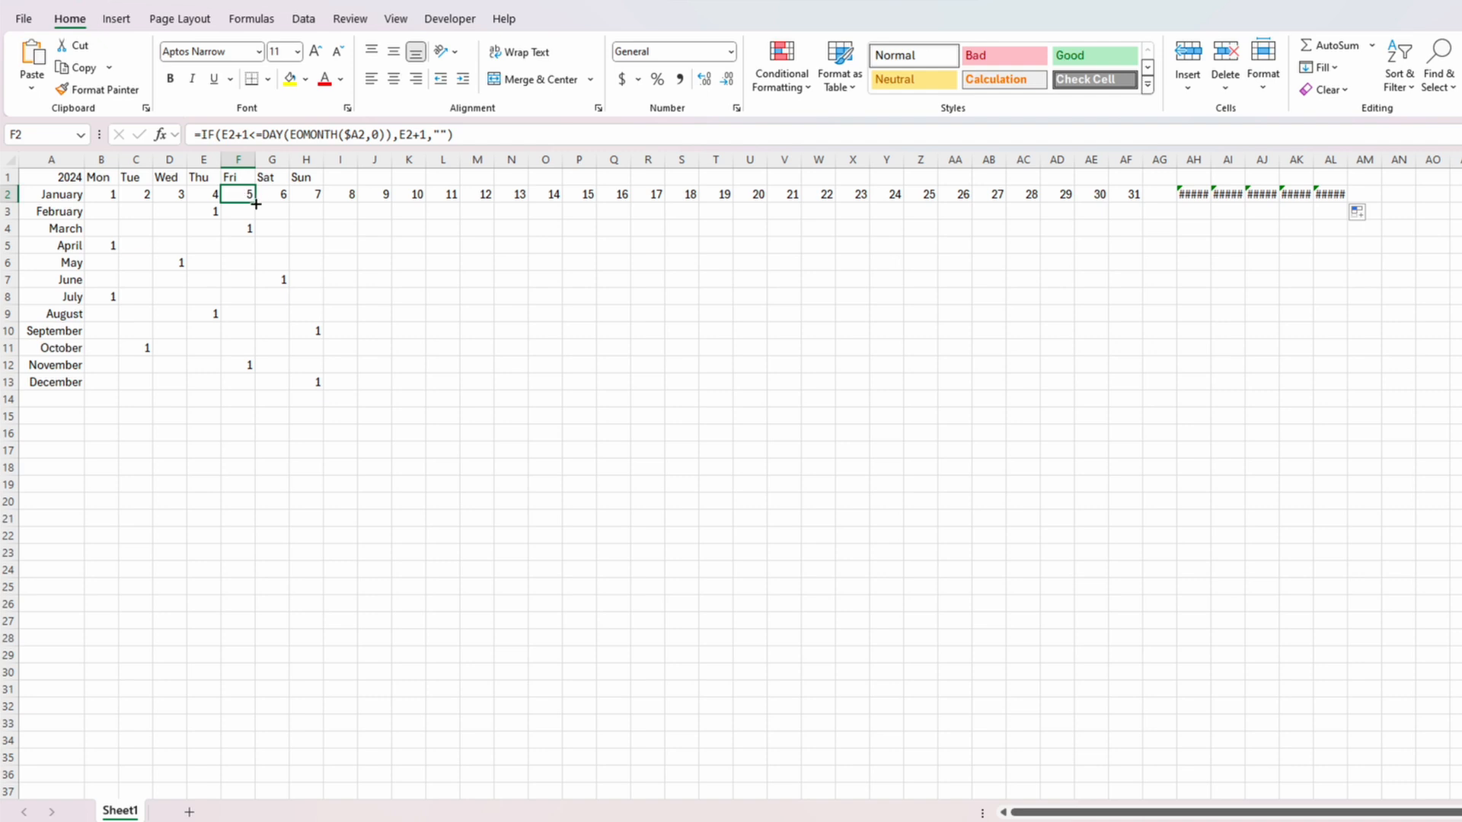
drag(256, 204, 1458, 387)
click(254, 221)
click(349, 215)
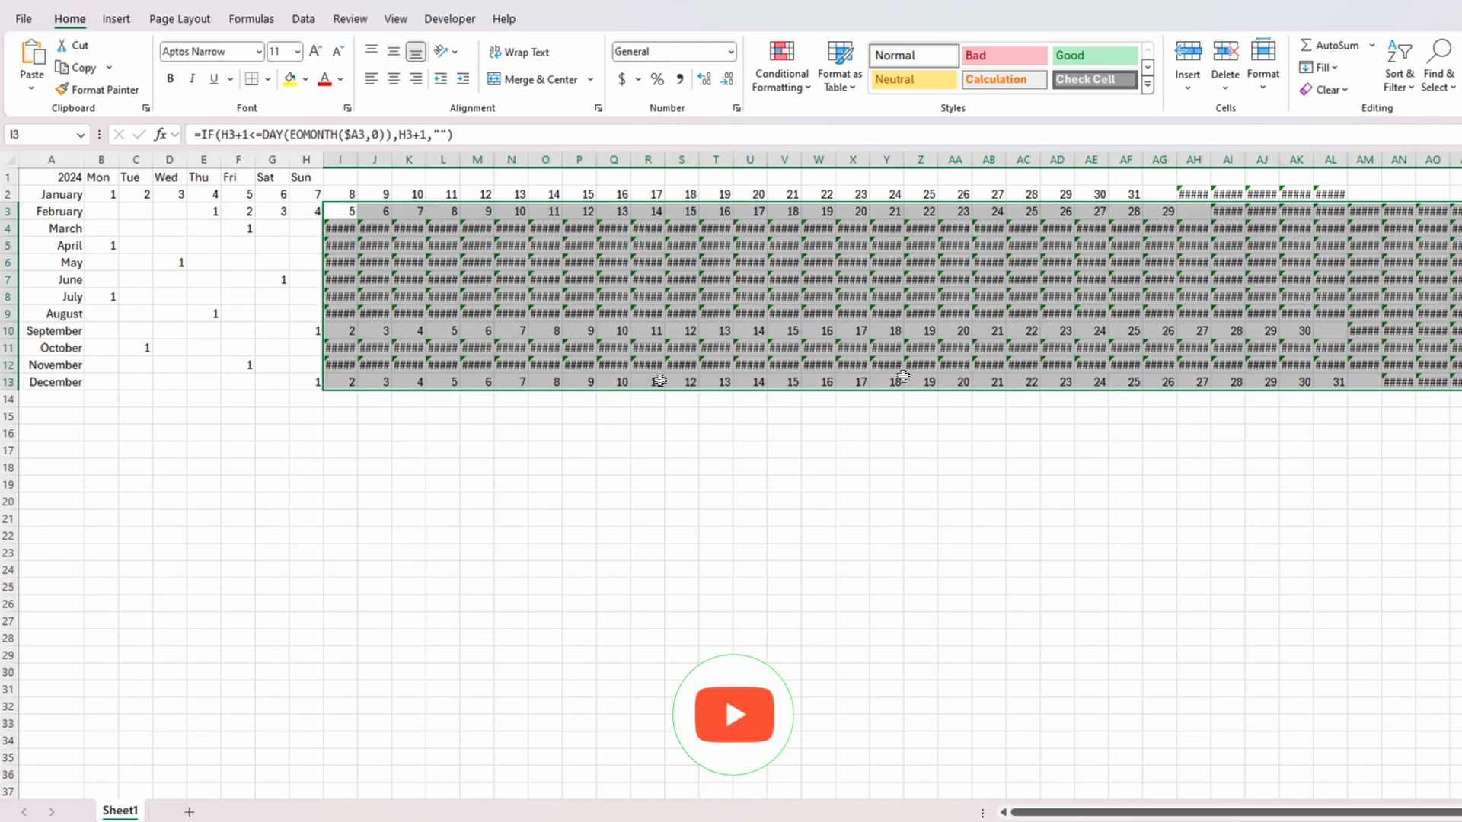
Fill the column I formulas back to the cell after each month's 1 for March through August, October and November.
click(342, 229)
drag(357, 237, 274, 231)
click(344, 246)
drag(358, 254, 134, 248)
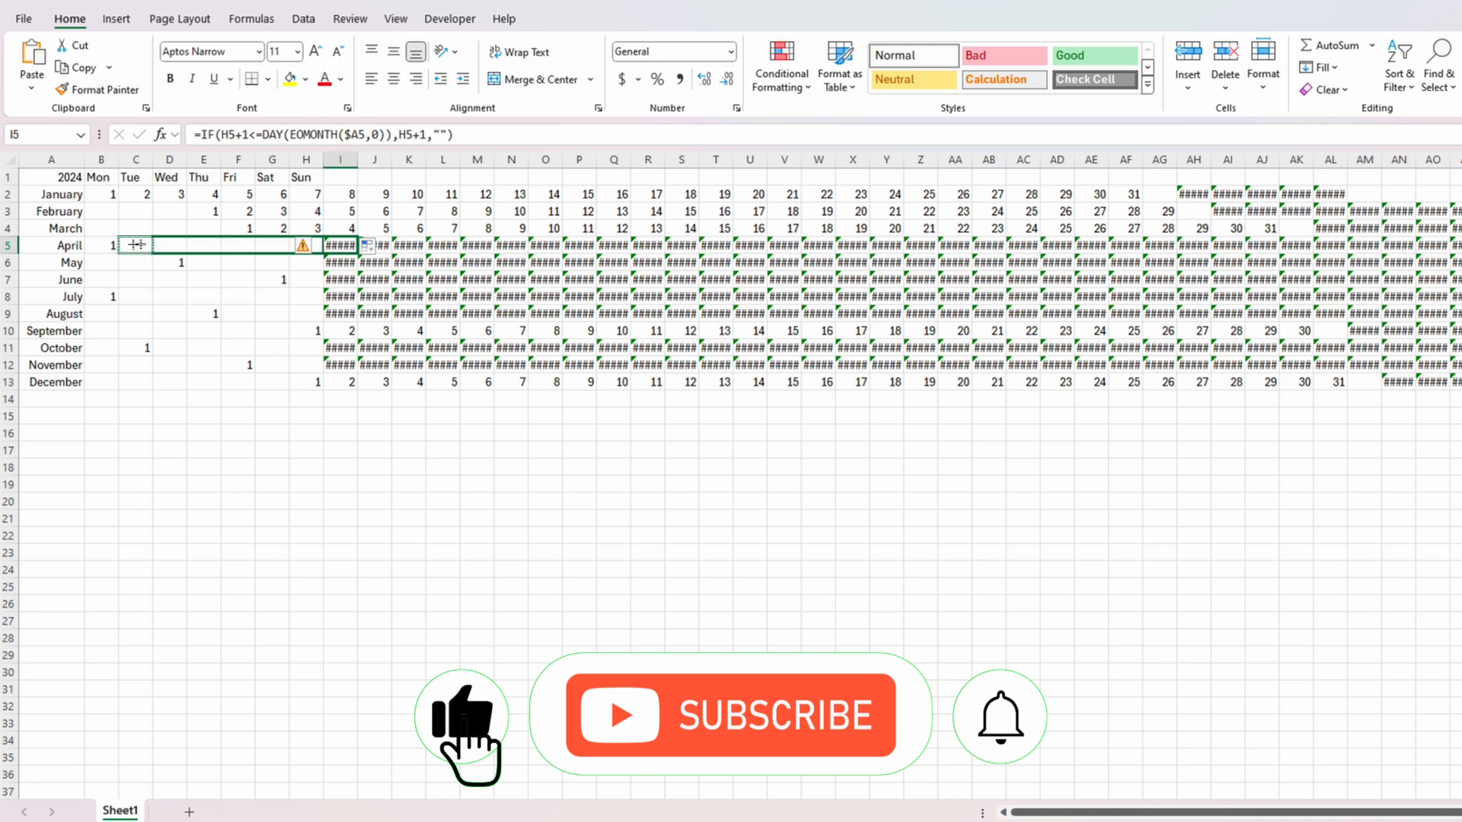
click(342, 263)
drag(357, 271, 136, 301)
click(343, 279)
click(343, 297)
click(343, 314)
drag(357, 322, 236, 318)
click(342, 348)
drag(357, 356, 278, 368)
click(342, 364)
Select only the formula cells returning errors with Go To Special and delete them, shifting cells left.
click(1093, 279)
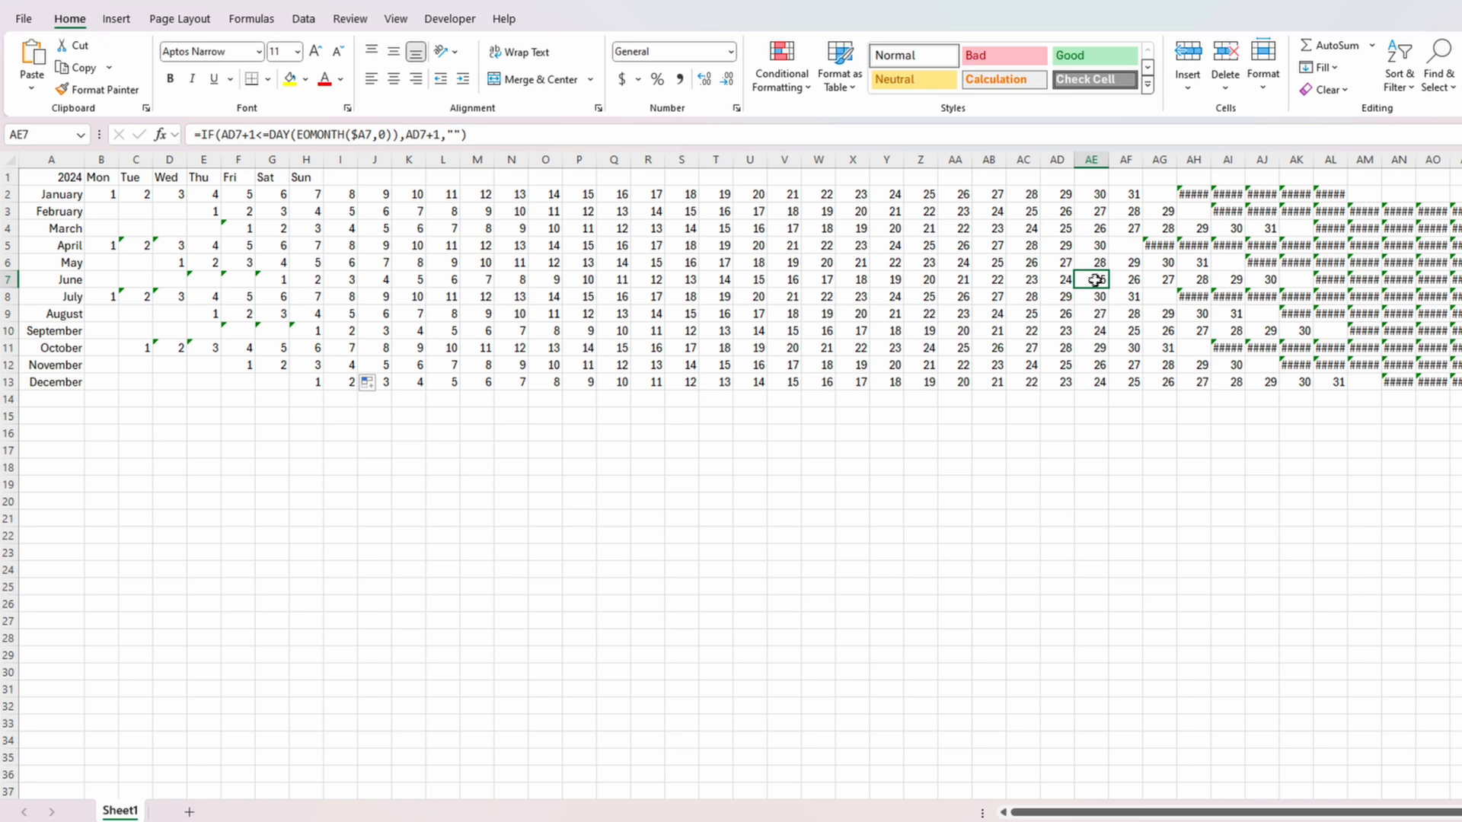
click(1167, 242)
click(1126, 262)
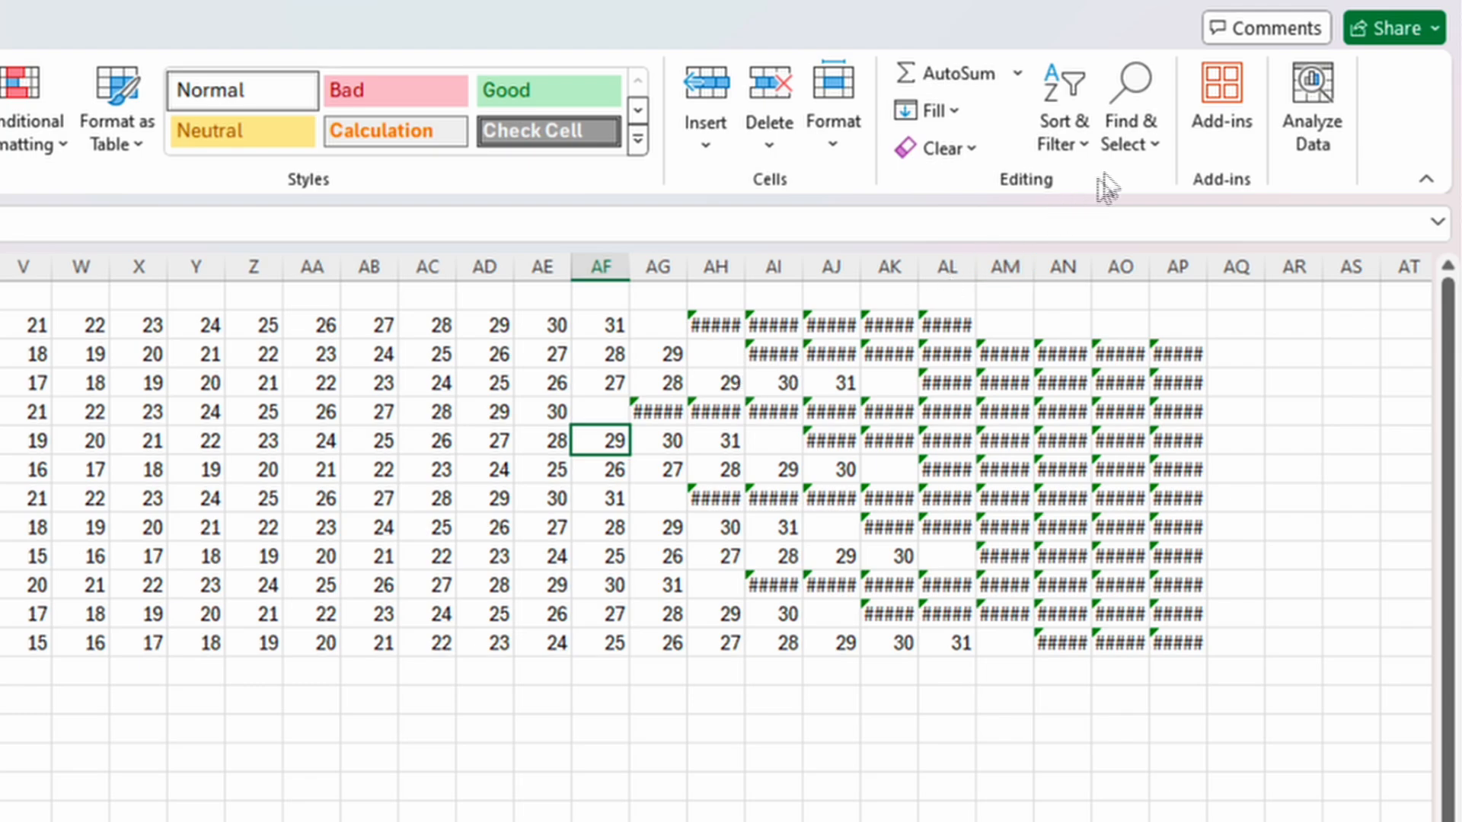
click(1134, 137)
click(1191, 309)
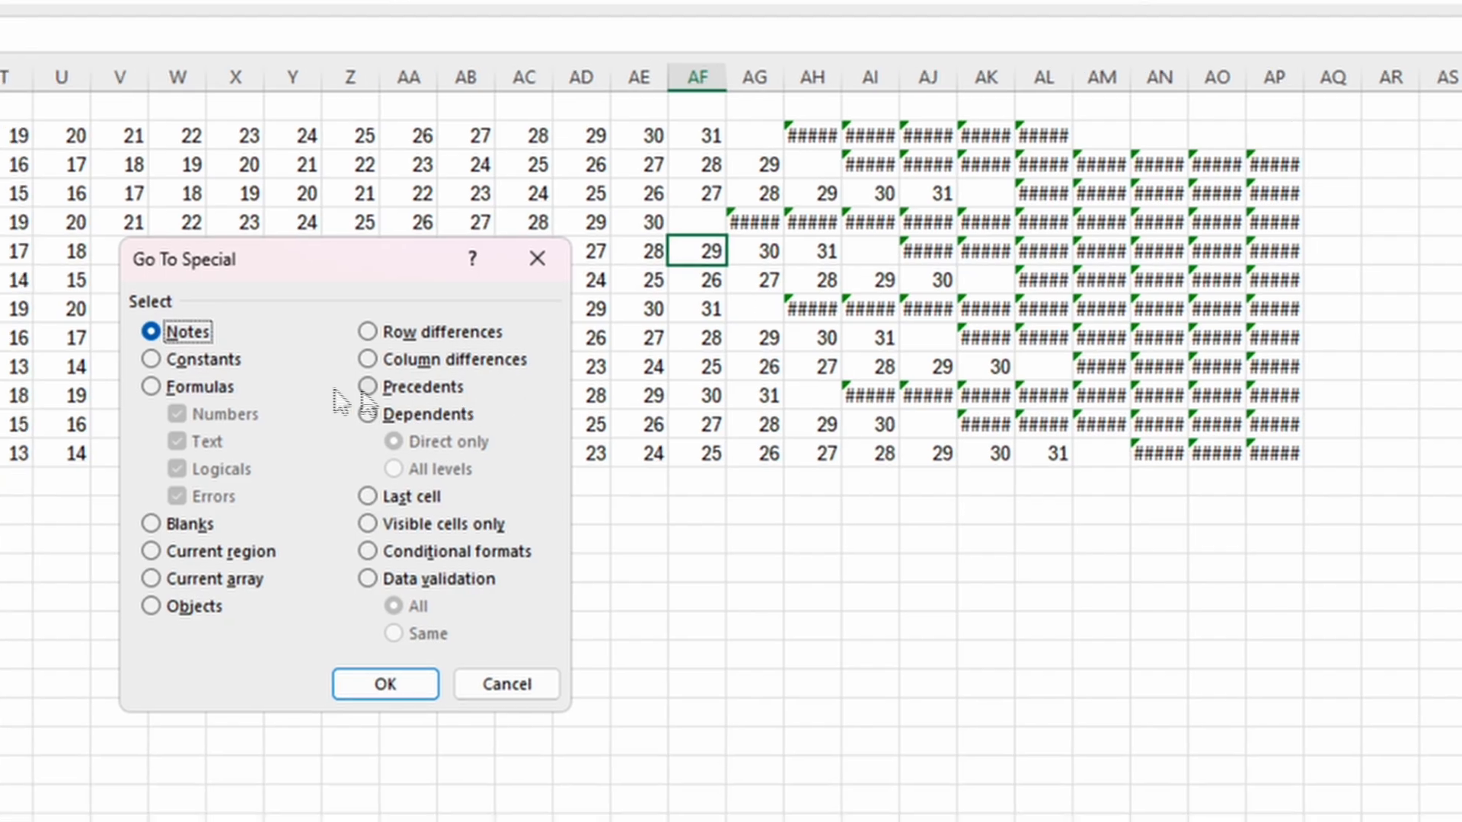
click(152, 387)
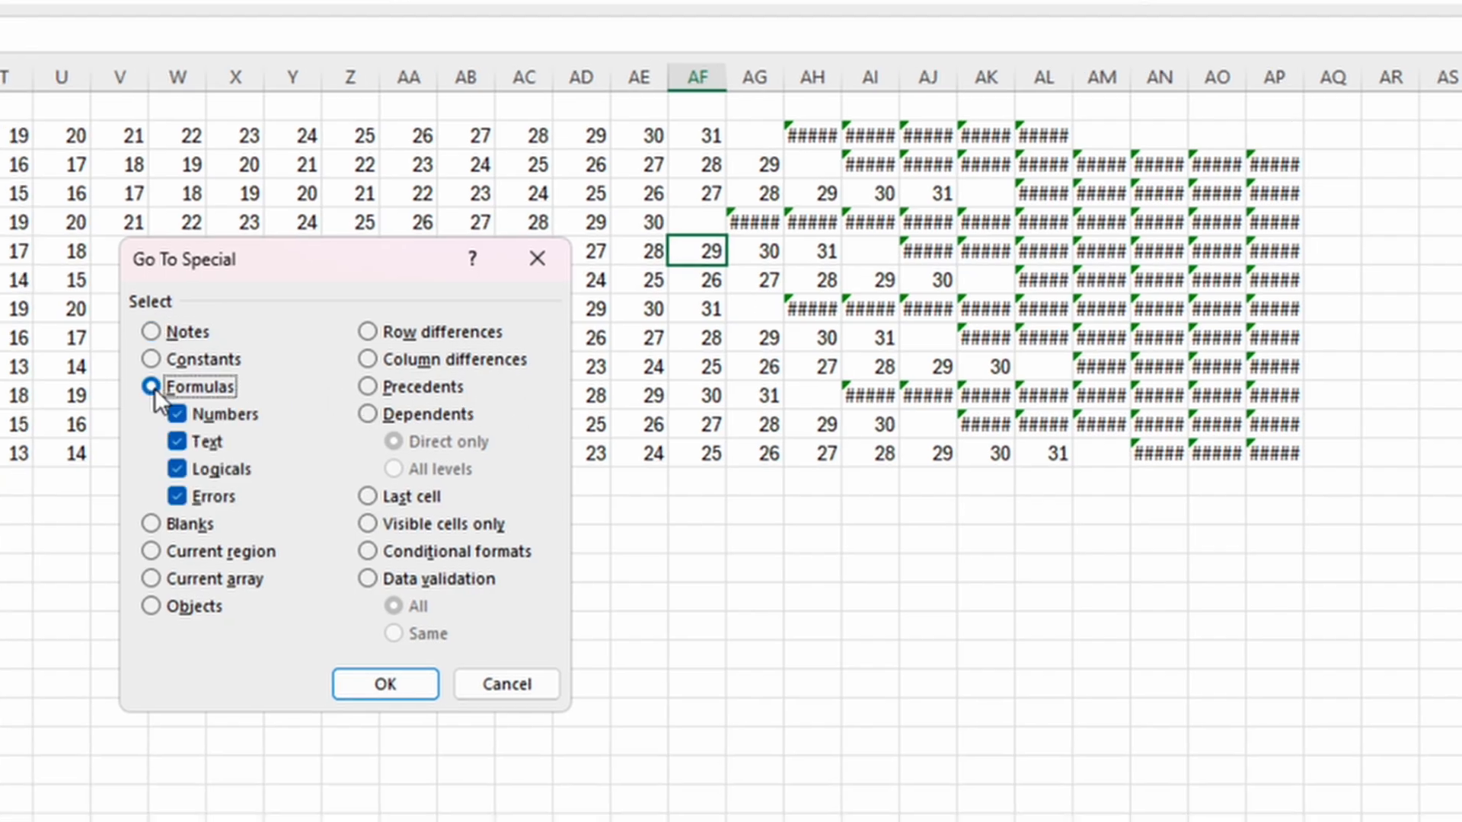
click(177, 414)
click(177, 441)
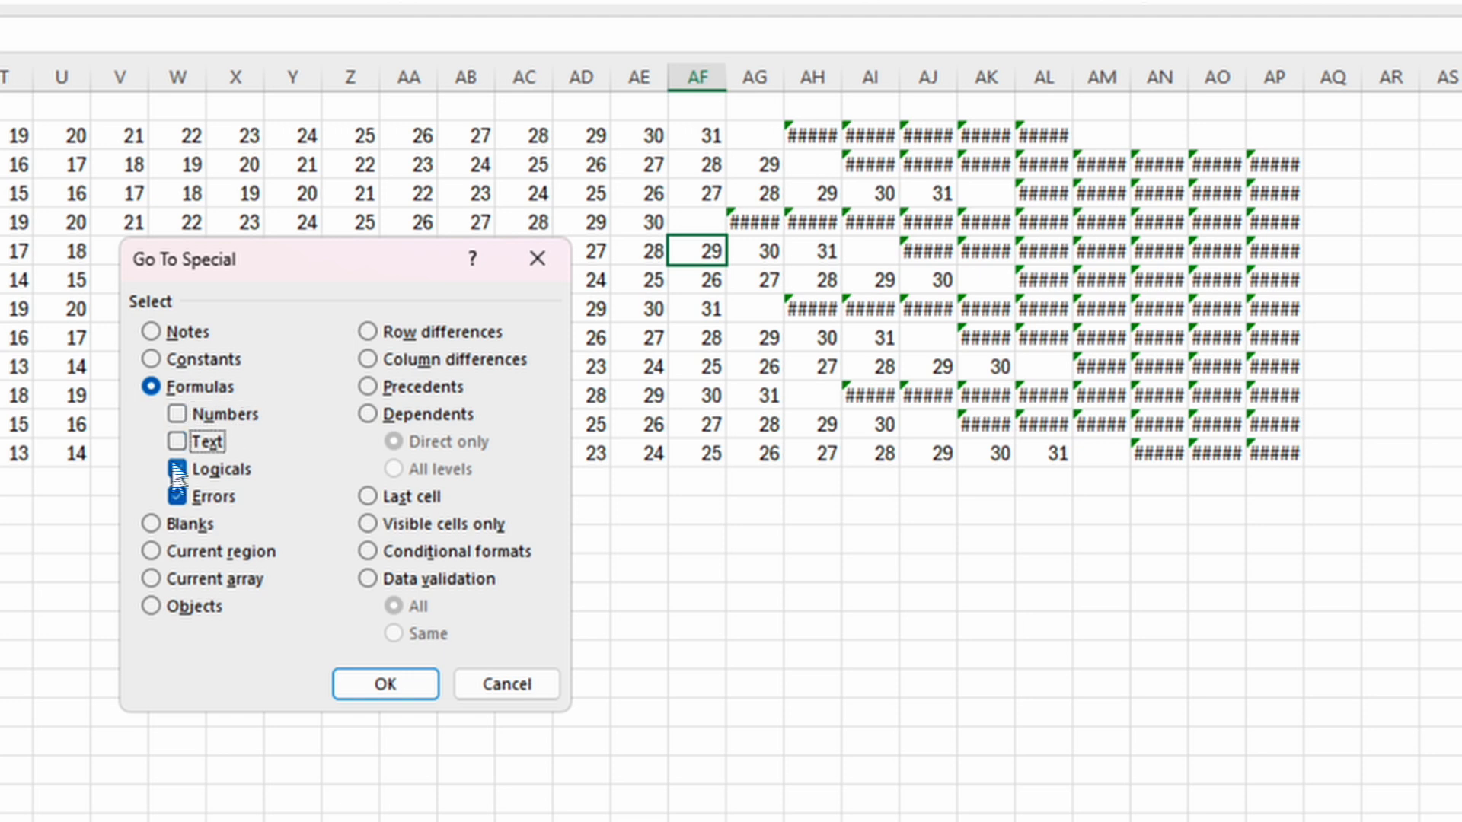
click(177, 469)
click(366, 688)
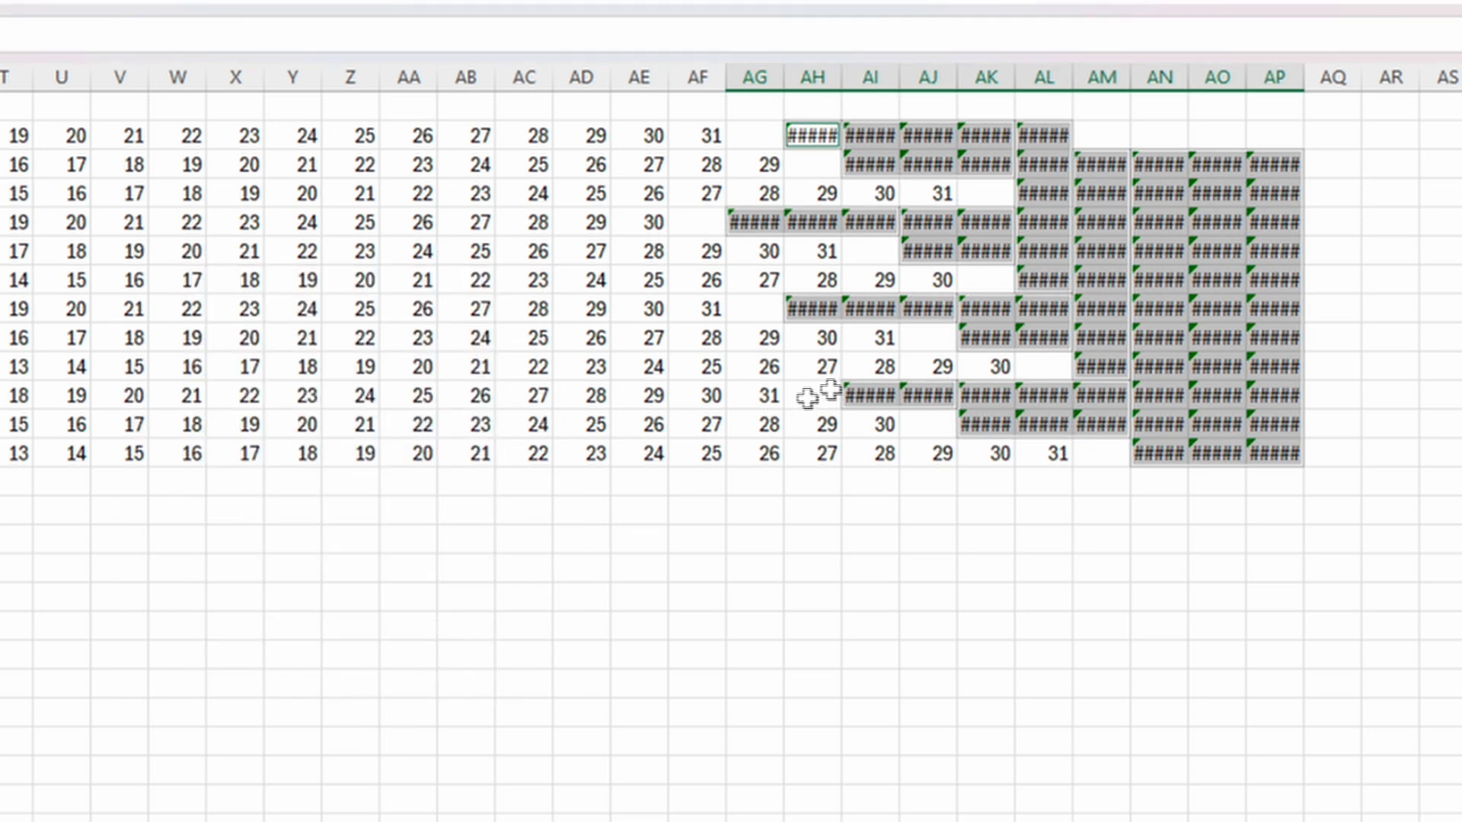
right_click(1103, 219)
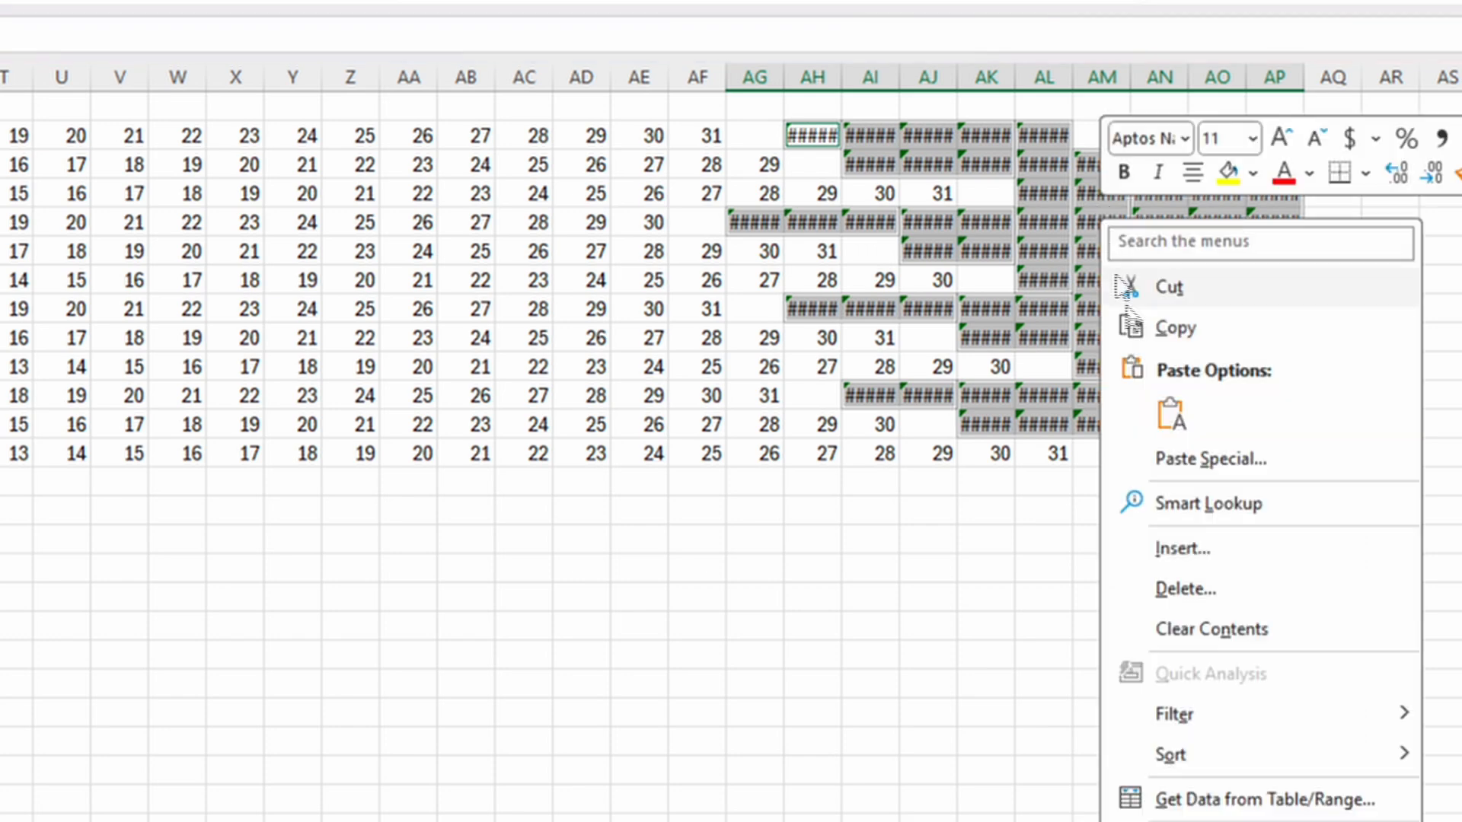
click(1185, 590)
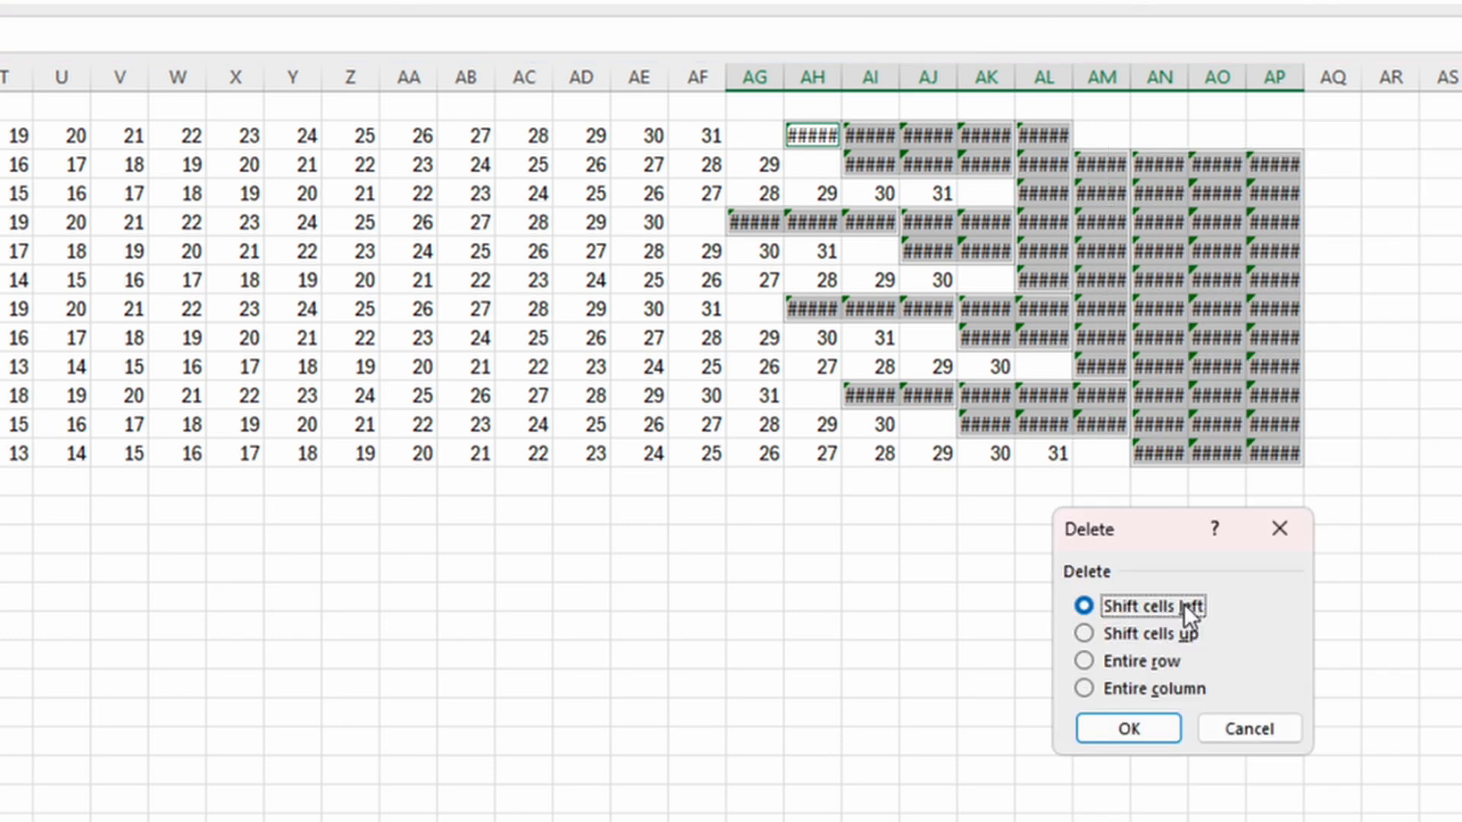
click(1155, 731)
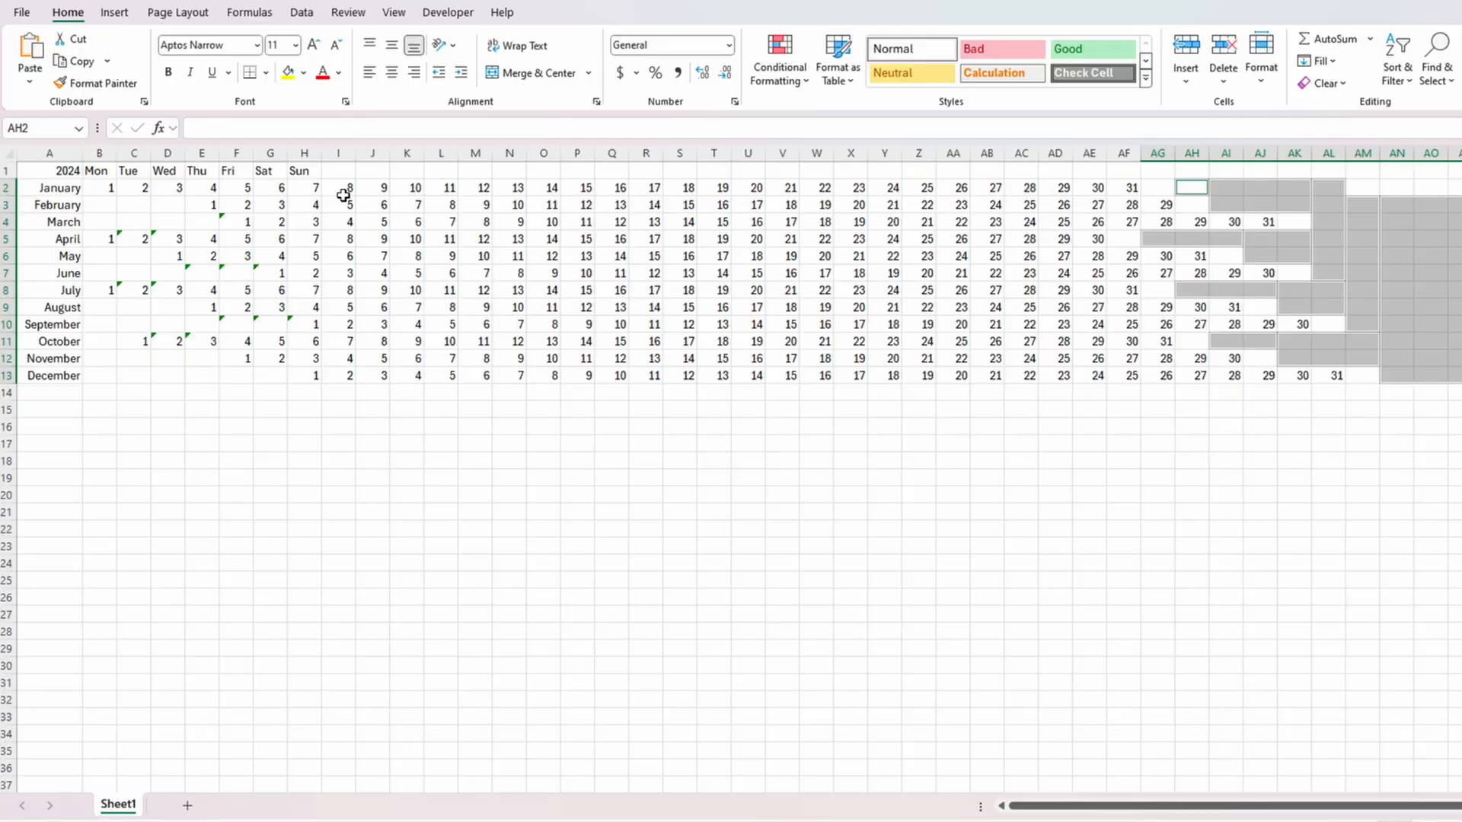
Copy the weekday headers Mon to Sun from B1:H1 and paste them along row 1 at I1, P1, W1, AD1 and AK1.
click(106, 170)
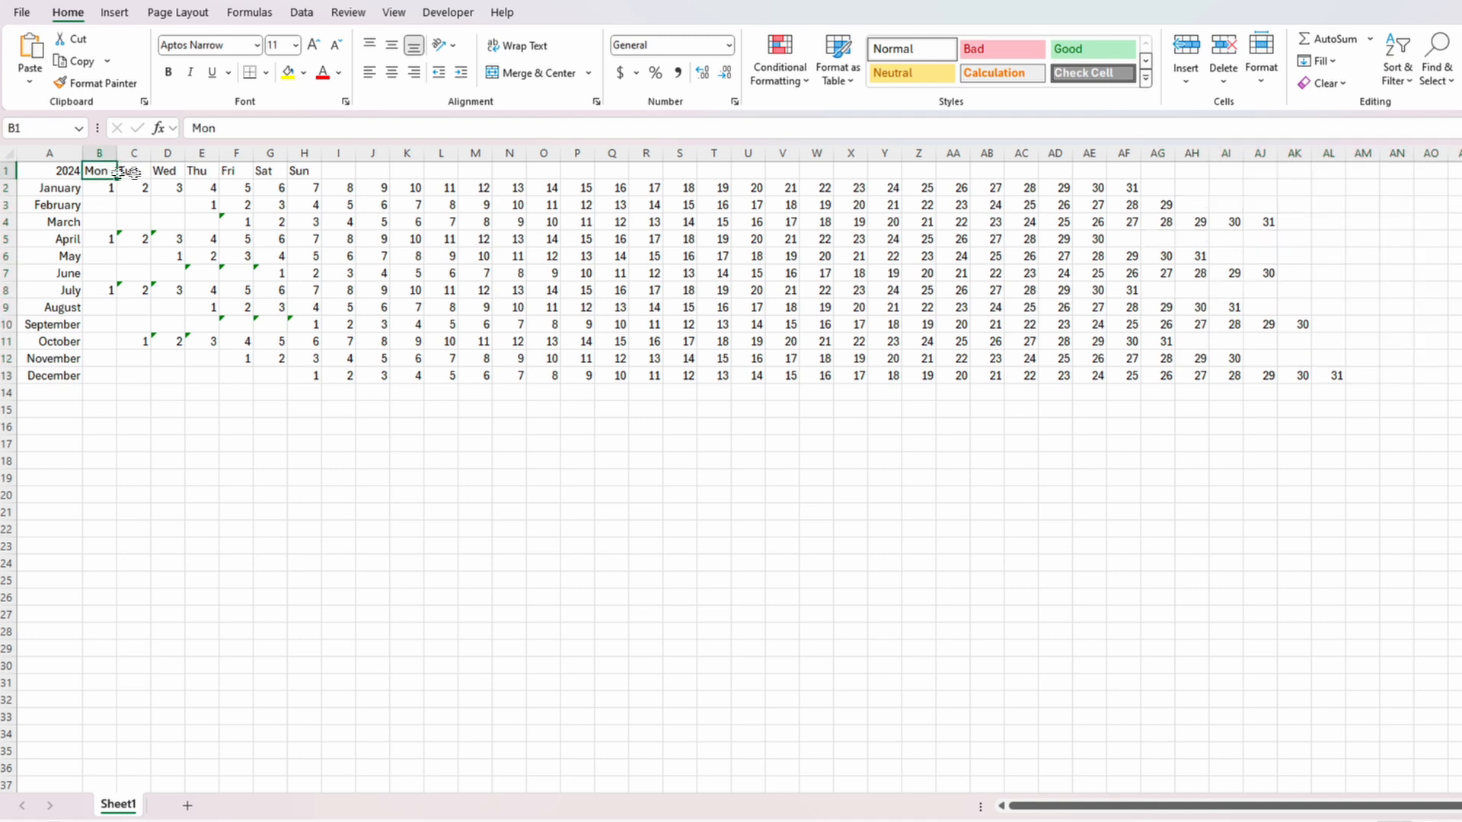
drag(121, 172, 327, 174)
key(ctrl+c)
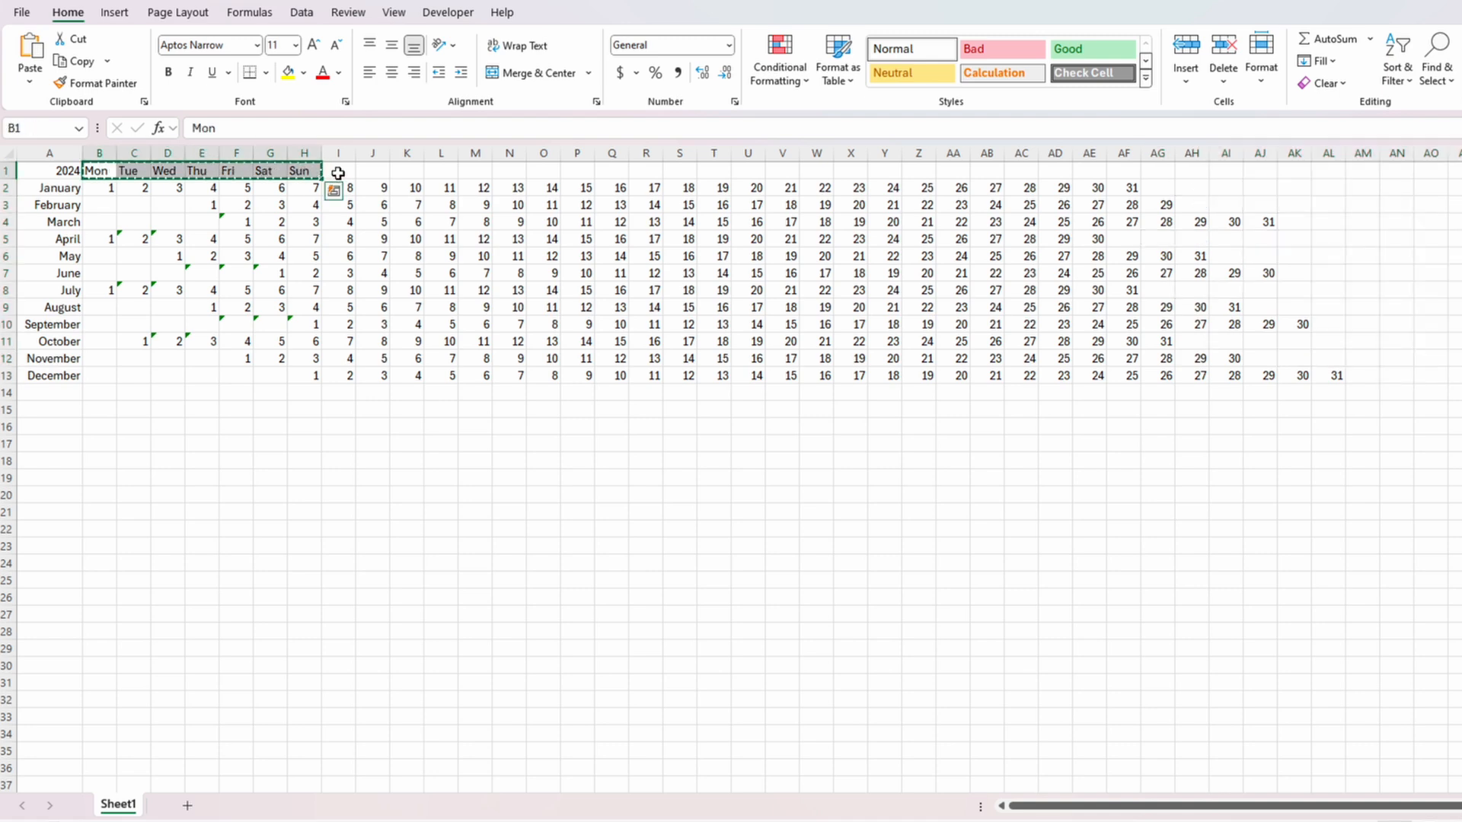
click(338, 173)
key(ctrl+v)
click(576, 171)
key(ctrl+v)
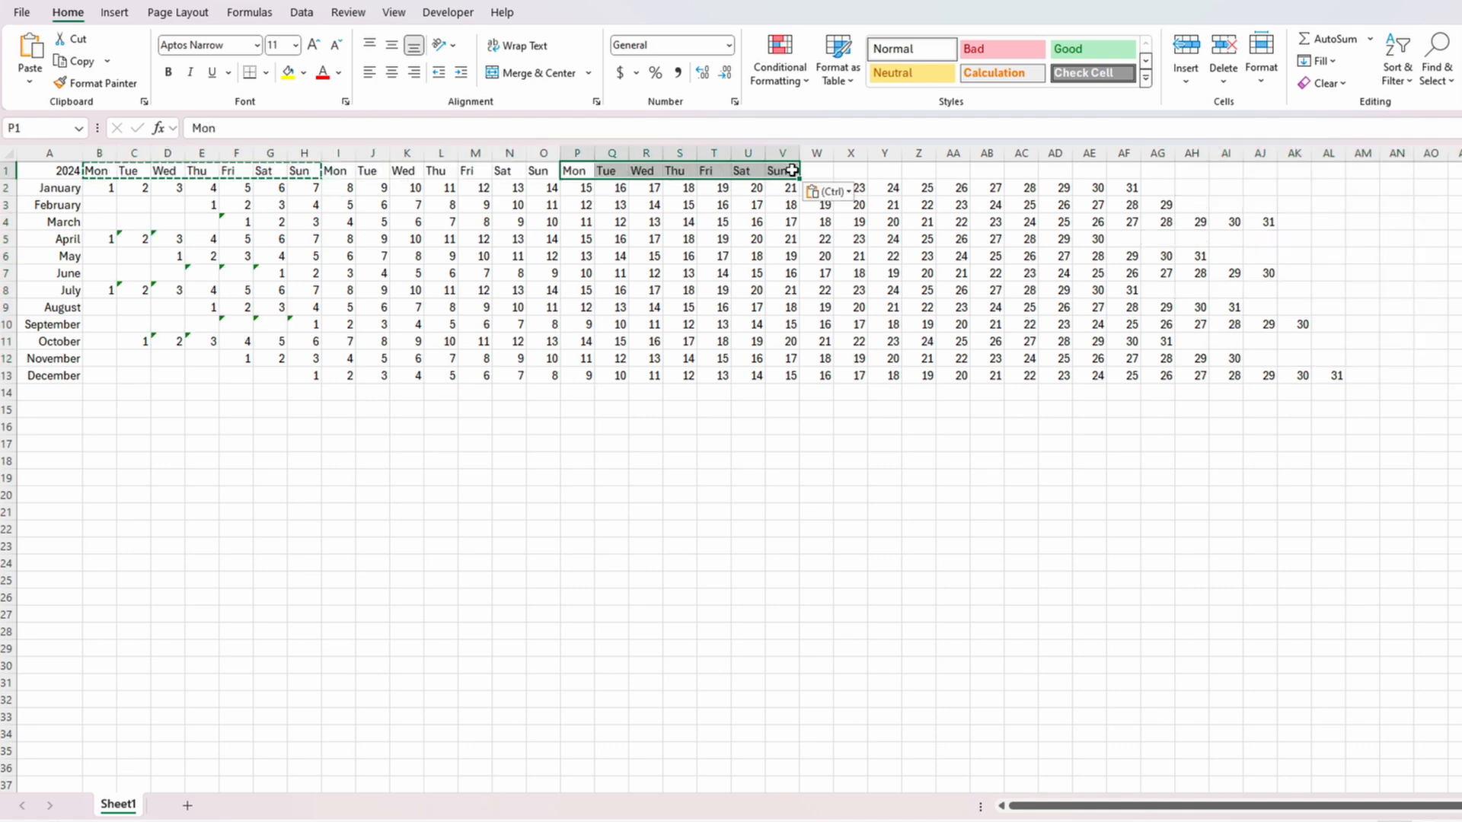
click(815, 171)
key(ctrl+v)
click(1054, 171)
key(ctrl+v)
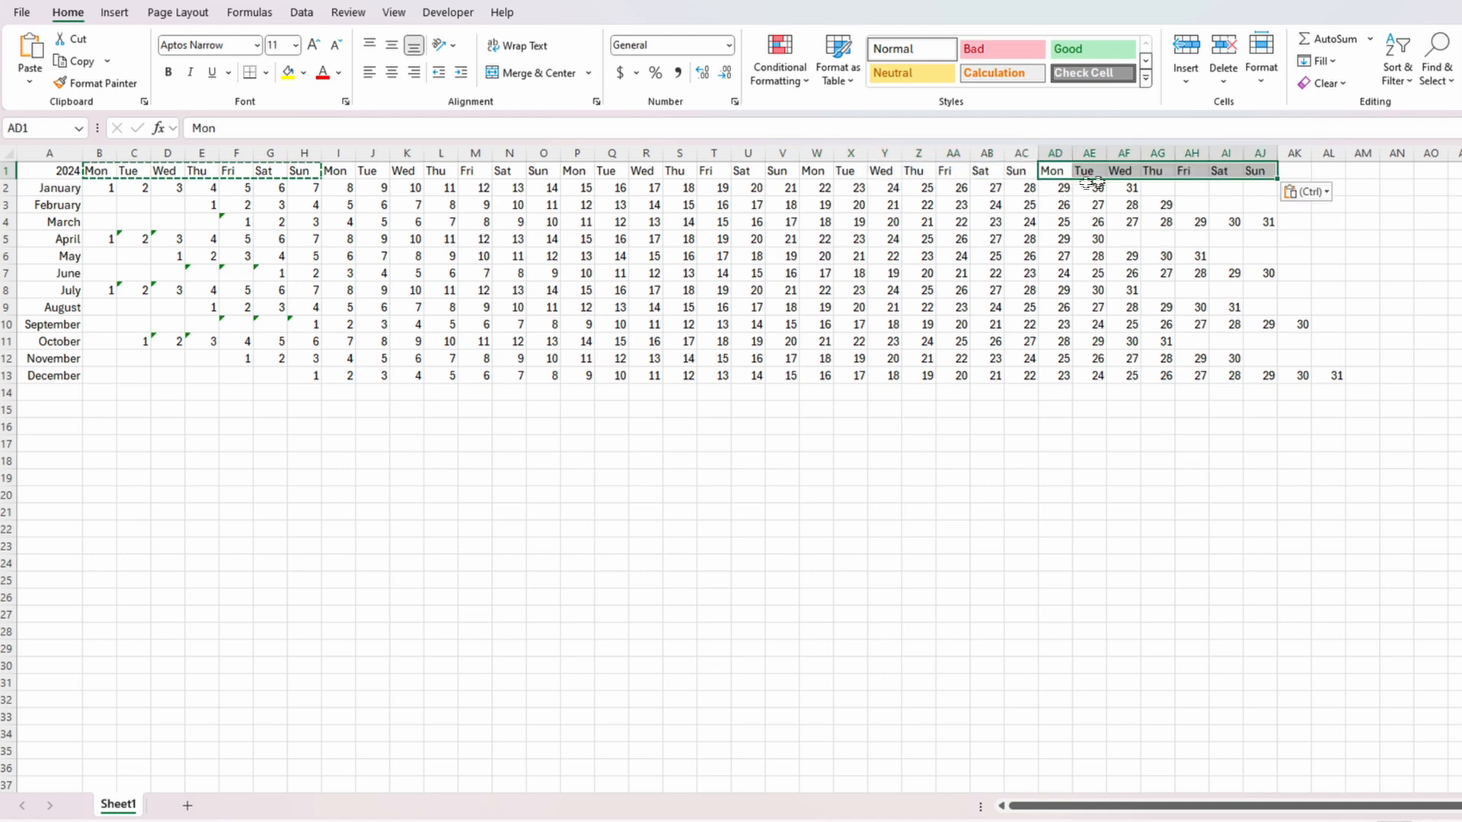
click(1294, 169)
key(ctrl+v)
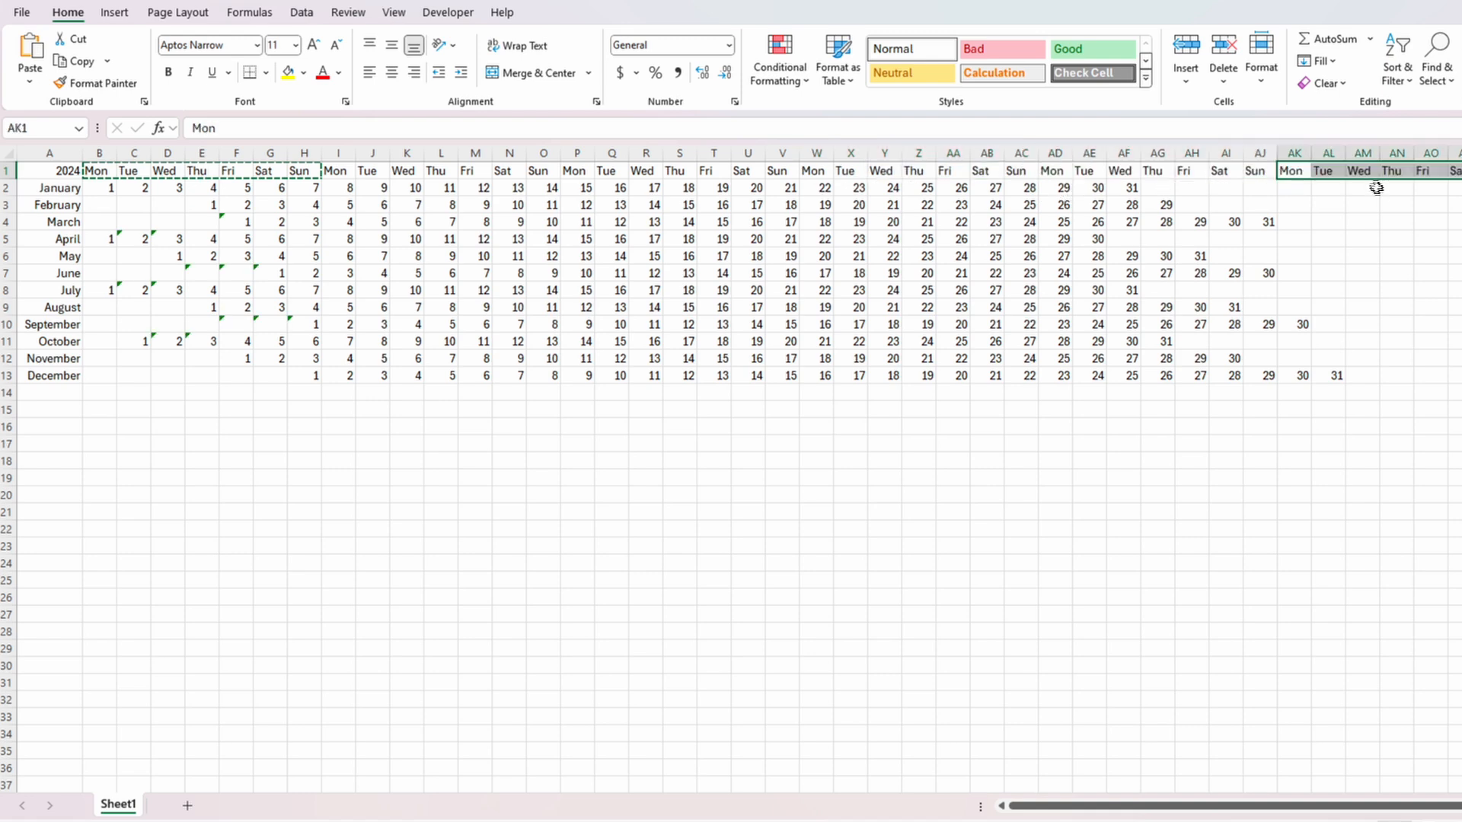
Delete the columns from AM onward that hold surplus weekday headers beyond the last December day.
drag(1353, 149, 1451, 152)
right_click(1332, 156)
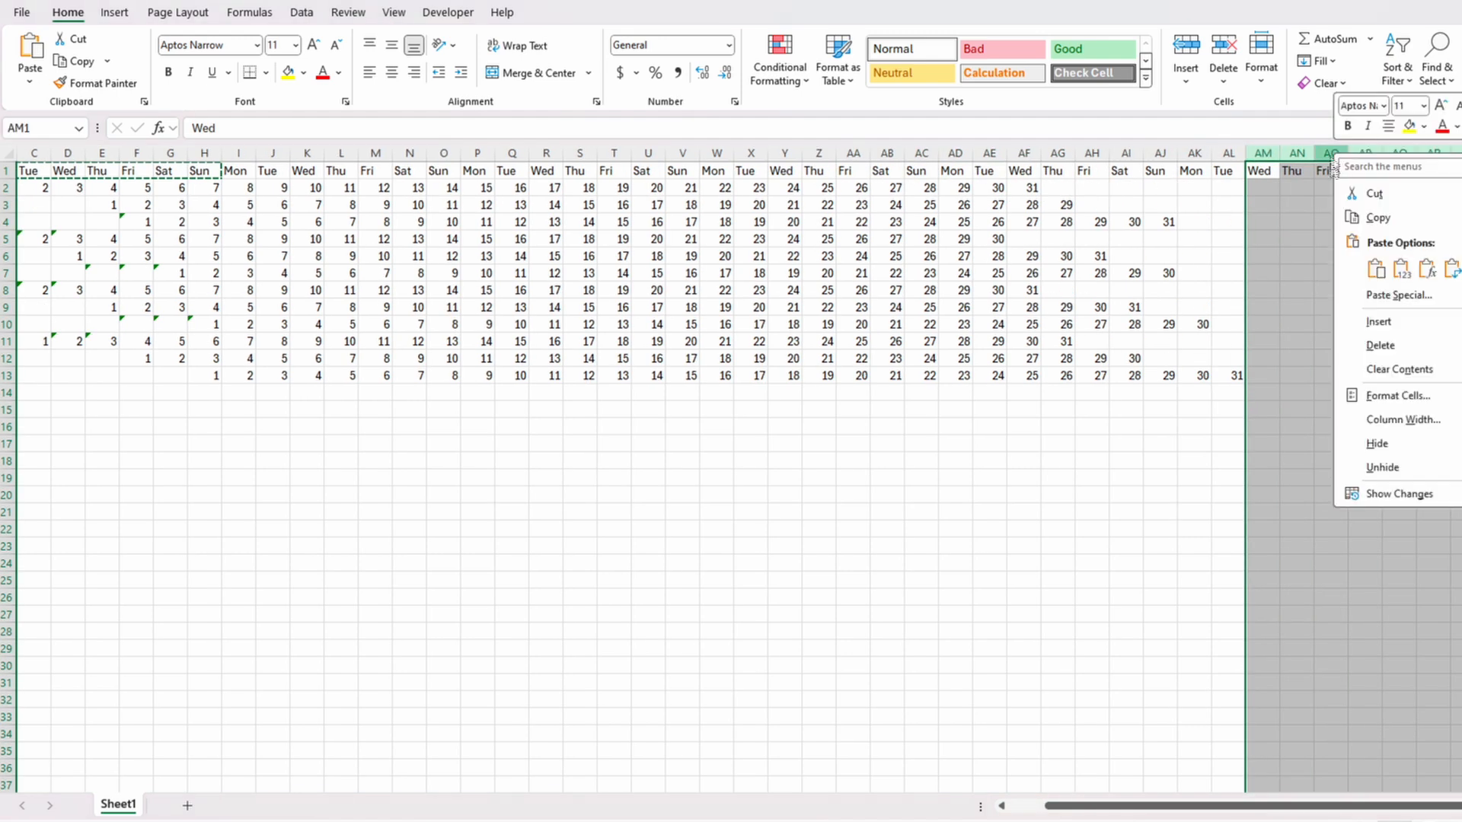
click(1378, 344)
drag(1128, 809, 1093, 813)
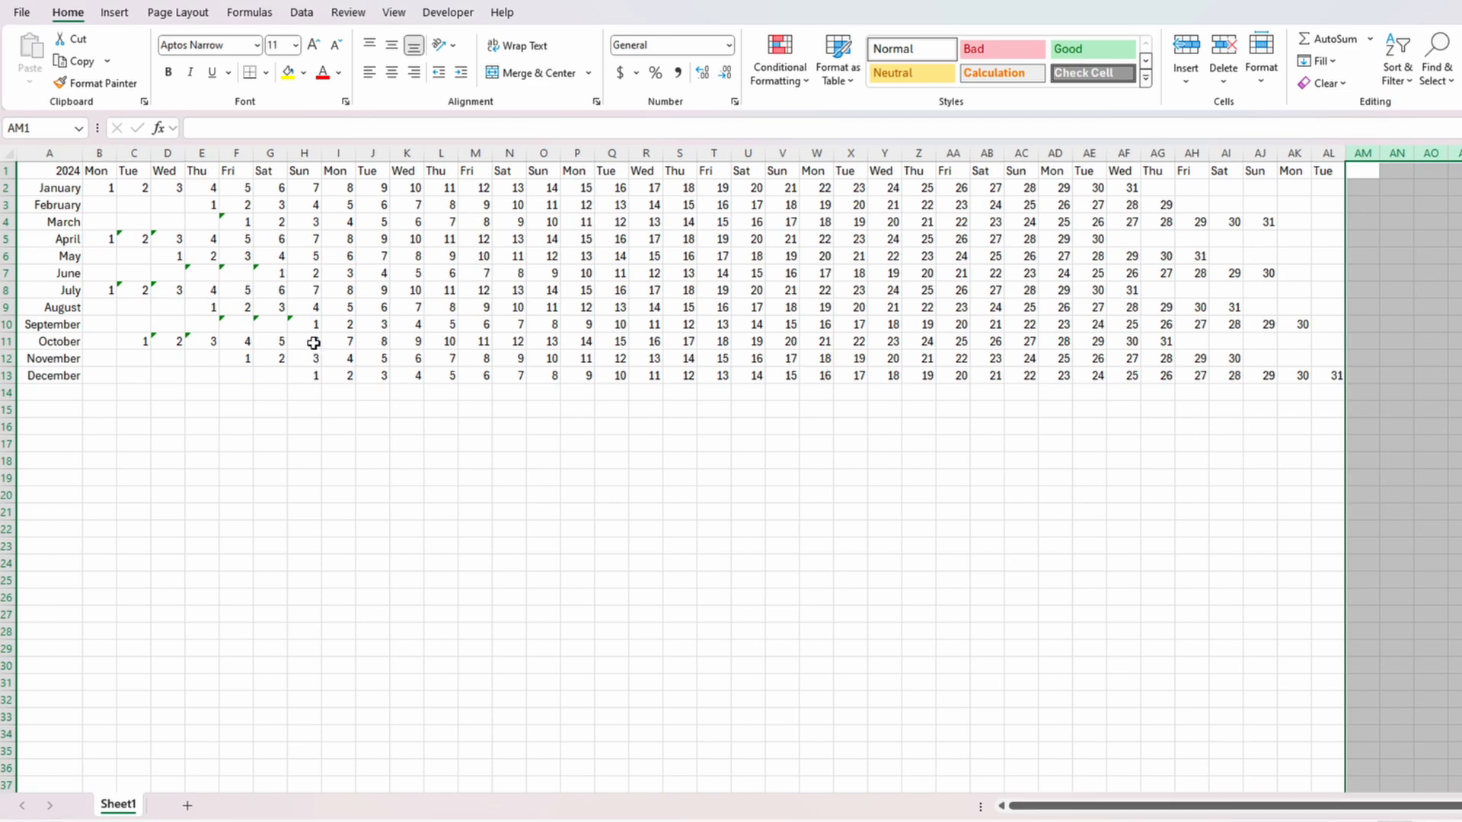
Check the first days of February, March and April and the last day of February against a 2024 calendar.
click(276, 203)
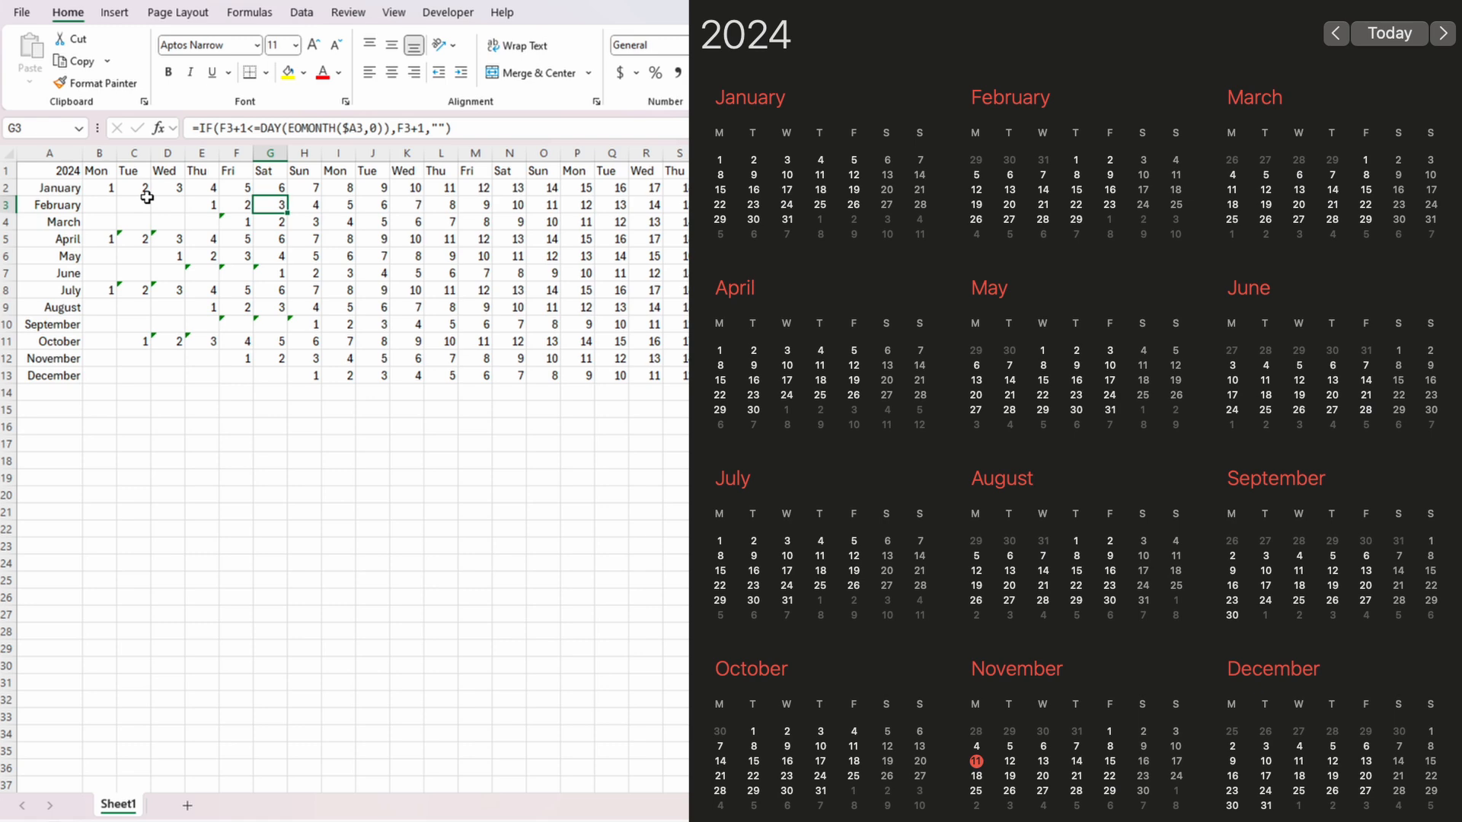
click(203, 207)
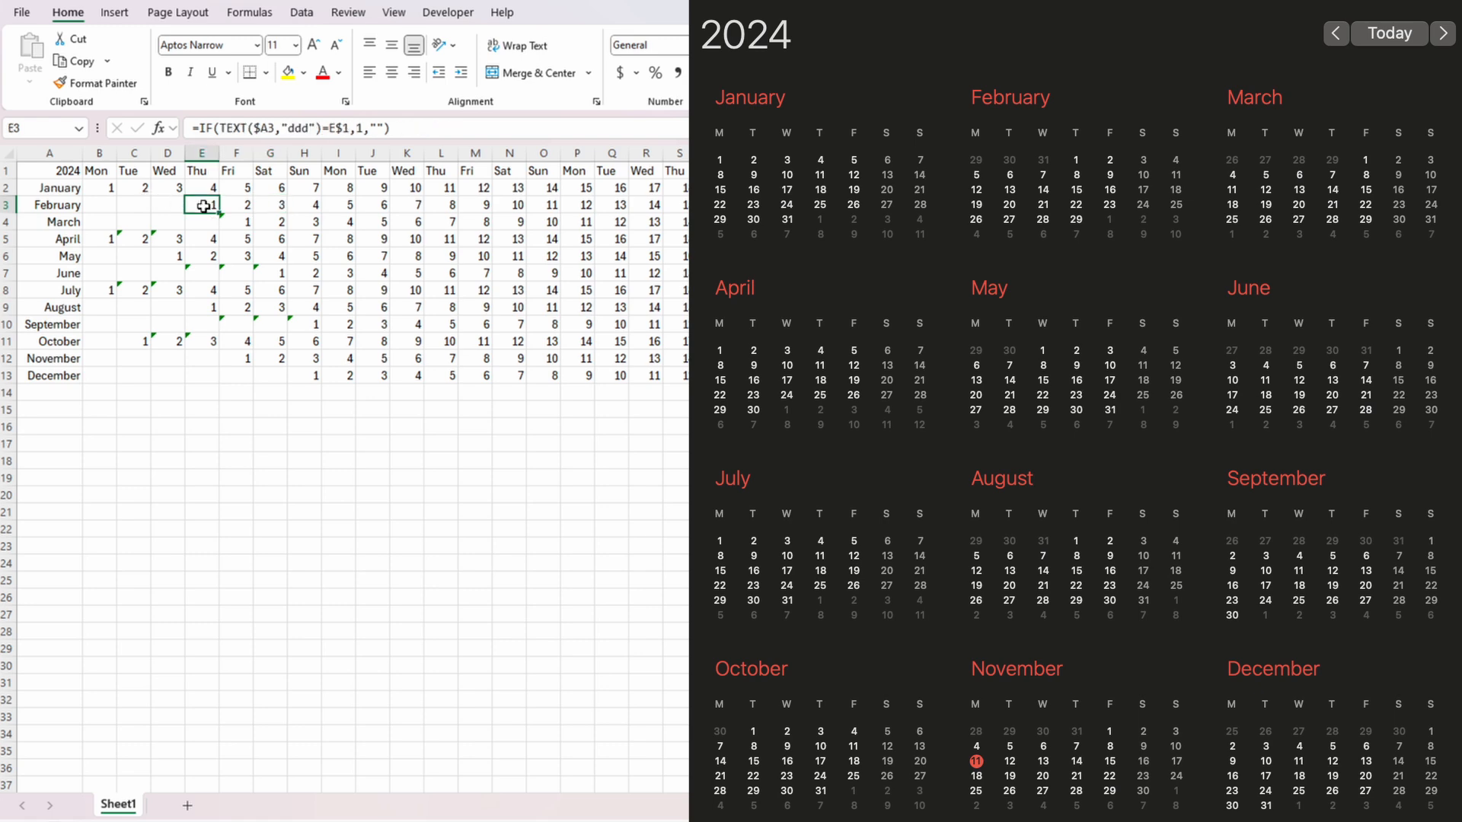
click(236, 222)
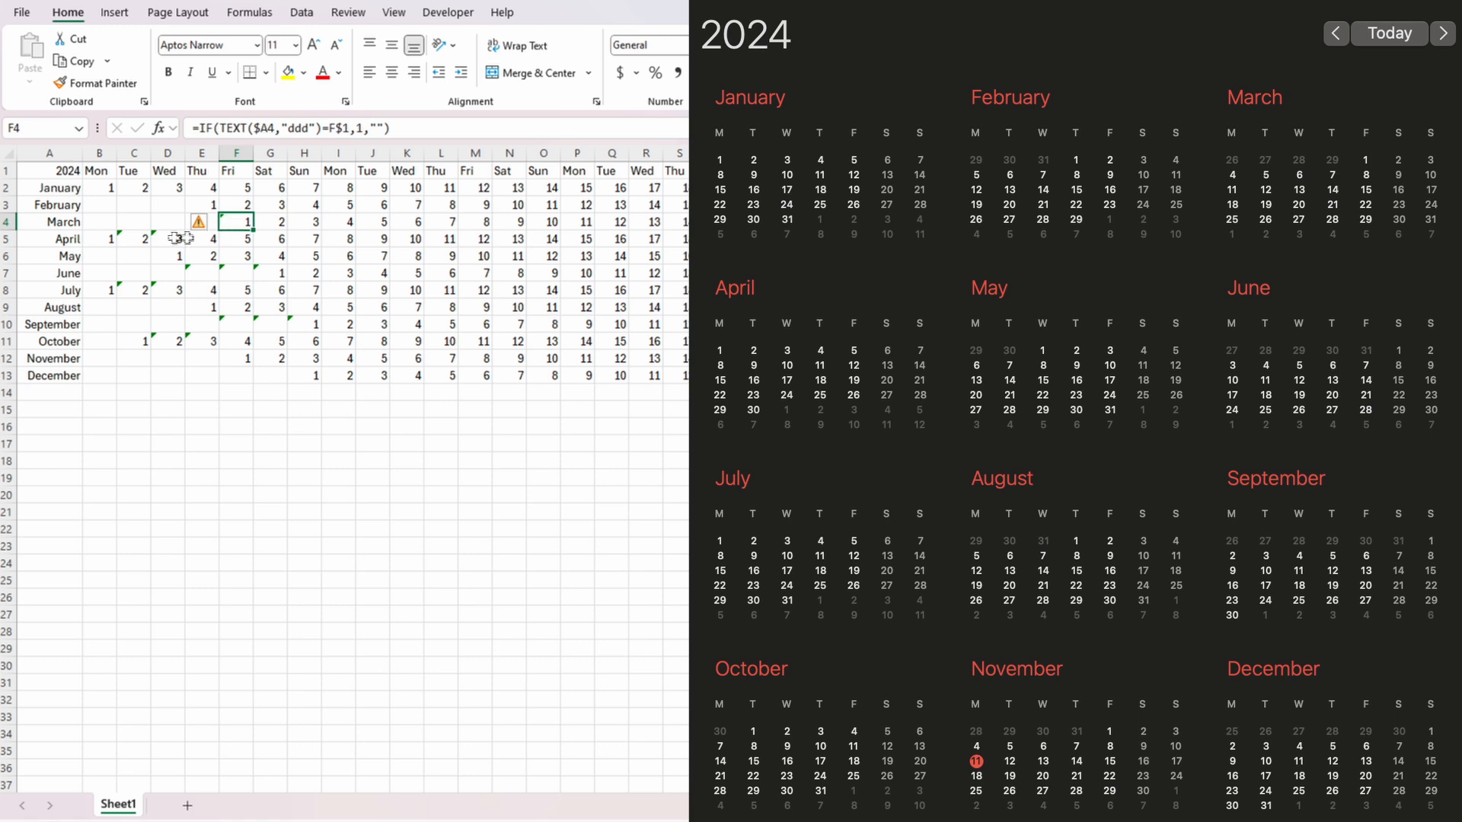
click(106, 239)
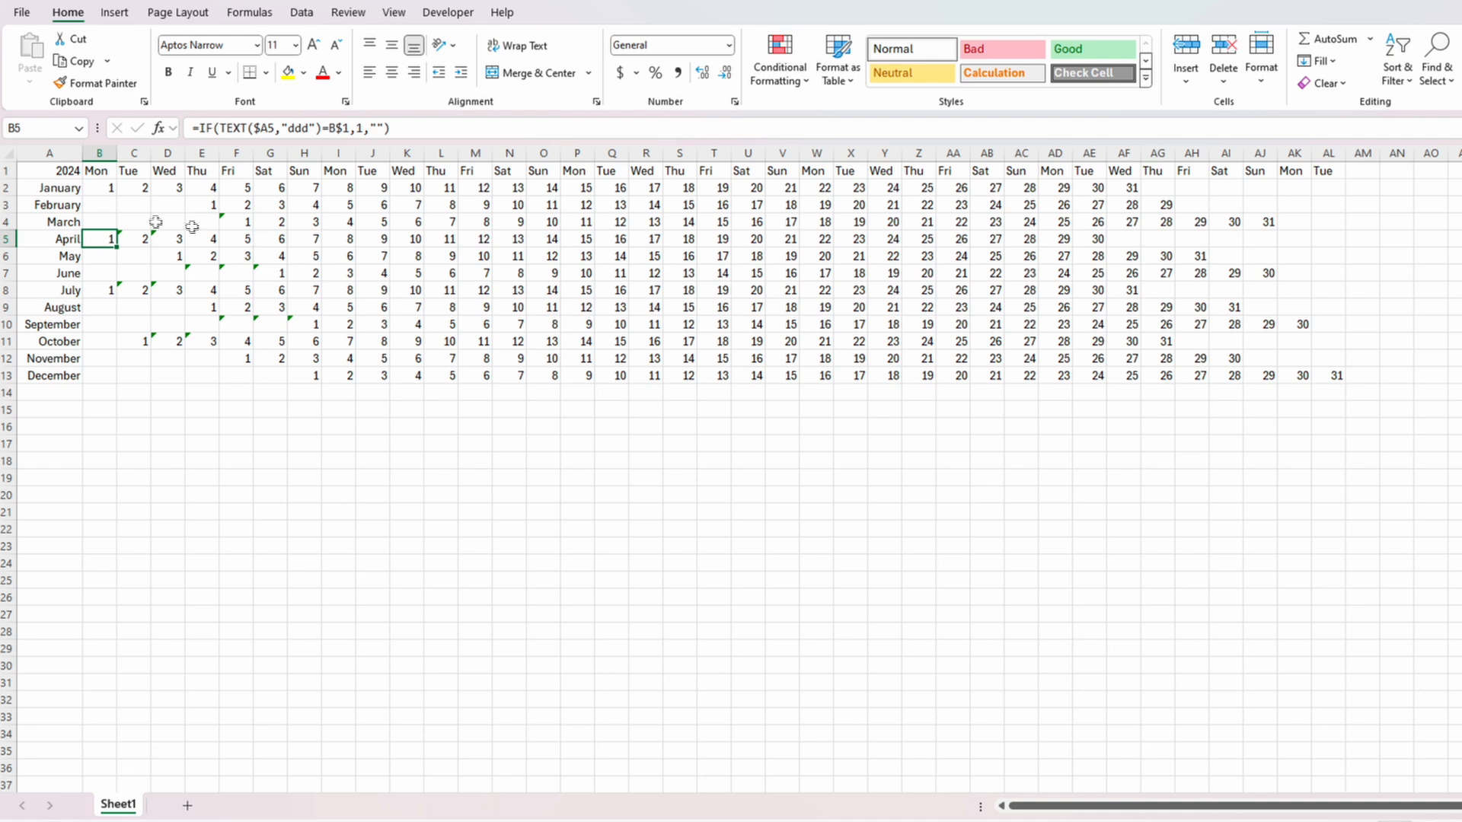
click(1170, 205)
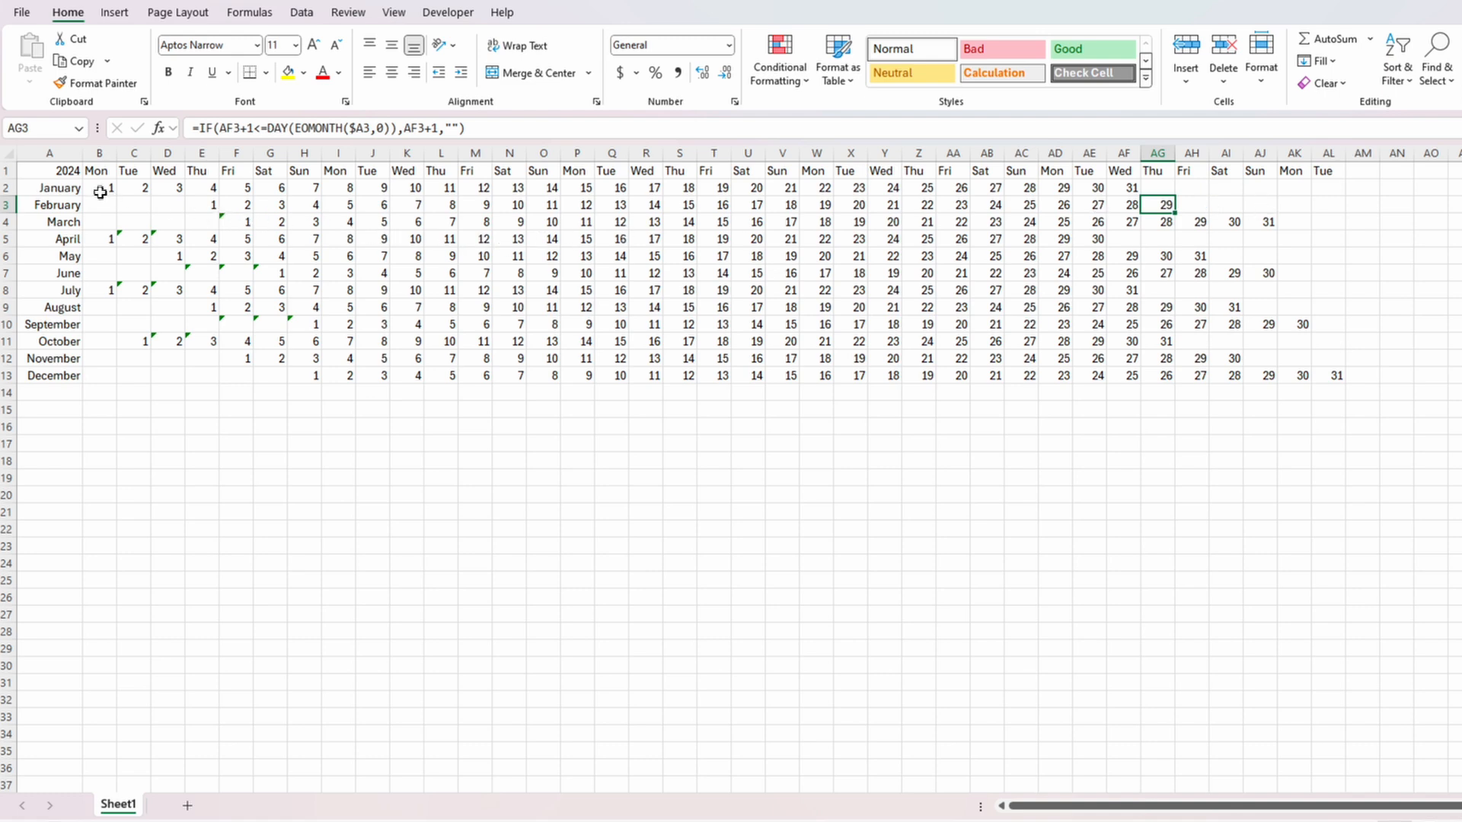
Replace the day-number formulas in B2:AM13 with their values by copying the range and pasting values in place.
drag(98, 190, 1362, 383)
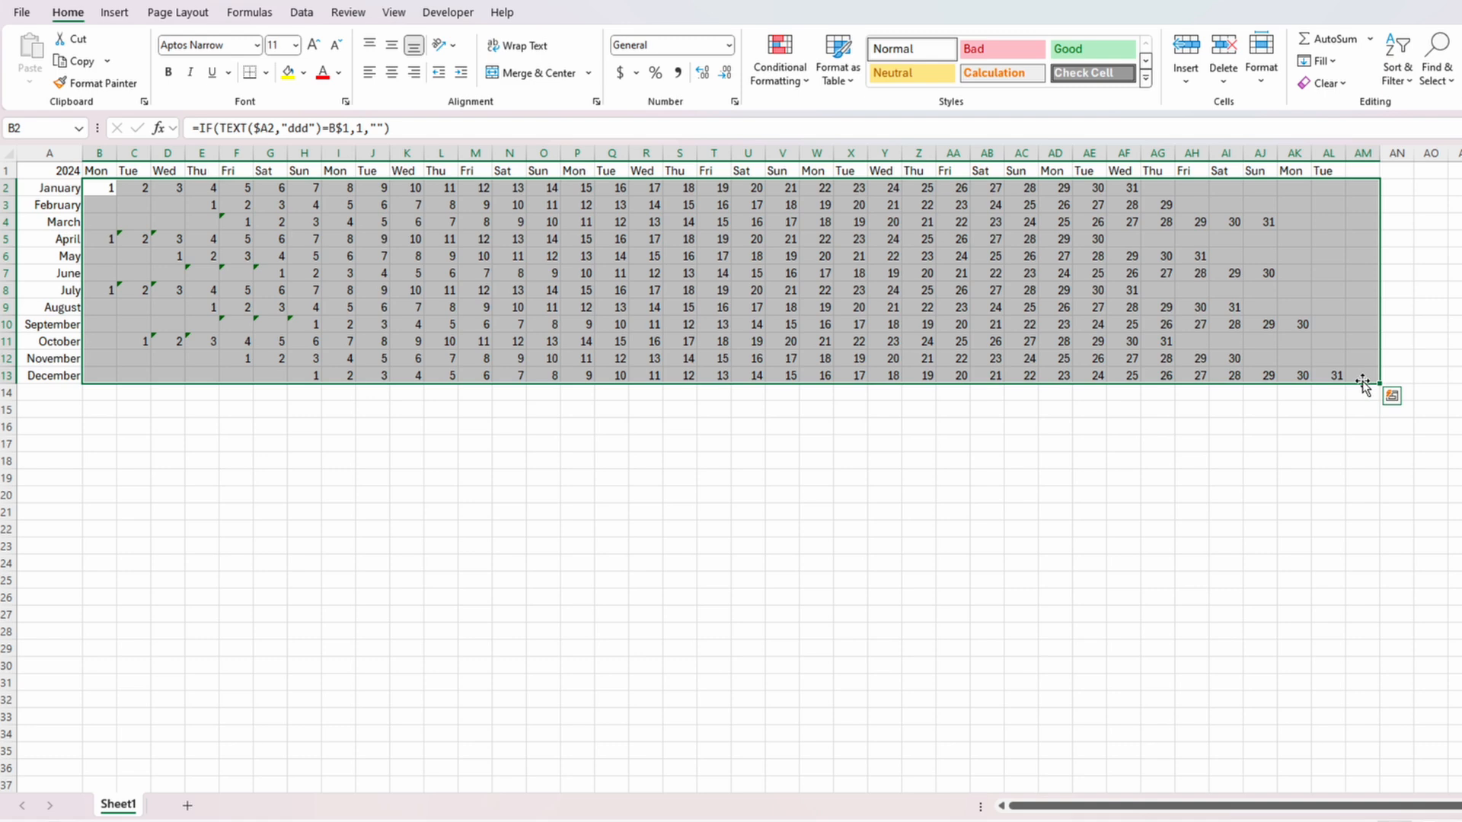
key(ctrl+c)
click(101, 190)
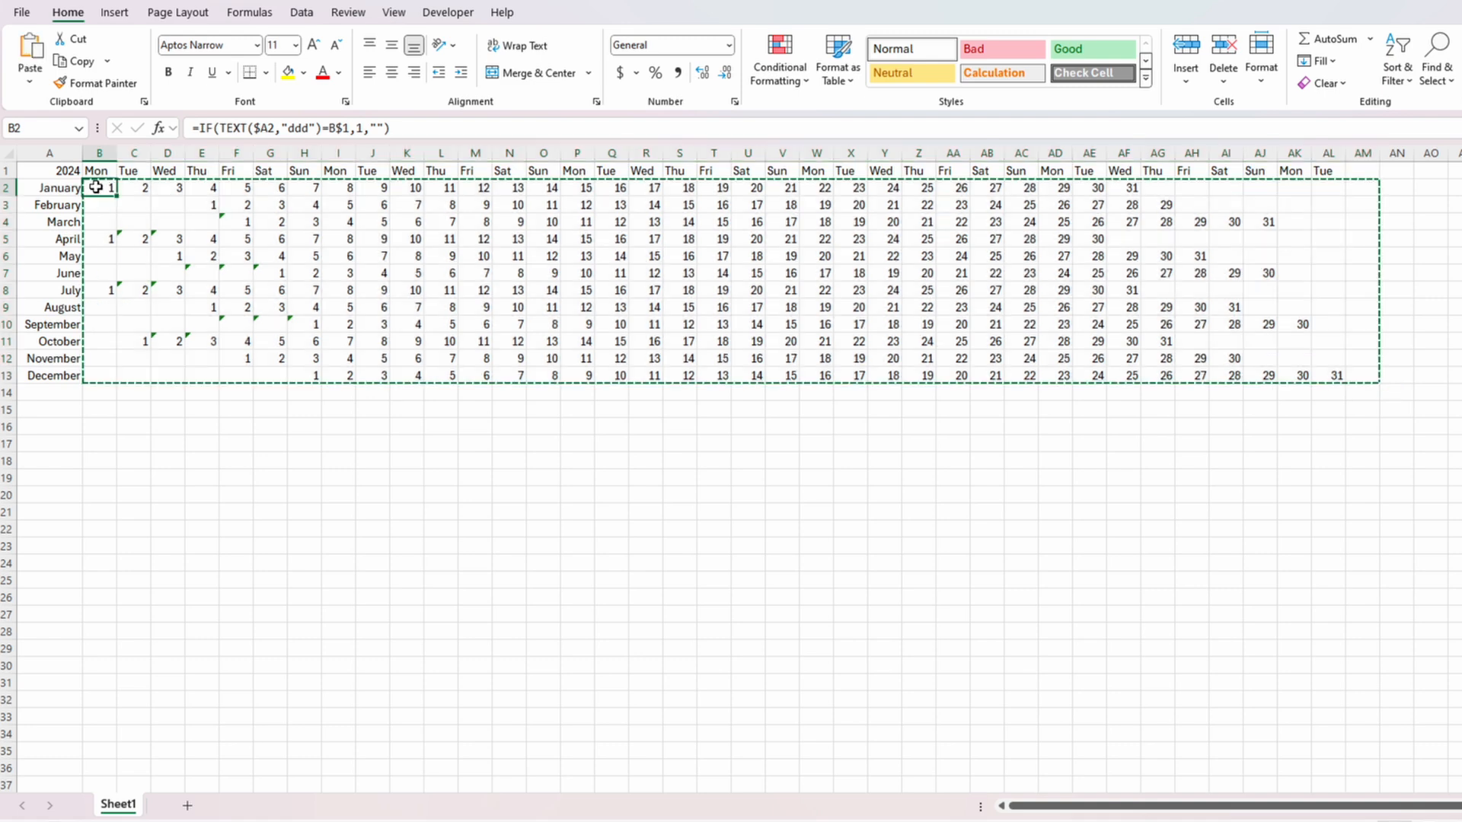
right_click(99, 192)
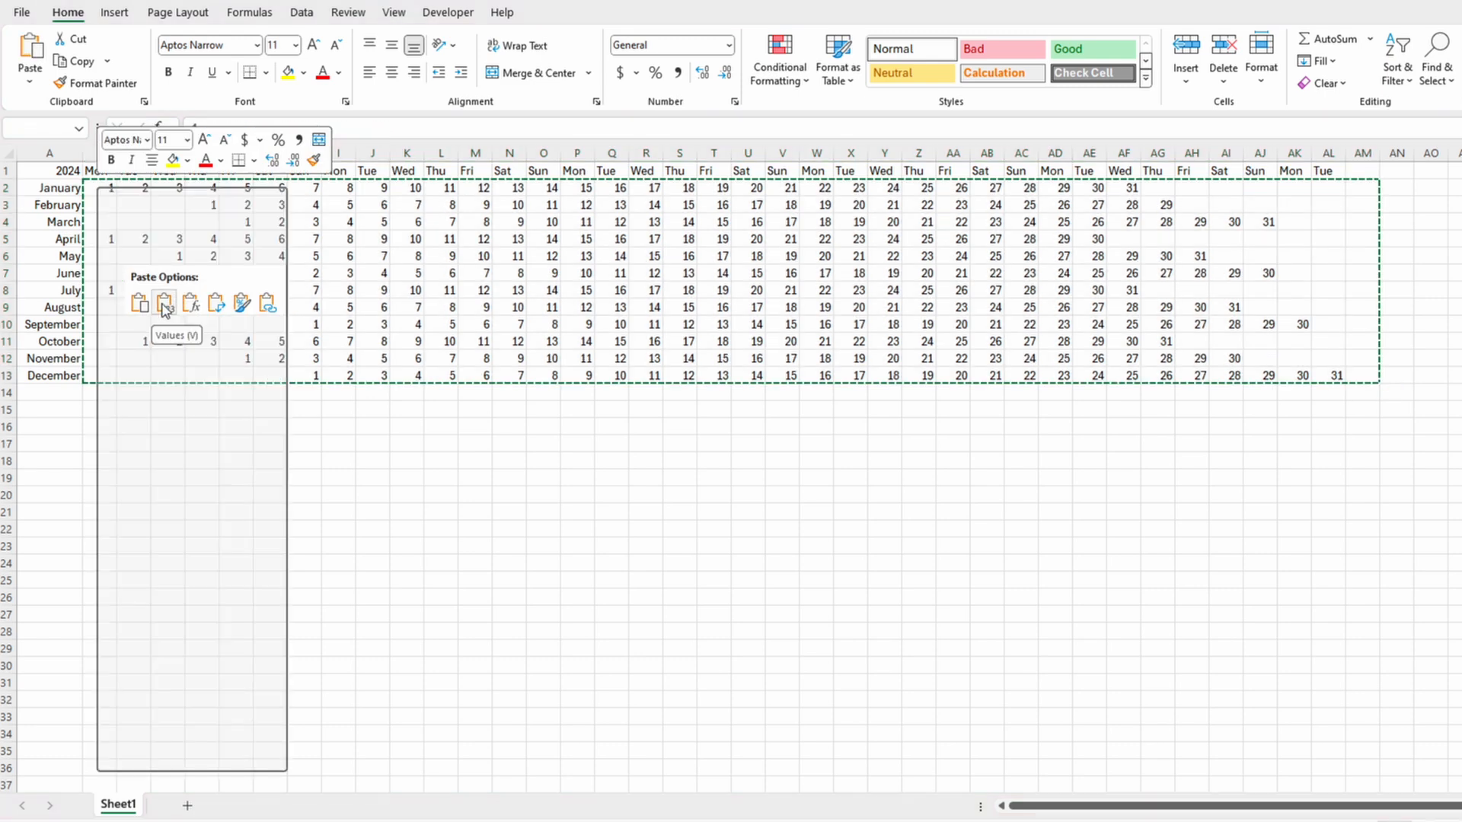
click(164, 304)
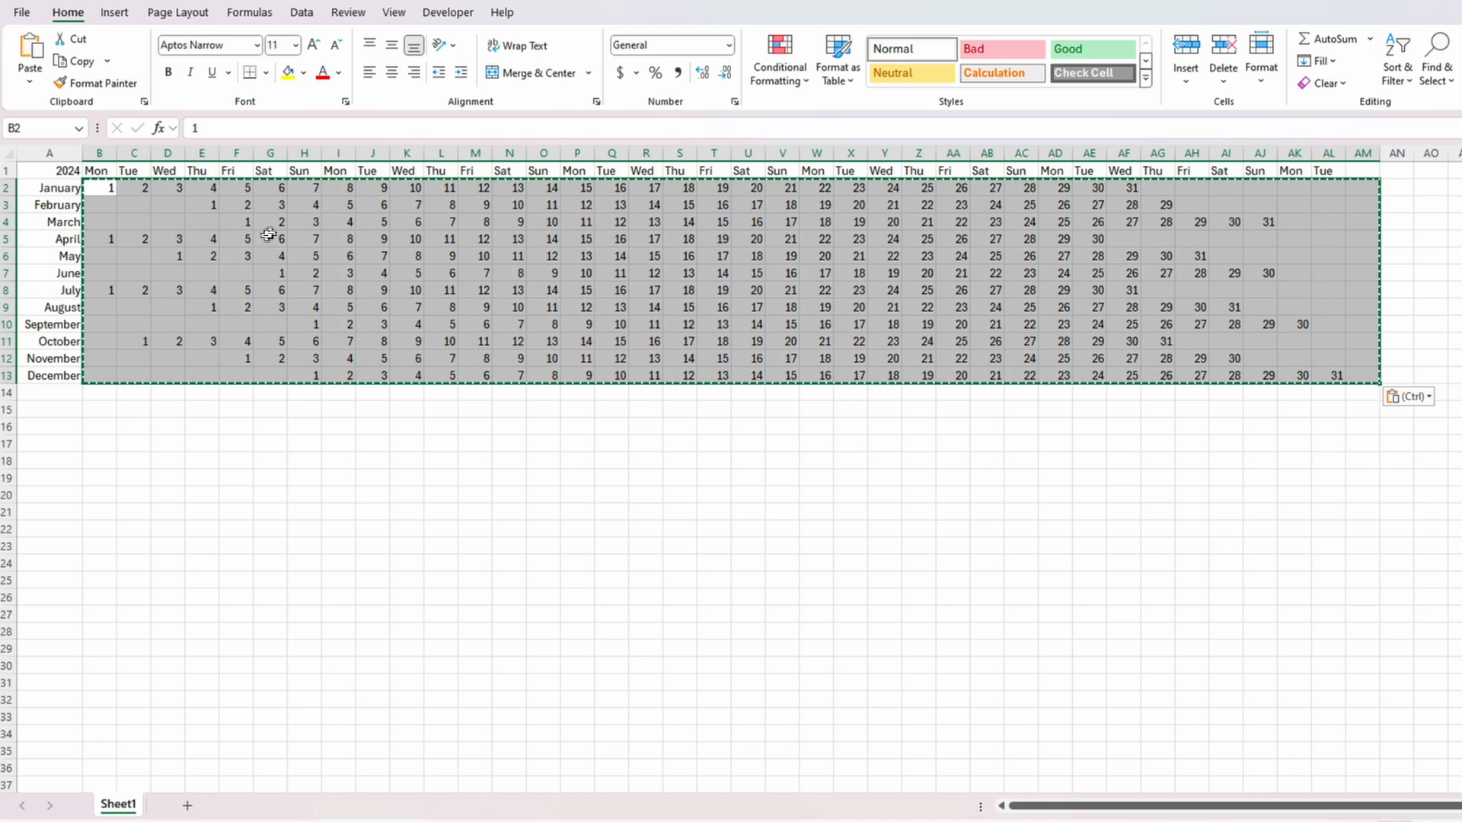
click(337, 223)
Format the day numbers in B2:AL13 as dates of type 14-Mar-2012 and AutoFit the width of column B.
drag(98, 191, 1339, 381)
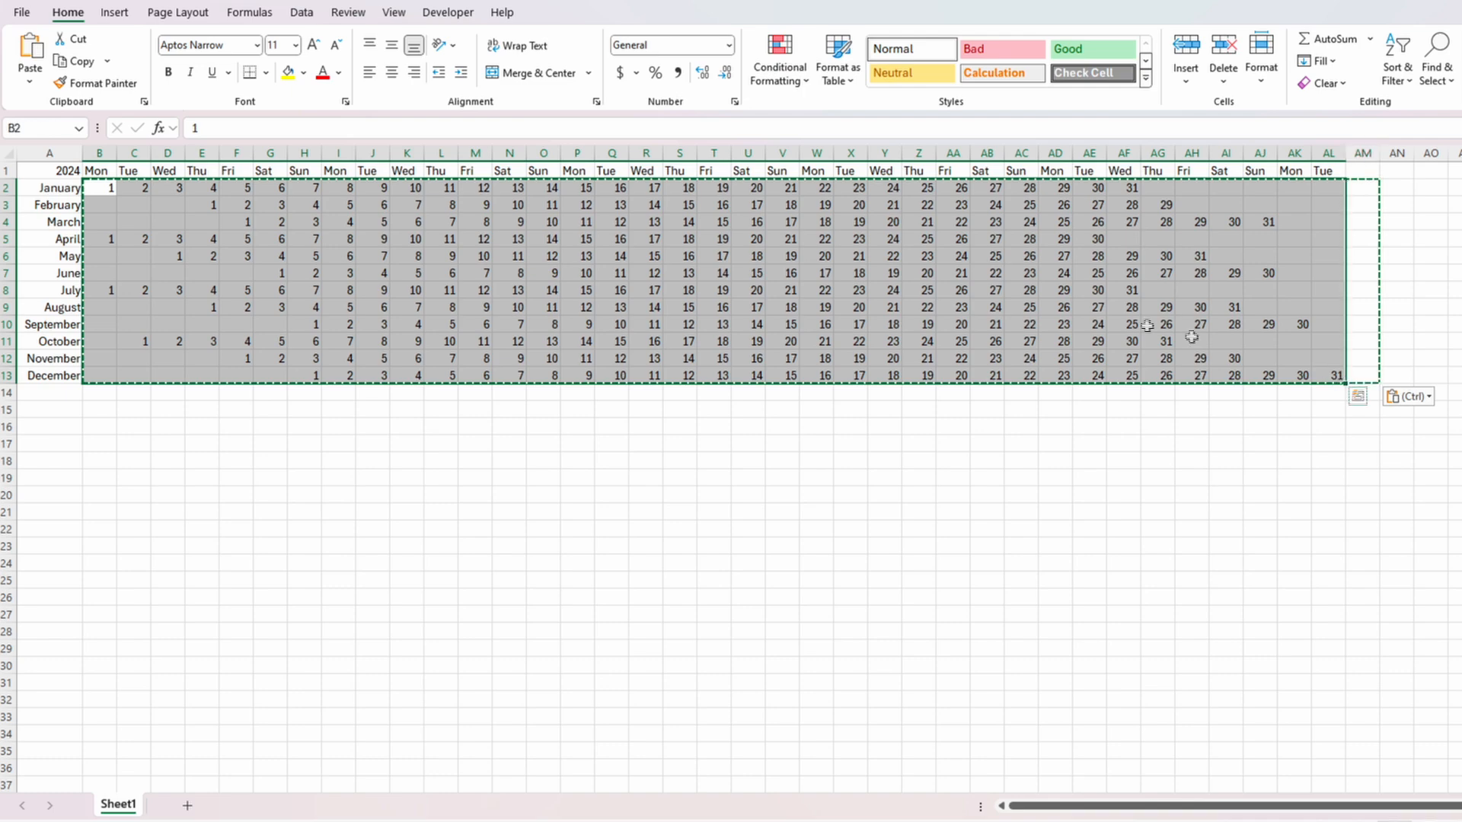
right_click(1022, 300)
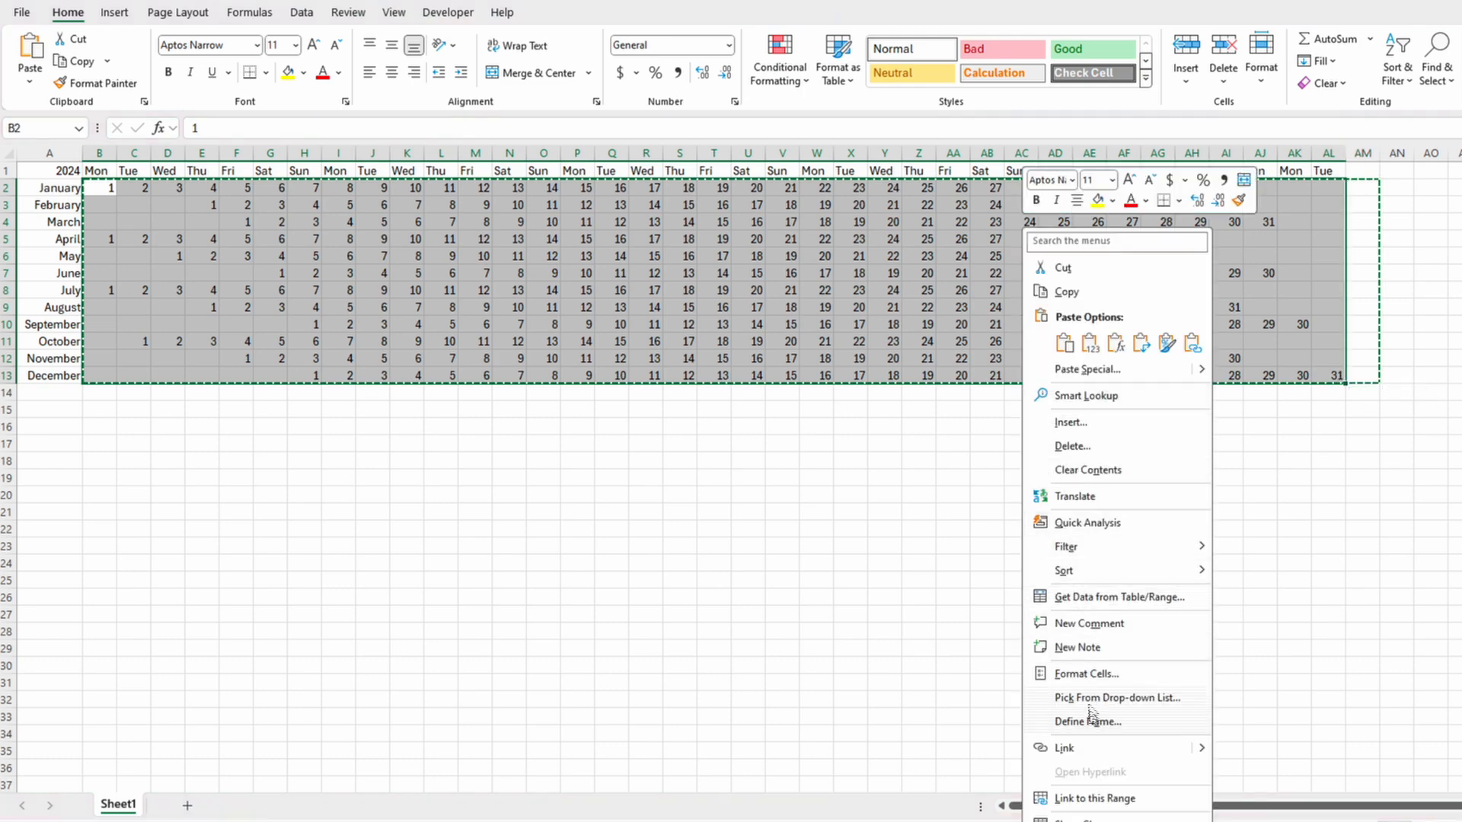
click(1093, 674)
click(481, 459)
drag(719, 332, 400, 333)
text(mmmm)
click(507, 321)
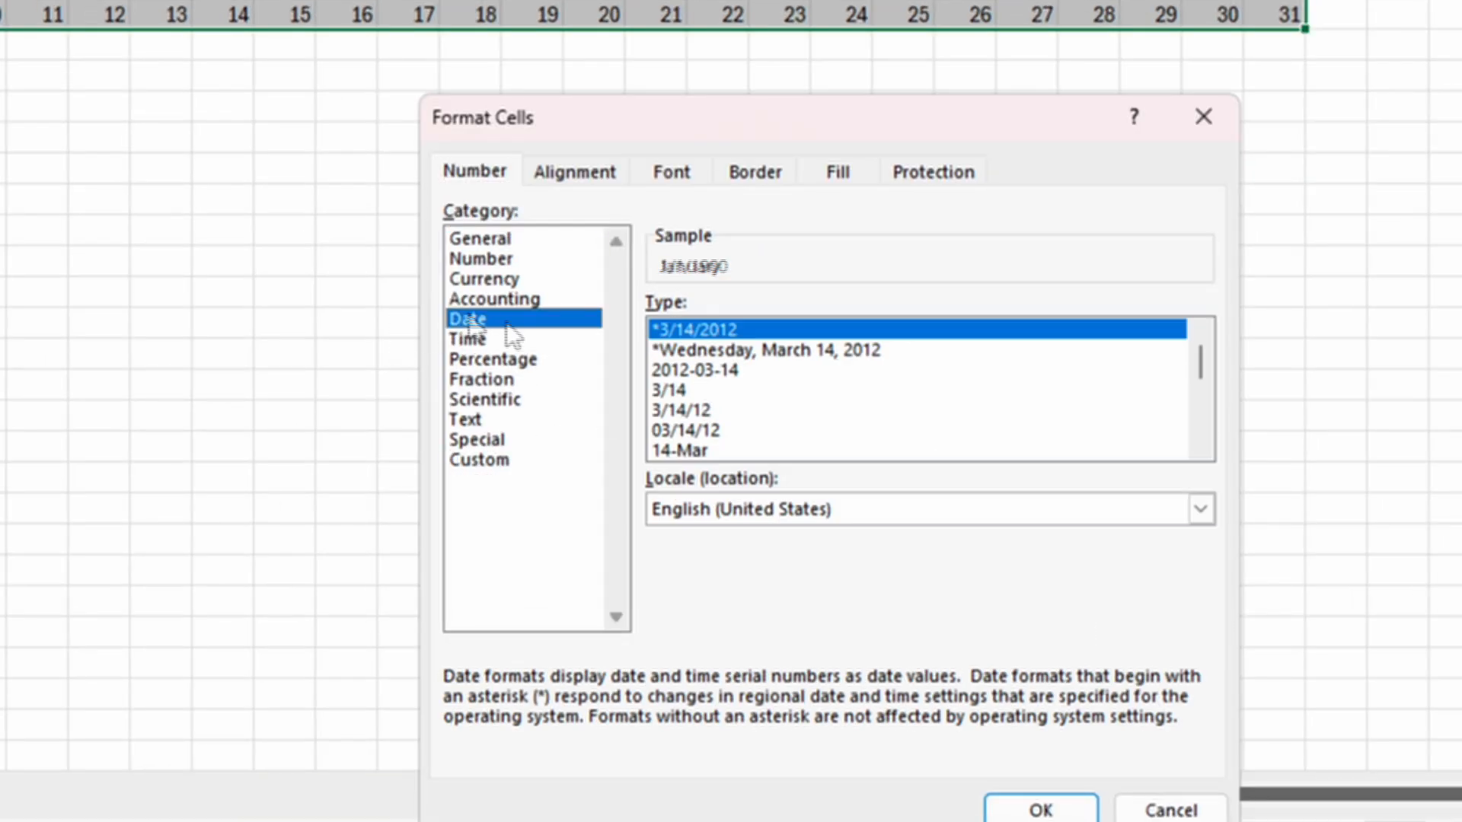
scroll(1137, 412, down, 3)
click(719, 448)
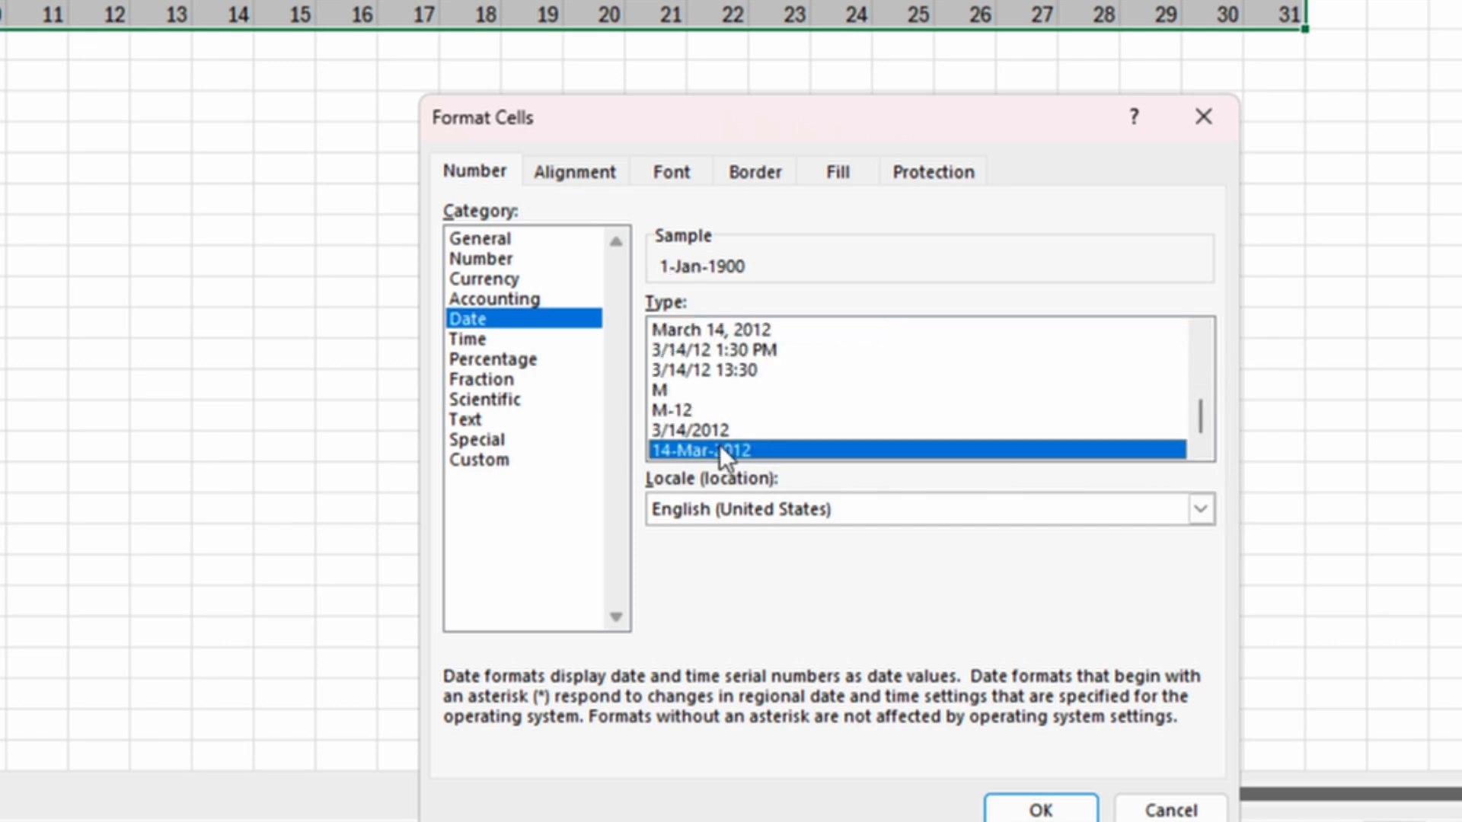
click(1035, 805)
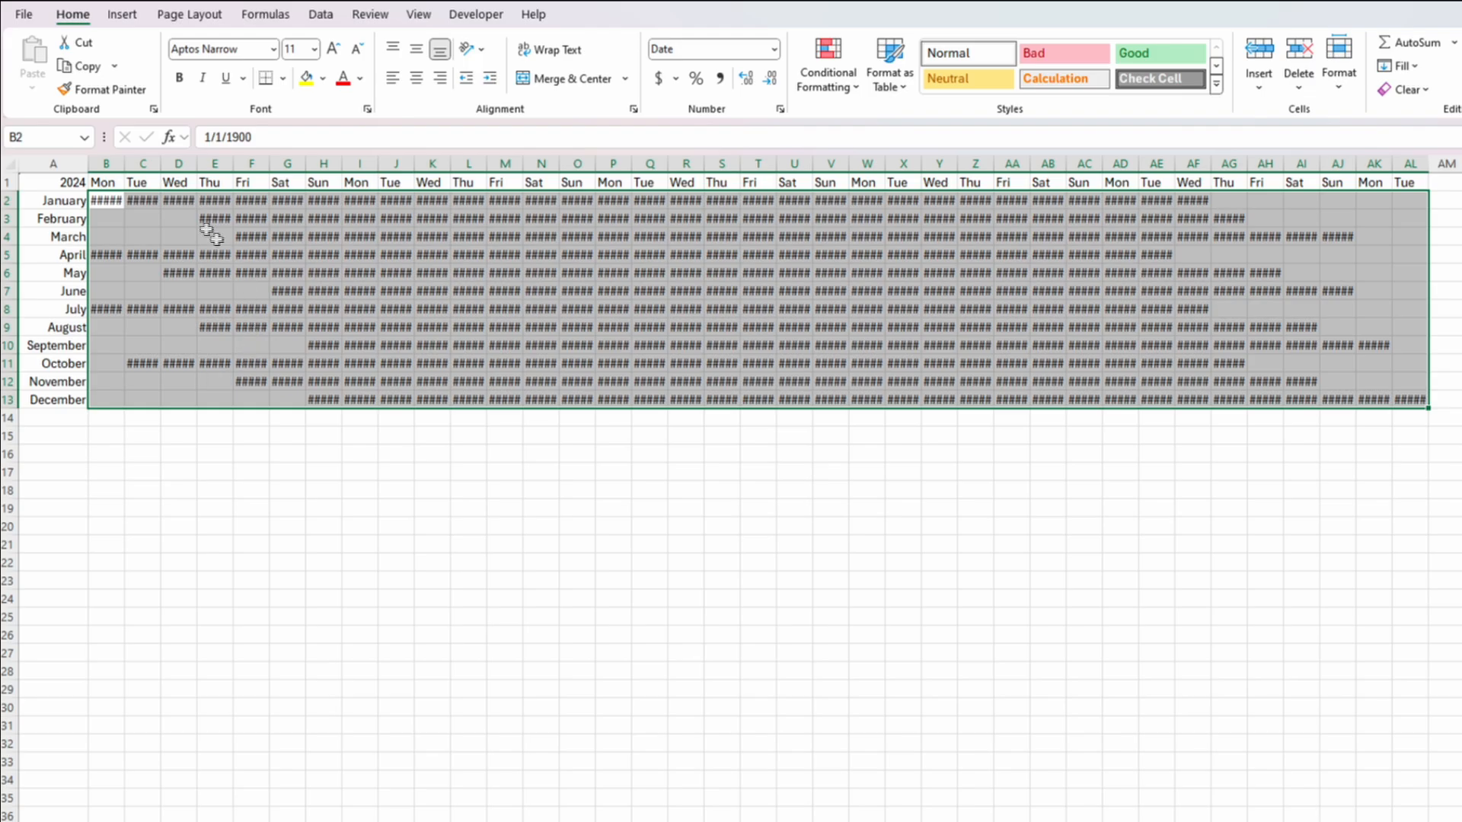
click(134, 157)
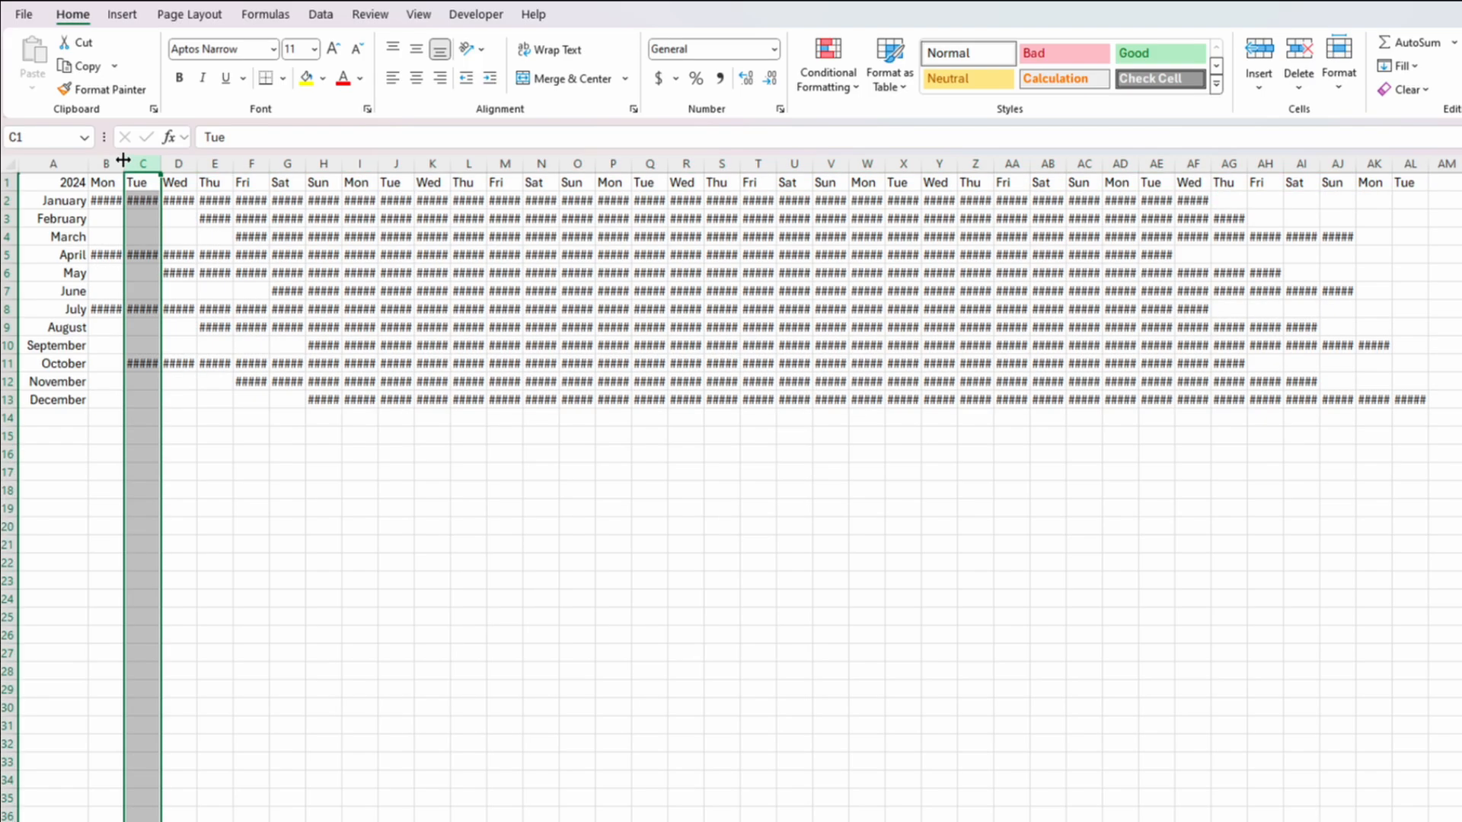
double_click(124, 163)
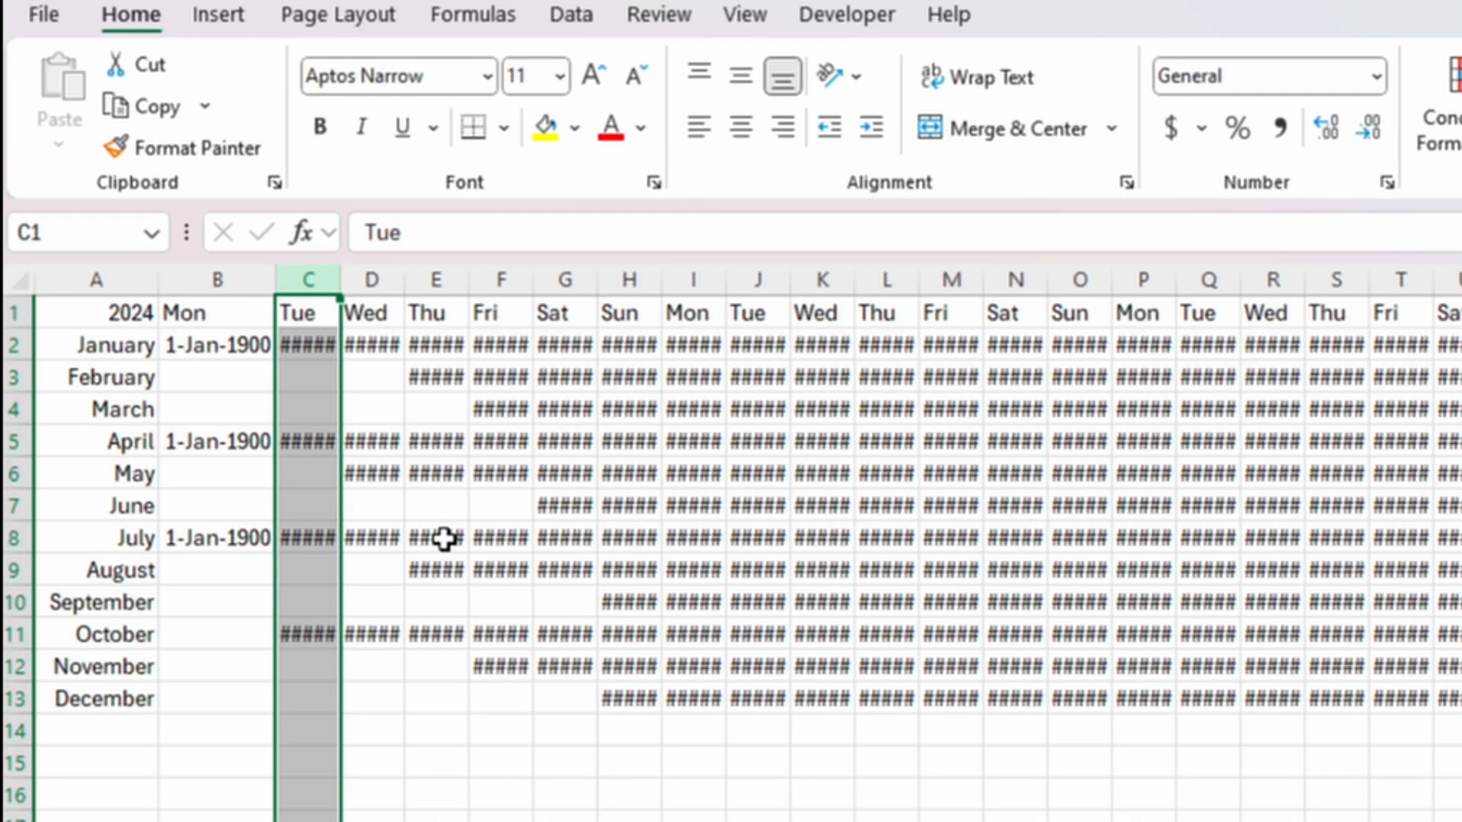
Inspect the underlying date values of the January, April and July first days and along the January row.
click(246, 309)
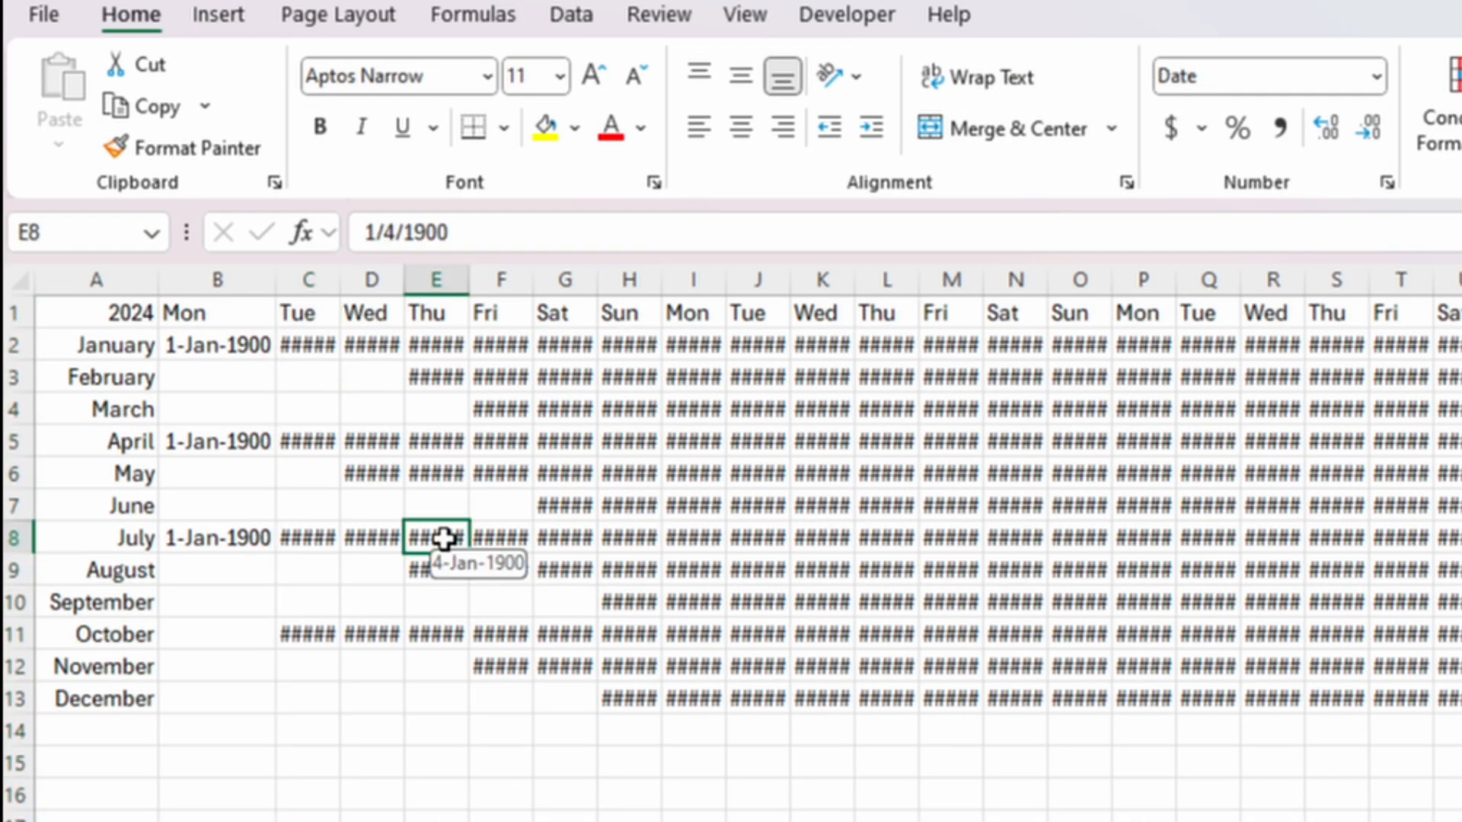
click(240, 349)
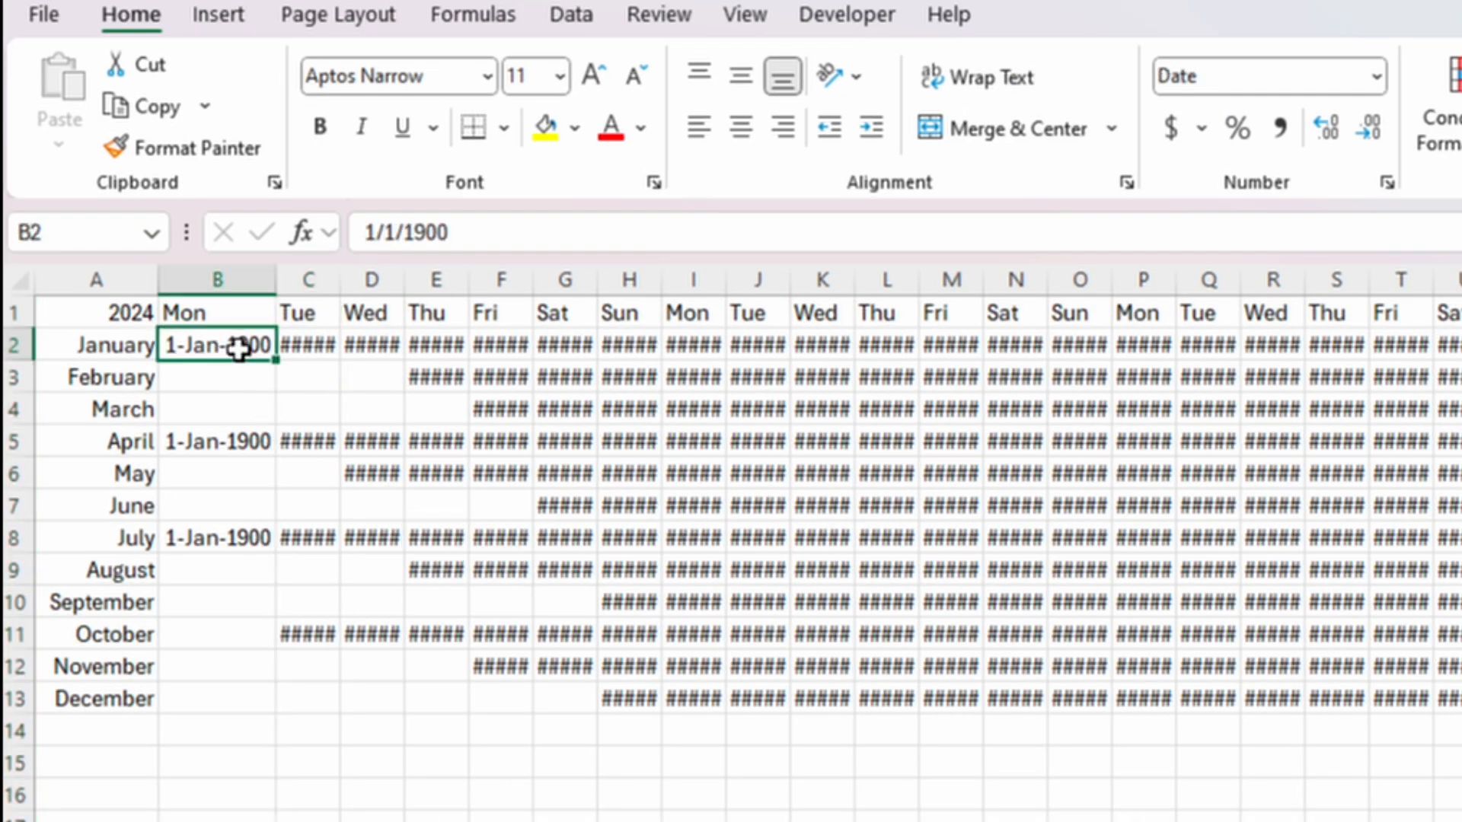
click(221, 441)
click(212, 533)
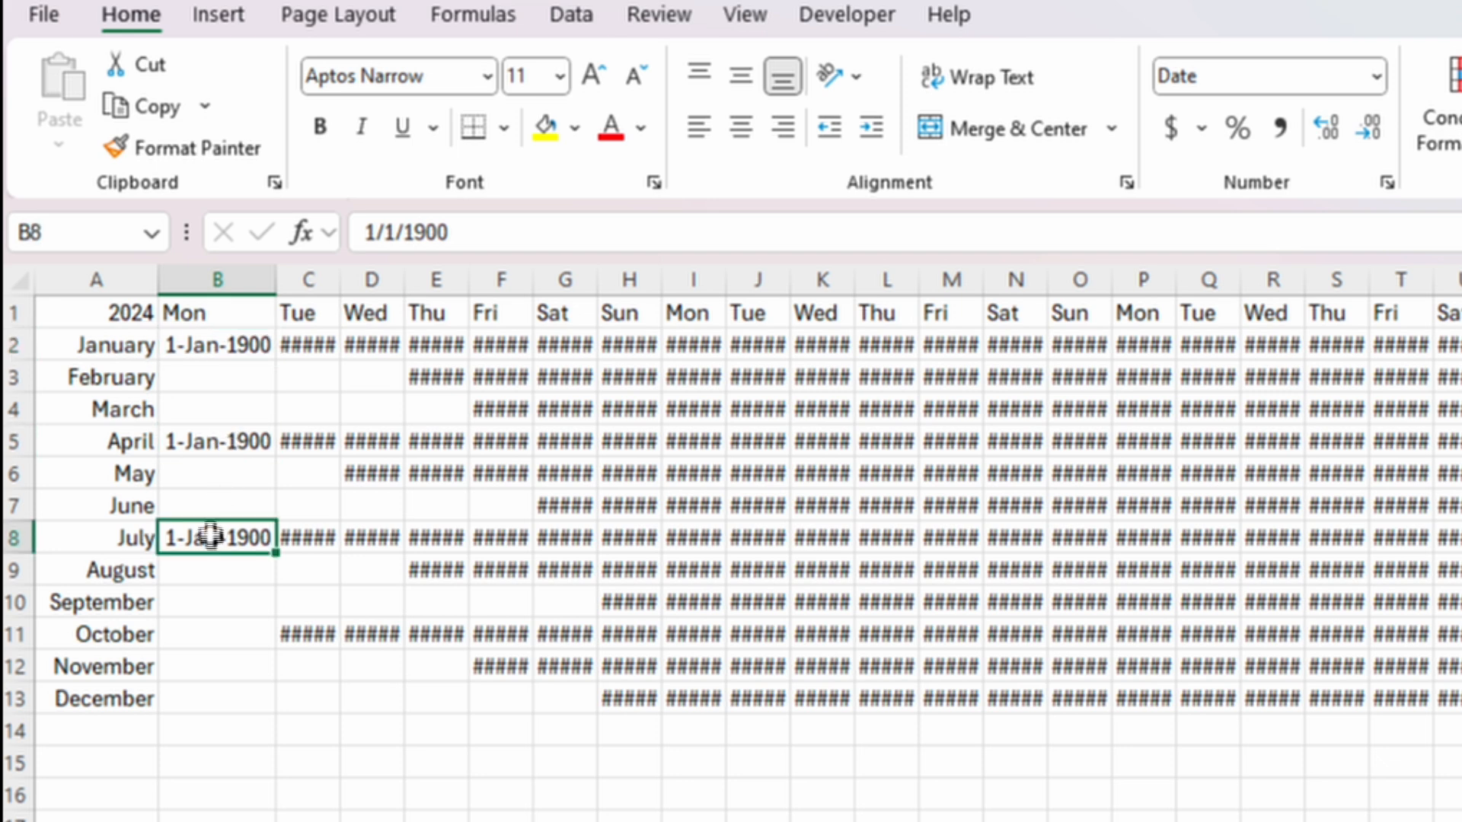
click(303, 348)
click(373, 341)
click(426, 341)
click(491, 339)
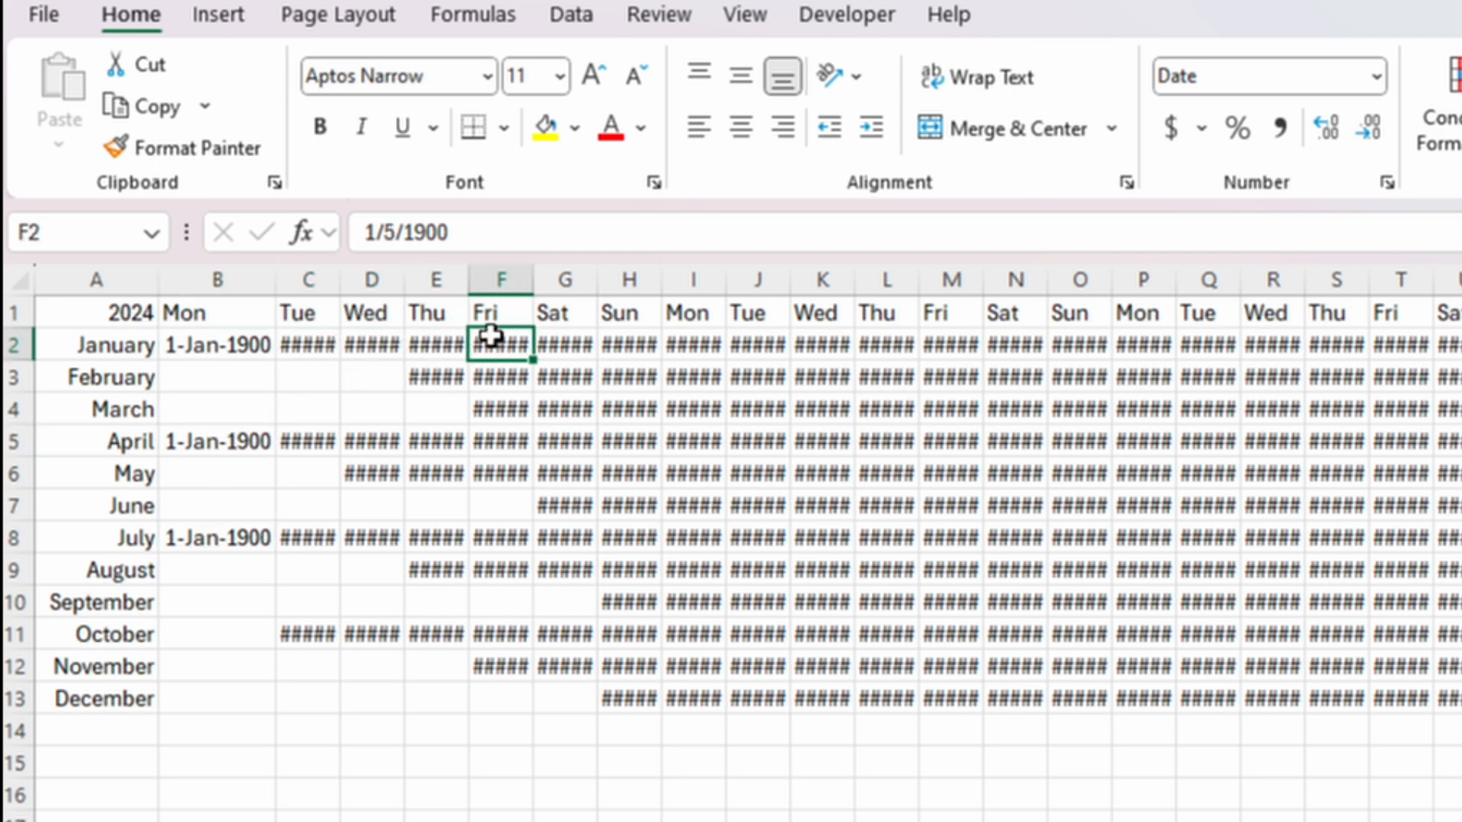
click(582, 341)
click(618, 343)
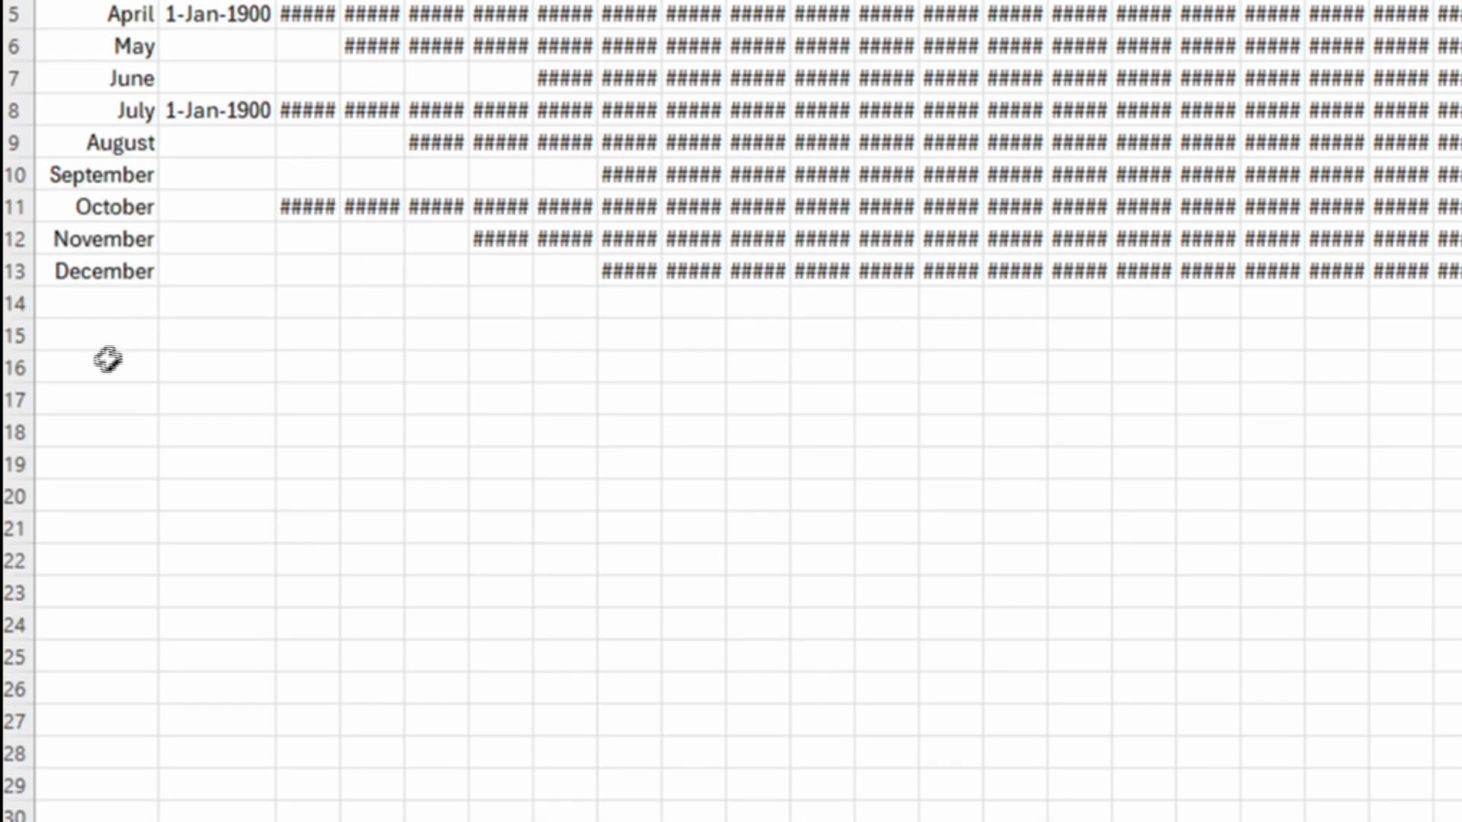
Fill A16:A27 below the calendar with the month numbers 1 to 12 in General number format.
click(113, 369)
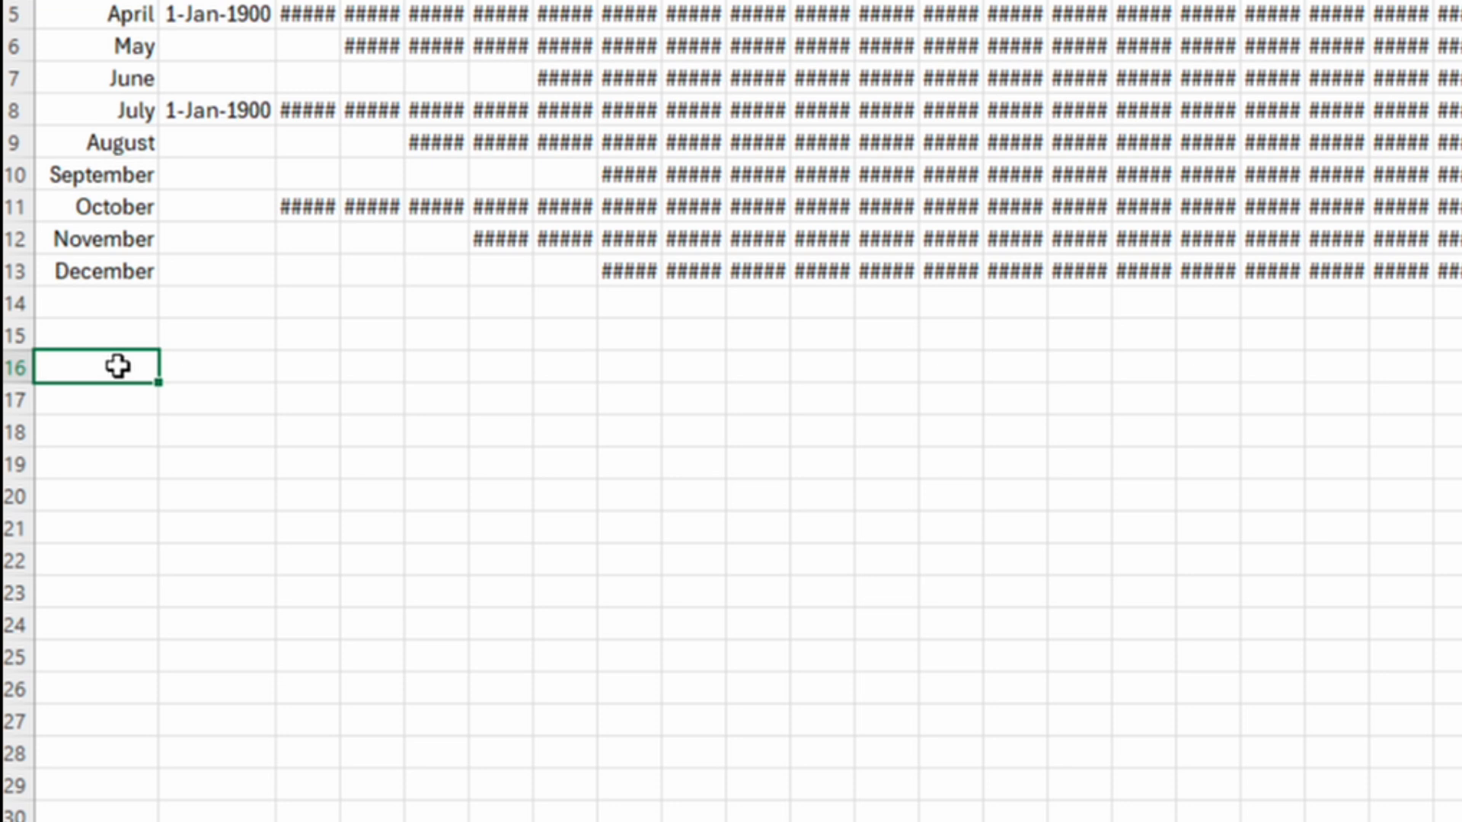
text(1)
key(Return)
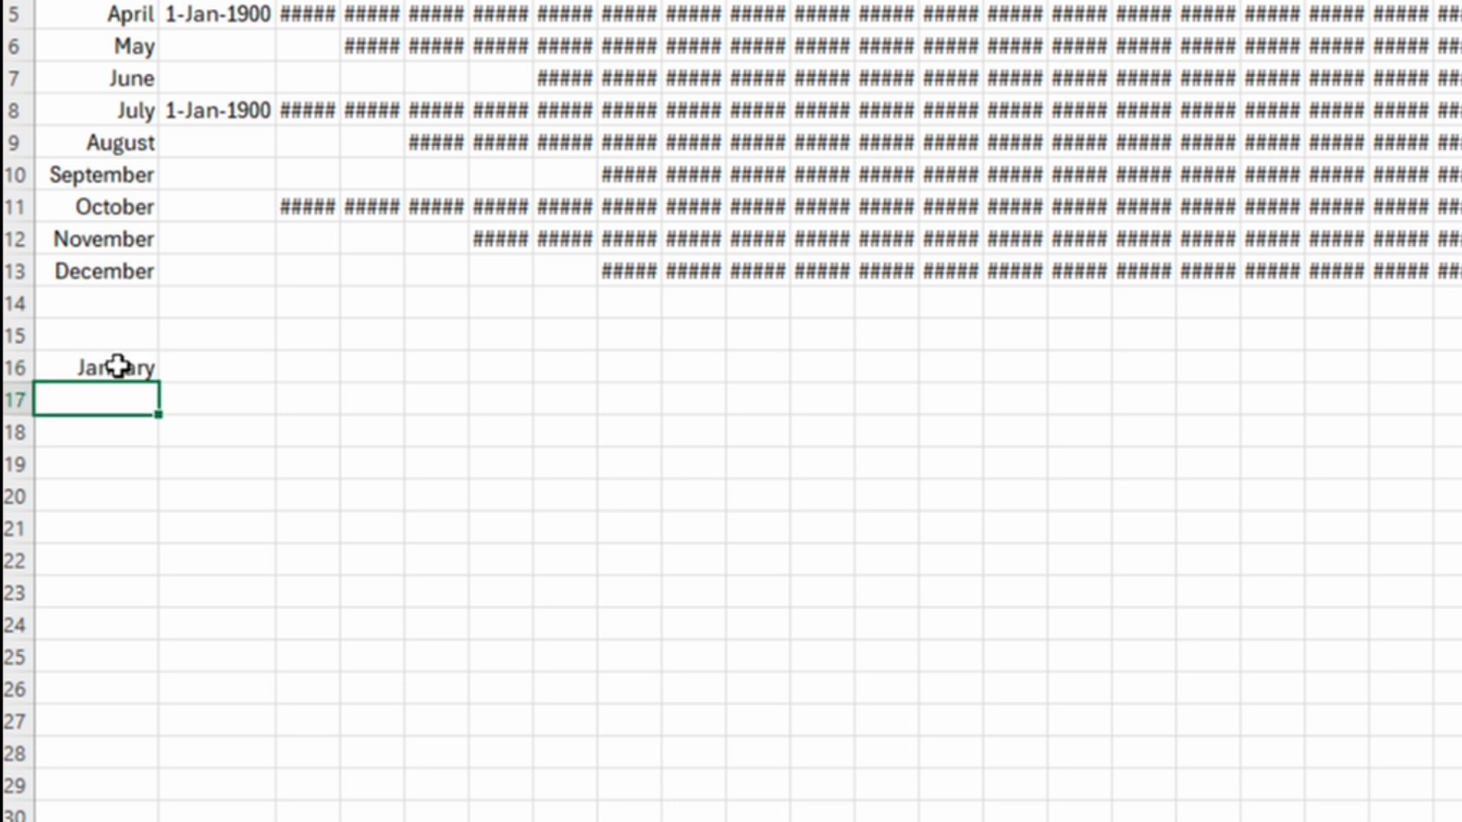
drag(118, 366, 111, 816)
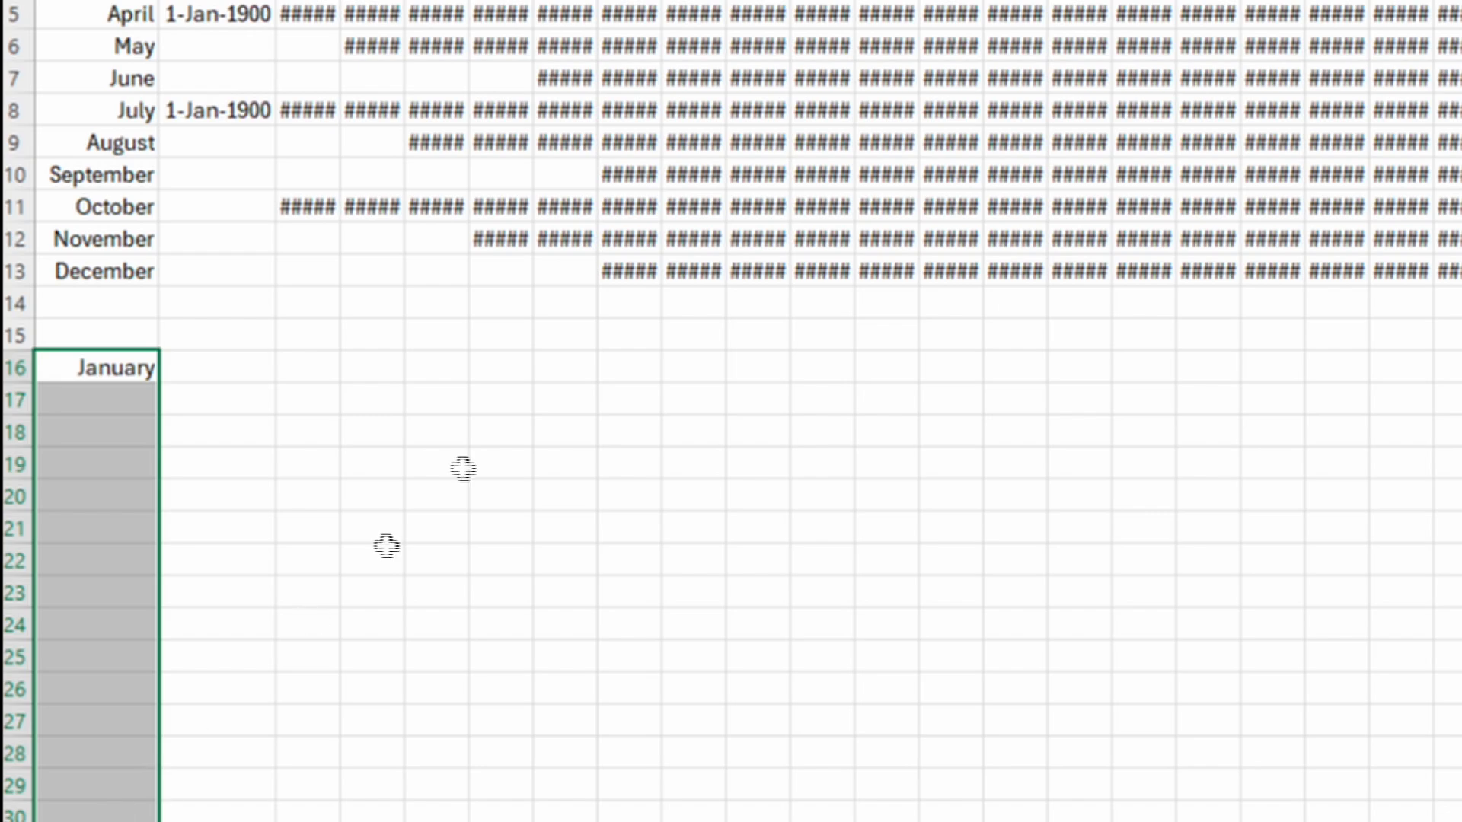
click(1000, 81)
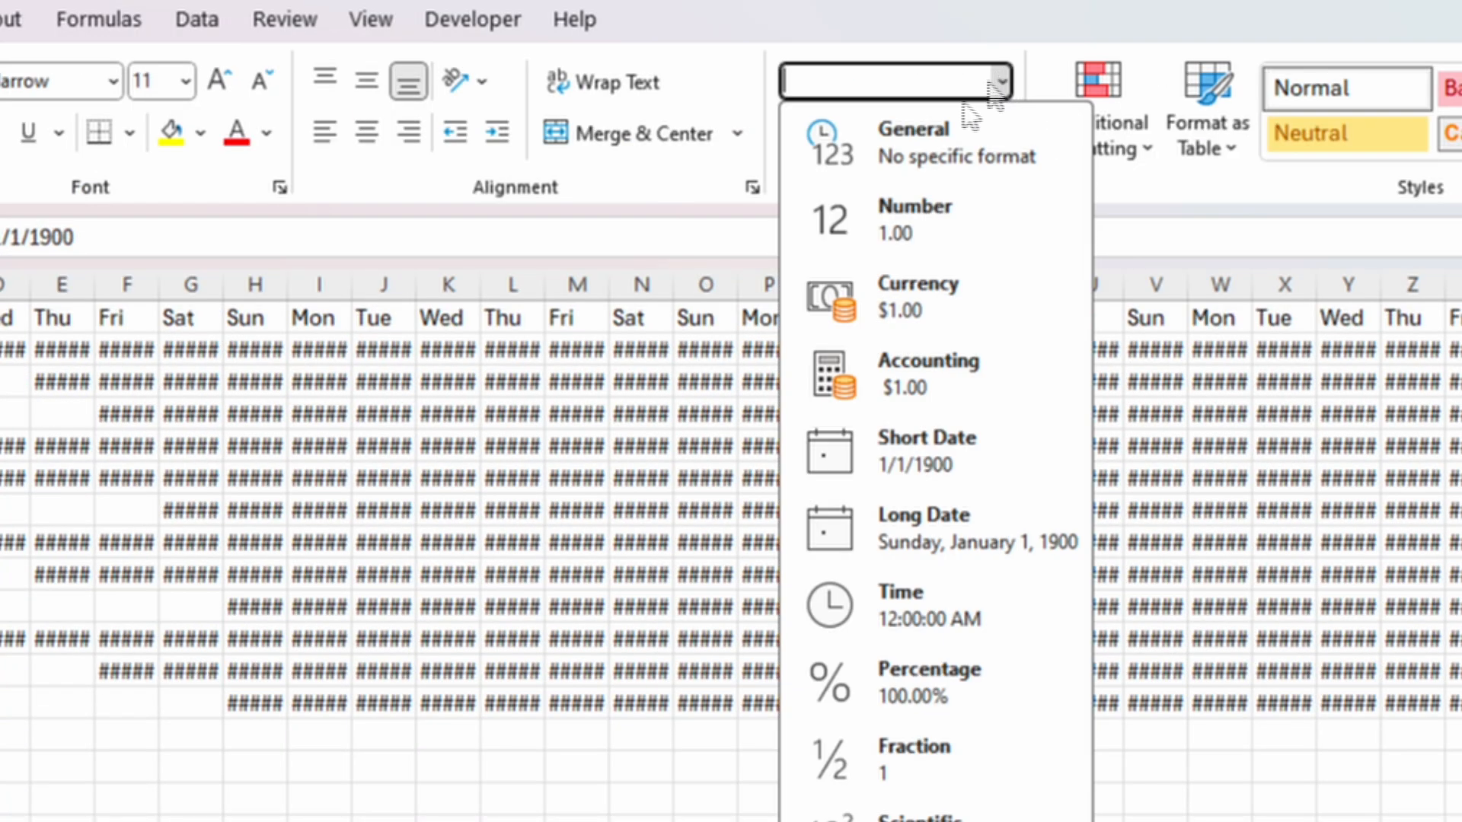
click(907, 167)
click(121, 233)
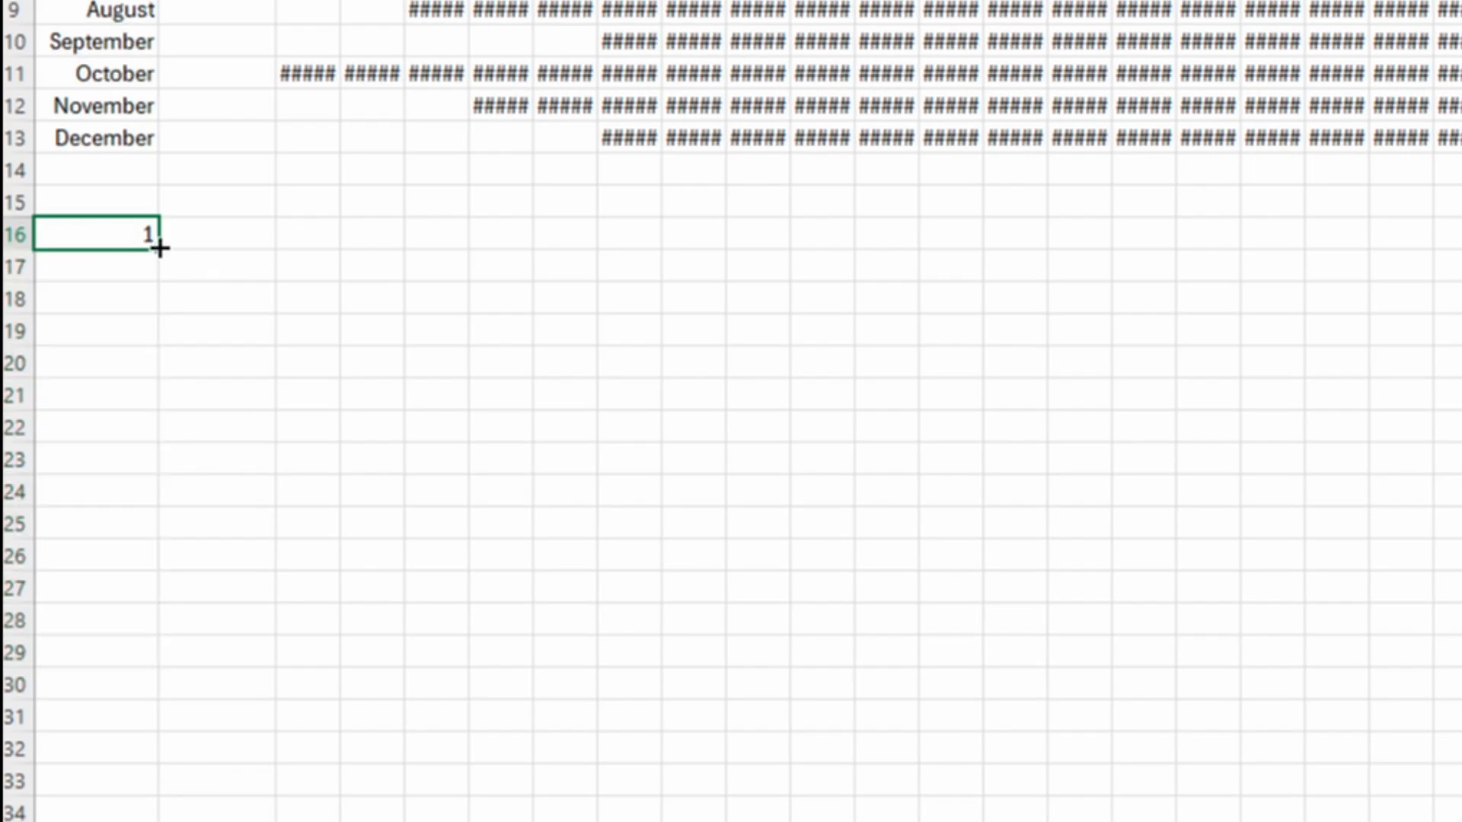
drag(159, 248, 124, 587)
Enter the formula =DATE($A$1,$A16,B2) in cell B16 for January's first day.
click(225, 232)
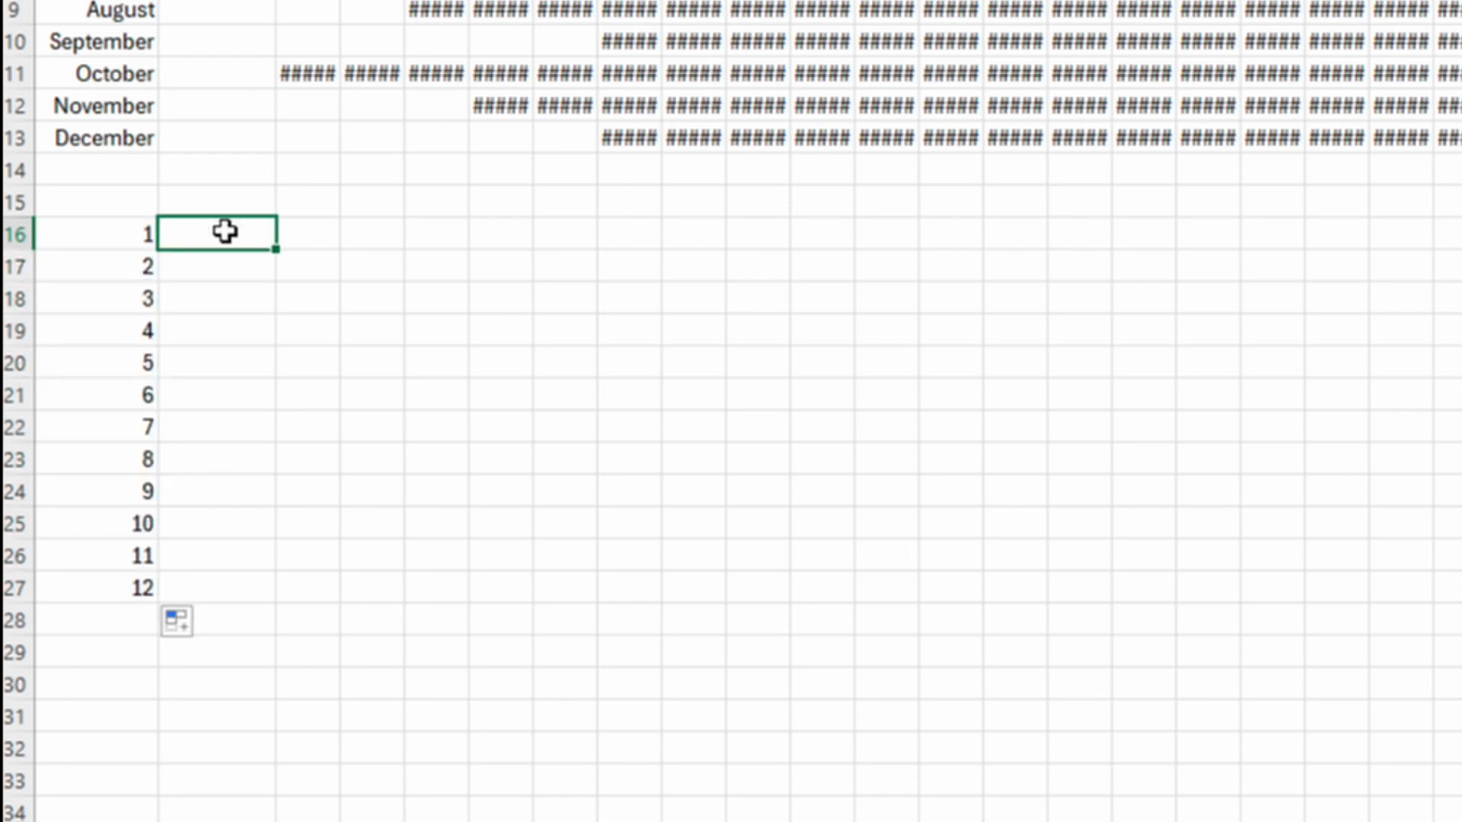
text(=DATE()
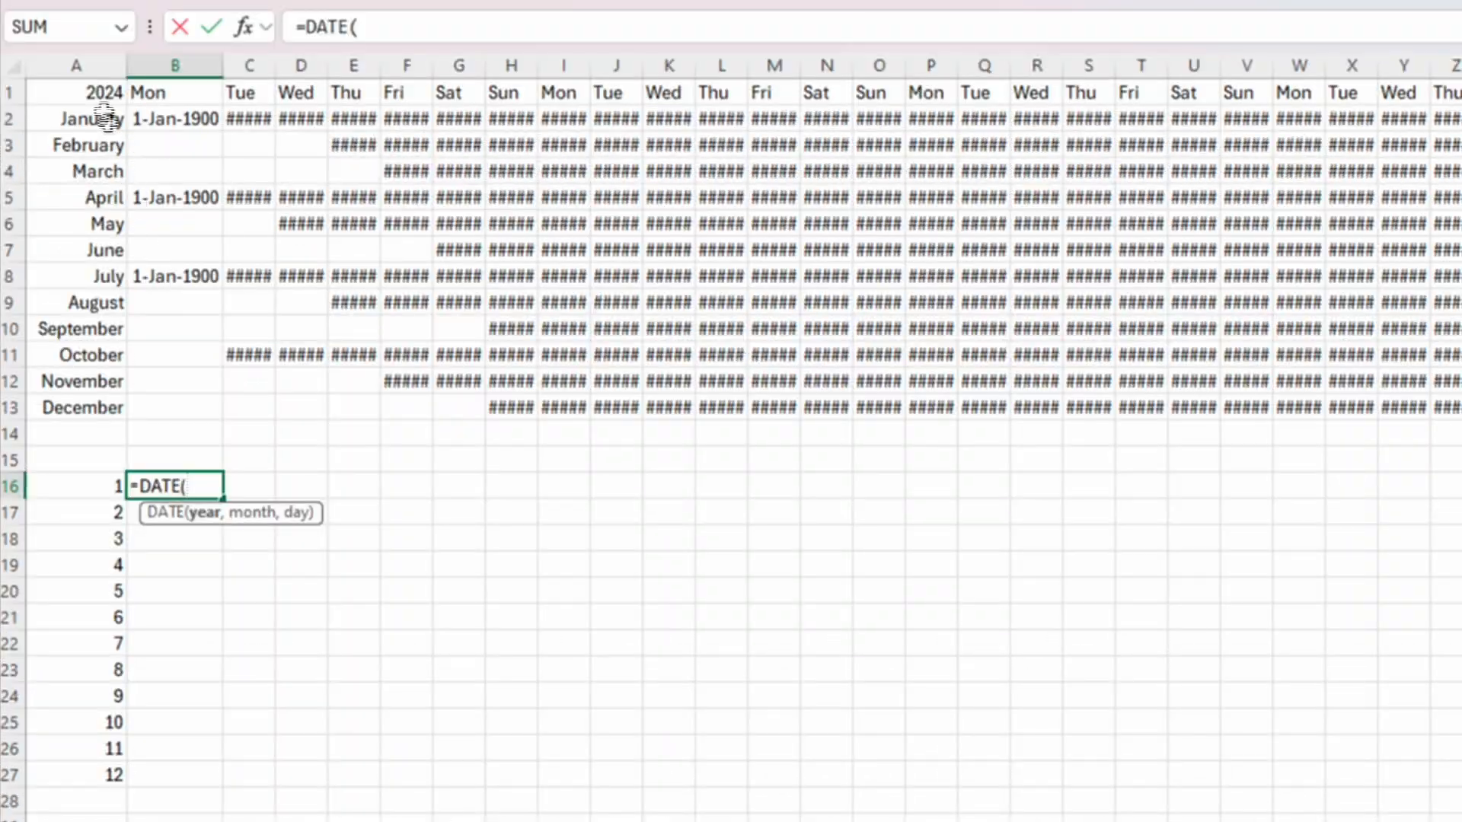
click(91, 94)
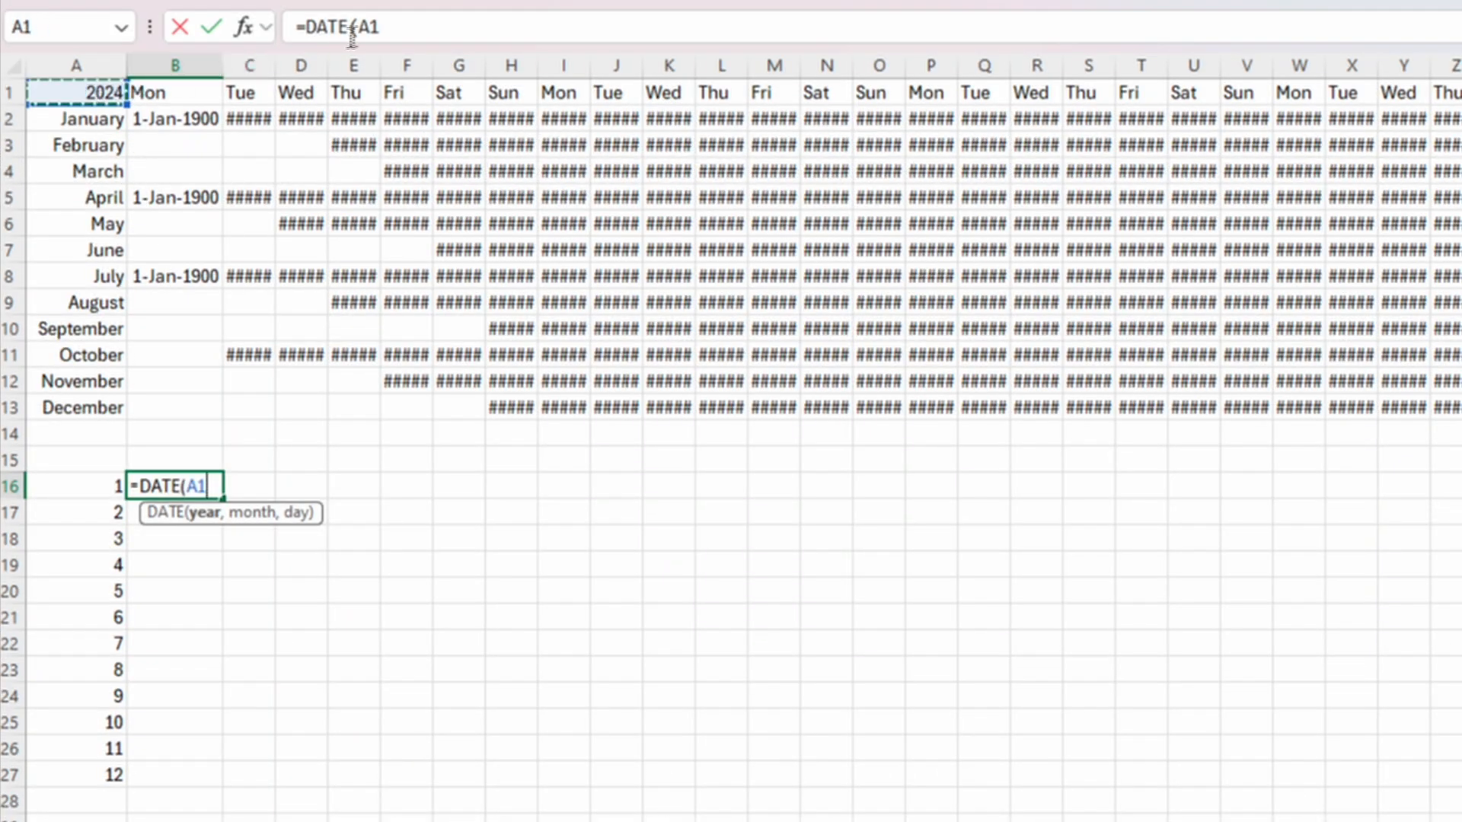
click(360, 29)
text($)
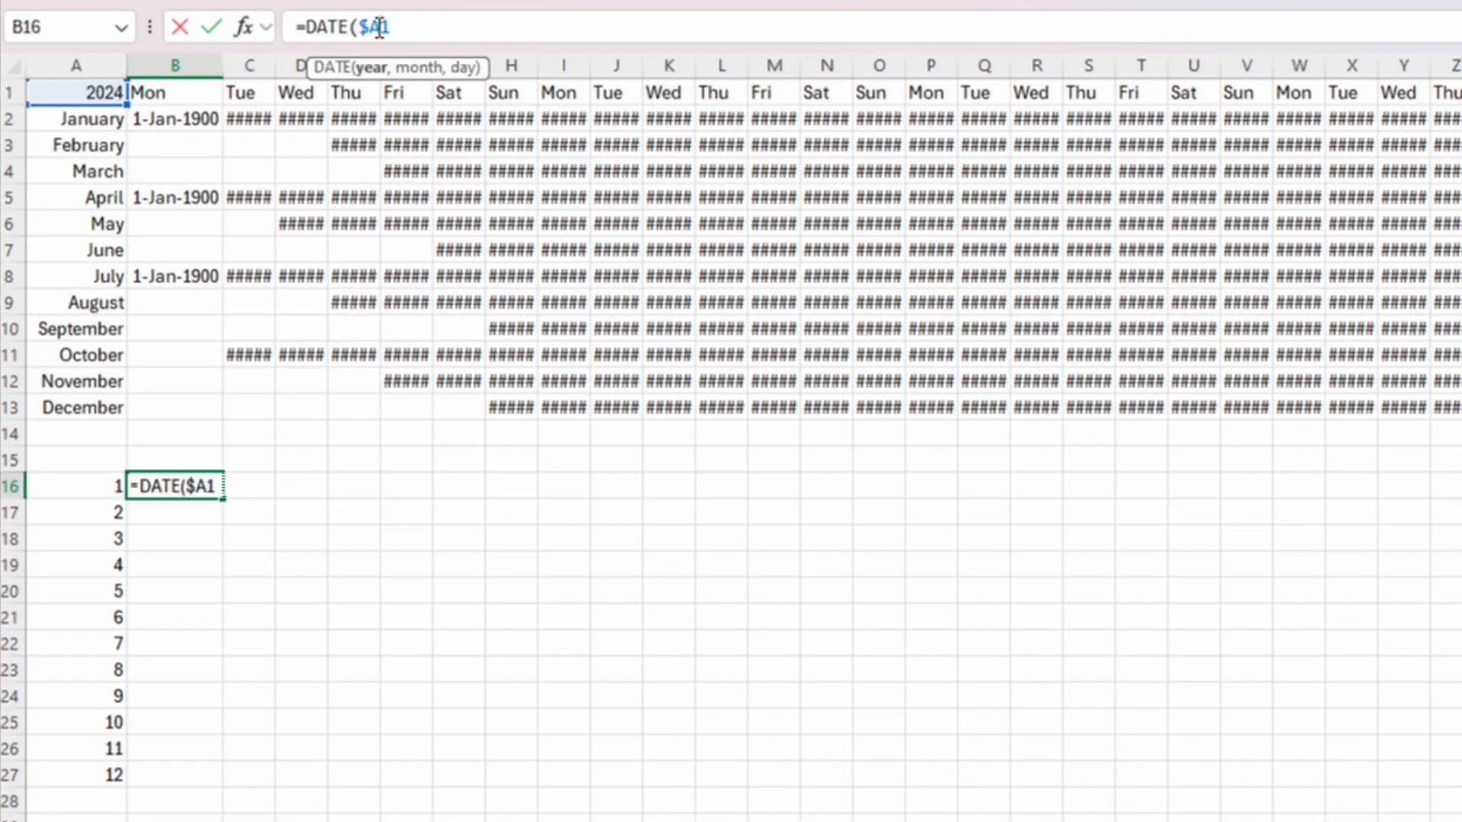
click(379, 28)
text($1,)
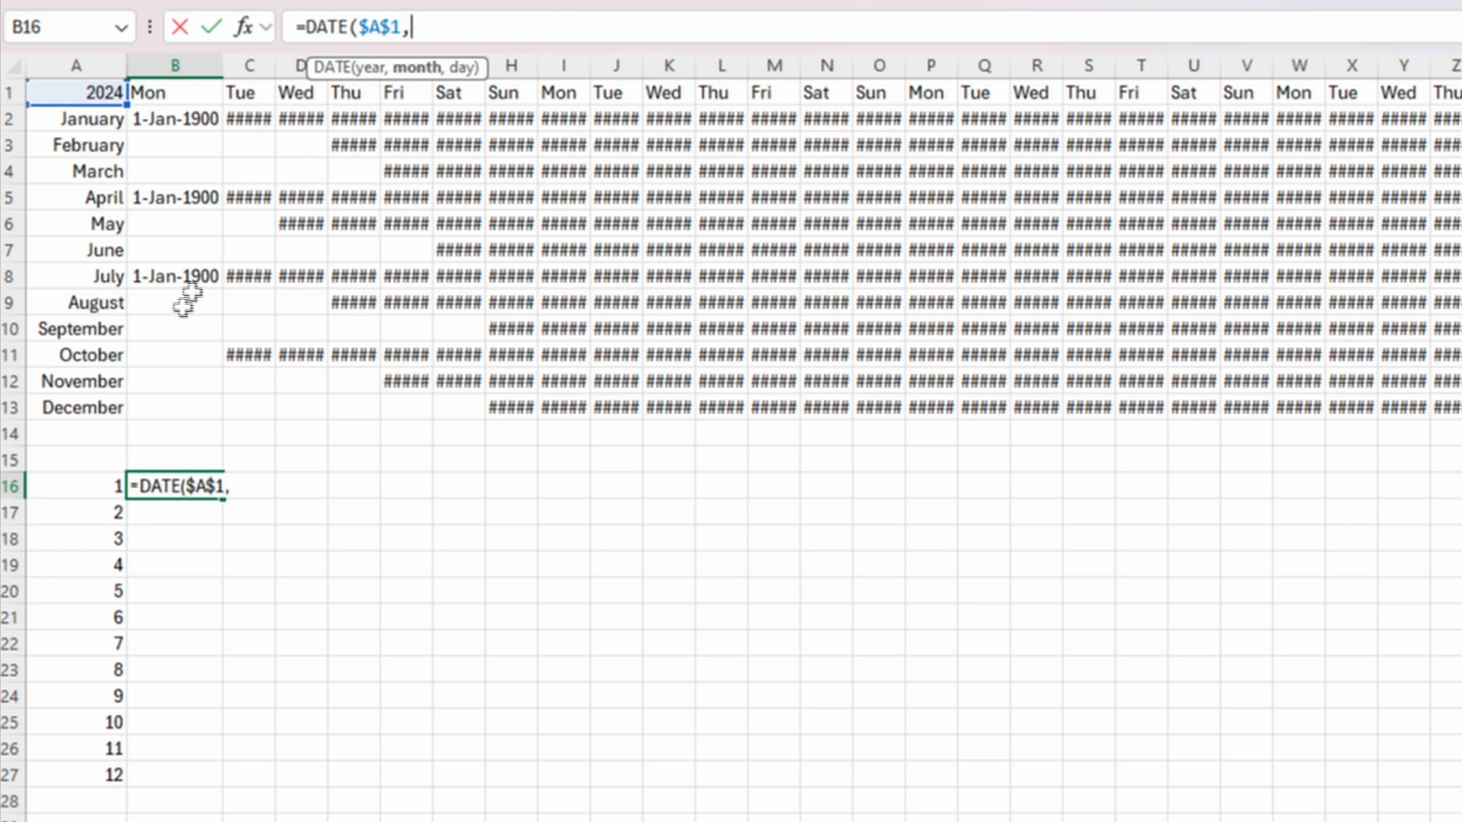
click(84, 488)
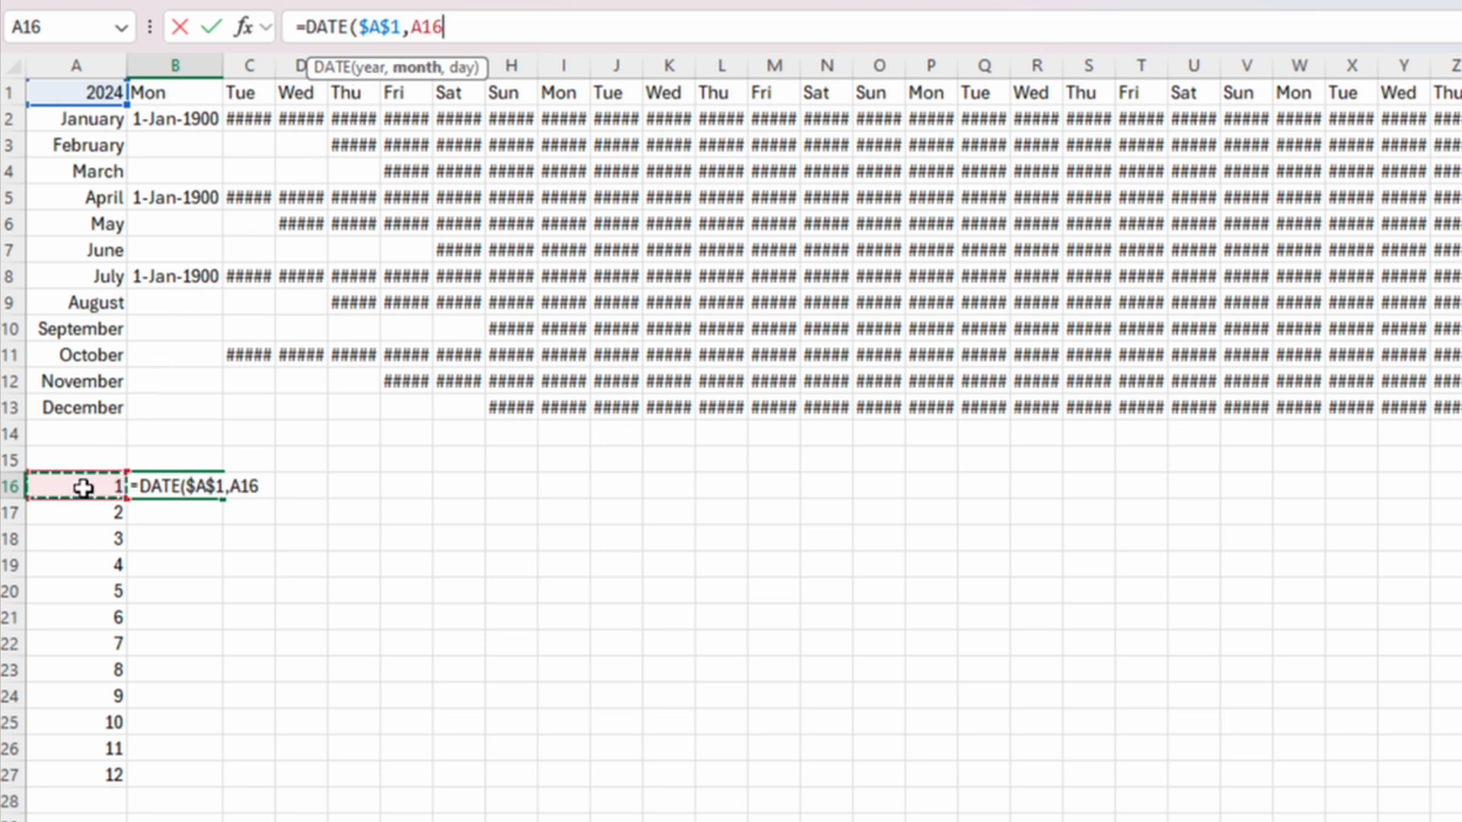
click(415, 27)
text($1)
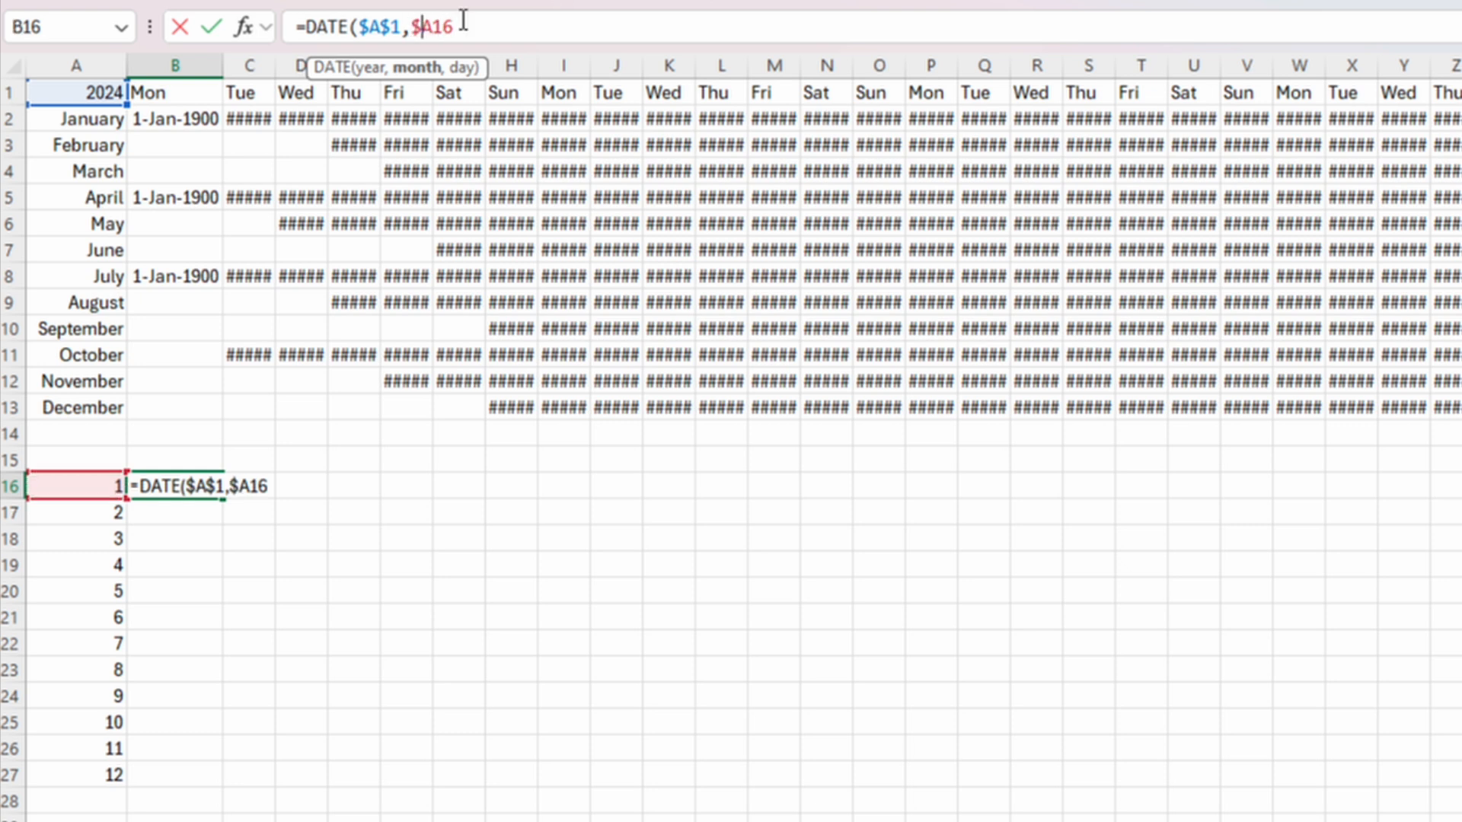
text(,)
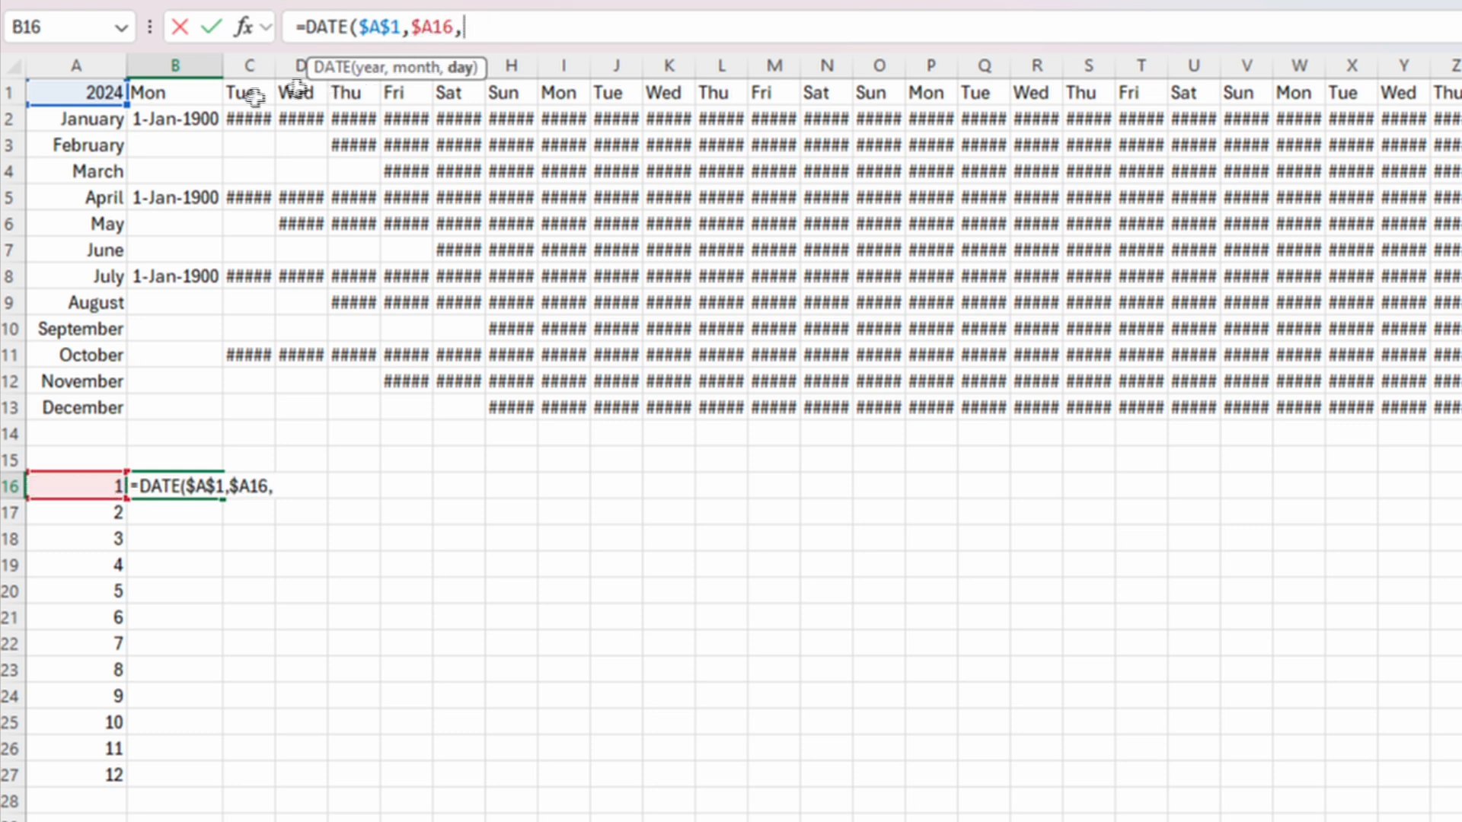
click(181, 121)
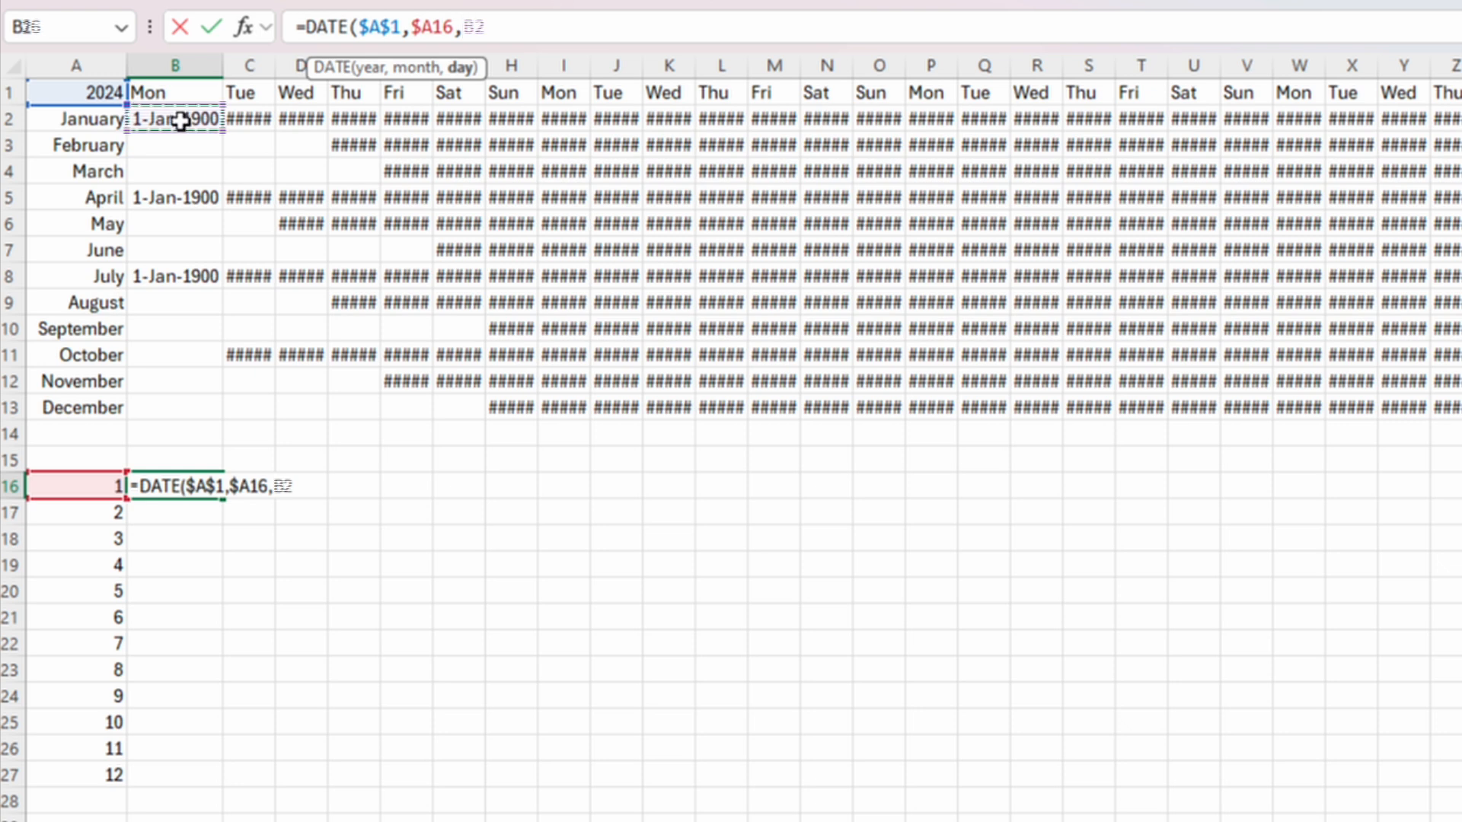
text())
key(Return)
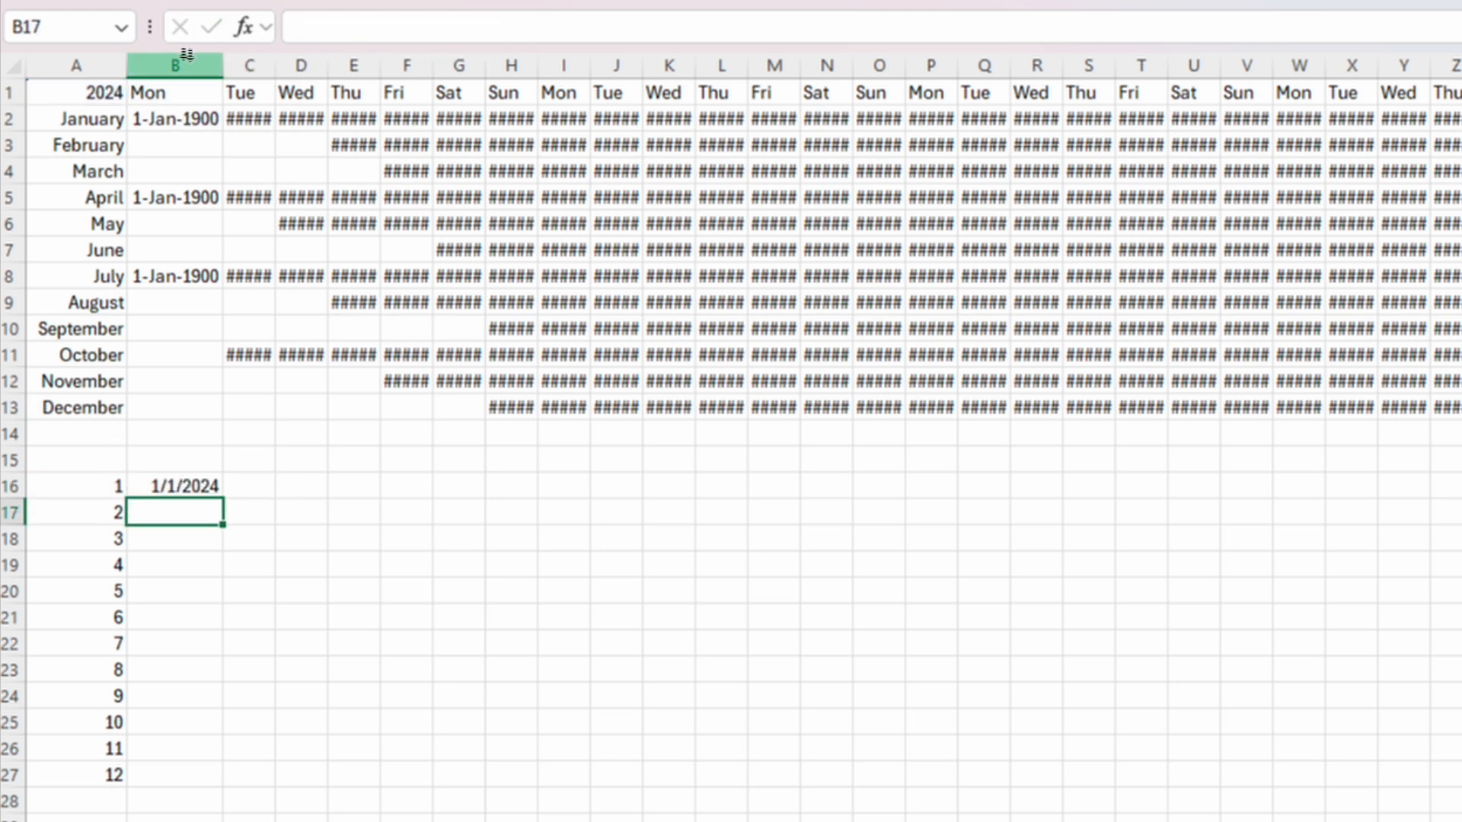
Set the width of columns B through AL to 11.
drag(176, 59, 1352, 153)
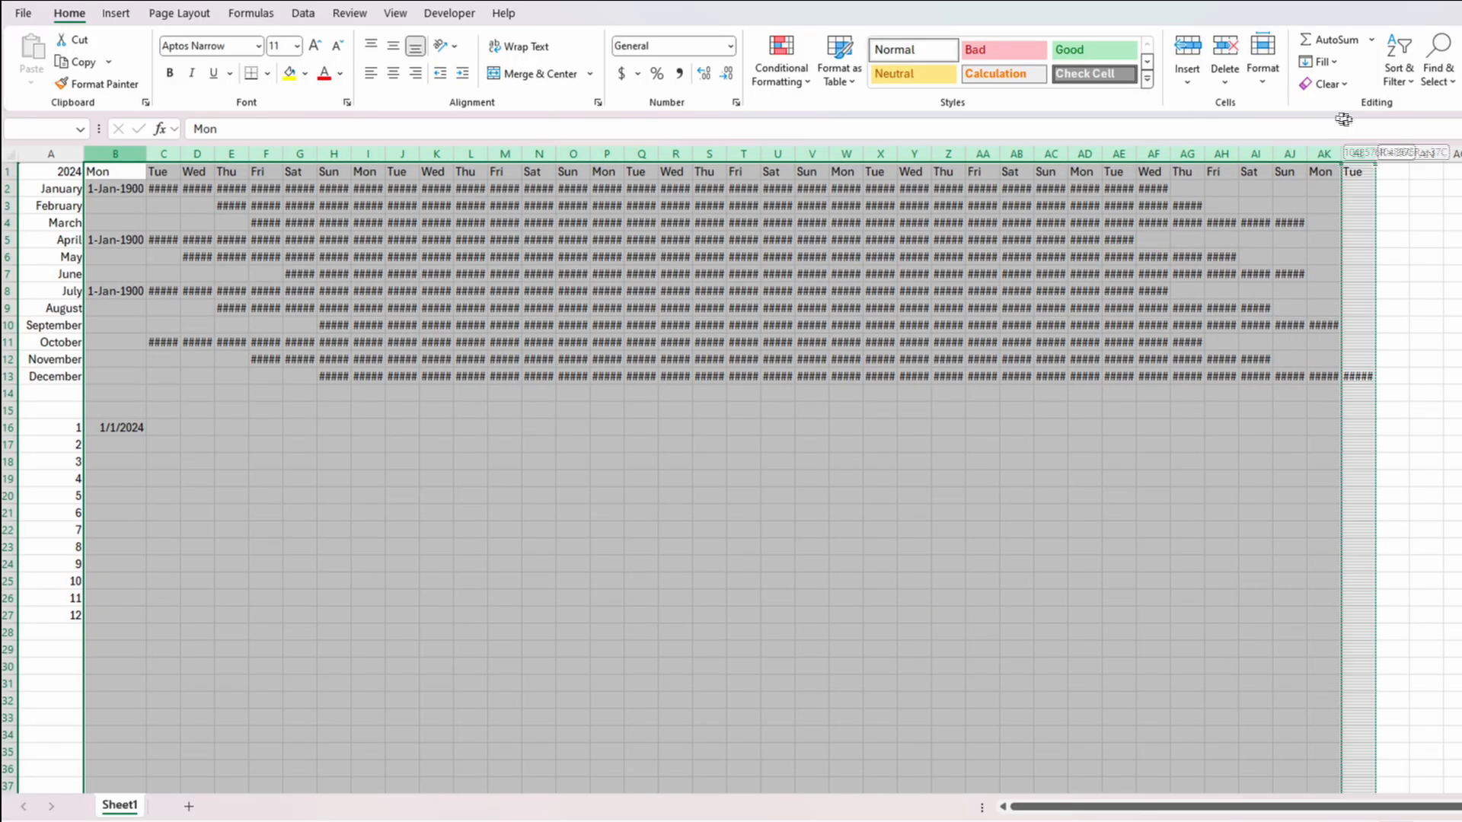
right_click(1352, 153)
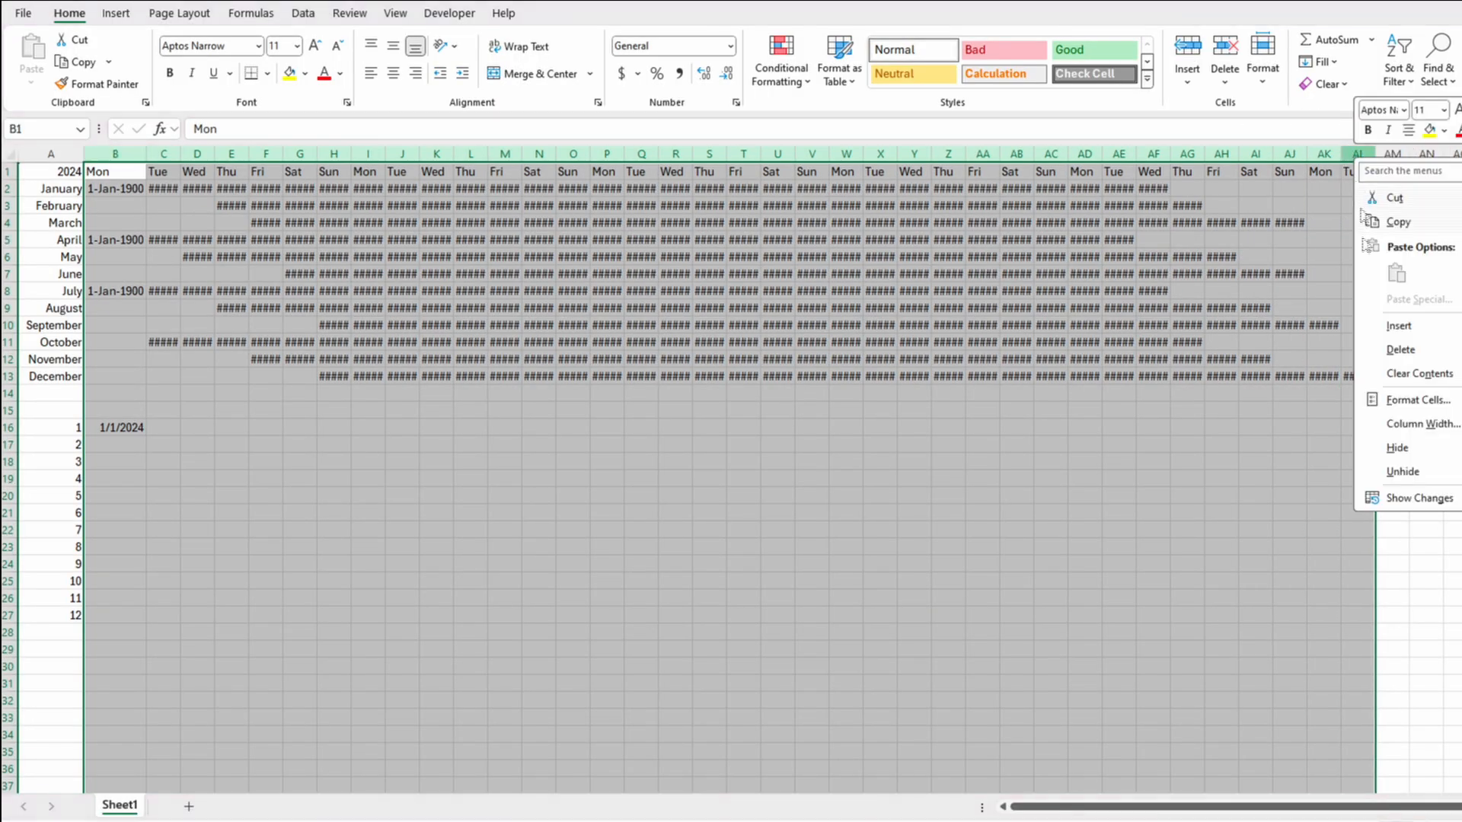
click(1419, 435)
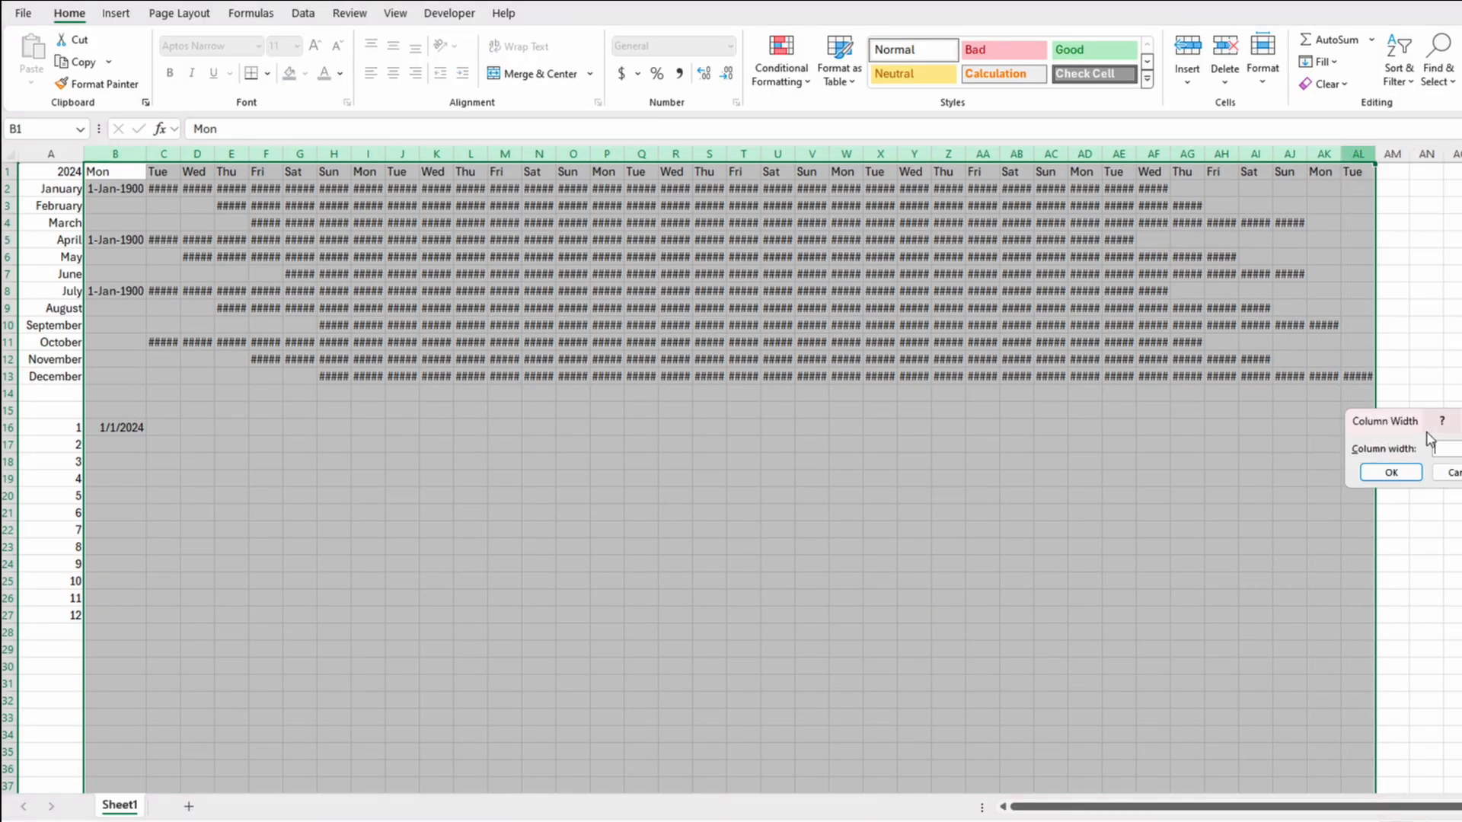
text(11)
click(1391, 473)
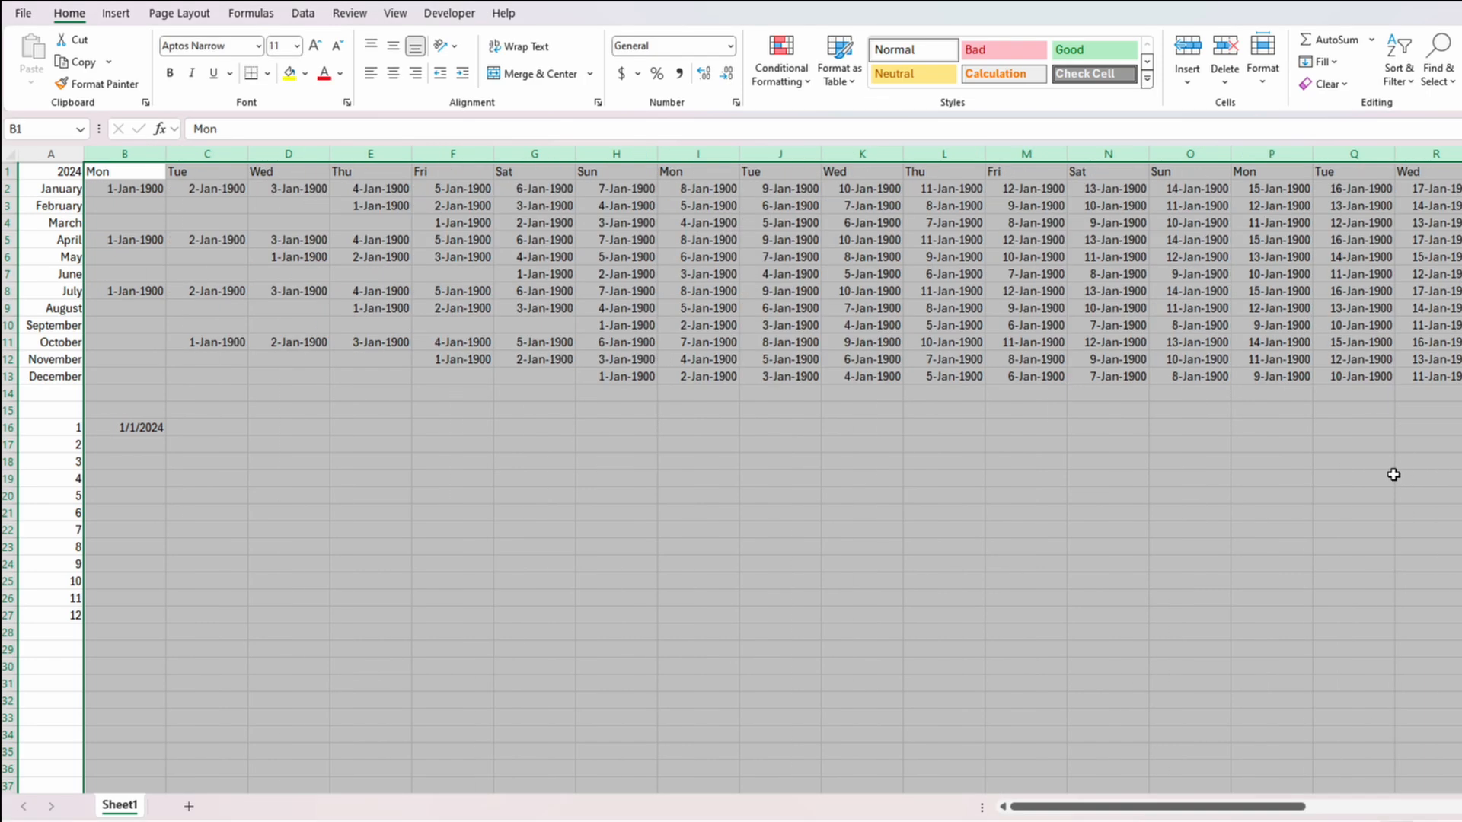
Fill the B16 date formula across row 16 under the weekday columns and check the cells beyond January's last day.
click(129, 427)
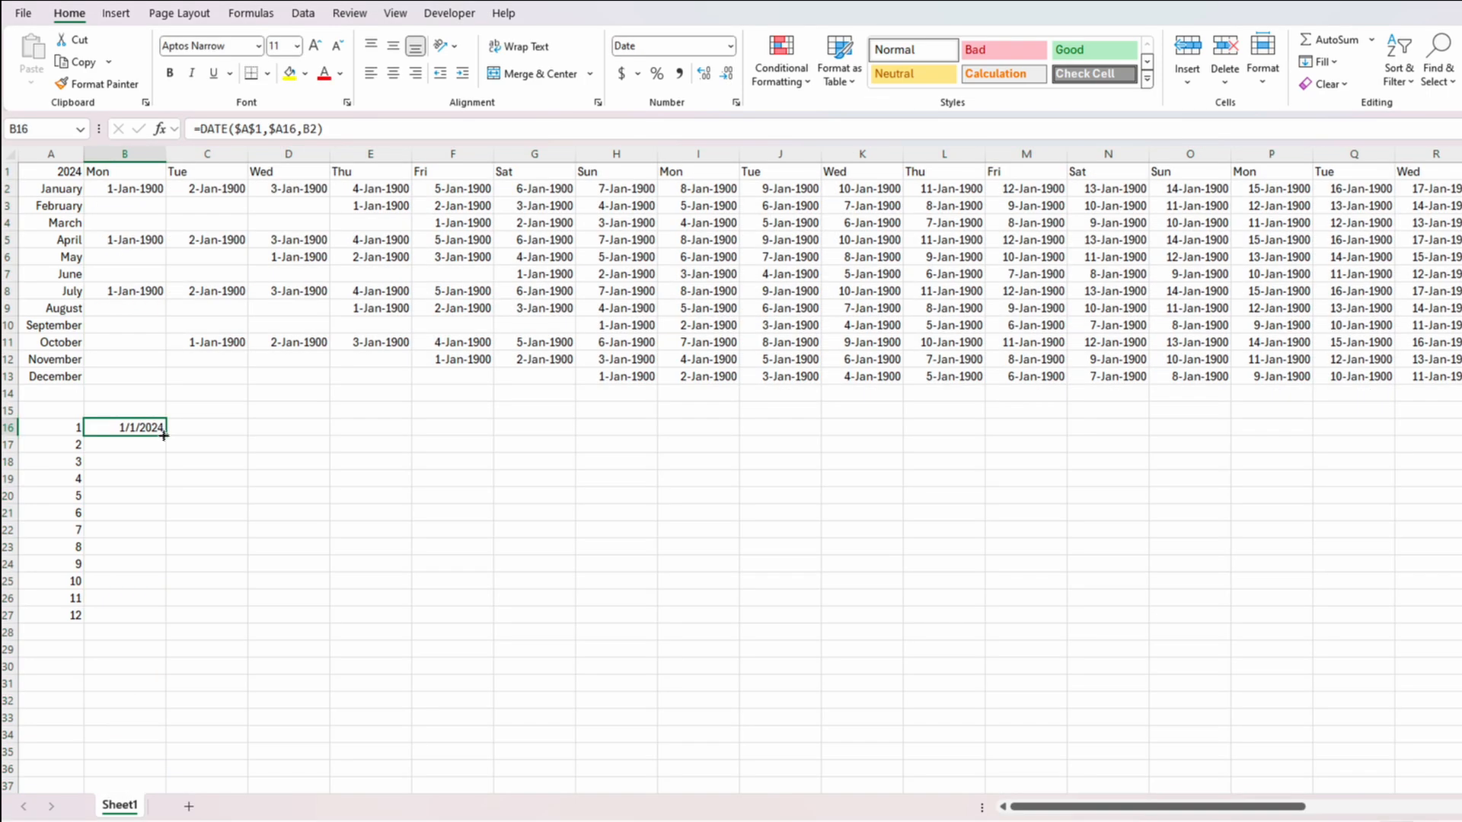
drag(165, 436, 1458, 504)
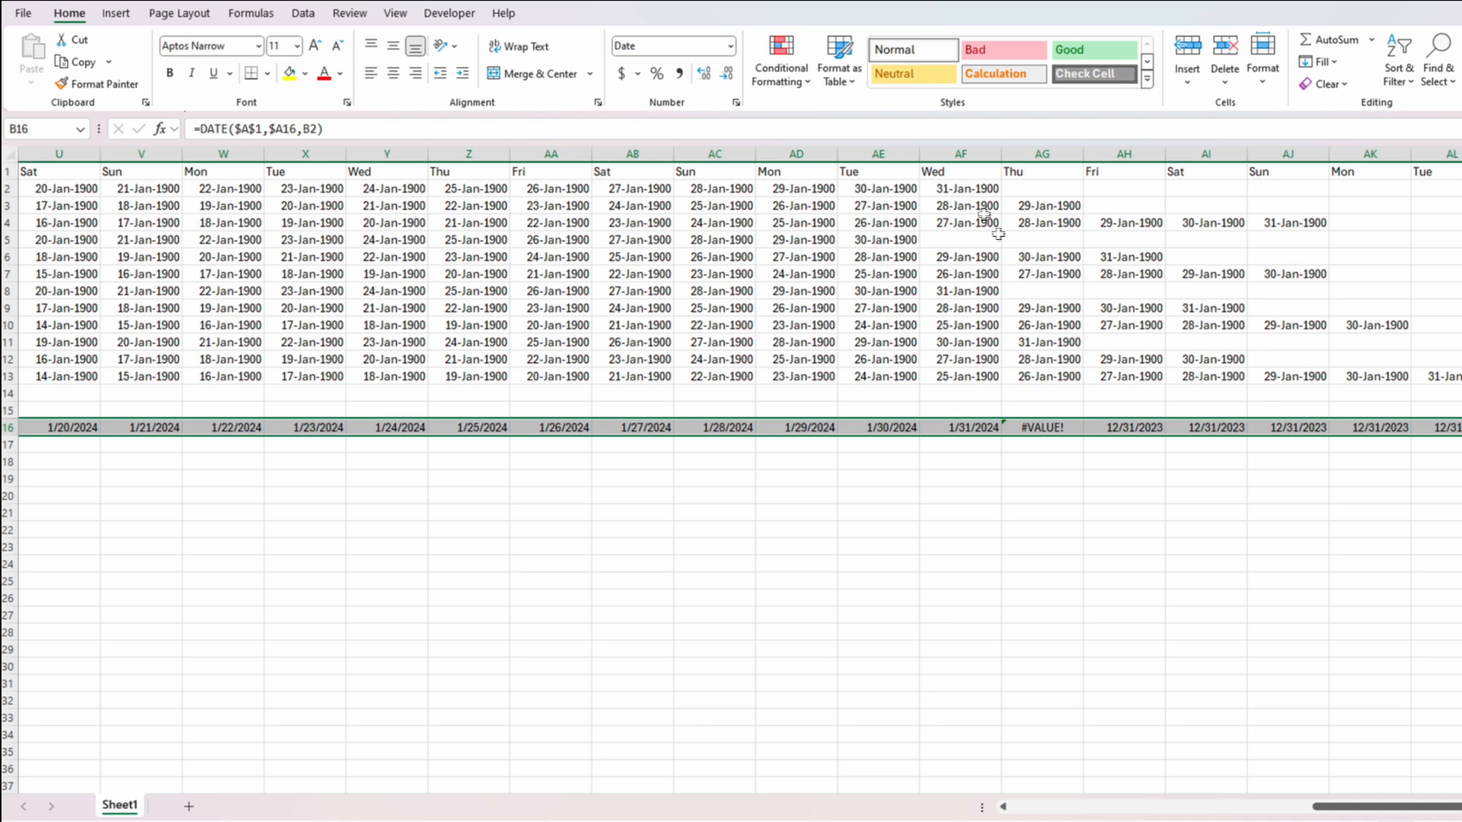
click(968, 427)
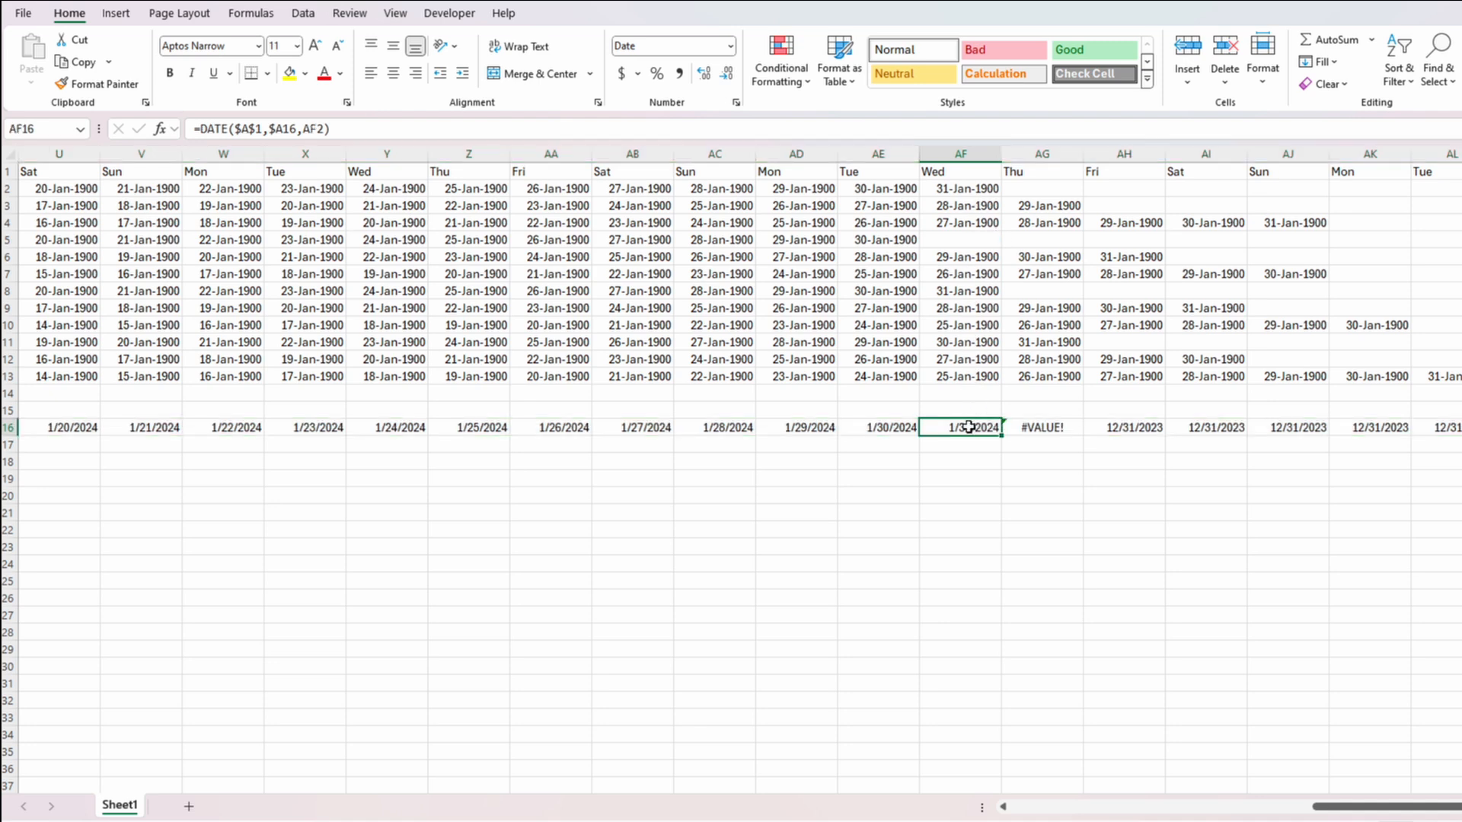
drag(1106, 427, 1461, 434)
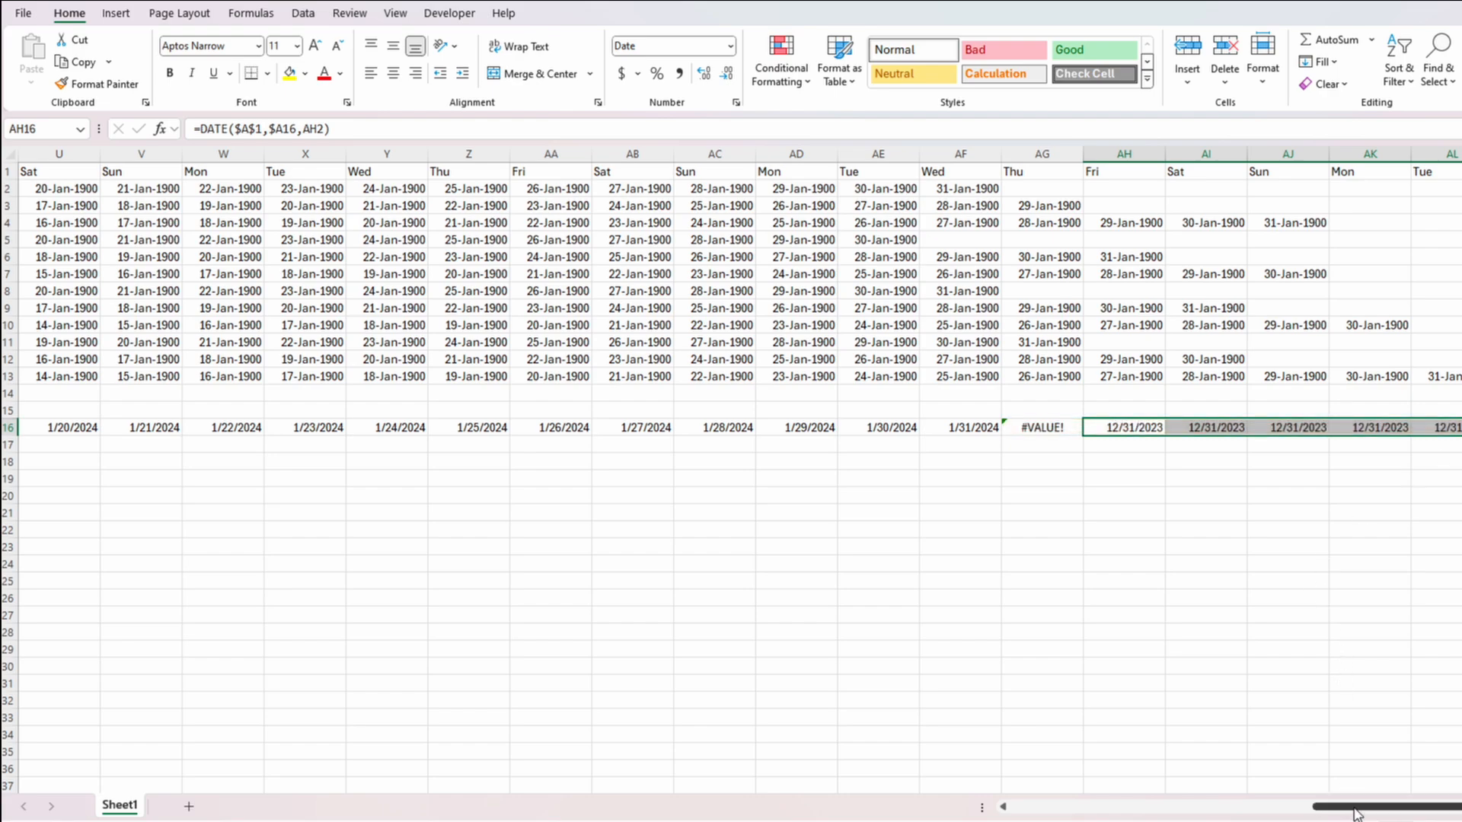
drag(1356, 813, 1050, 813)
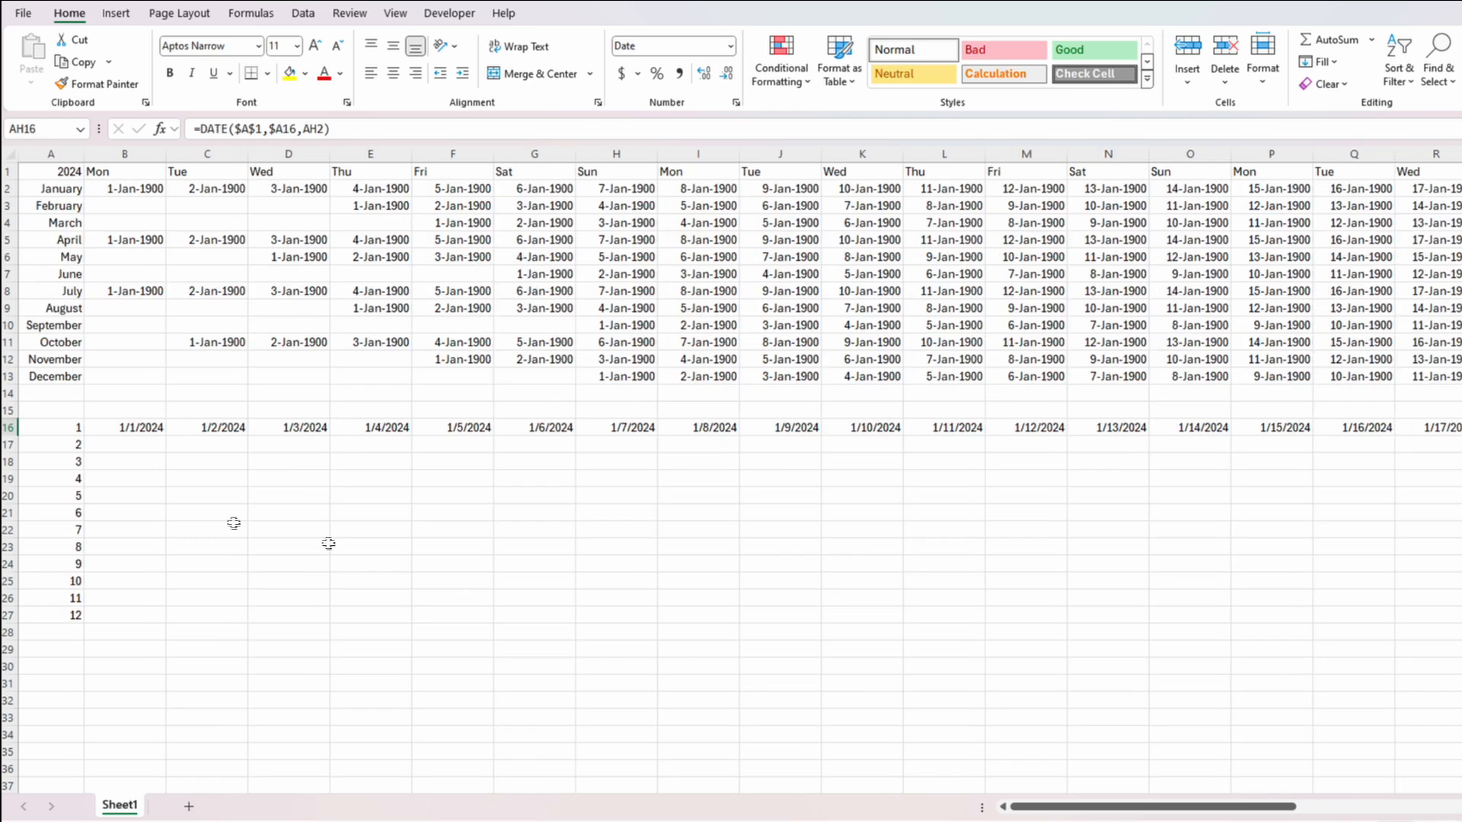
Change the B16 formula to =DATE($A$1,$A16,IF(ISBLANK(B2),"",B2)) so that blank days are handled.
click(136, 428)
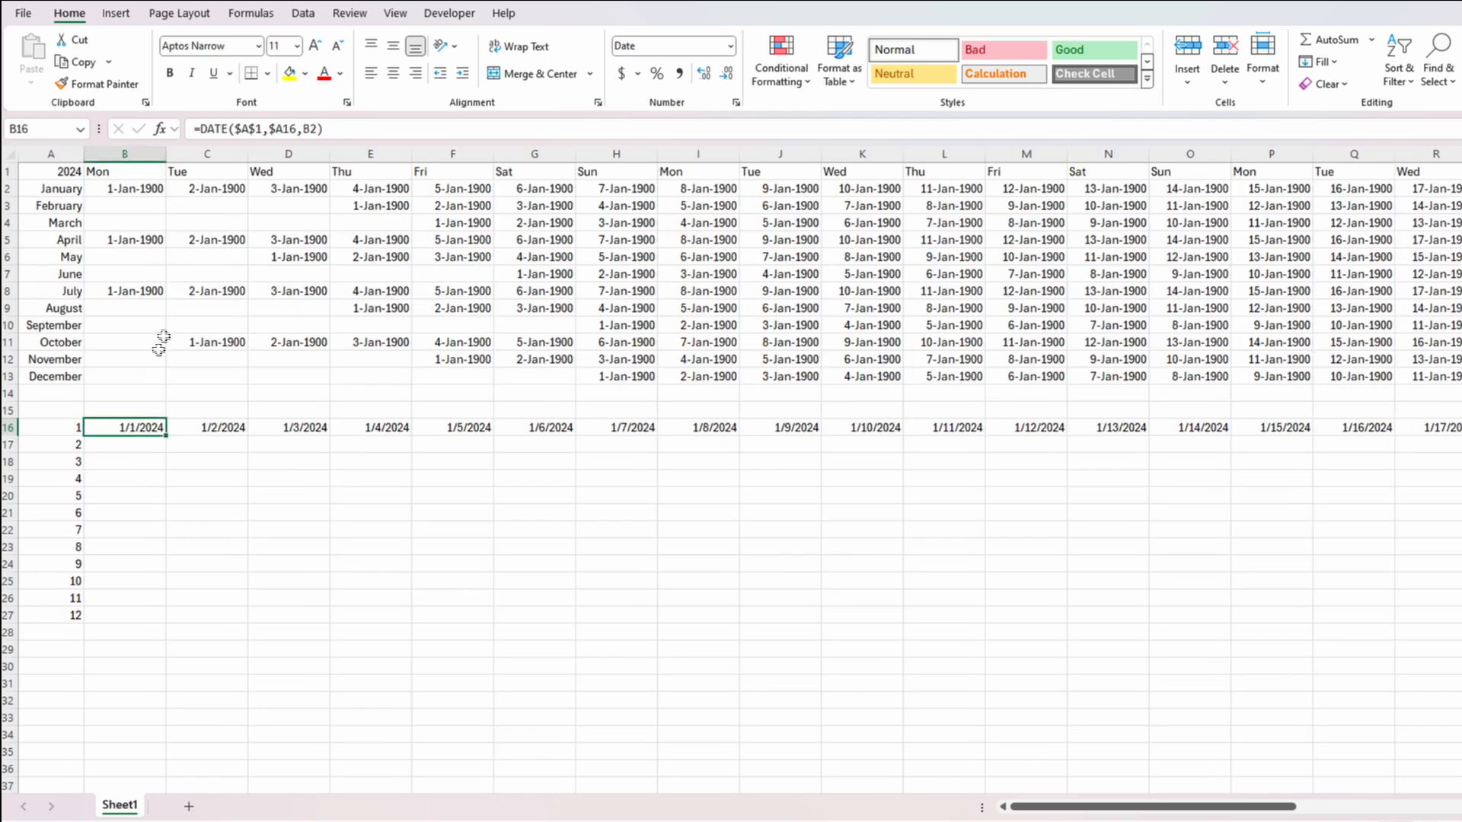
double_click(306, 129)
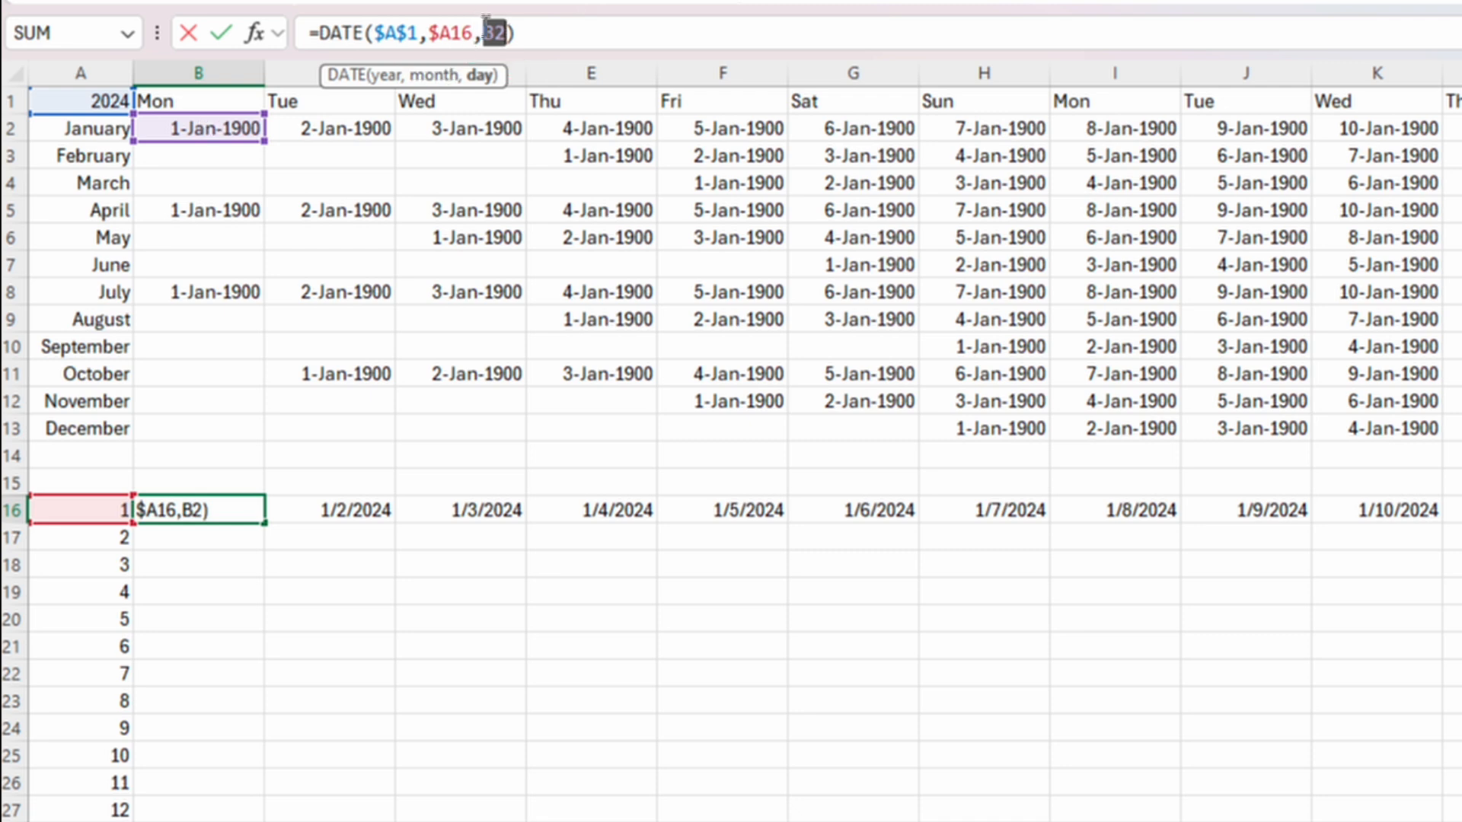
click(486, 29)
text(ISBLANK()
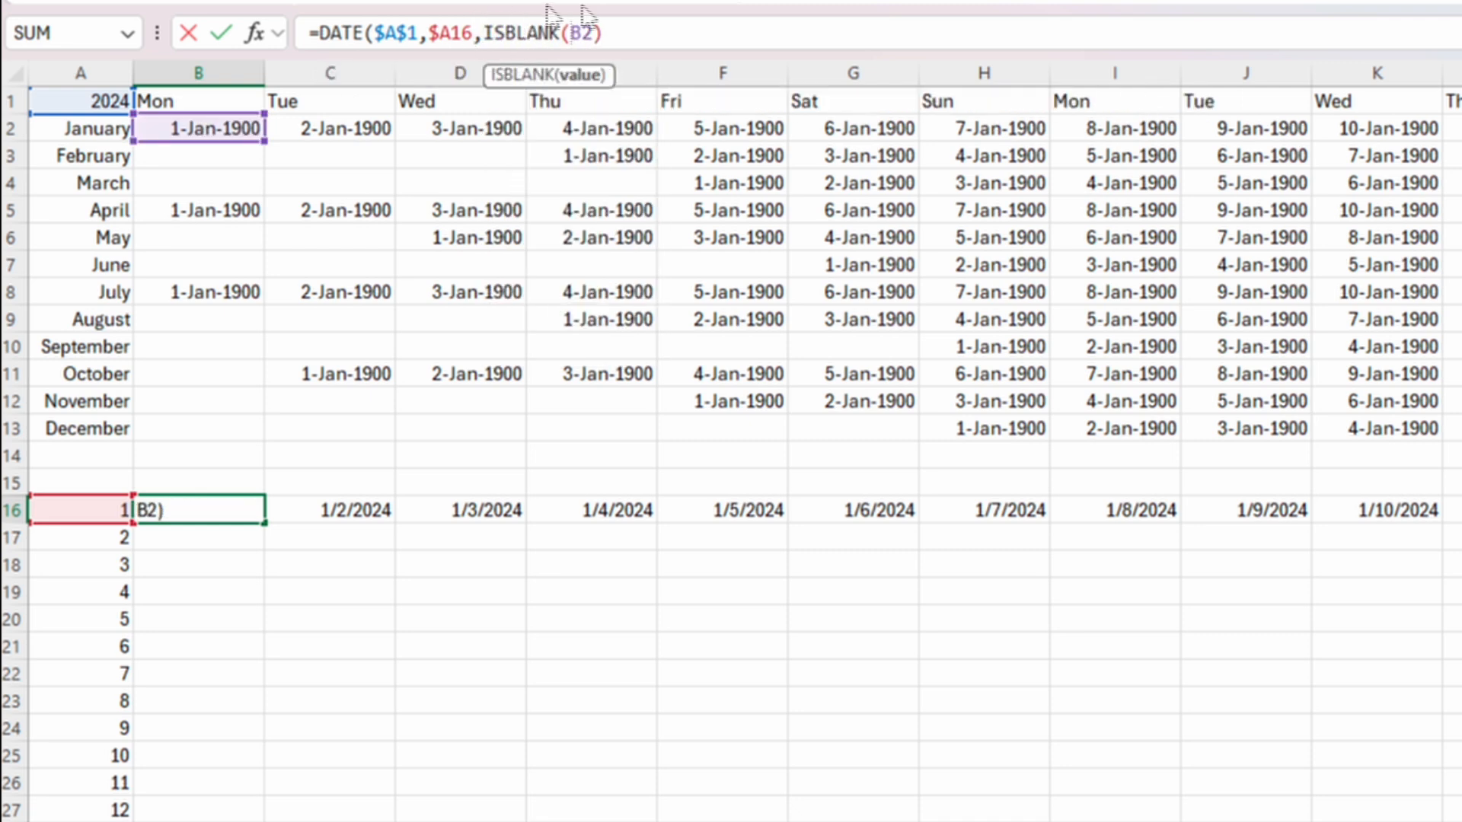
key(Right)
key(Right)
text())
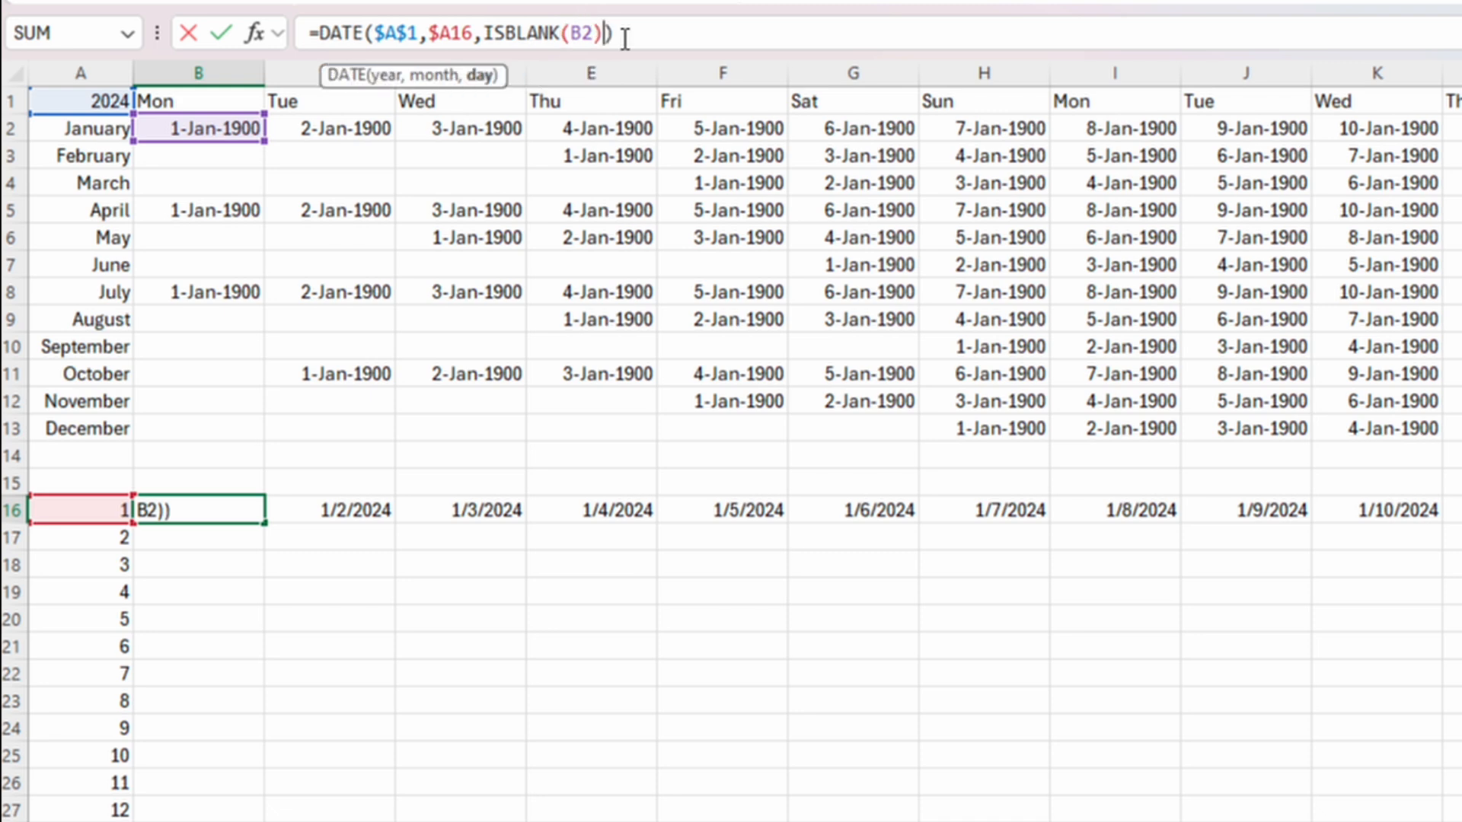
click(484, 33)
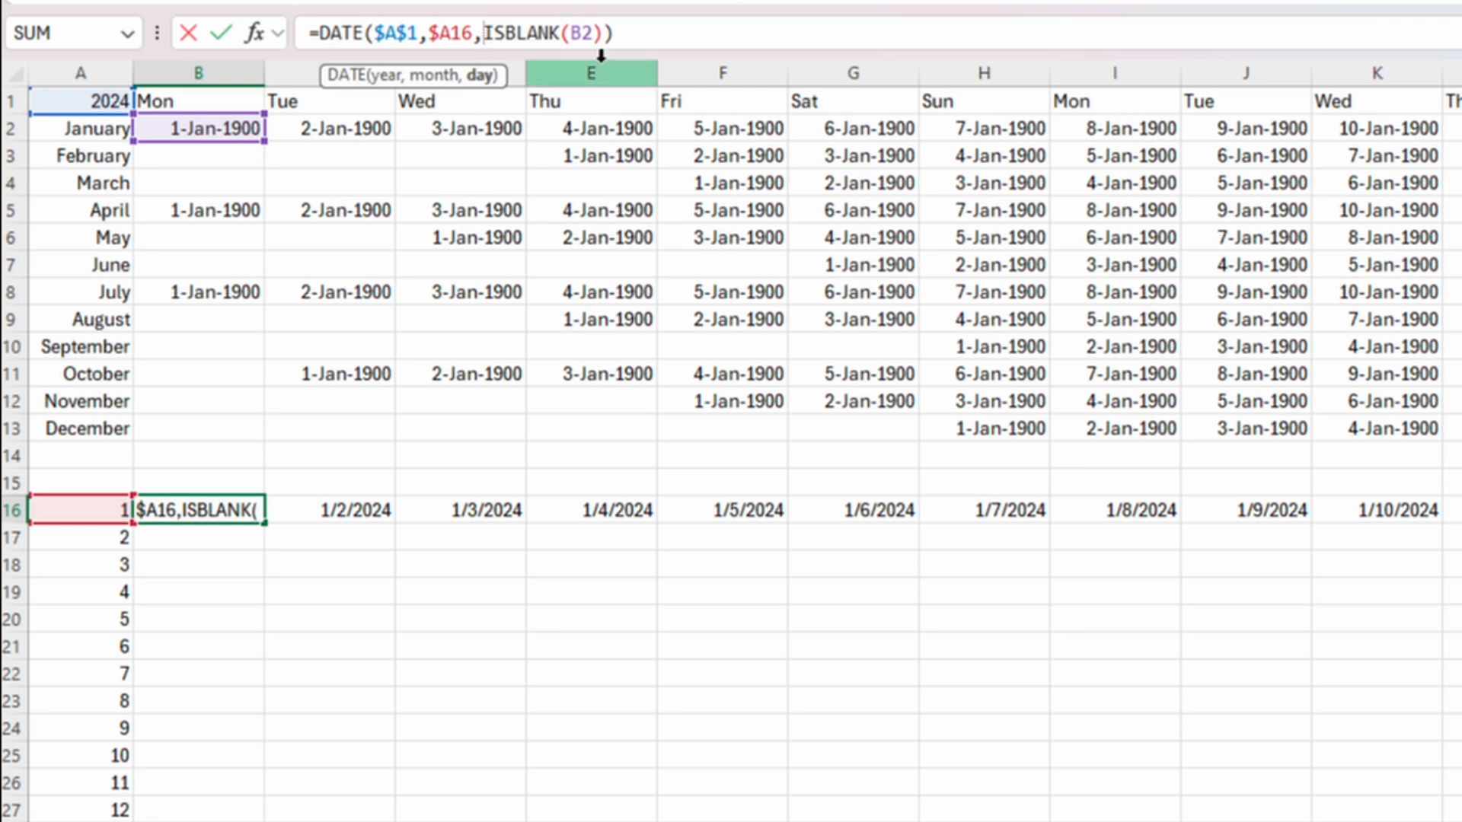
text(IF(I)
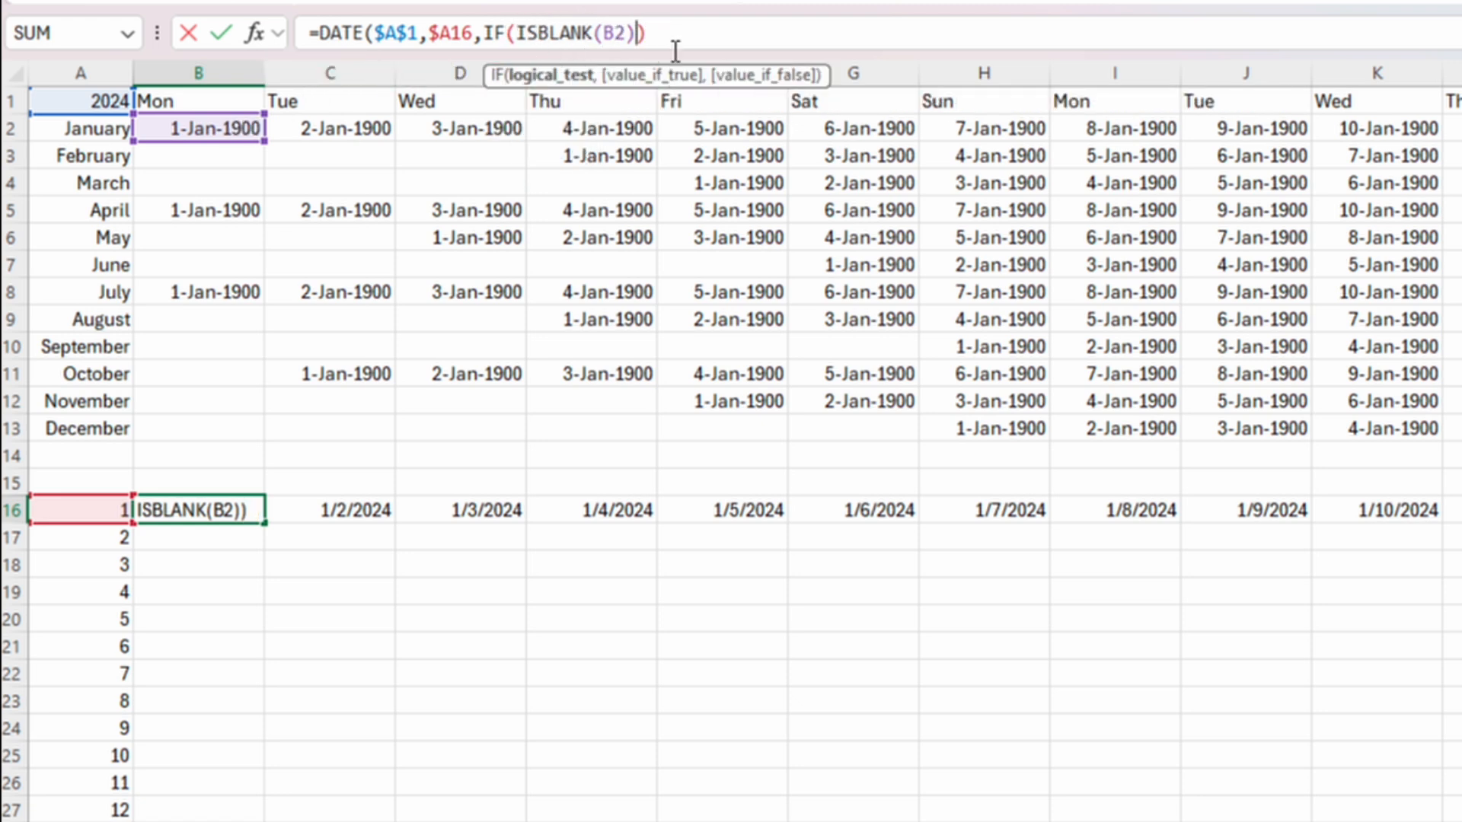
text(,"")
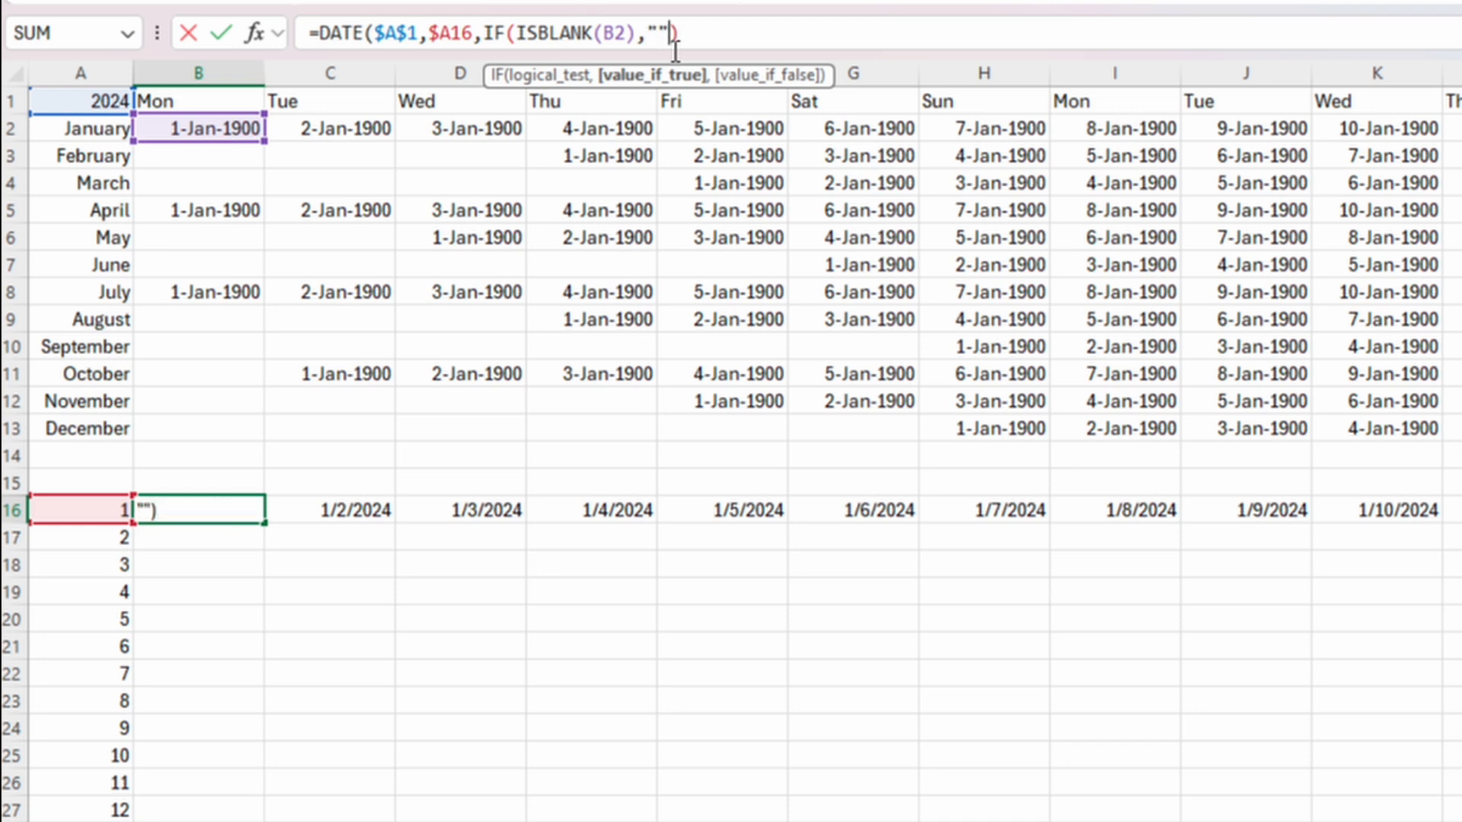
text(,)
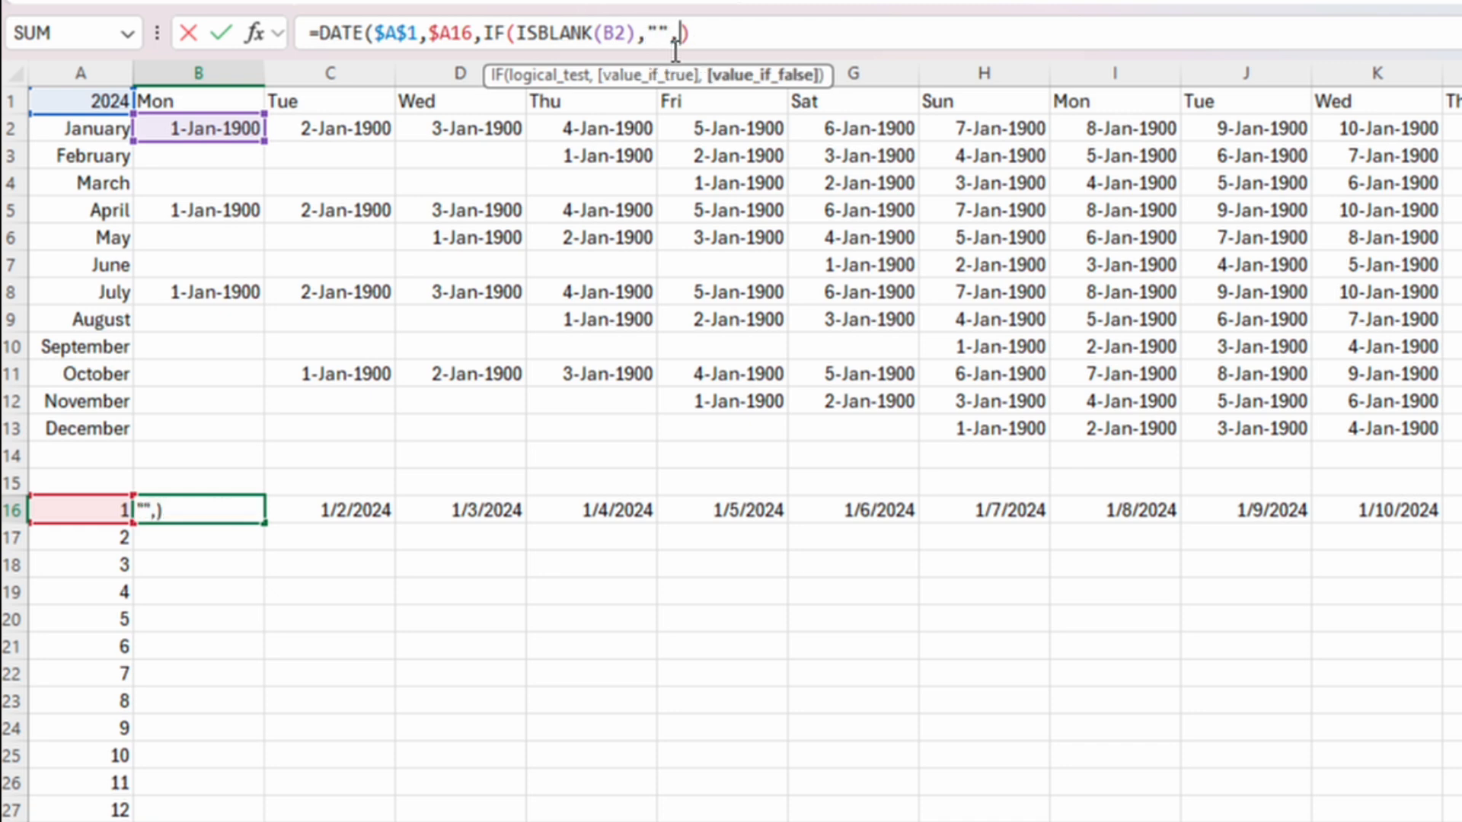
click(214, 128)
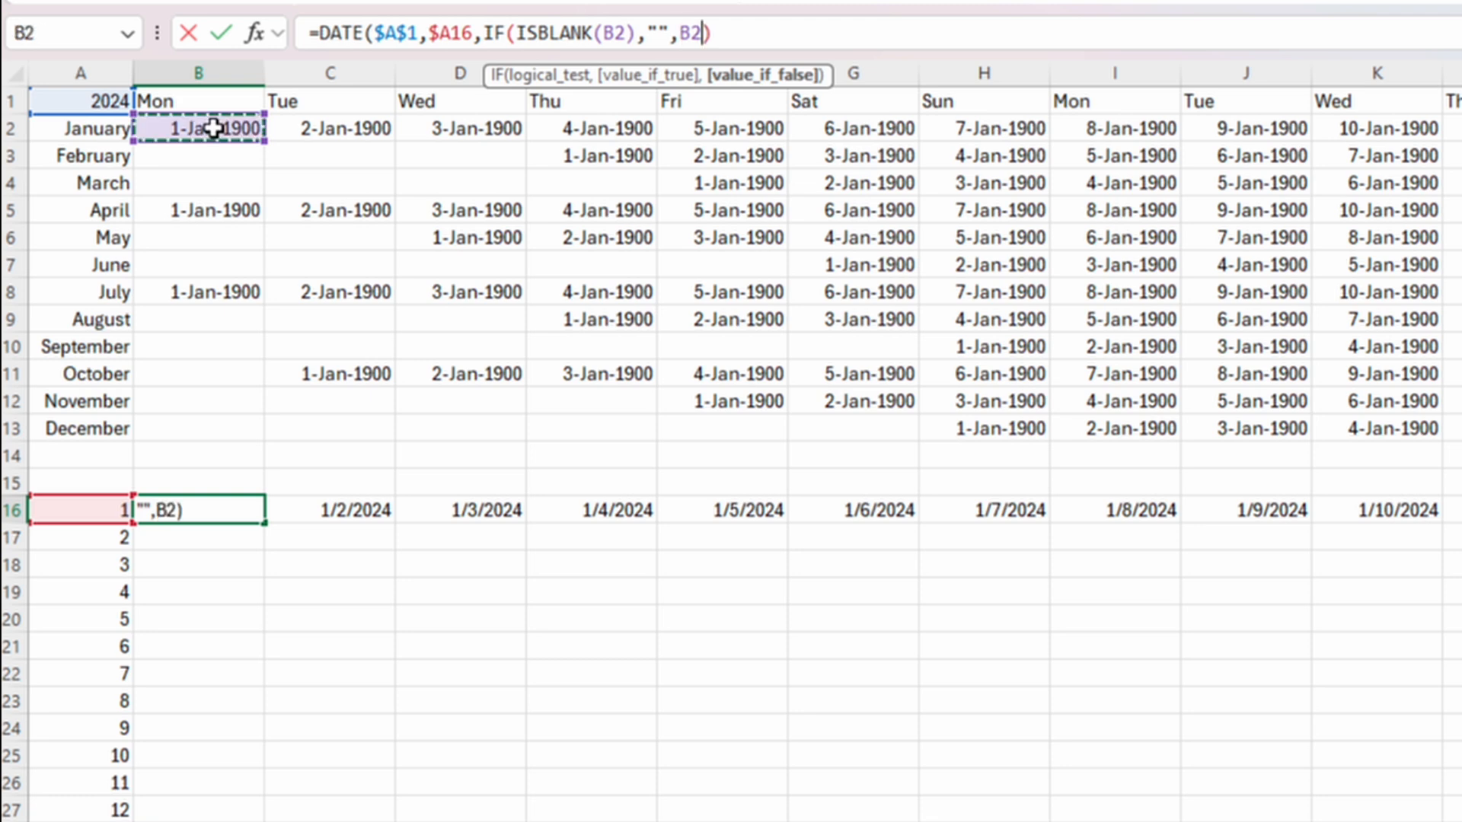
text()))
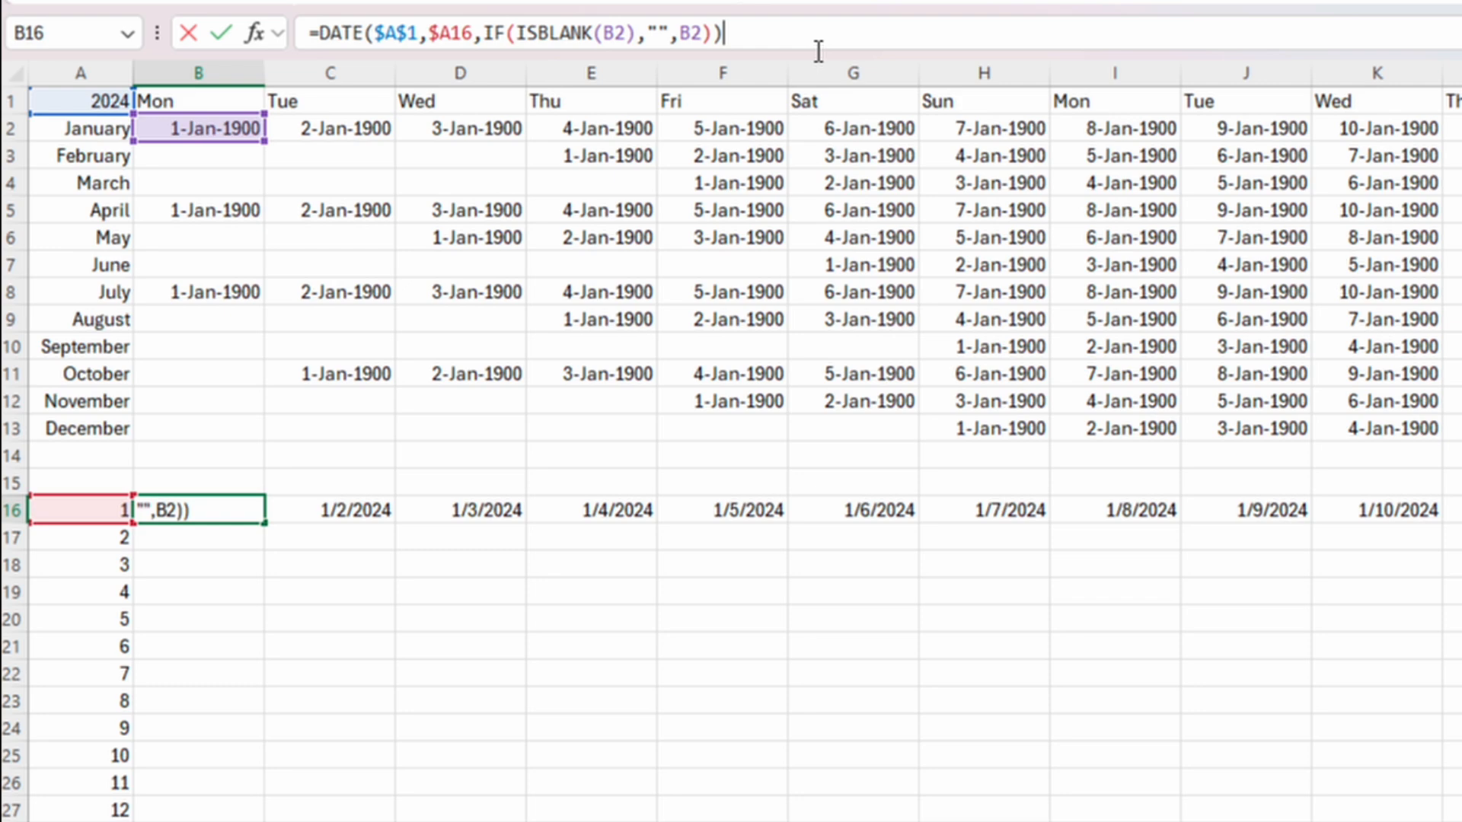
key(Return)
Fill the revised B16 formula across row 16 past the last weekday column AL.
click(220, 502)
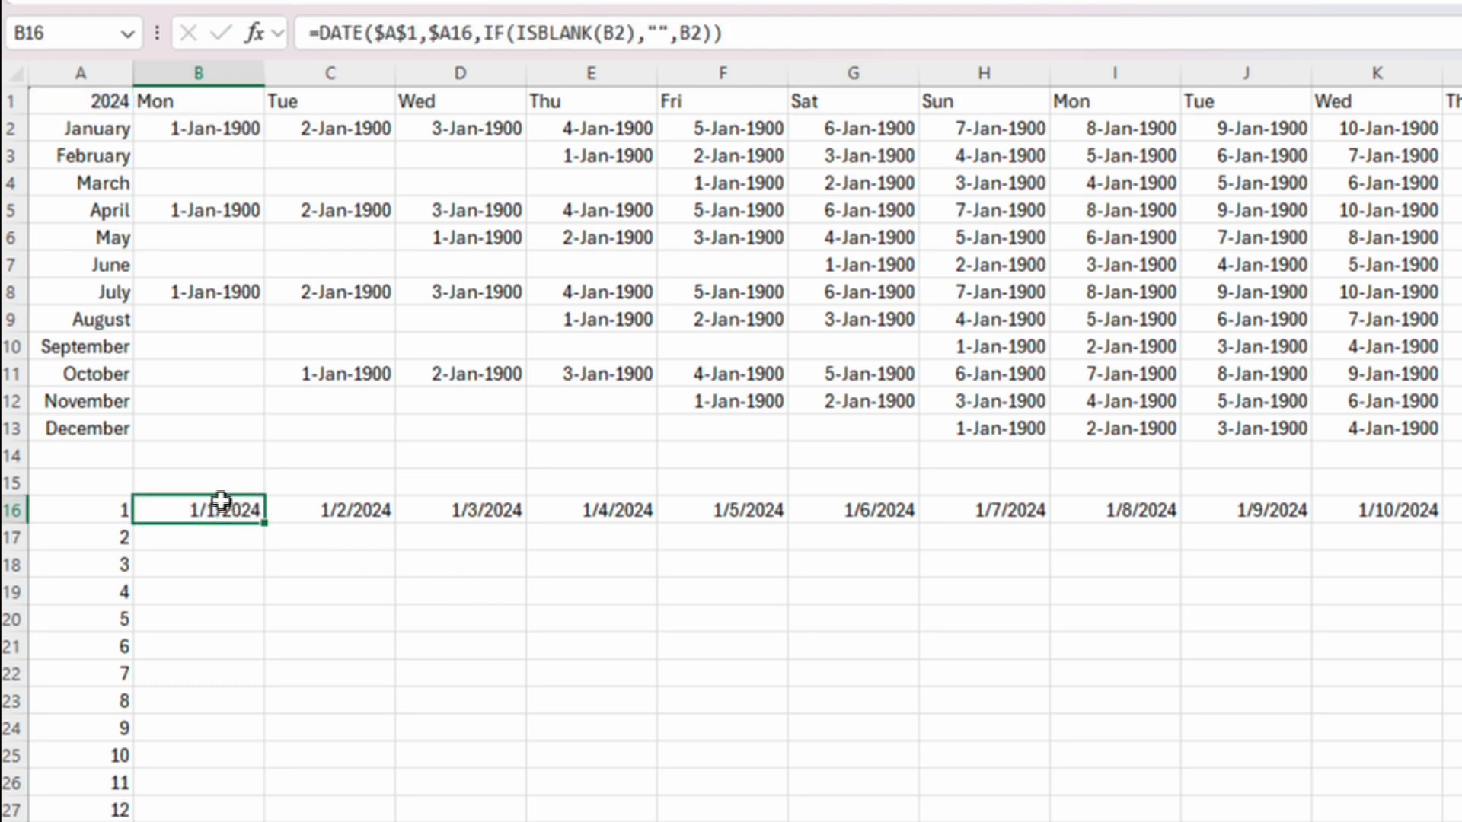
drag(264, 523, 1458, 524)
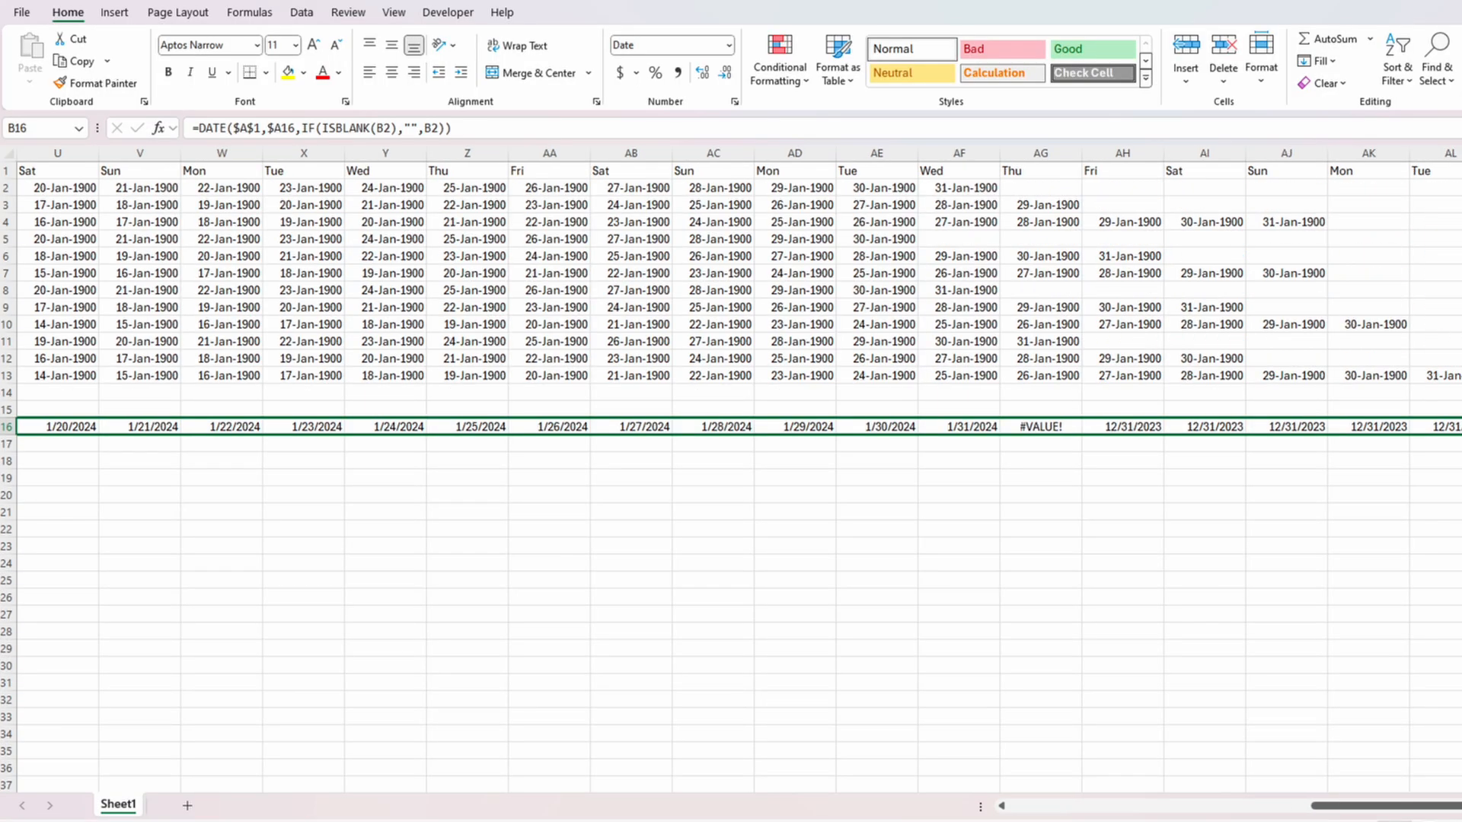
drag(1457, 427, 1457, 426)
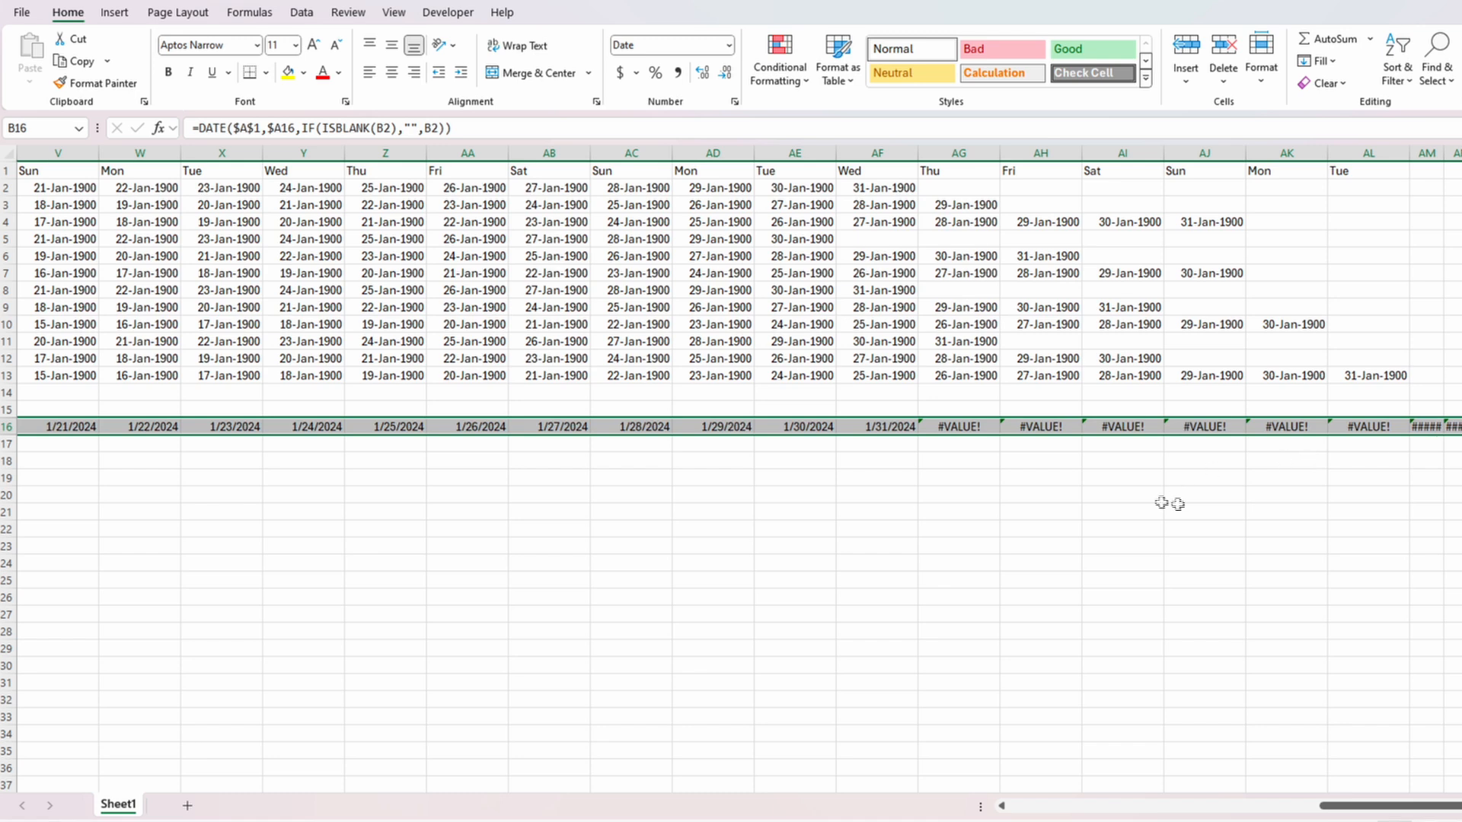
Examine the row 16 formulas and results from January's last day in AF16 through AM16.
click(901, 429)
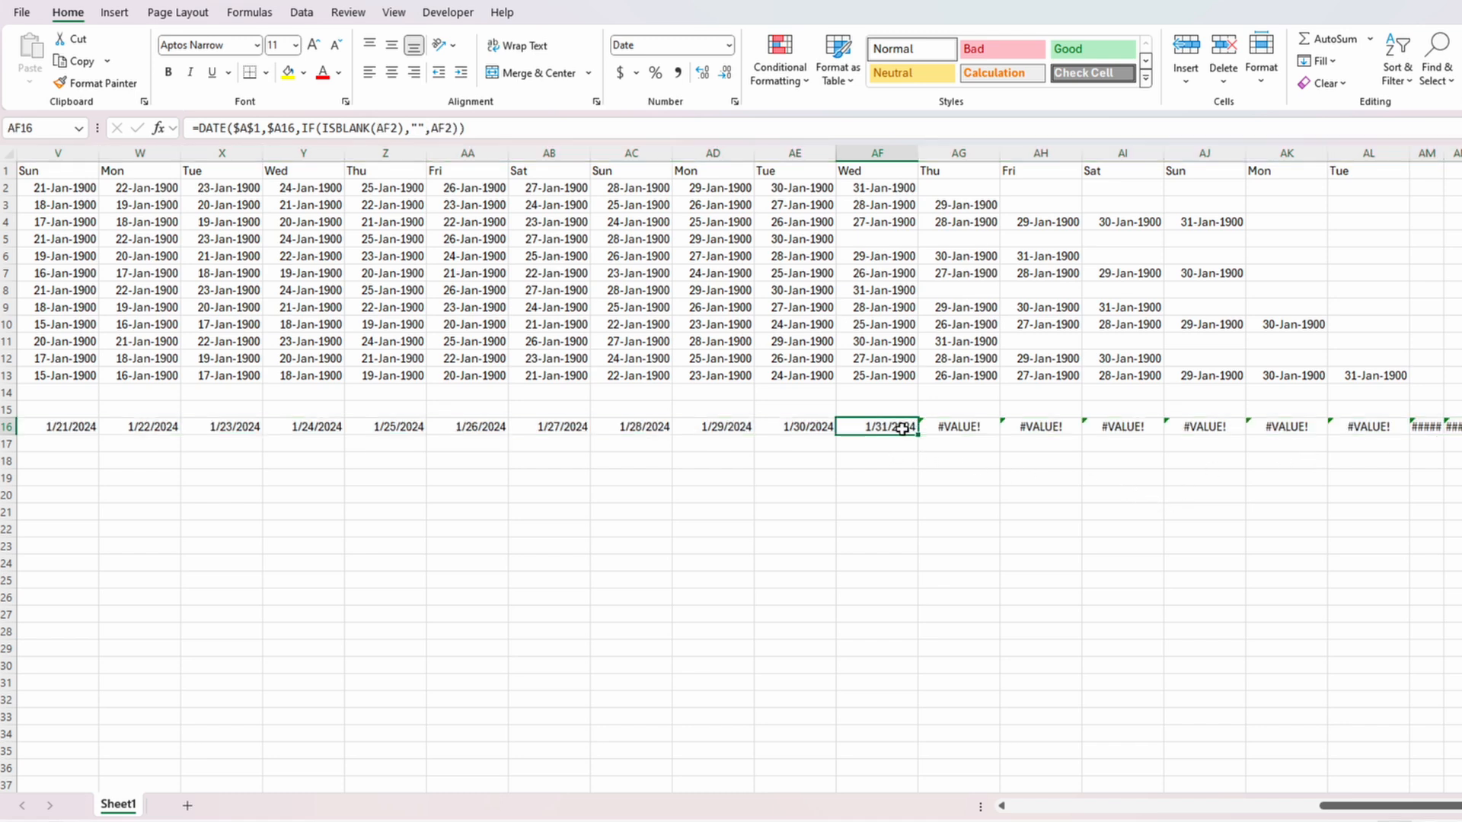
click(948, 427)
click(1025, 425)
click(1119, 425)
click(1202, 427)
click(1283, 428)
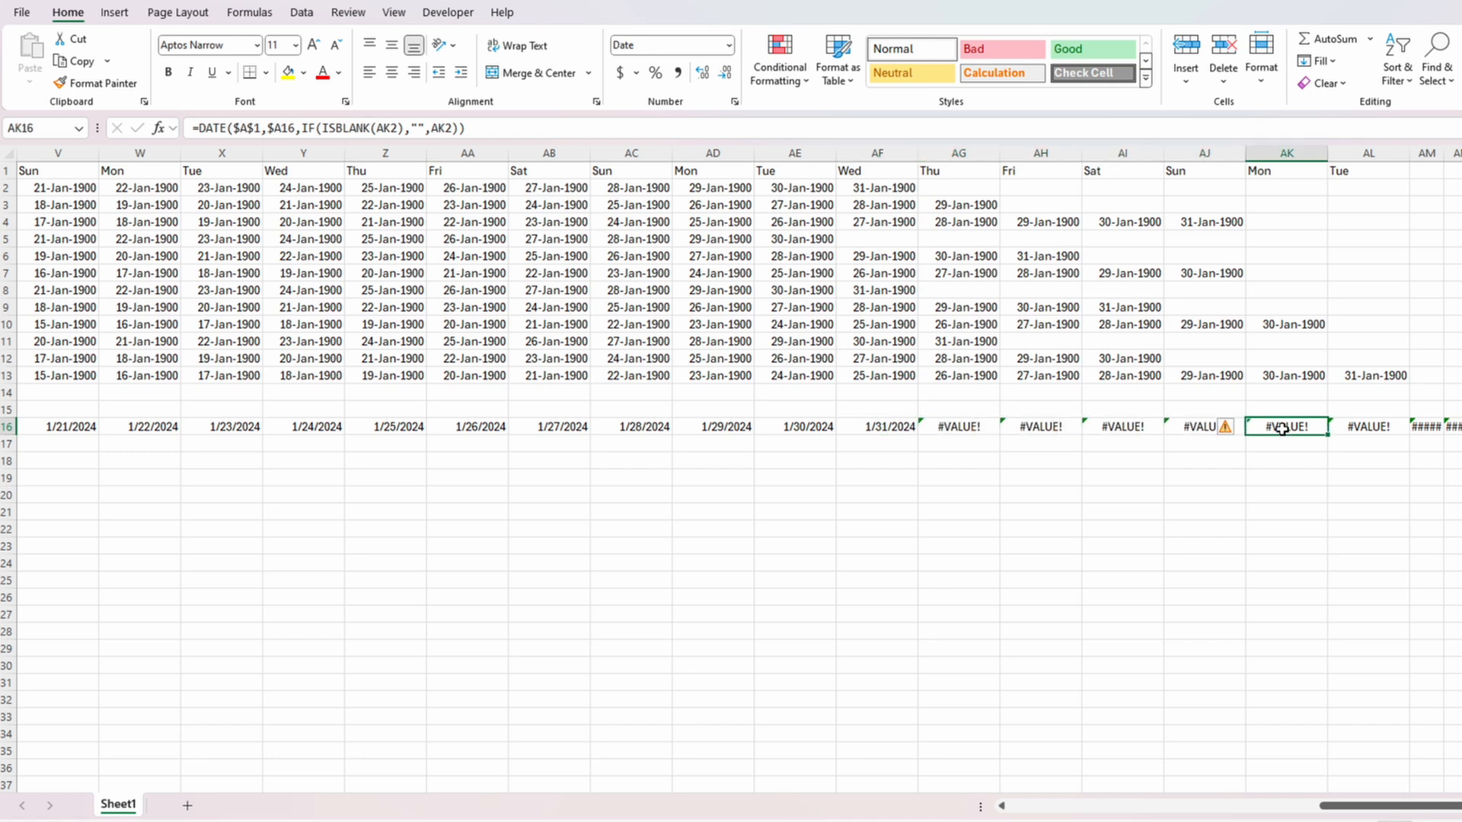
click(1349, 428)
click(1424, 426)
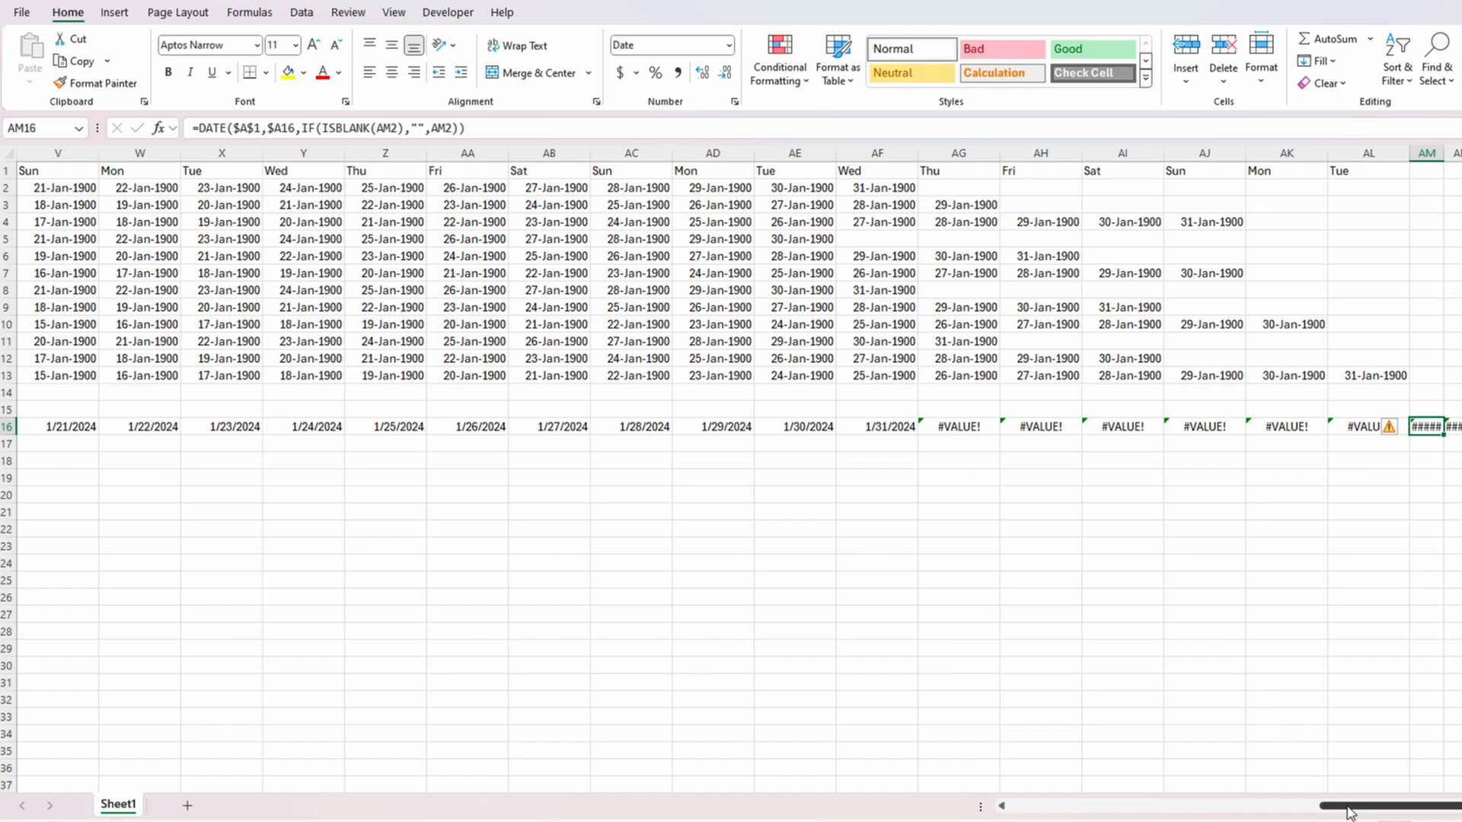
Fill the row 16 date formulas down through row 27 across all weekday columns and check the February and March results.
drag(1348, 811, 1015, 811)
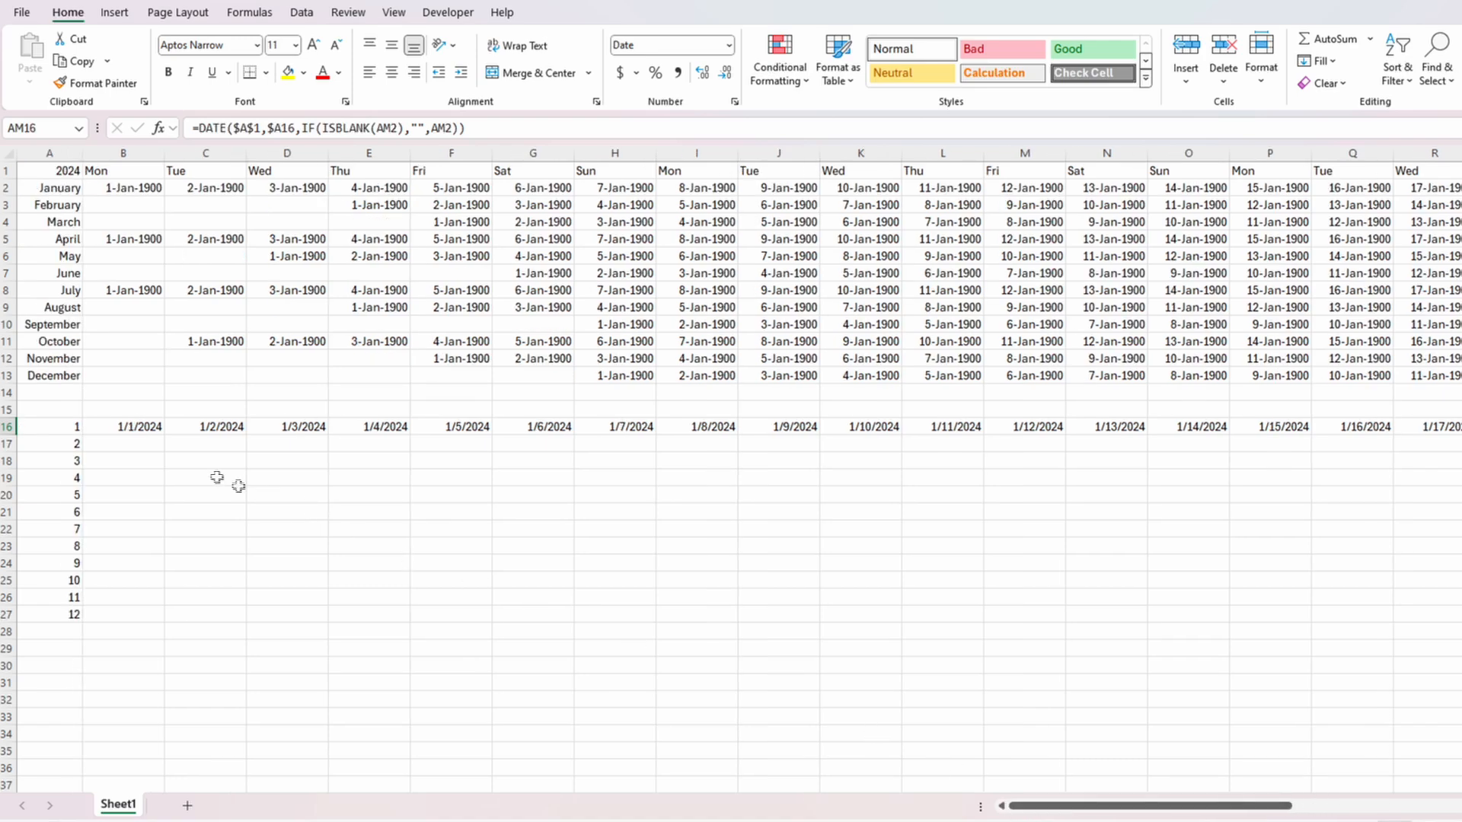
click(124, 425)
mouse_move(164, 435)
mouse_down()
mouse_move(160, 625)
mouse_move(1446, 632)
mouse_move(1395, 661)
mouse_up()
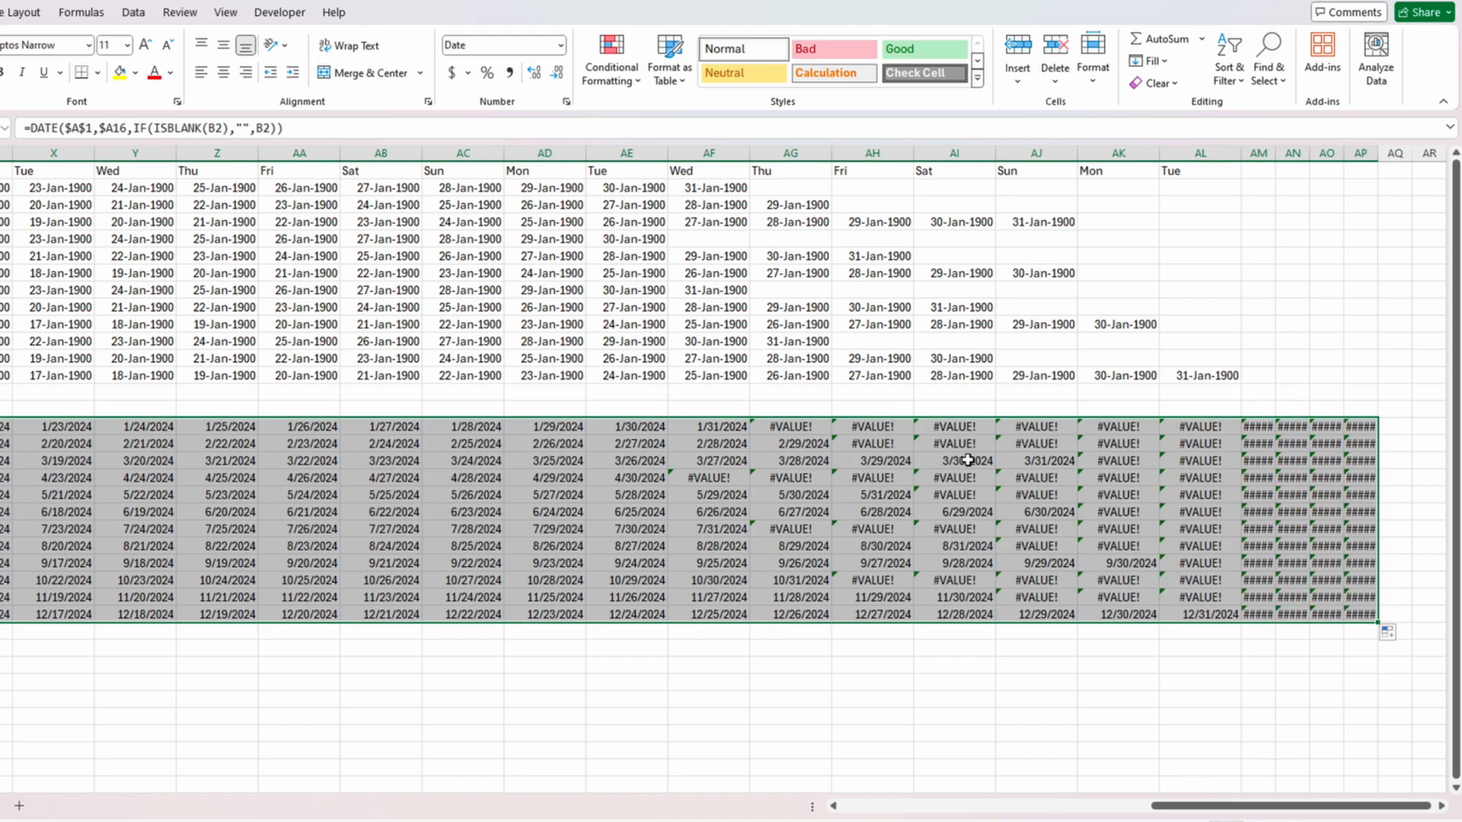
click(795, 460)
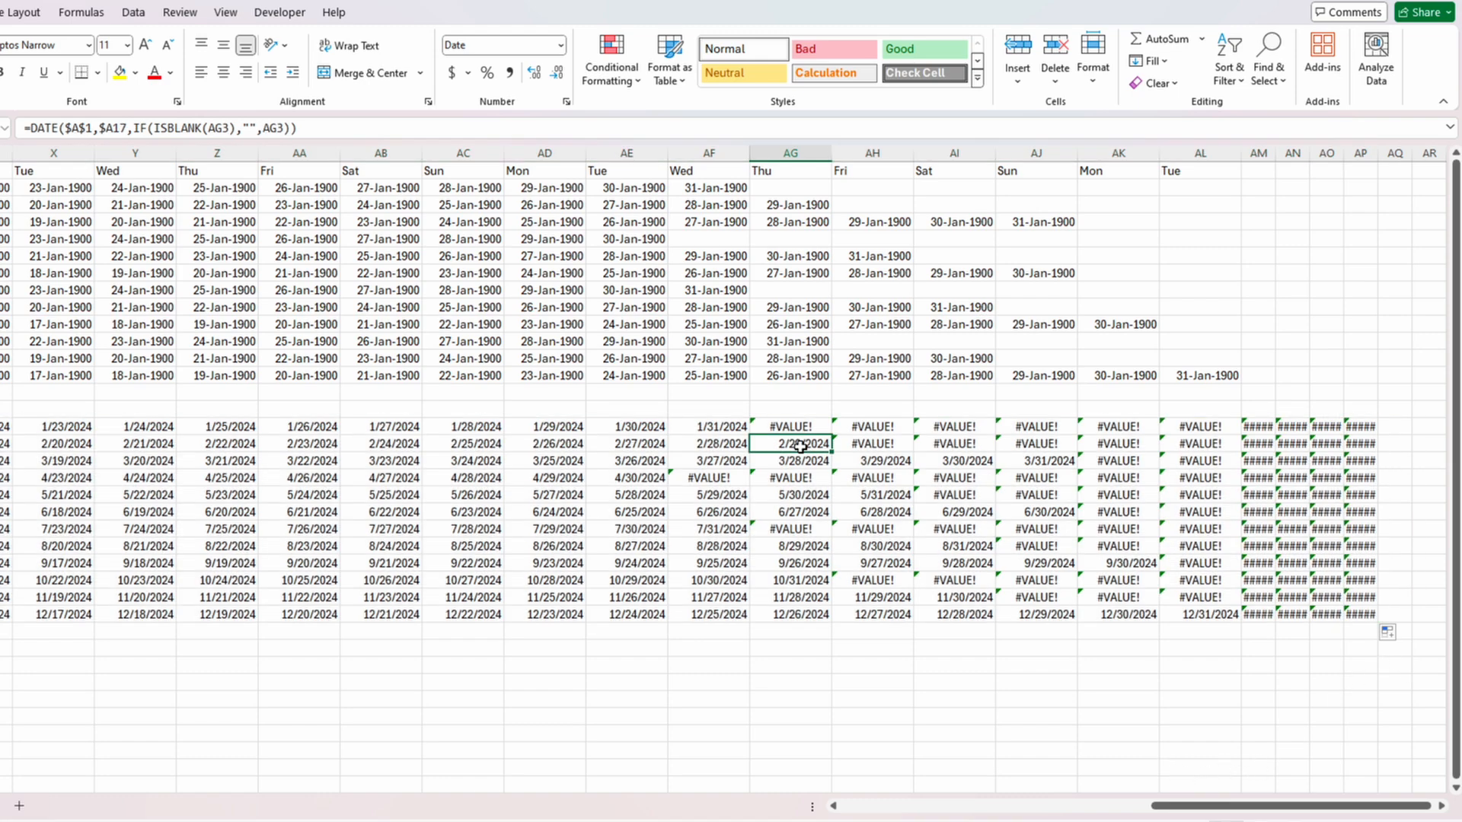
click(726, 459)
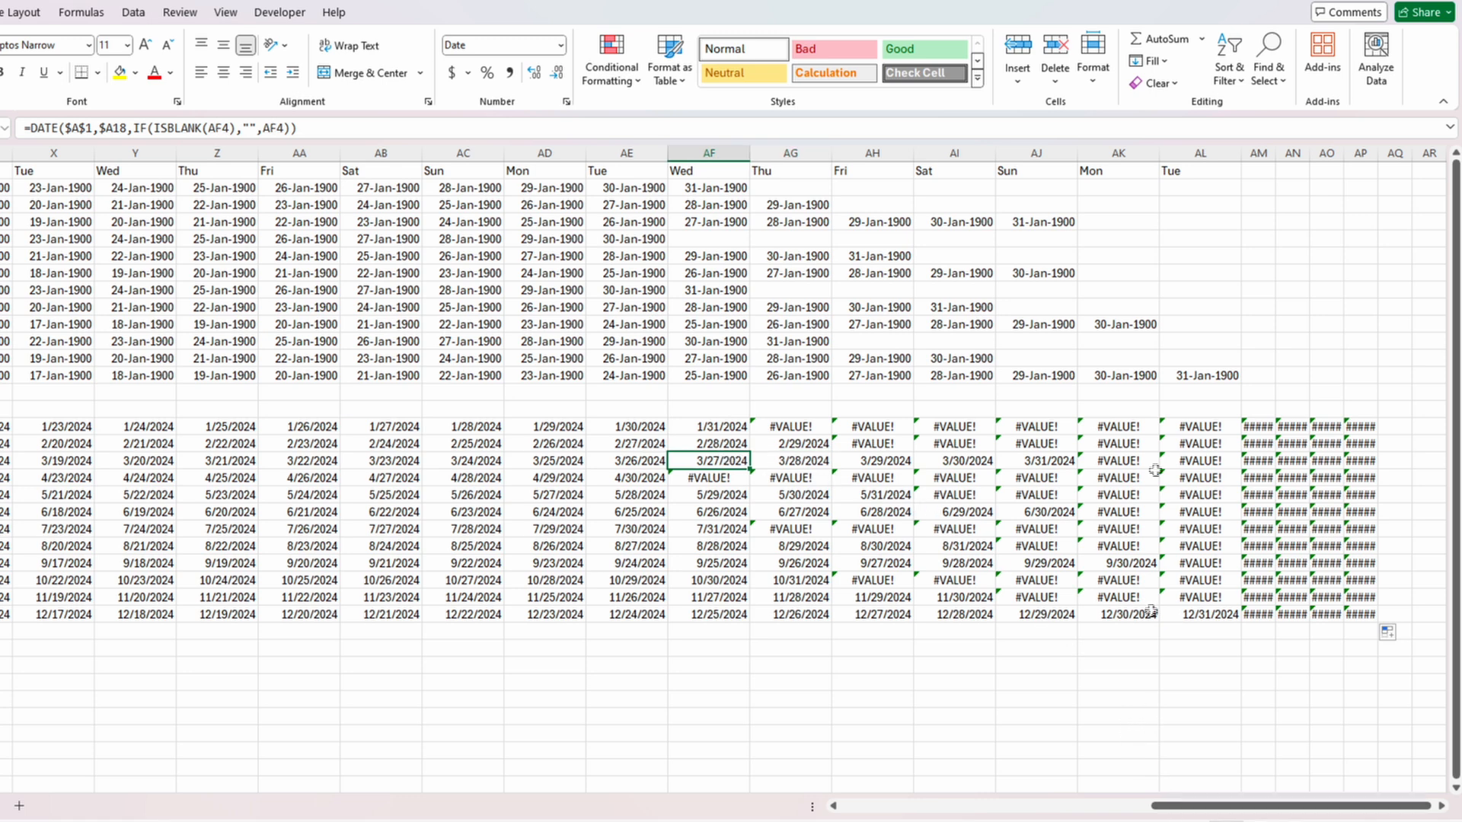
Use Go To Special to select only the formula cells that return errors and clear their contents.
click(1266, 72)
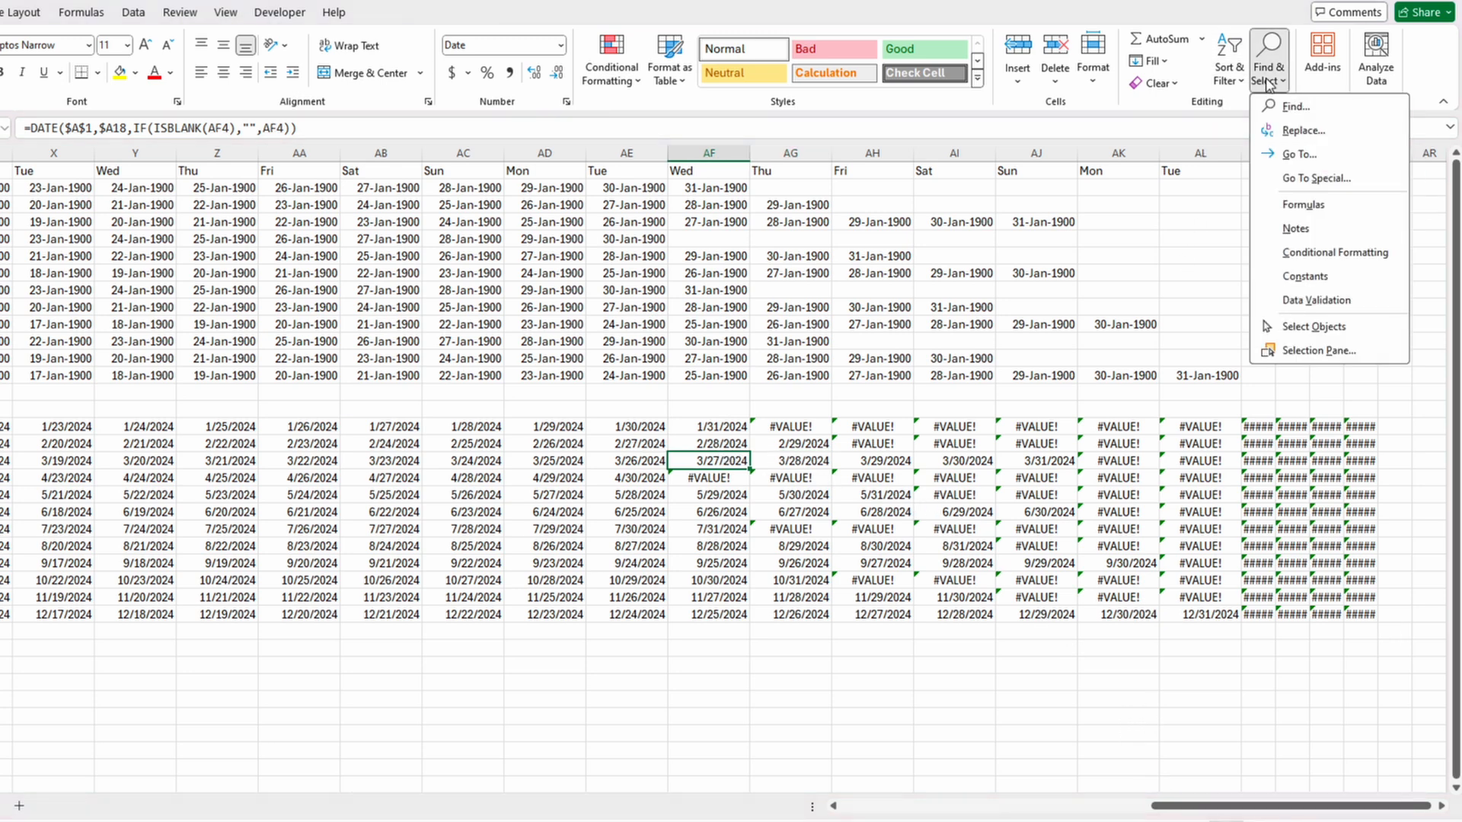
click(1294, 175)
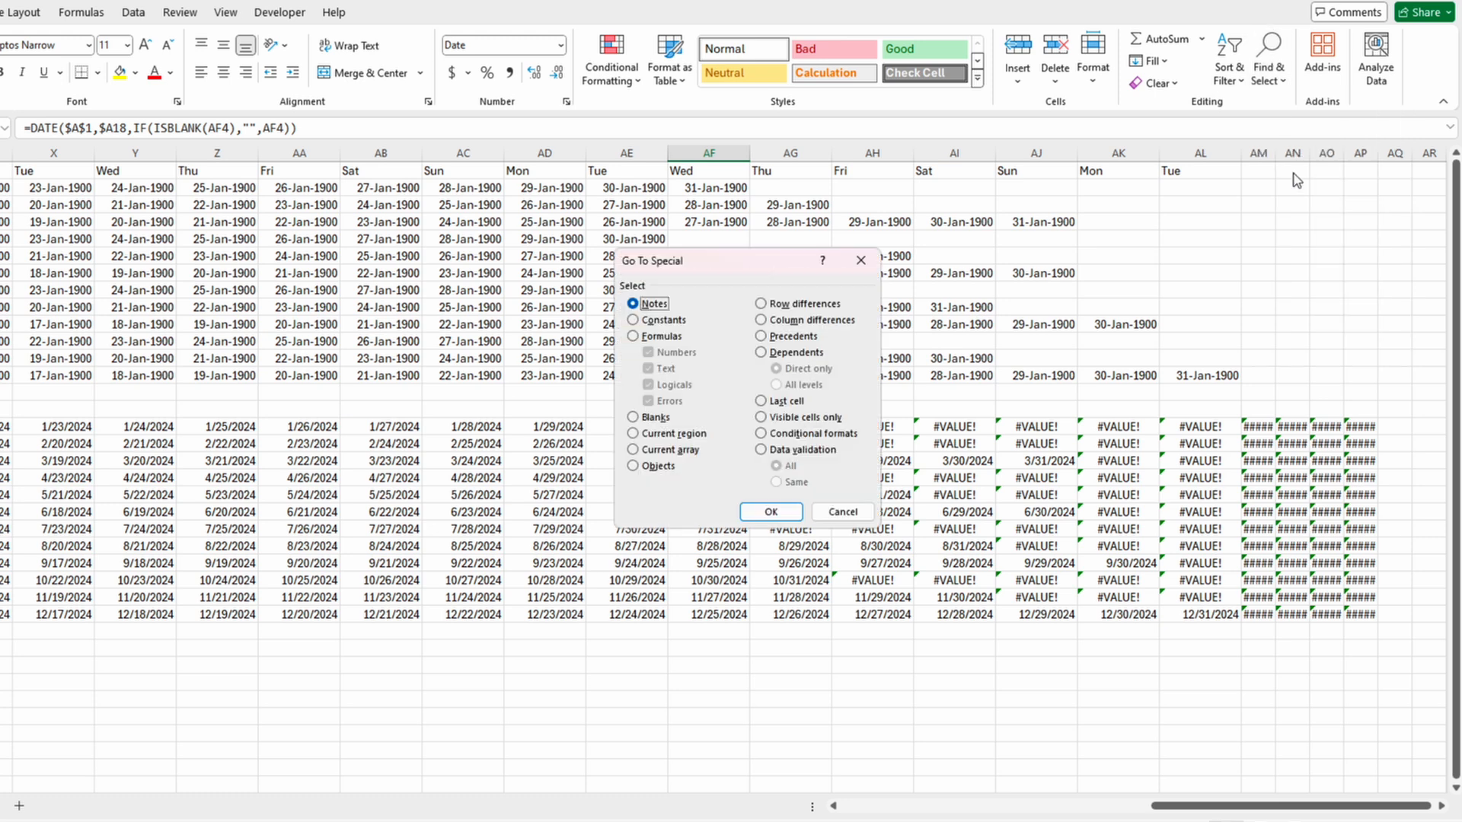
click(632, 336)
click(648, 352)
click(648, 369)
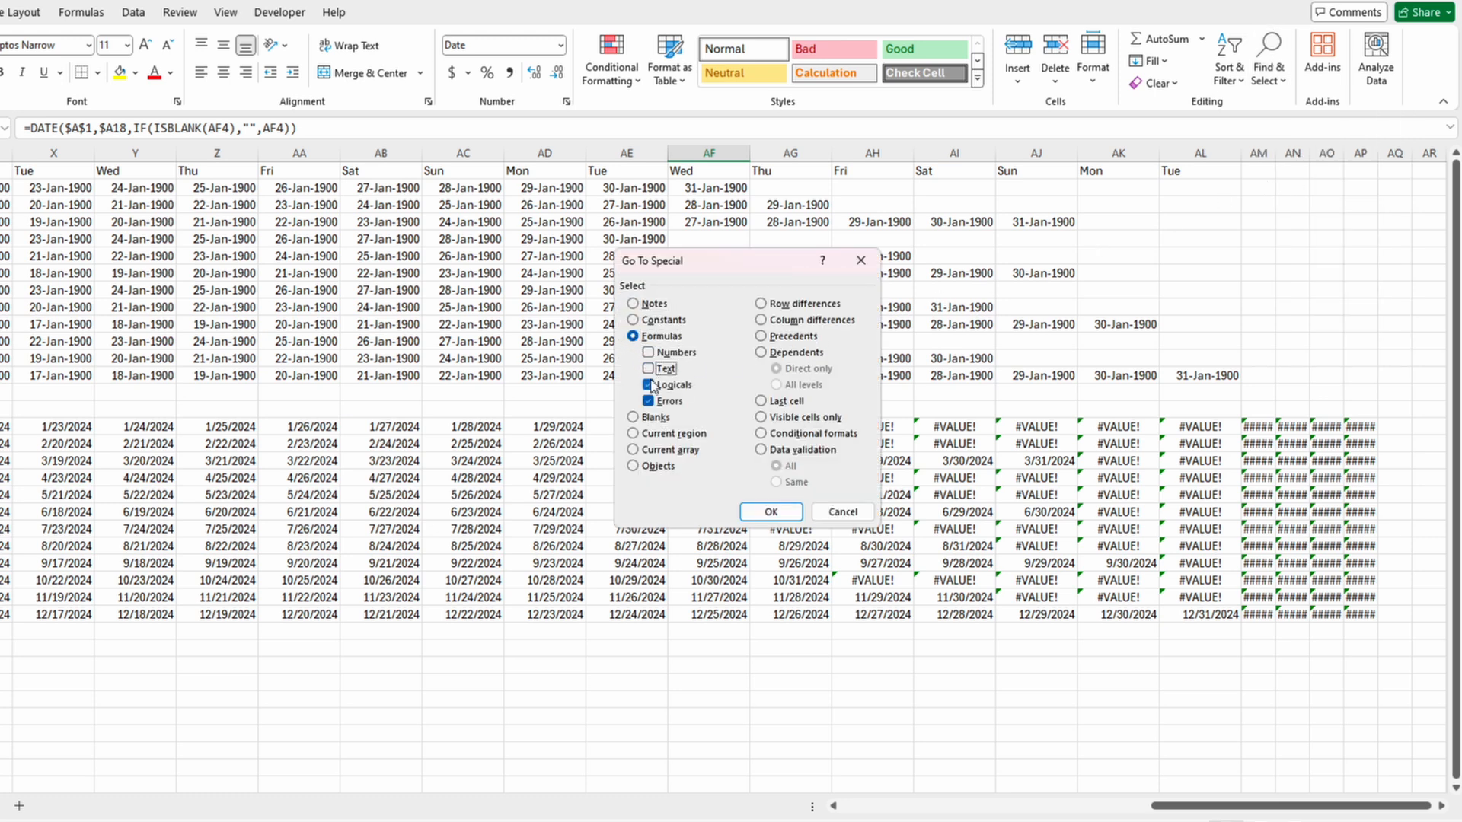
click(647, 384)
click(765, 511)
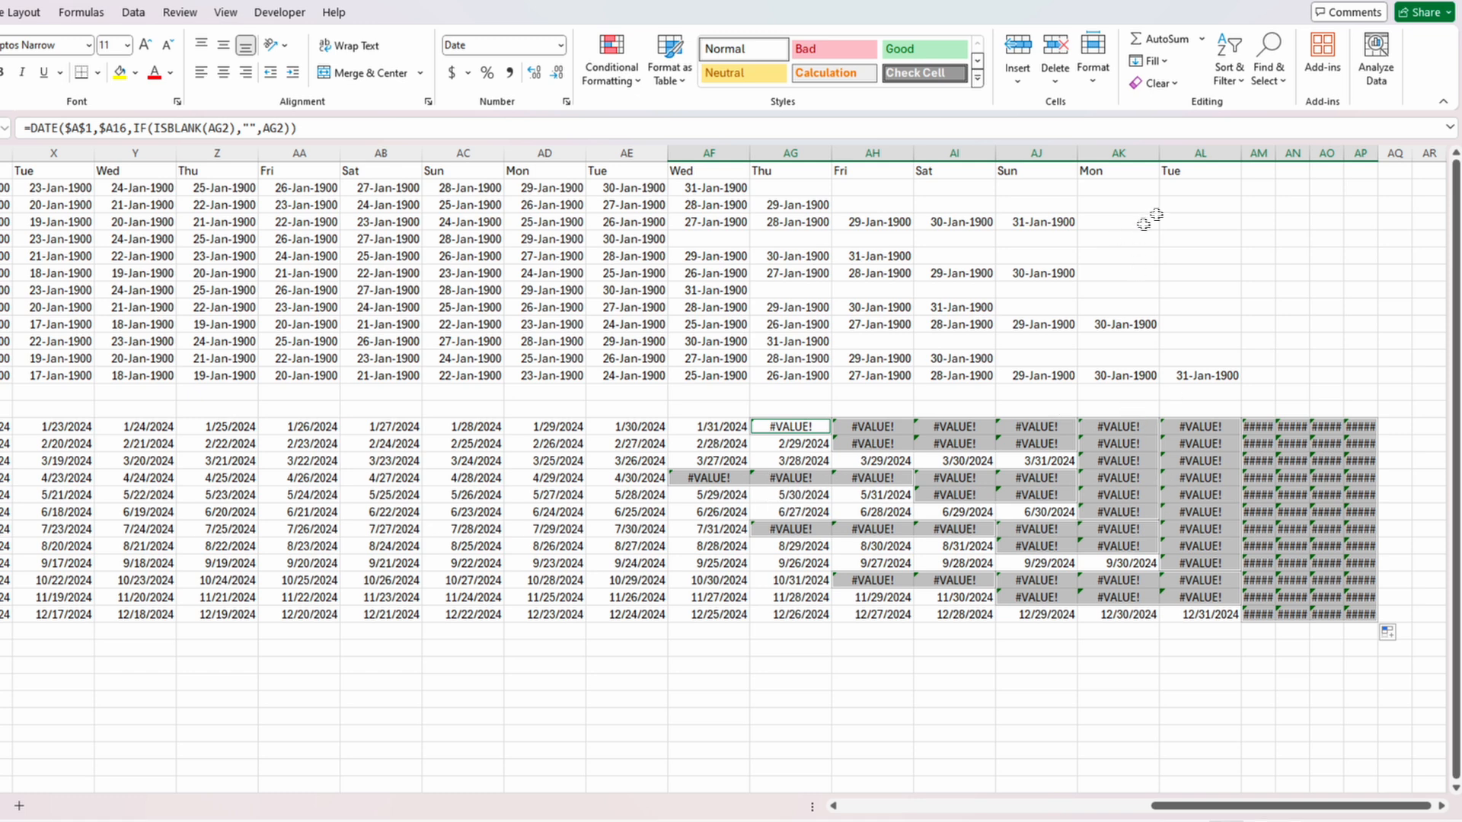
click(1164, 83)
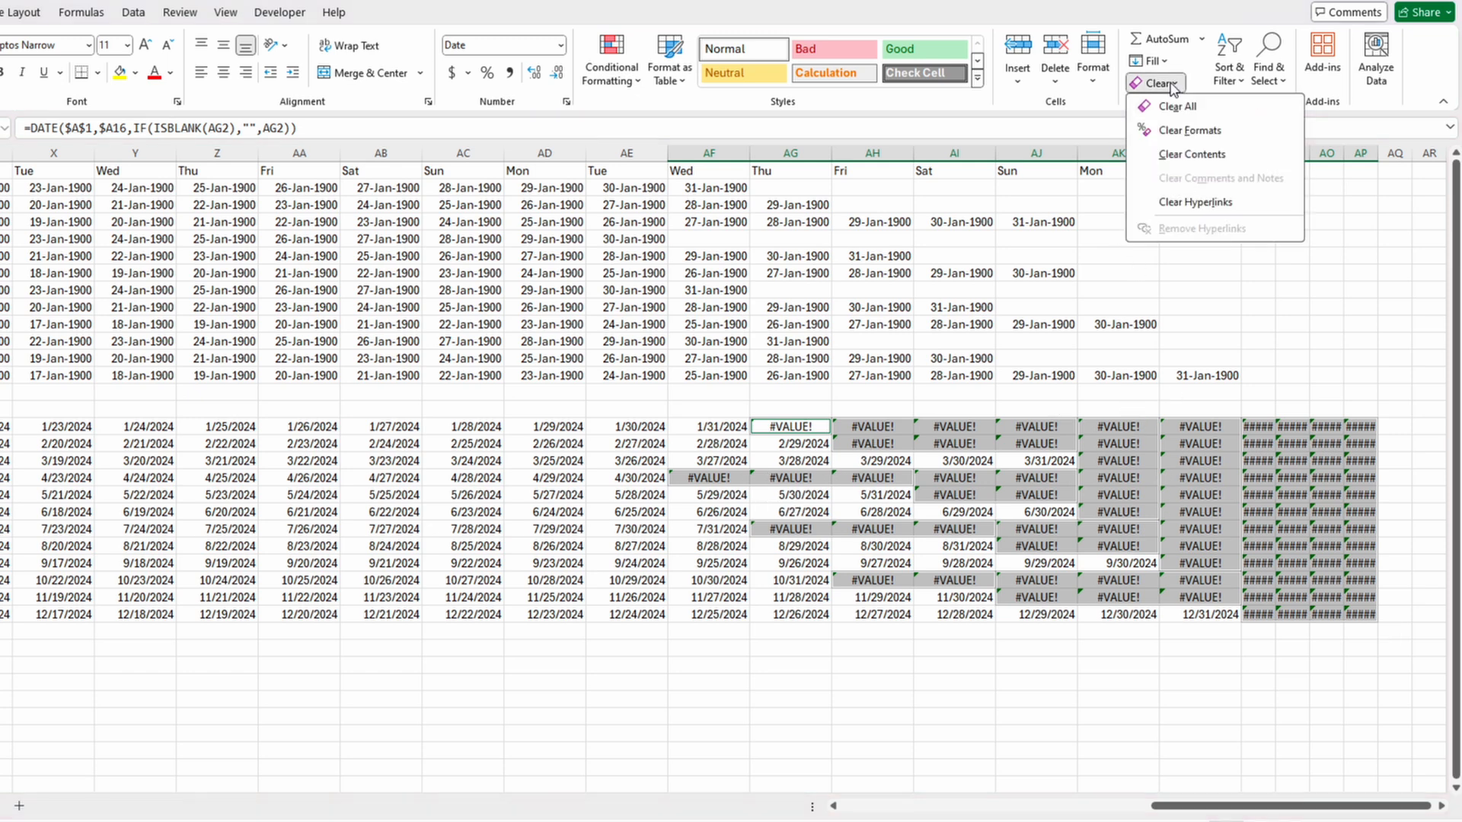
click(1191, 154)
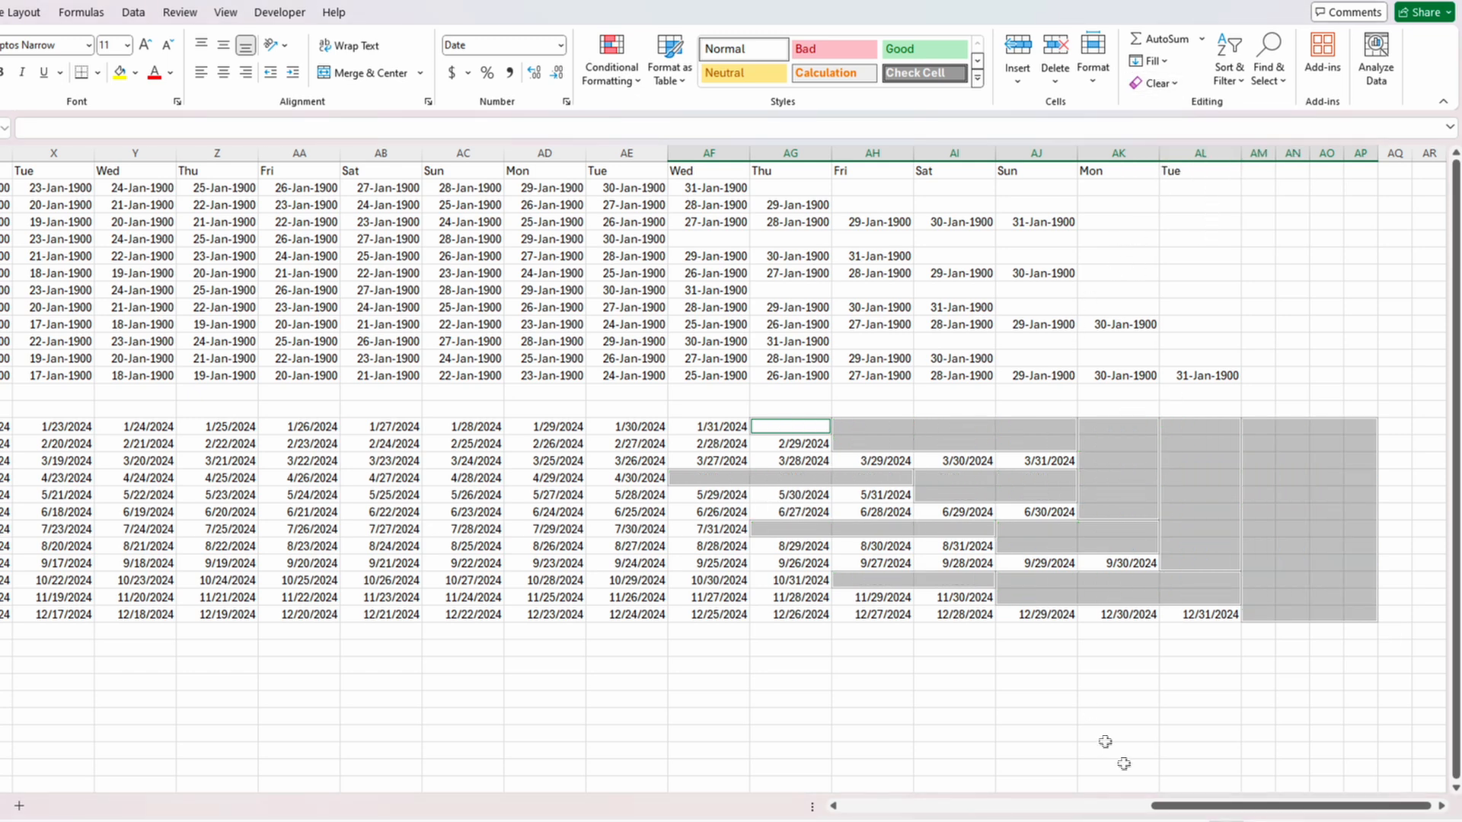
Copy the generated dates in B16:AL27 and paste them as values over the calendar grid starting at B2.
drag(1189, 803, 879, 803)
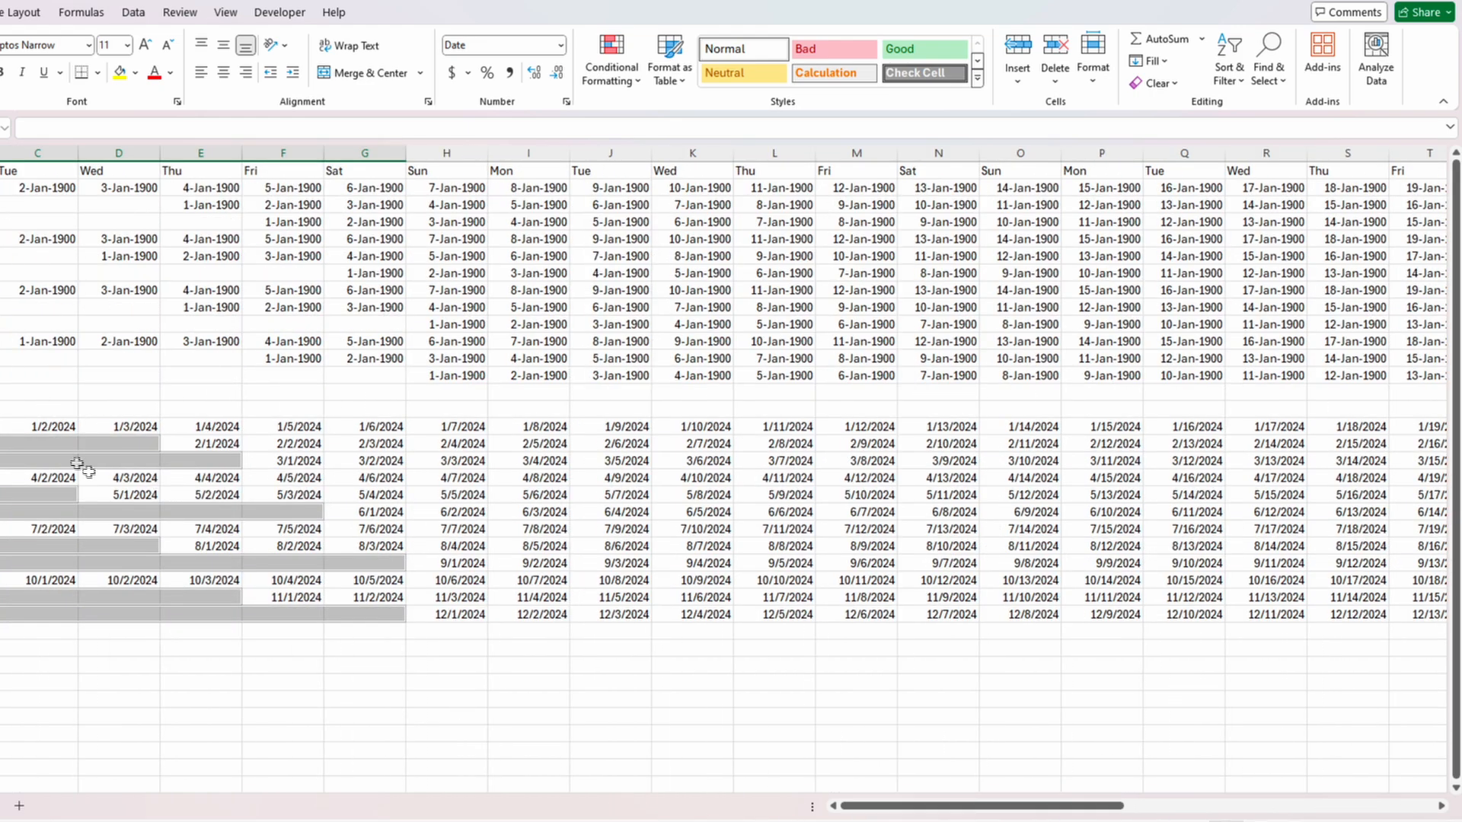
click(39, 443)
drag(39, 426, 1388, 619)
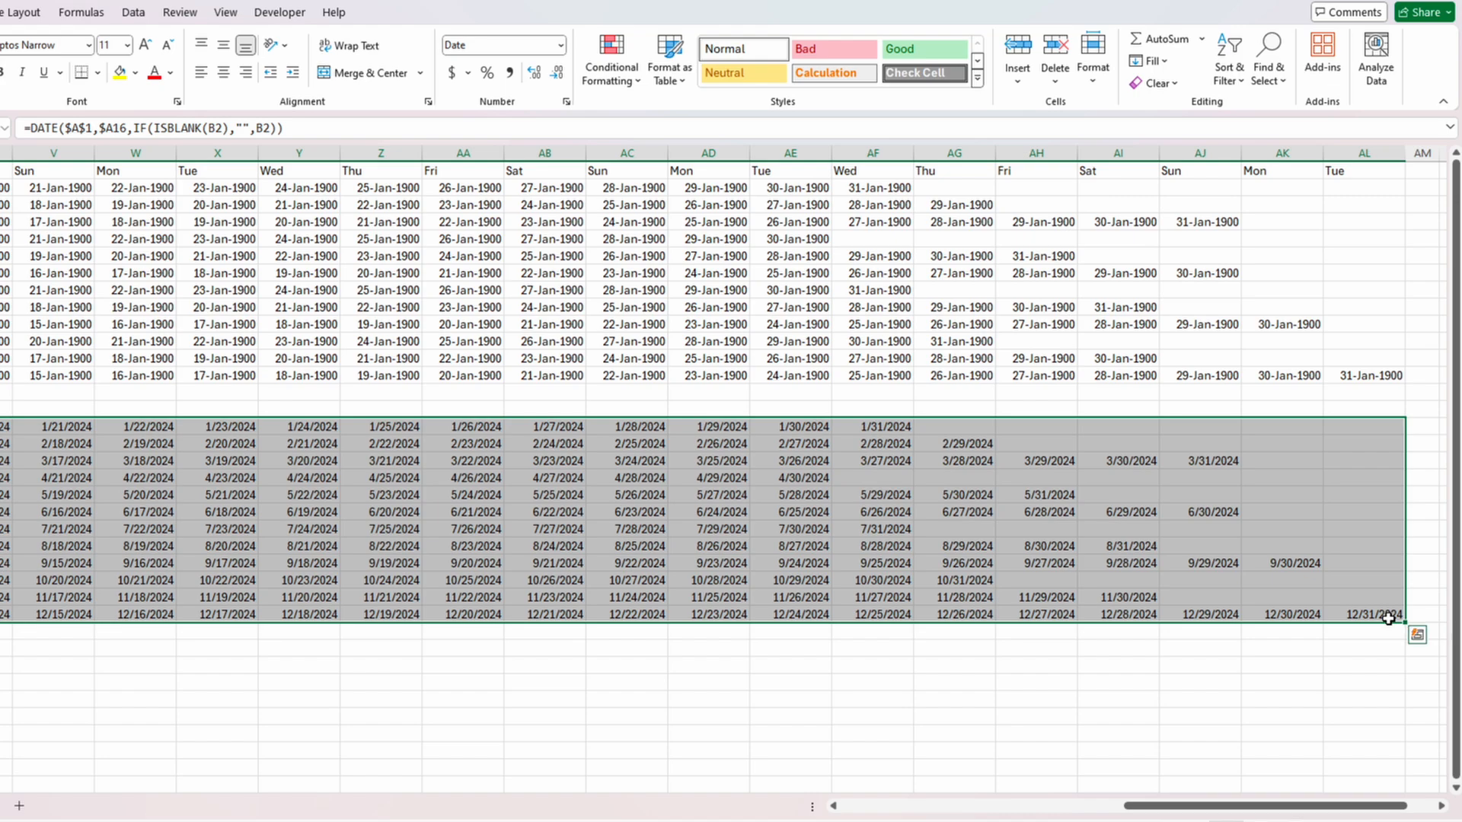
key(ctrl+c)
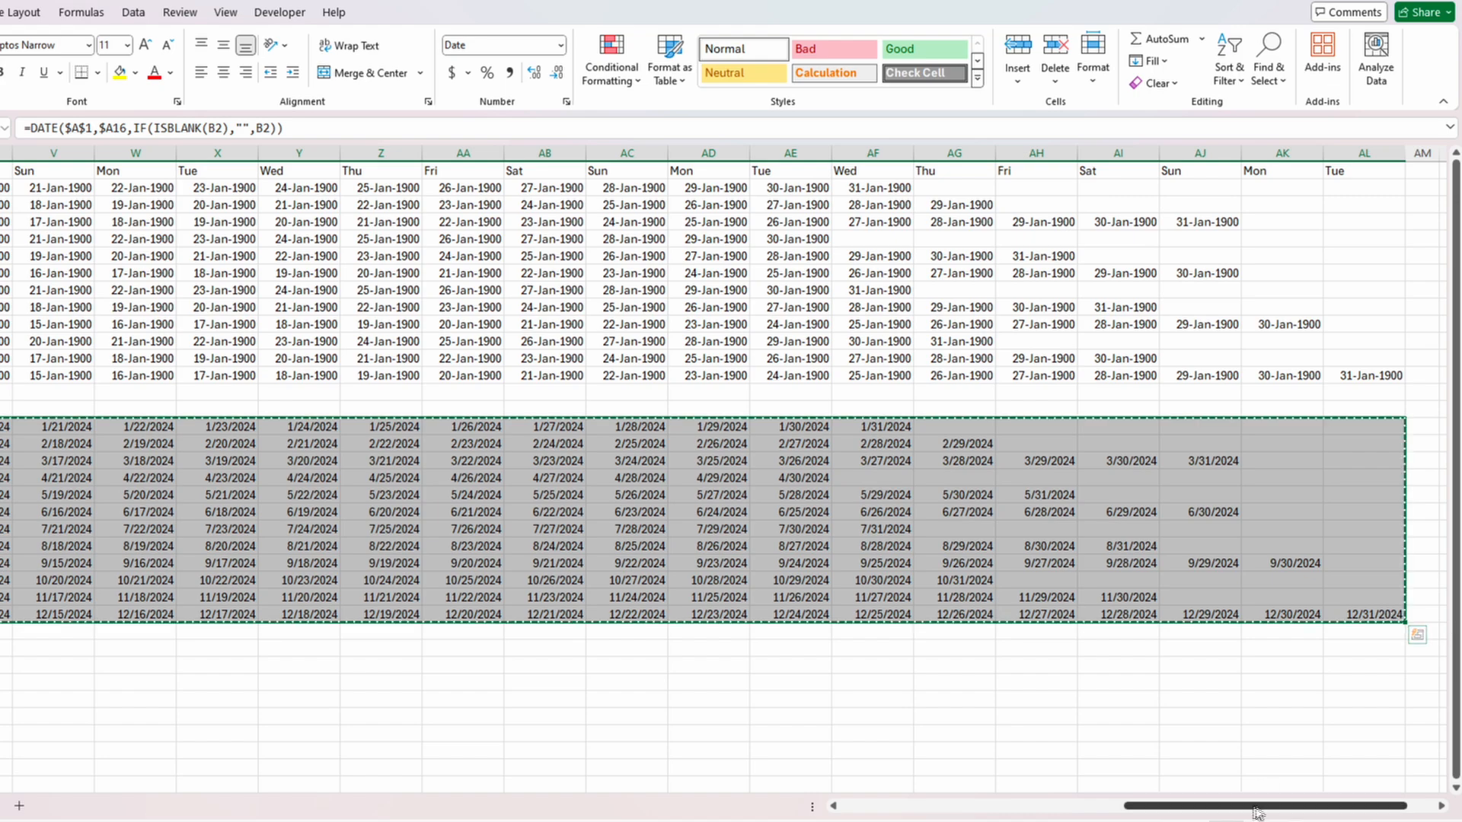
drag(1256, 809, 900, 810)
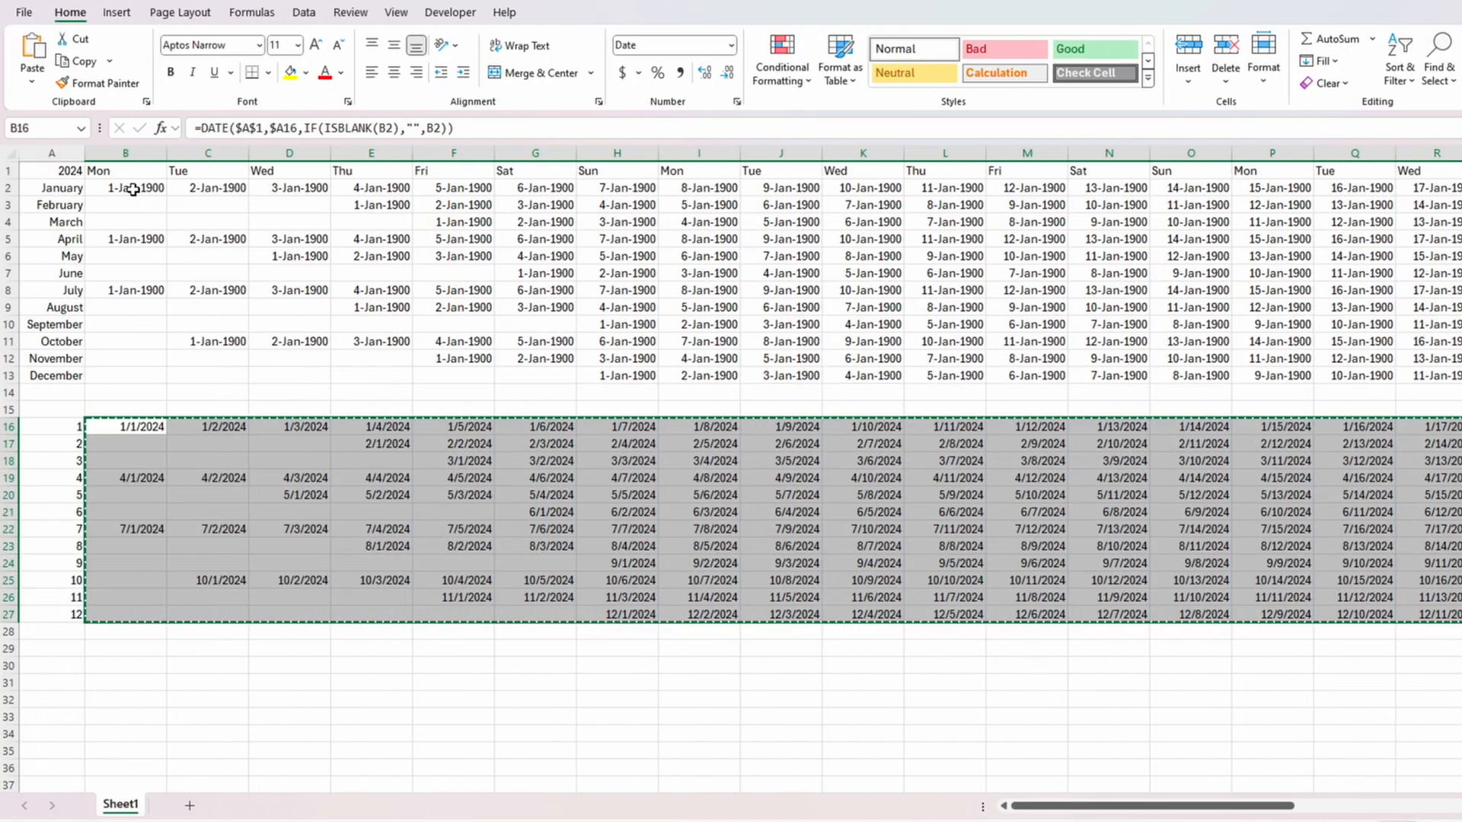
click(124, 190)
right_click(137, 196)
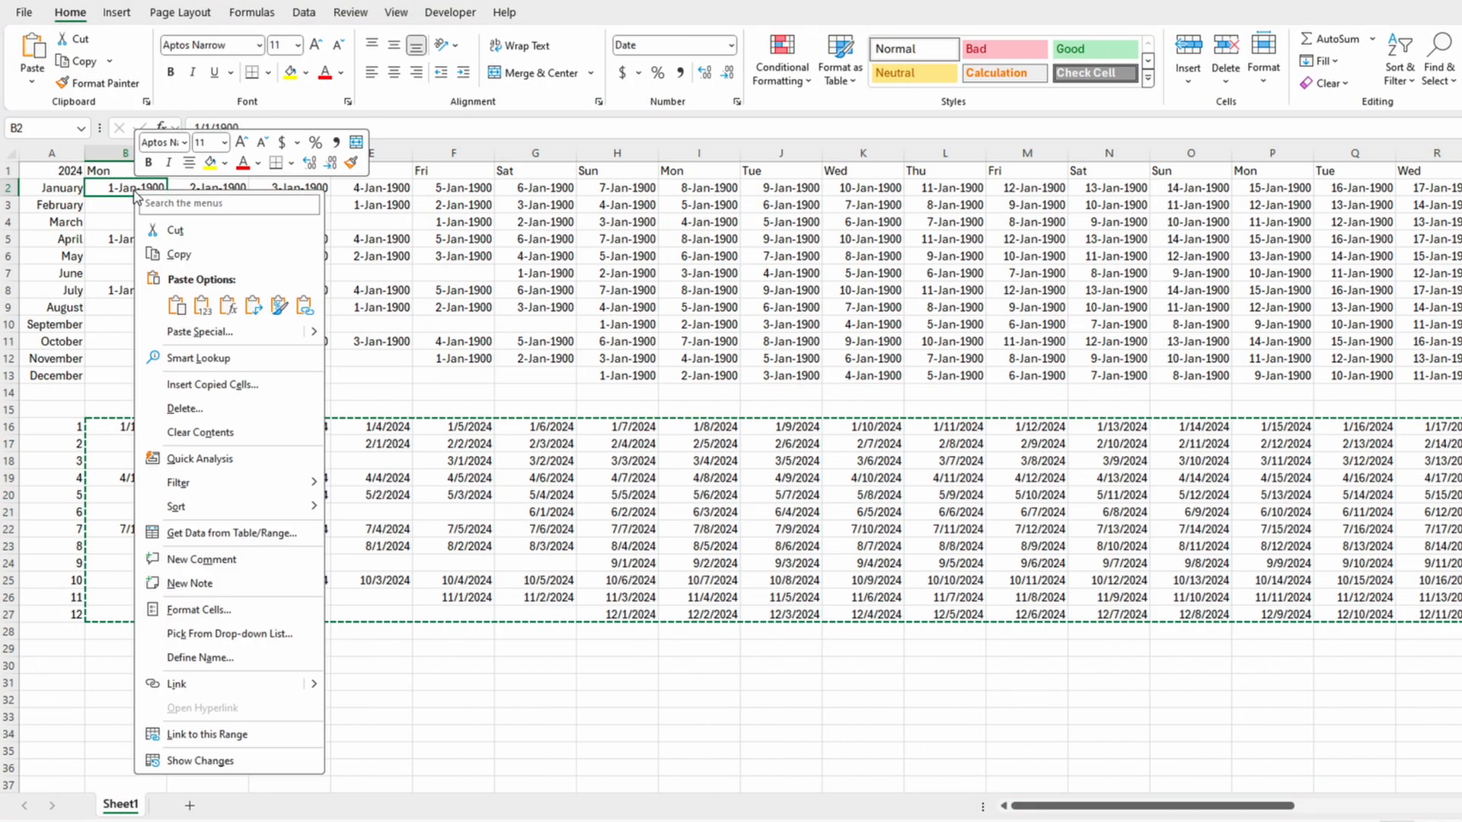
click(202, 305)
Examine the stored dates of the first January and February days in rows 2 and 3.
click(136, 189)
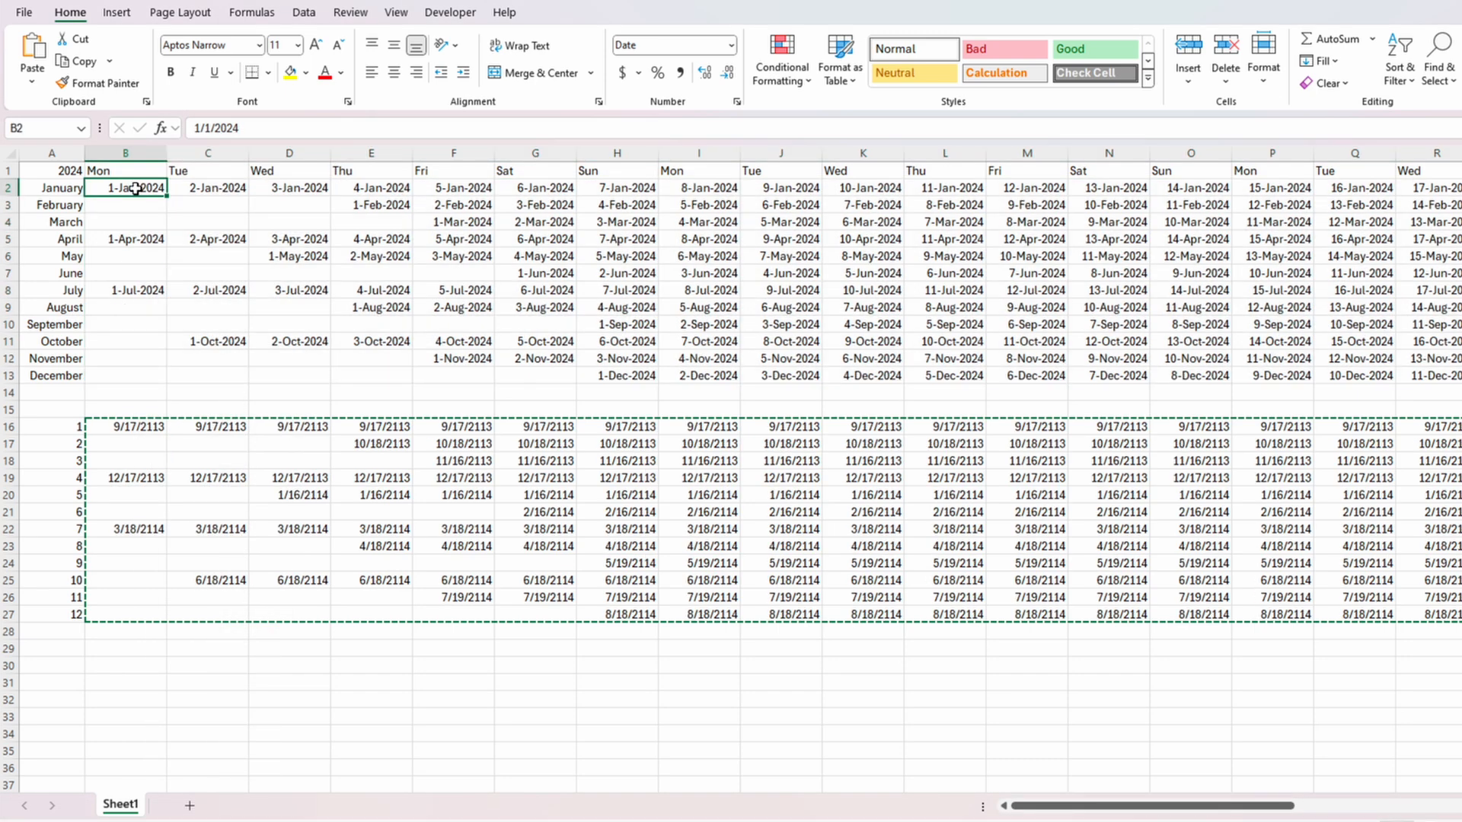
click(207, 189)
click(289, 187)
click(375, 204)
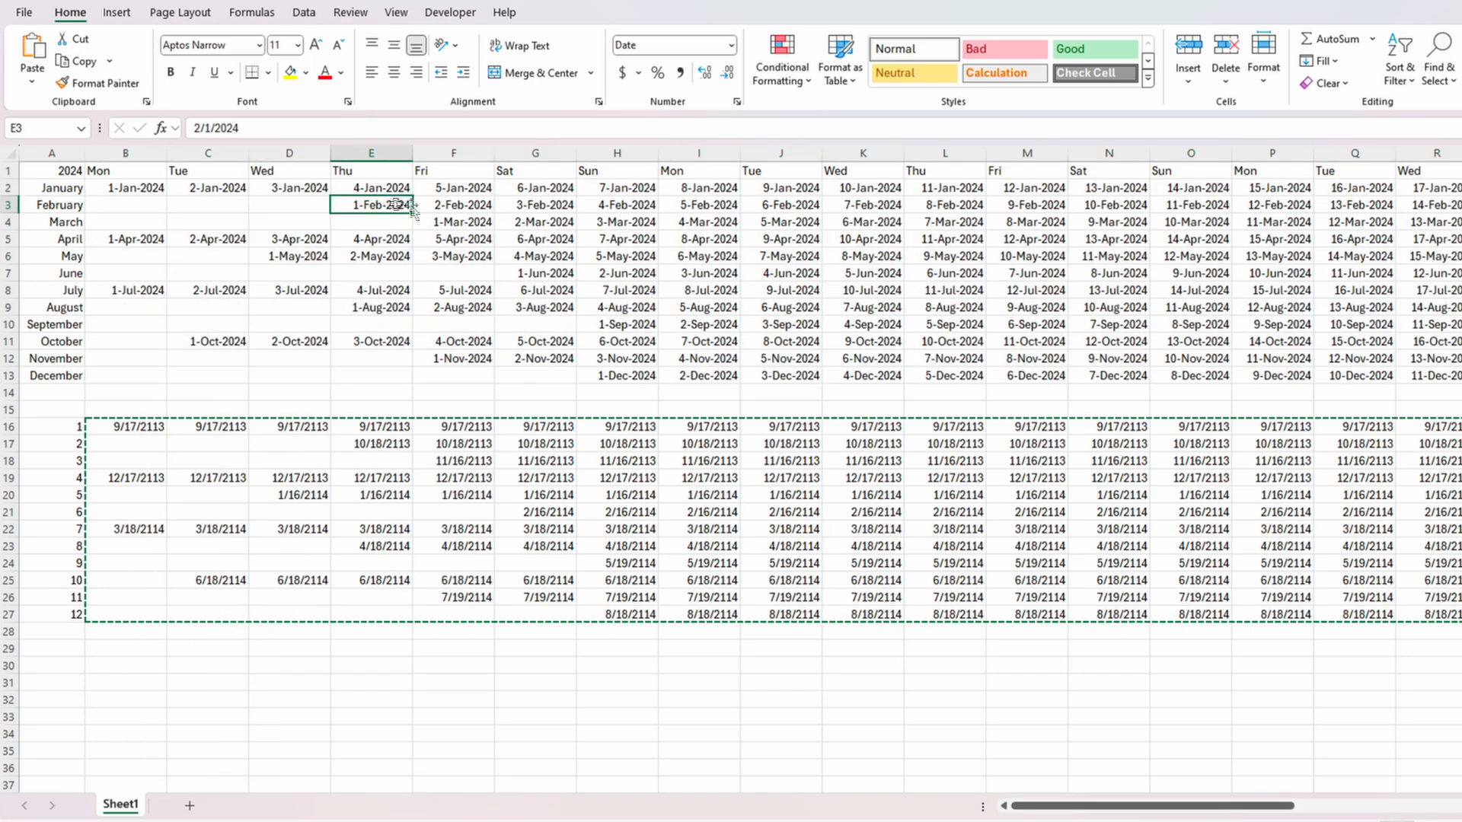
click(457, 204)
click(525, 190)
click(532, 205)
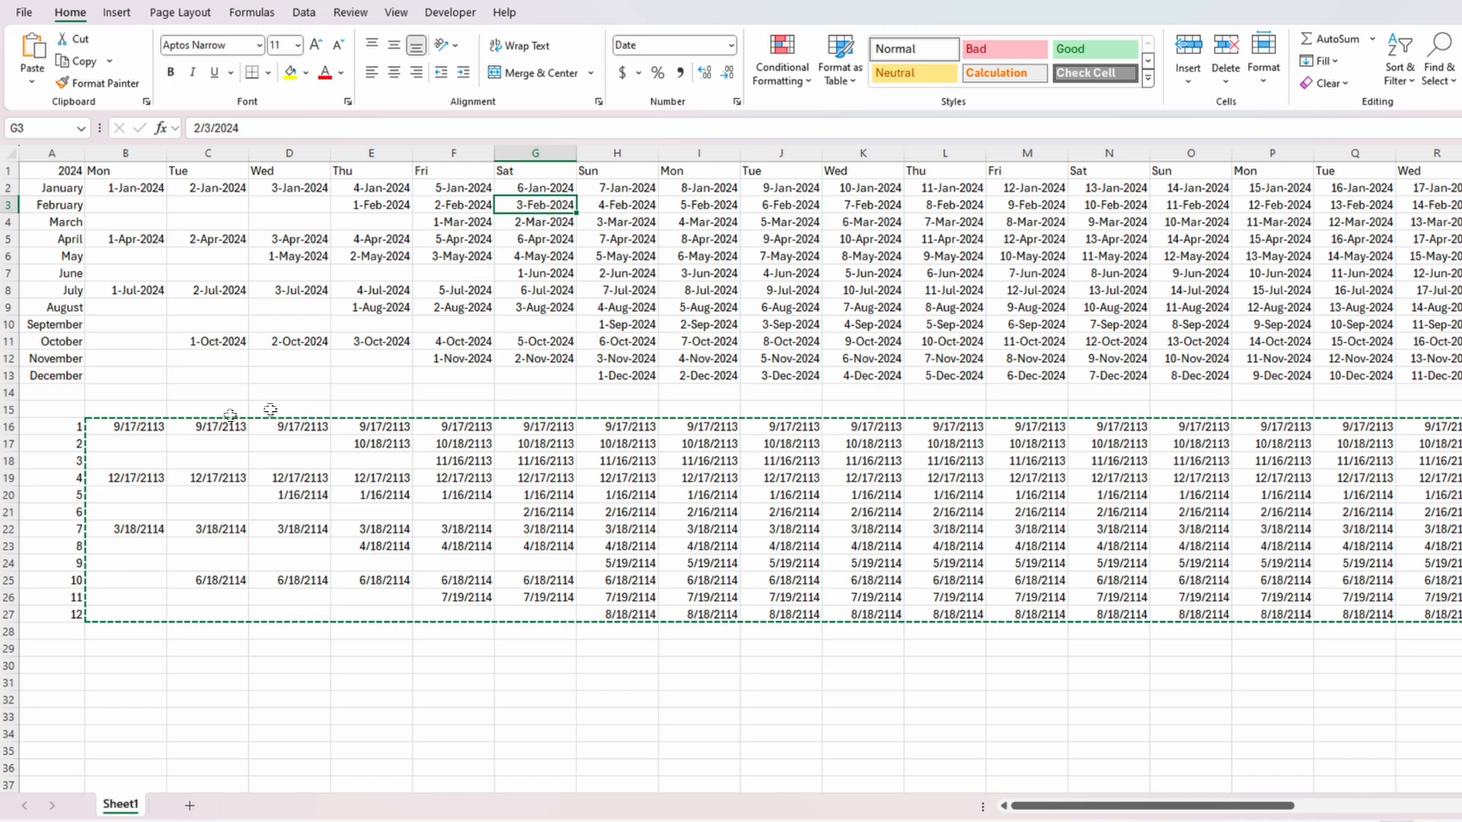
Remove the helper date table by clearing out rows 14 through 30.
drag(9, 399, 9, 669)
right_click(14, 533)
click(58, 365)
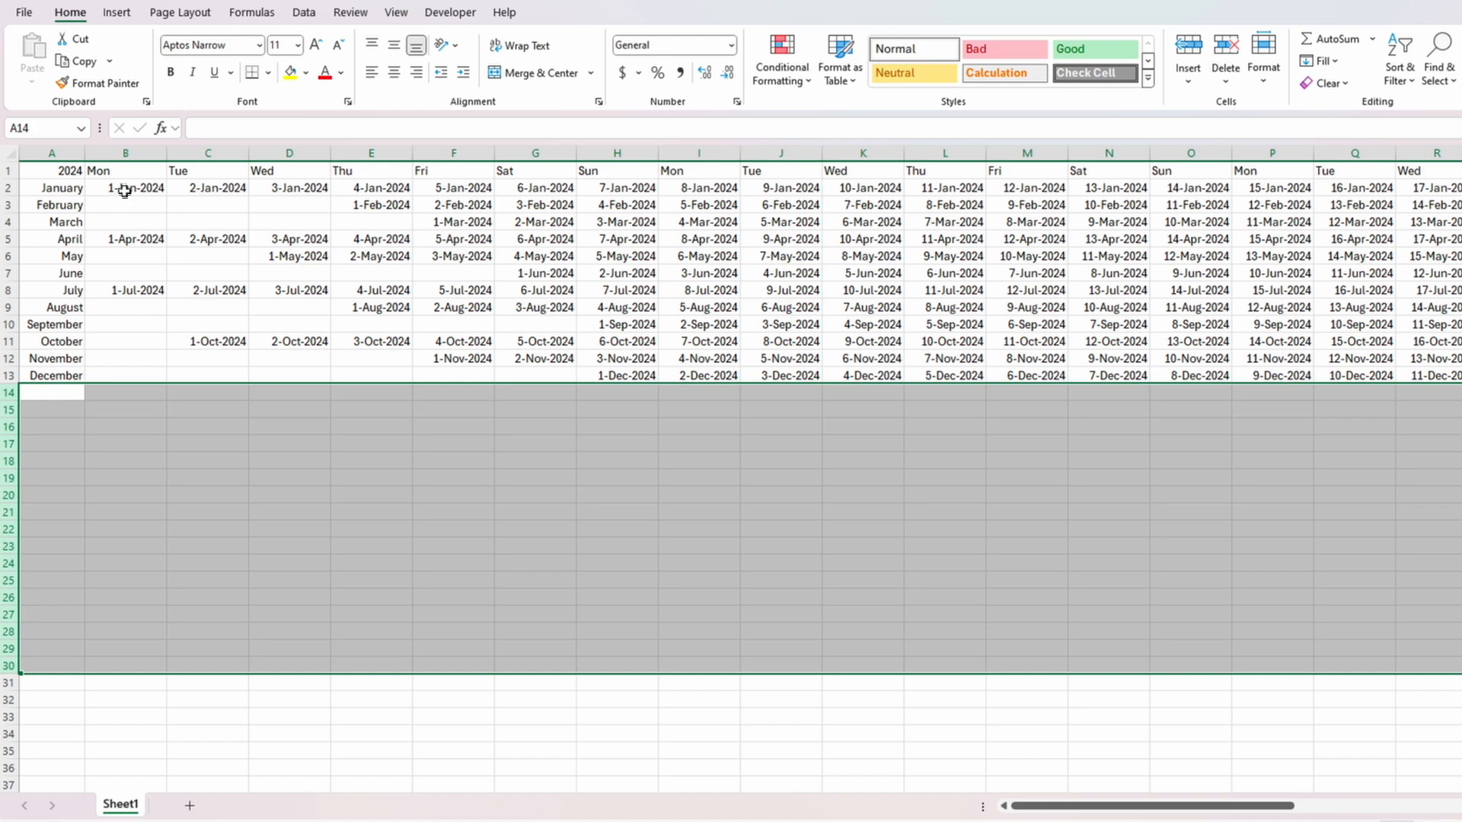
Apply the custom number format d to the calendar dates in B2:AL13 so that only day numbers show.
drag(124, 190, 1458, 375)
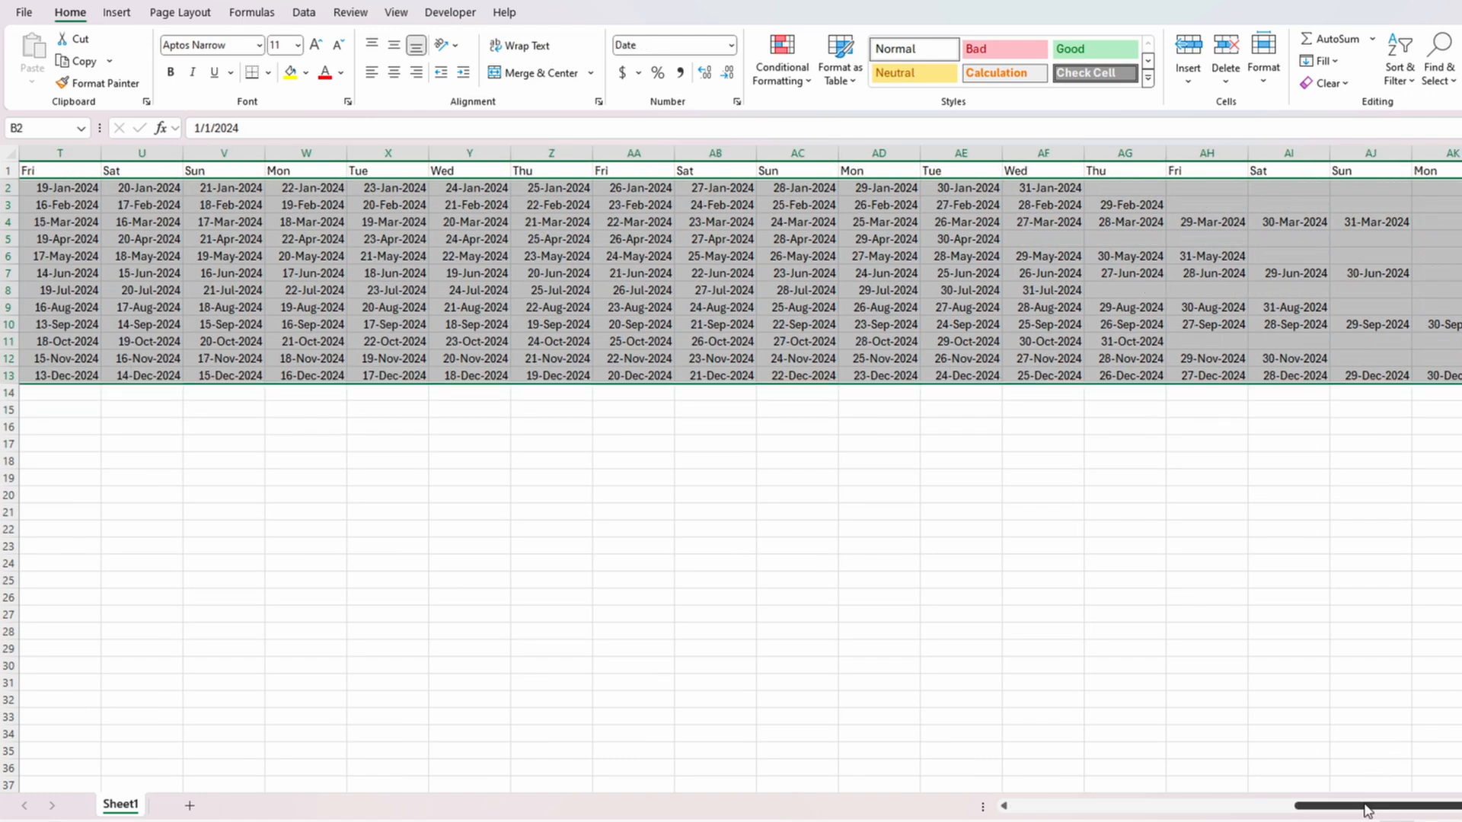
drag(1367, 811, 1081, 813)
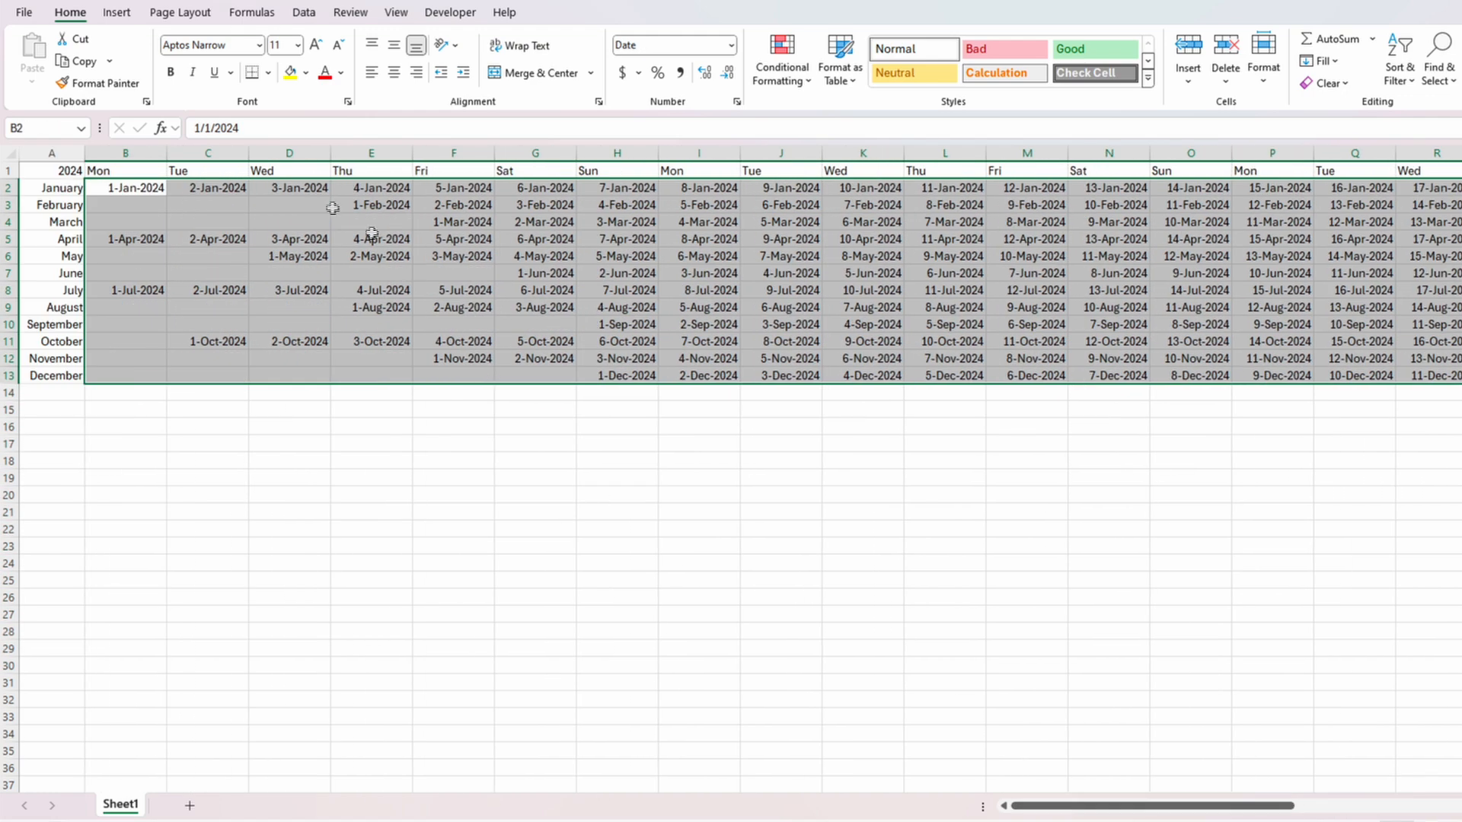
right_click(122, 188)
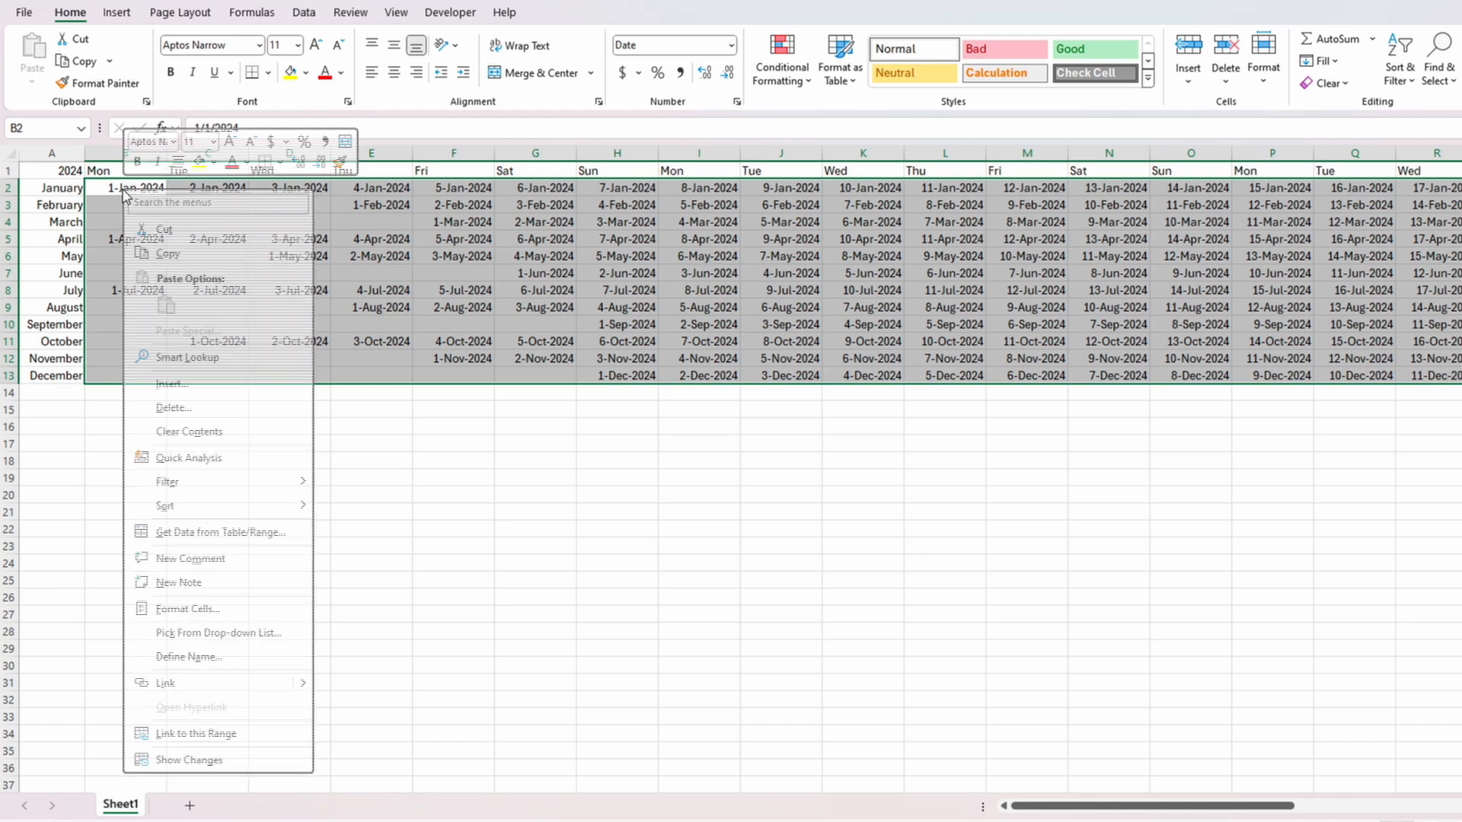
click(199, 609)
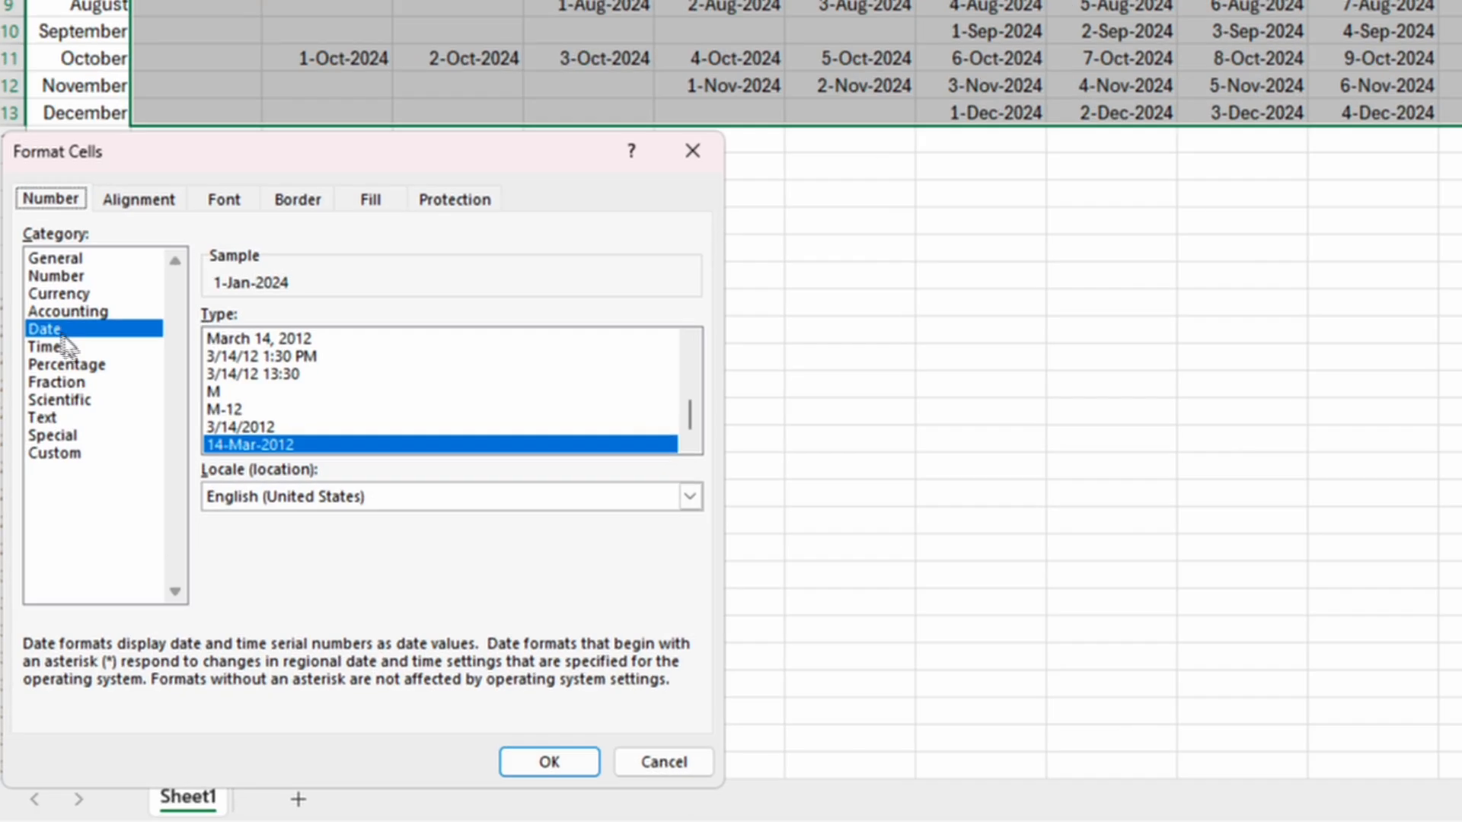
click(38, 589)
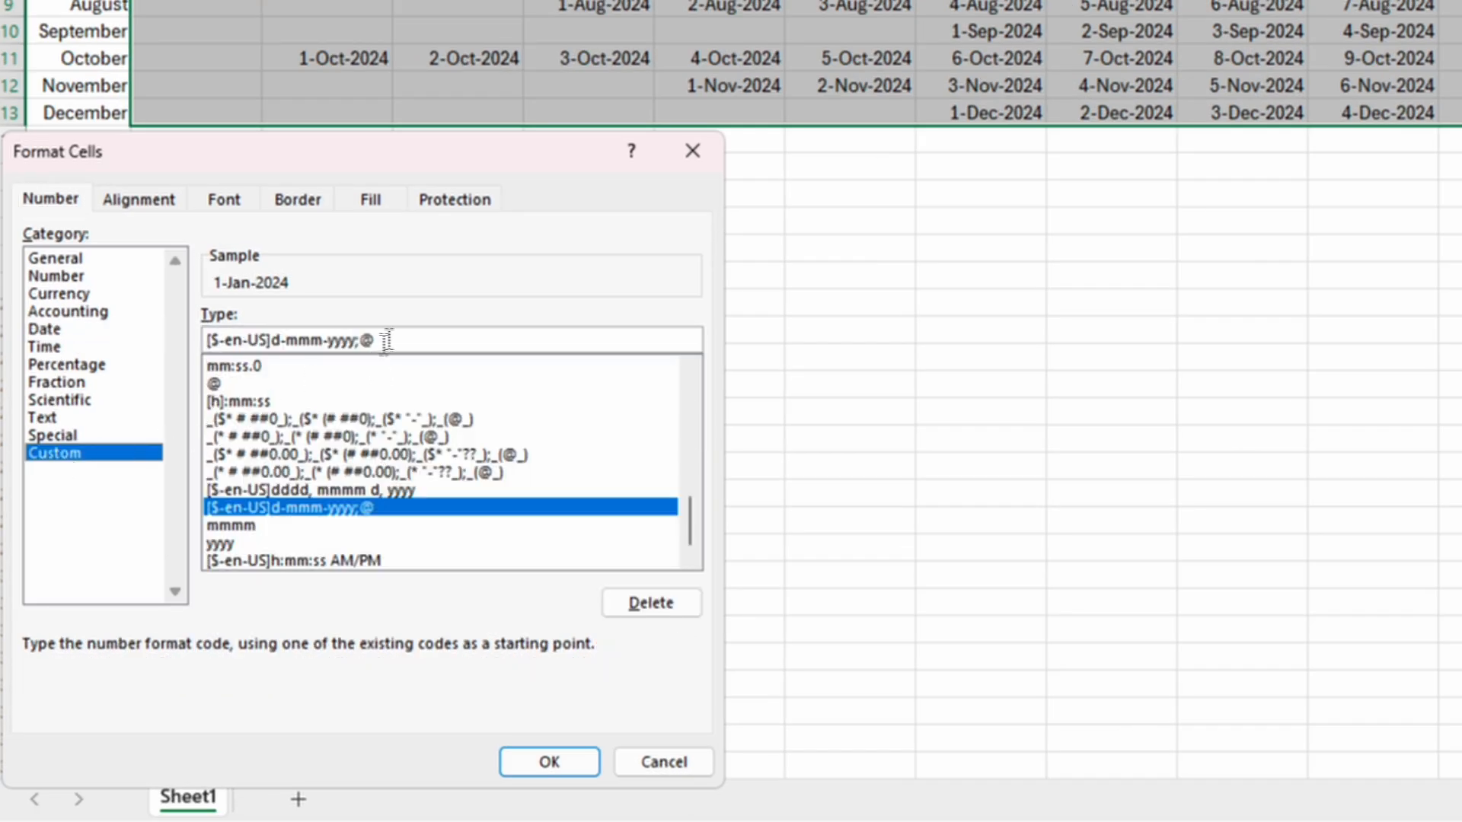
drag(411, 340, 152, 341)
text(d)
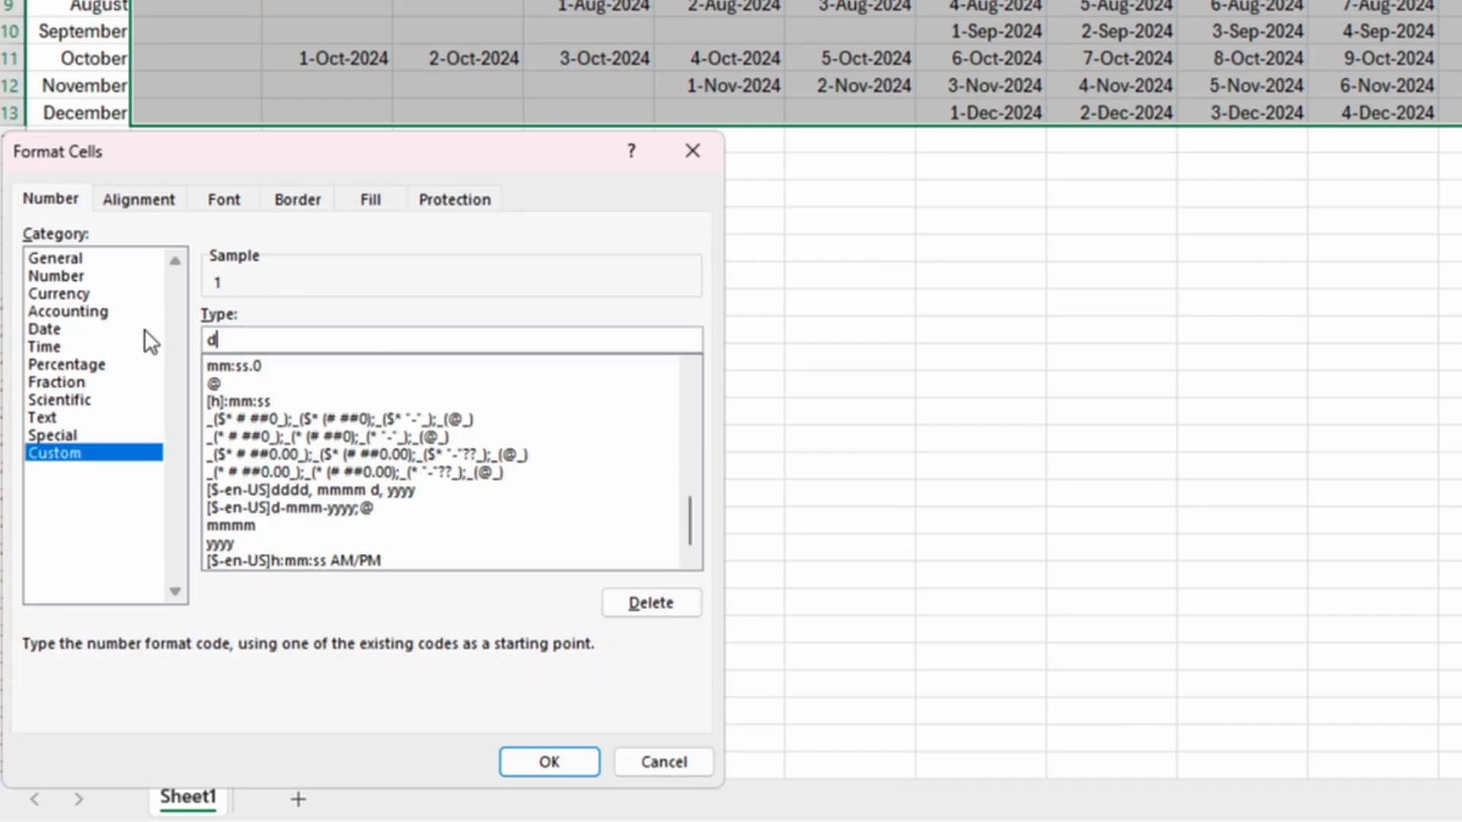
click(543, 762)
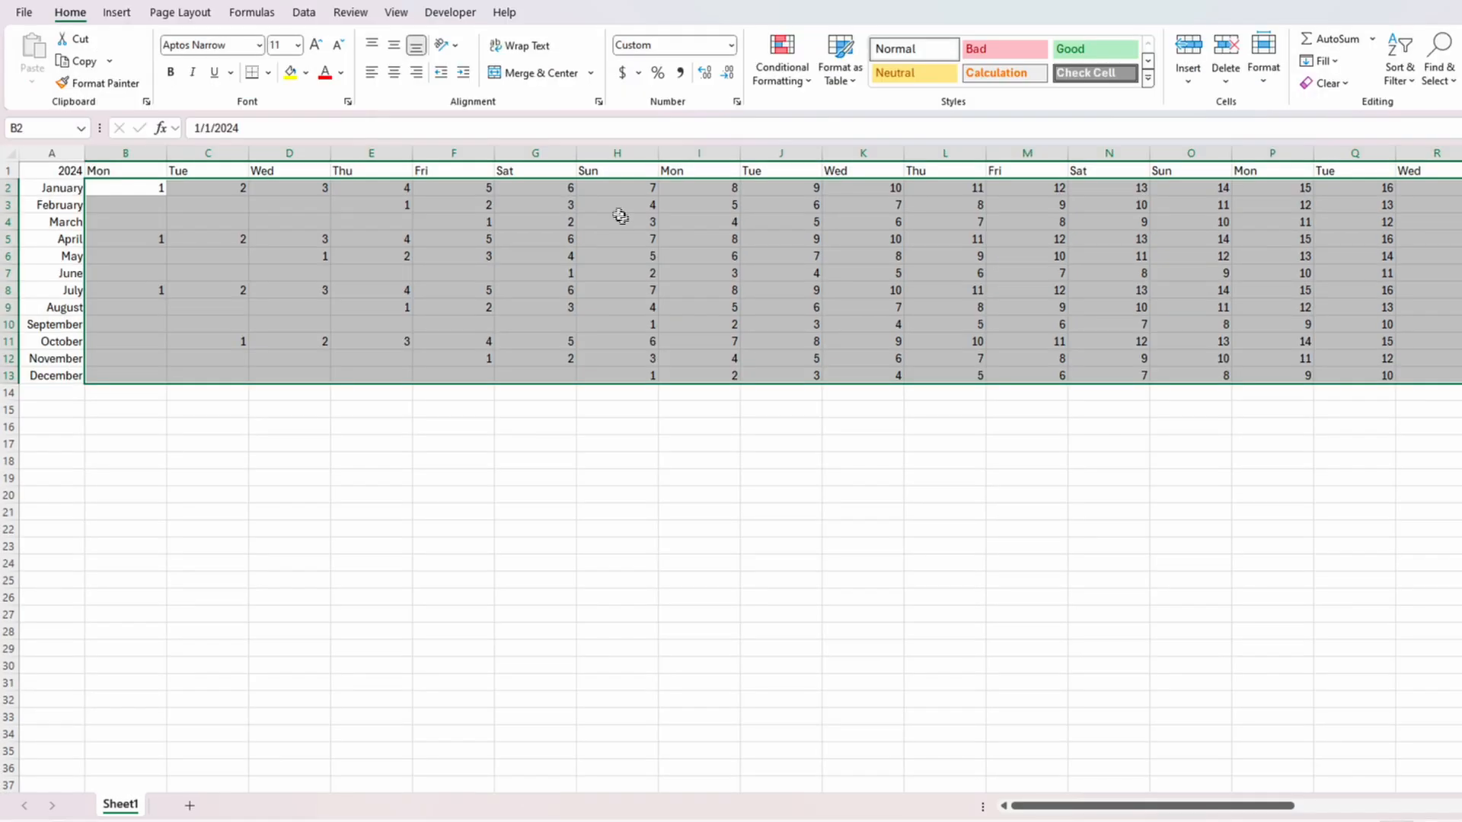
Set the width of columns B through AL to 5.
drag(125, 152, 472, 151)
drag(620, 148, 1393, 156)
right_click(1393, 156)
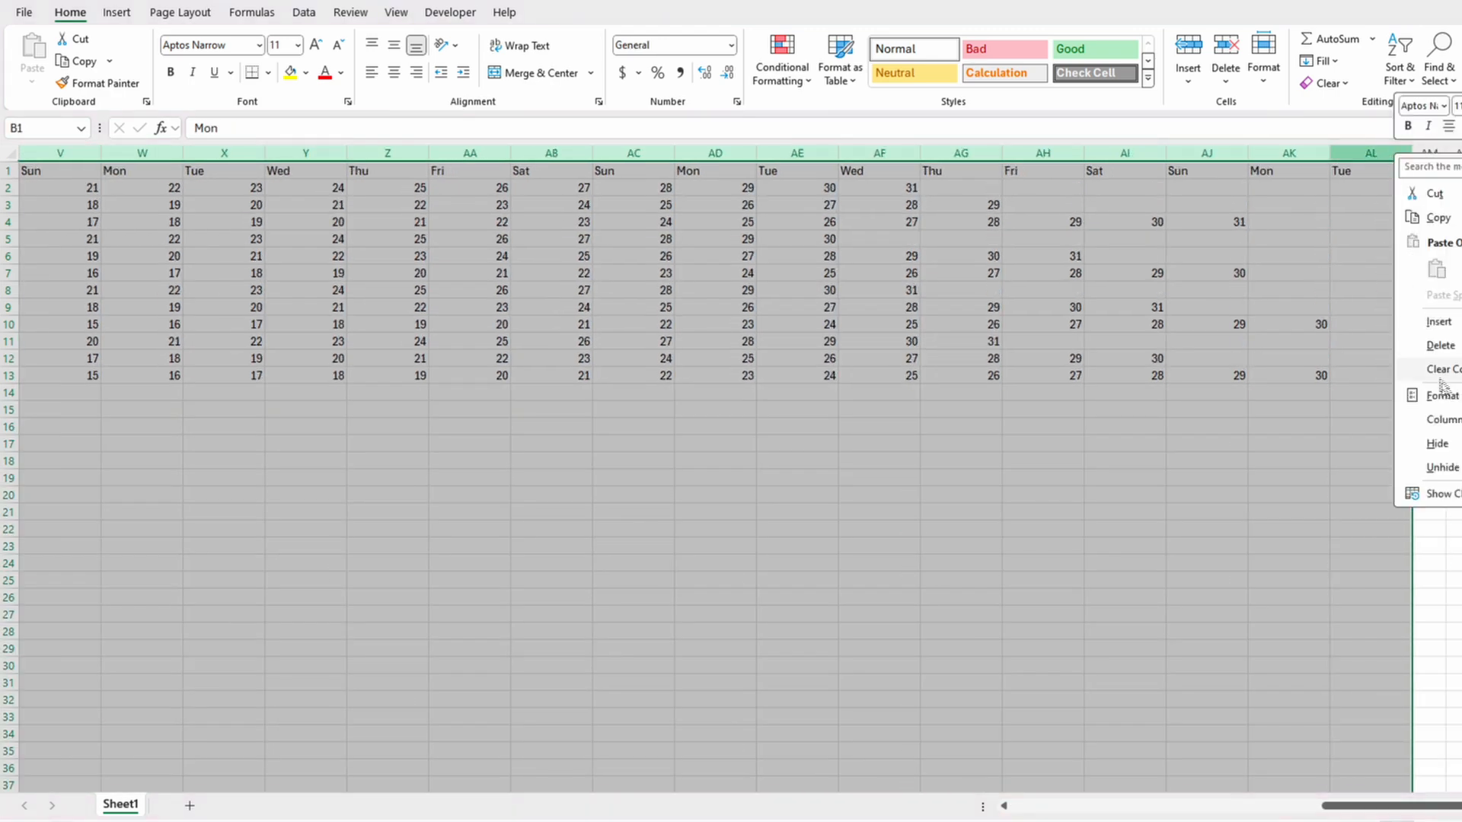
click(1439, 420)
text(5)
click(1409, 461)
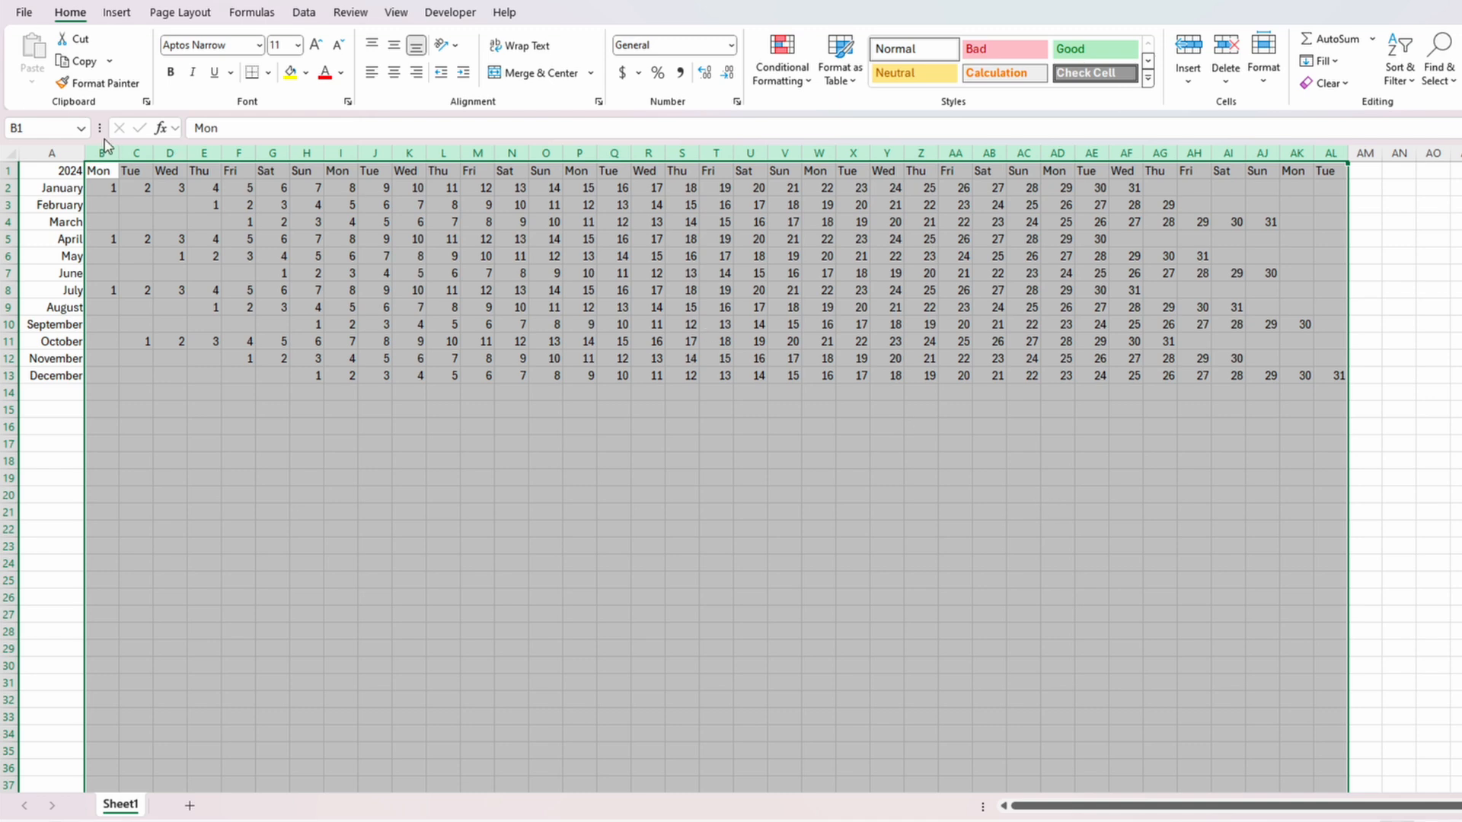
Copy the weekday headers from B1:AL1 into row 14 below December, starting at B14.
click(99, 168)
drag(100, 168, 1323, 168)
key(ctrl+c)
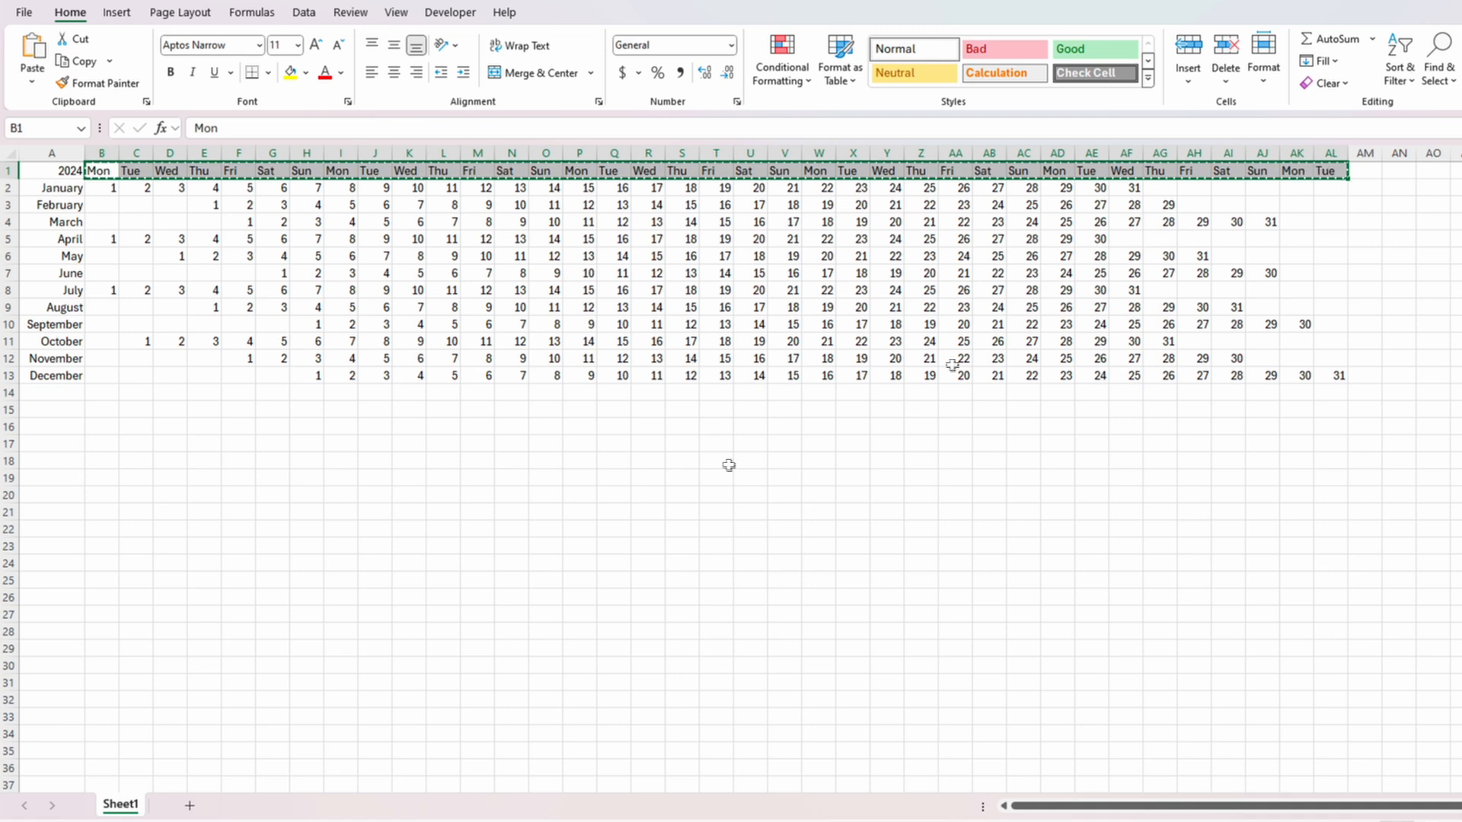
click(101, 393)
key(ctrl+v)
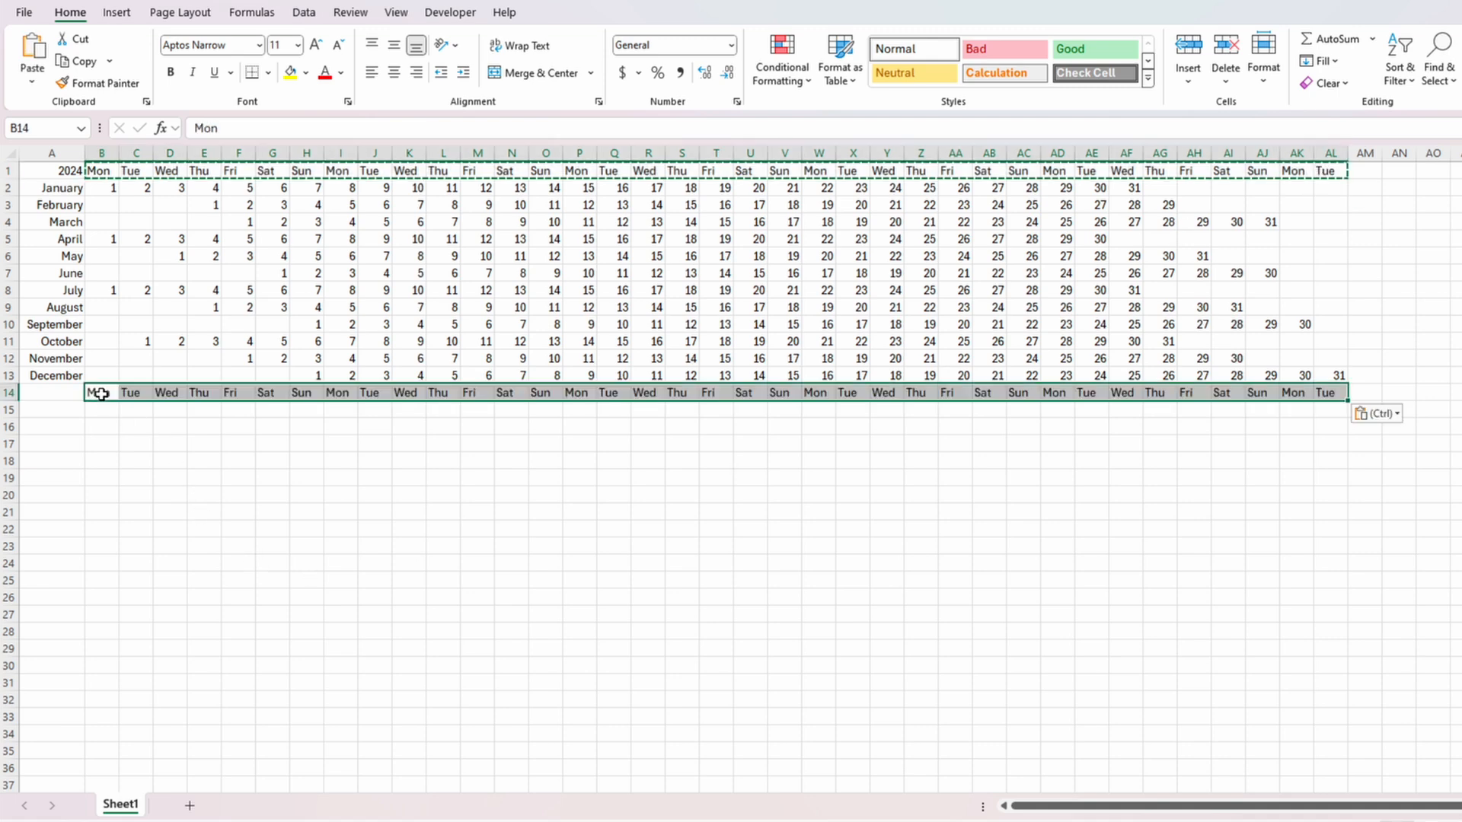
Copy the month cells A2:A13 and paste them as values into column AM, starting at AM2.
click(65, 187)
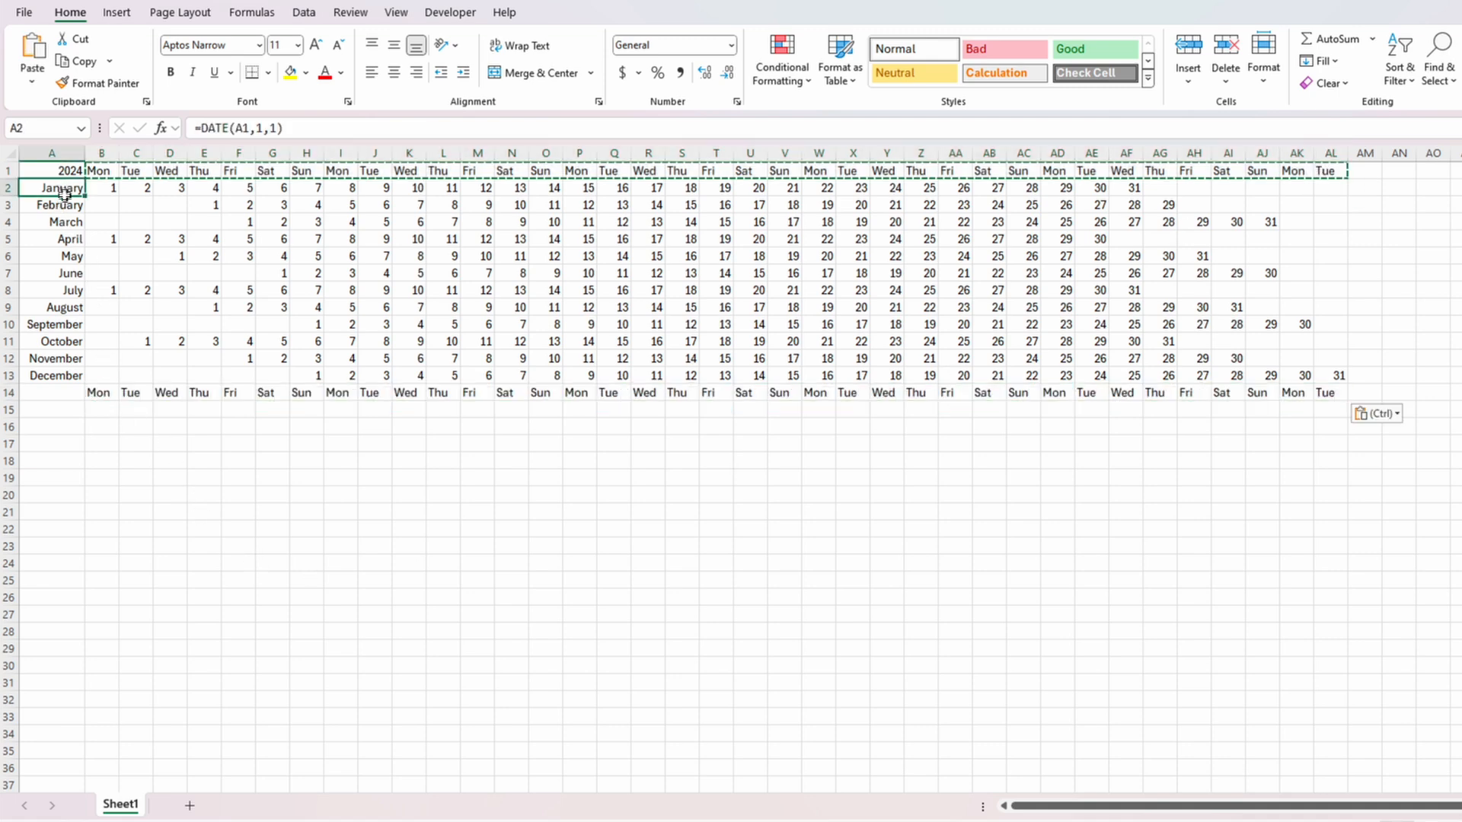
drag(66, 193, 65, 377)
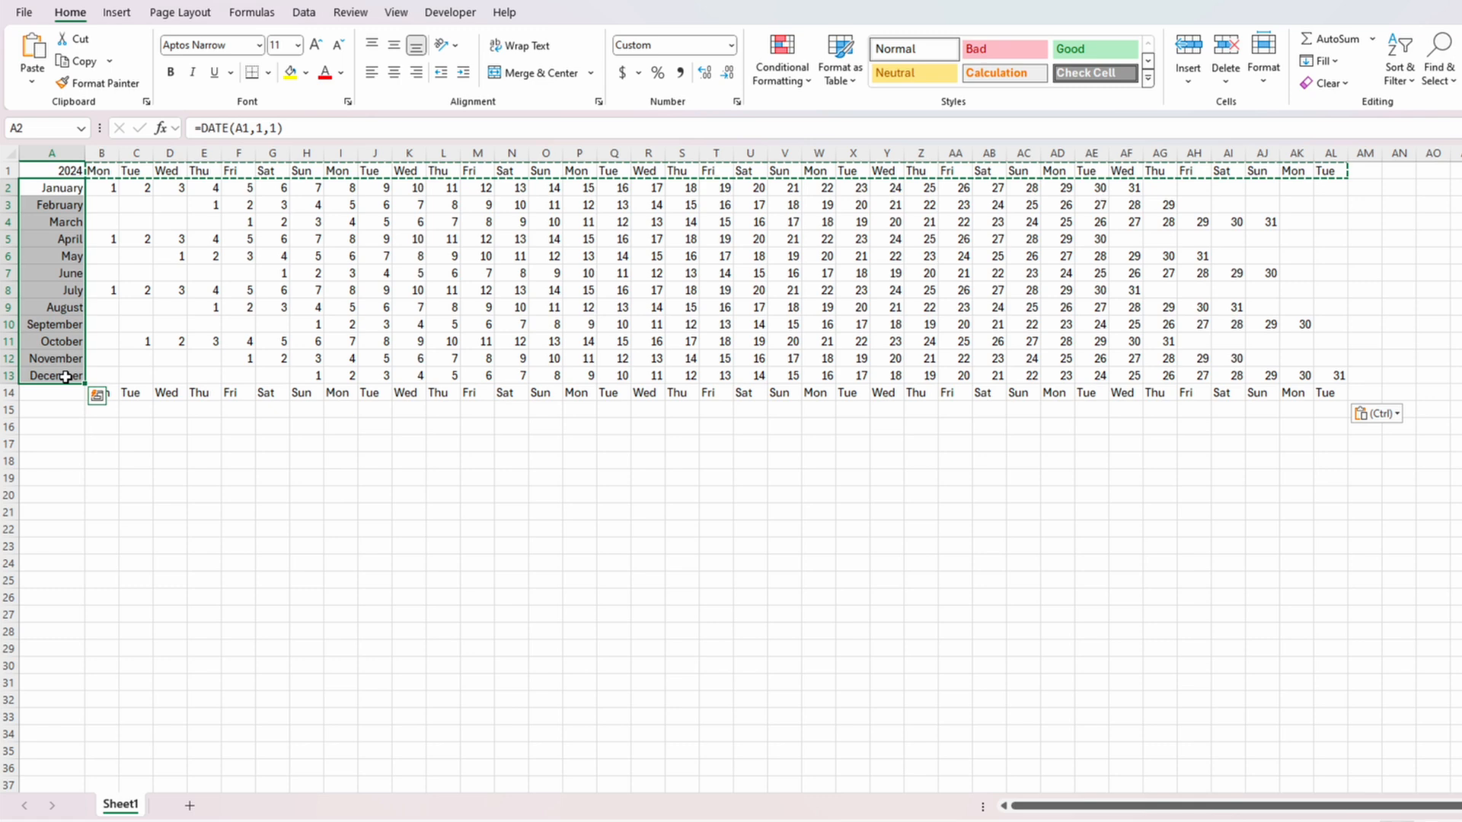
key(ctrl+c)
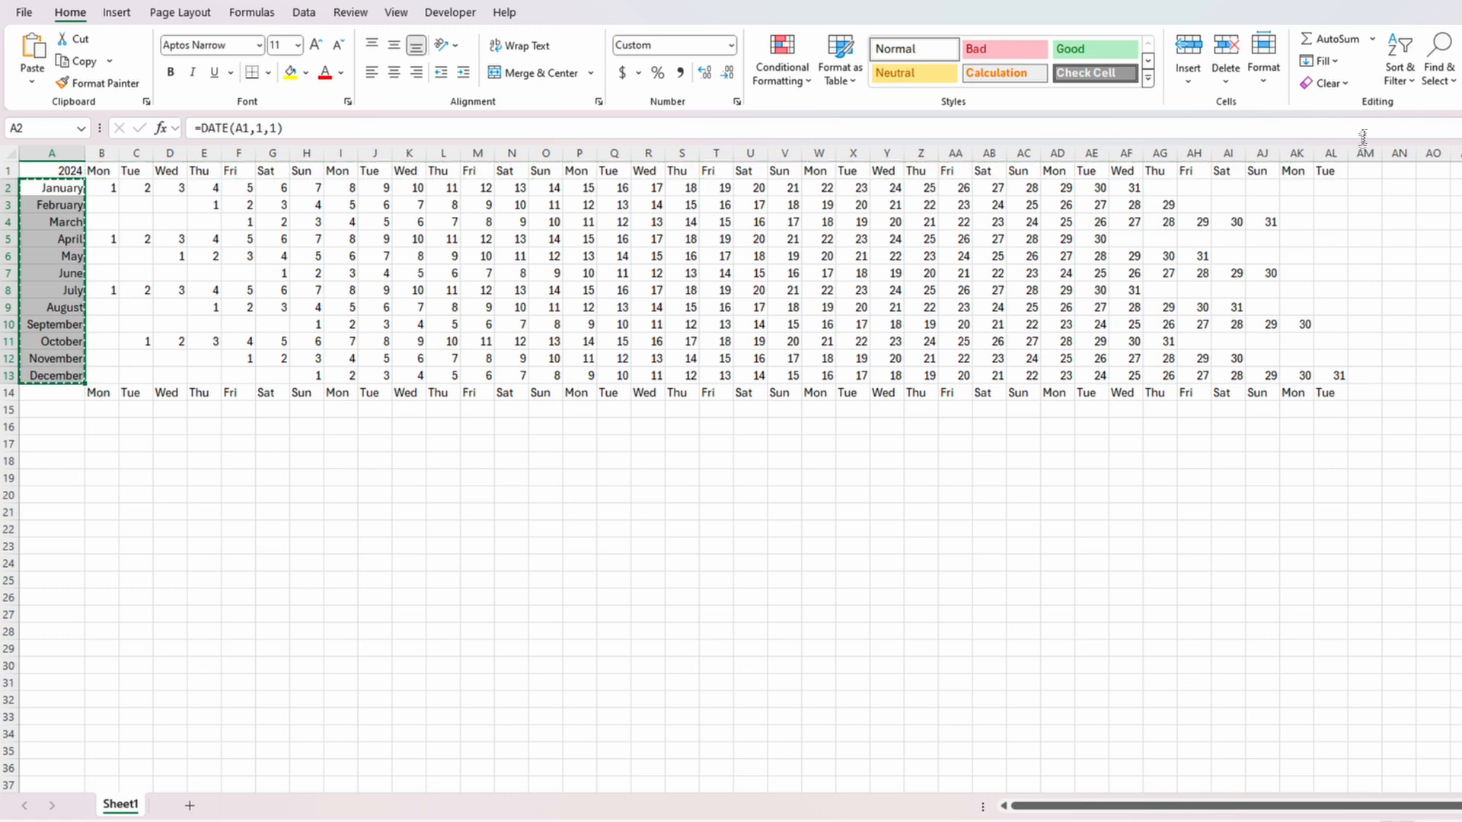
right_click(1361, 187)
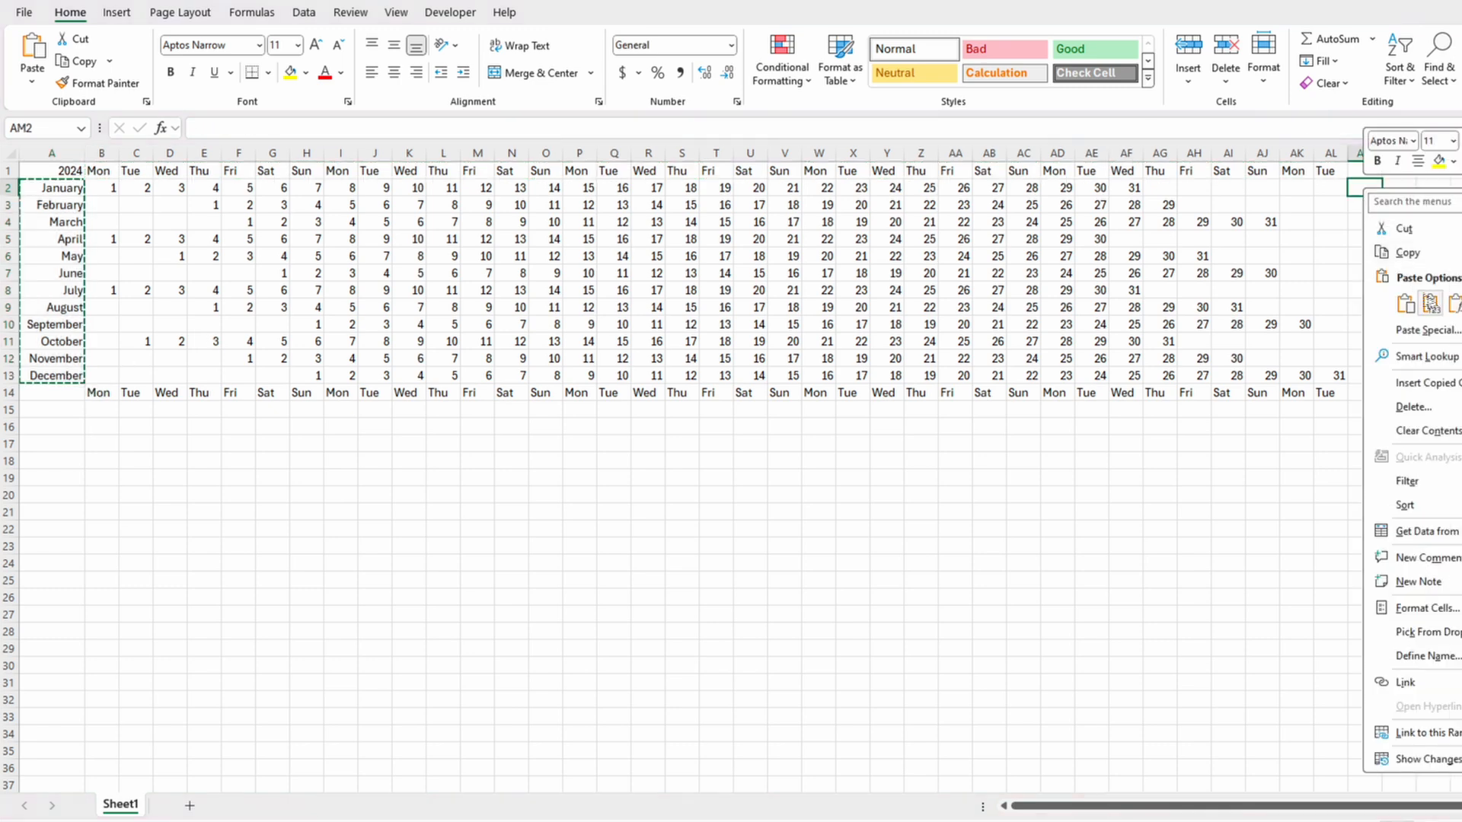
click(1430, 303)
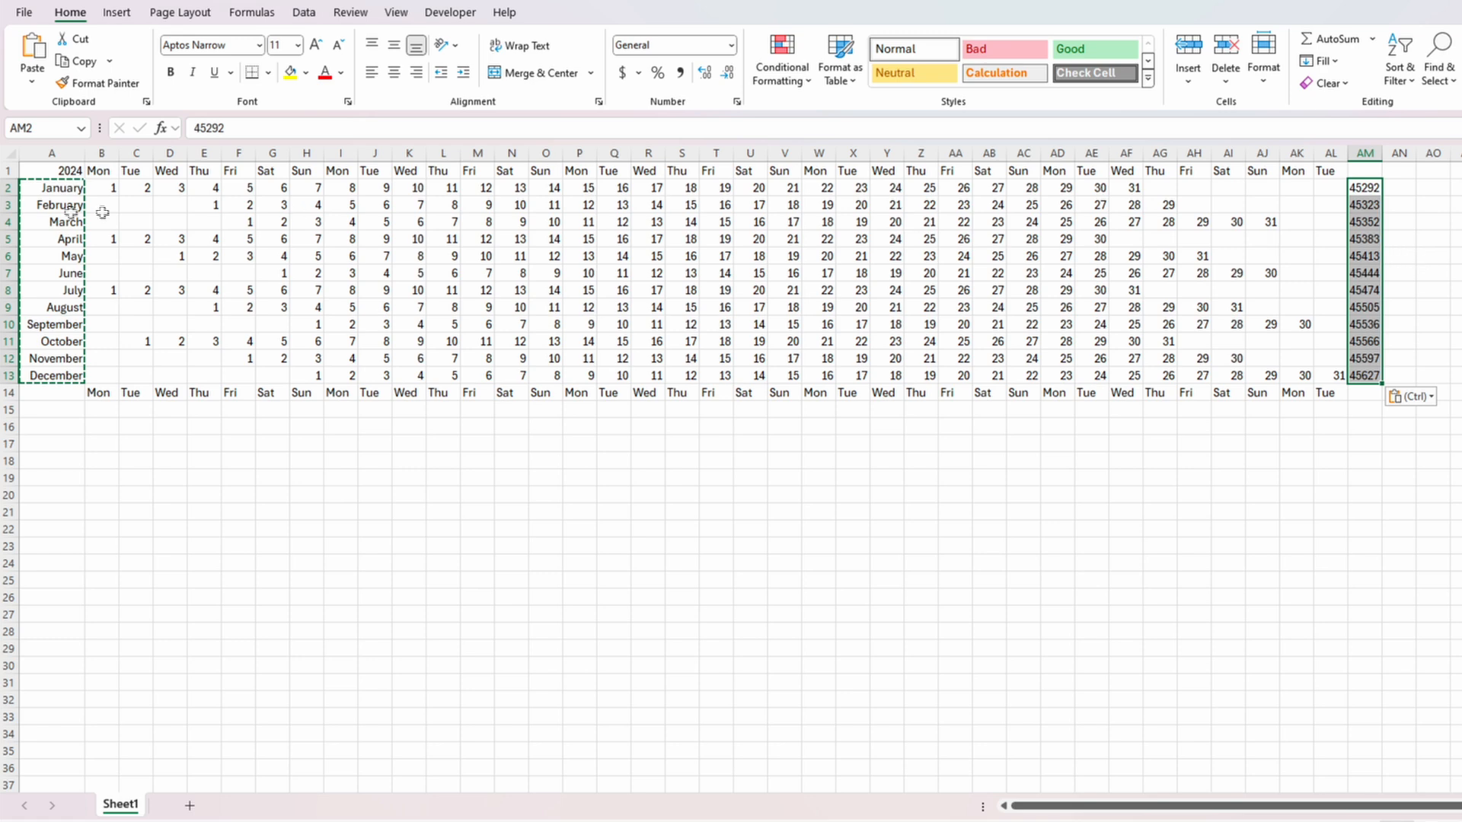
Copy the formatting of month cell A2 onto AM2:AM13 and autofit the width of column AM.
click(46, 190)
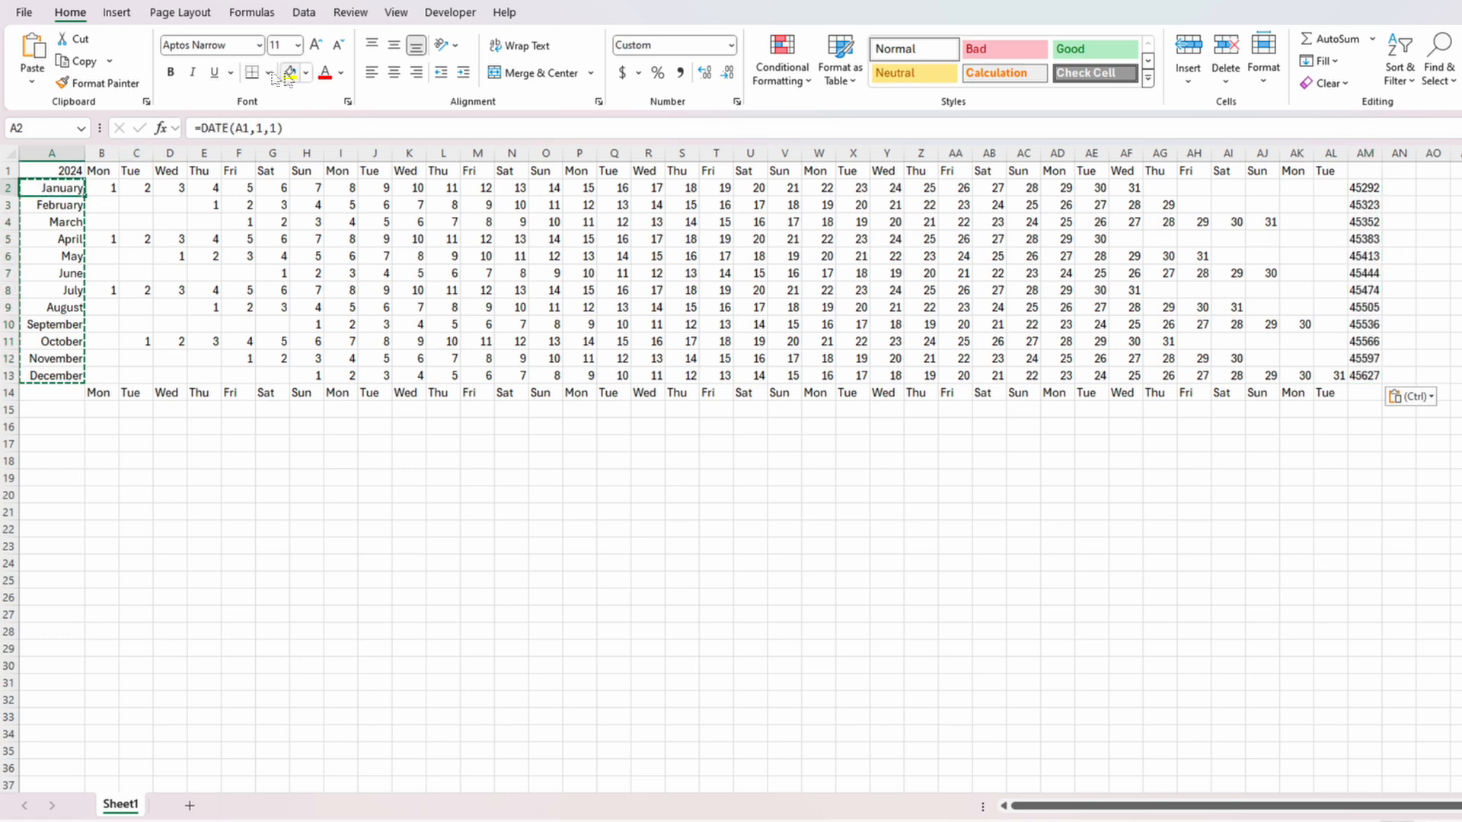
click(99, 82)
mouse_move(1370, 189)
mouse_down()
mouse_move(1391, 344)
mouse_move(1369, 376)
mouse_up()
double_click(1381, 153)
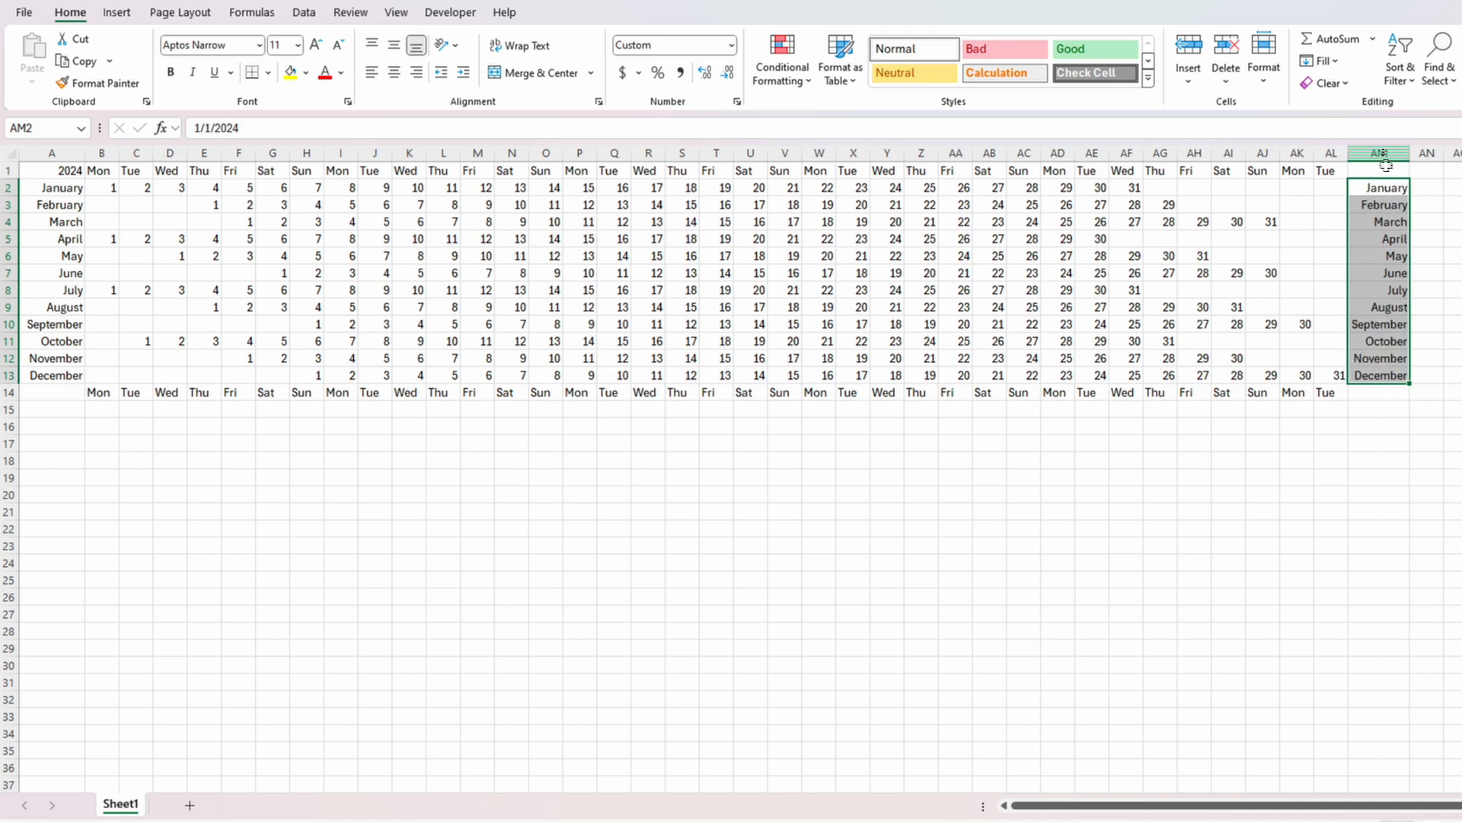
click(1438, 259)
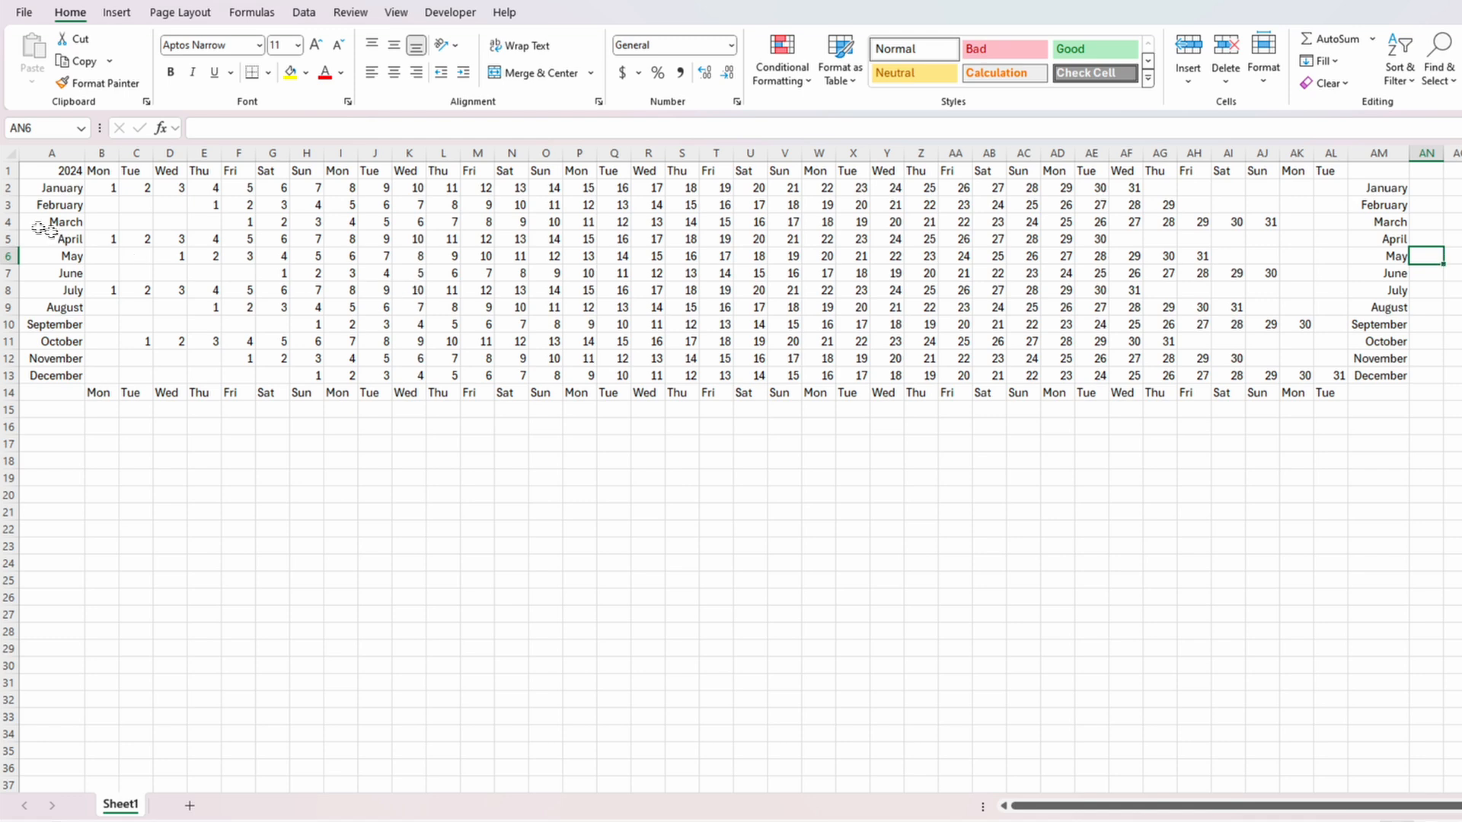
Insert a blank row below each month from January through June.
right_click(6, 206)
click(52, 376)
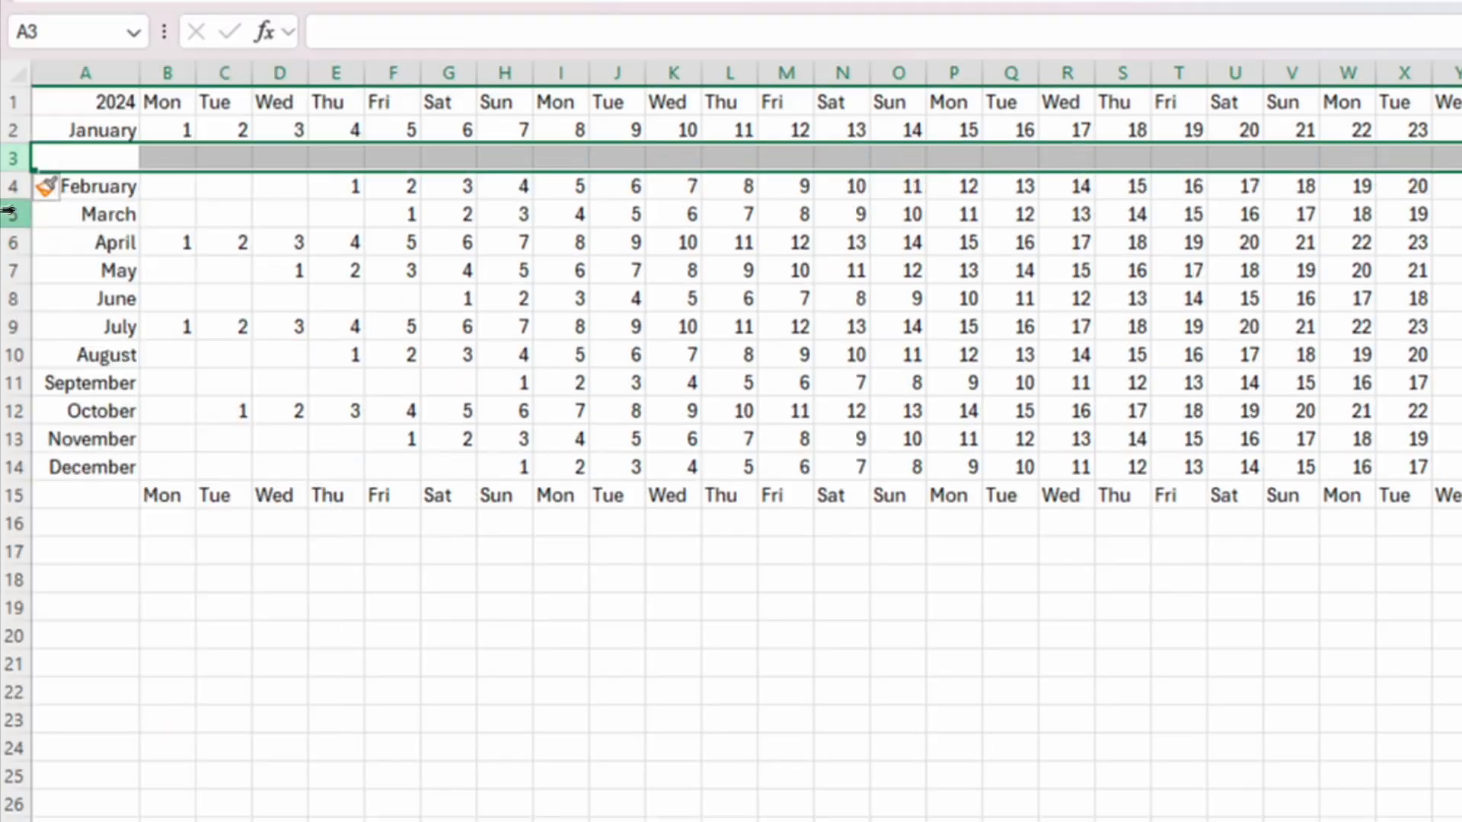
right_click(6, 239)
click(50, 407)
right_click(6, 272)
click(50, 438)
right_click(6, 326)
click(82, 601)
right_click(6, 378)
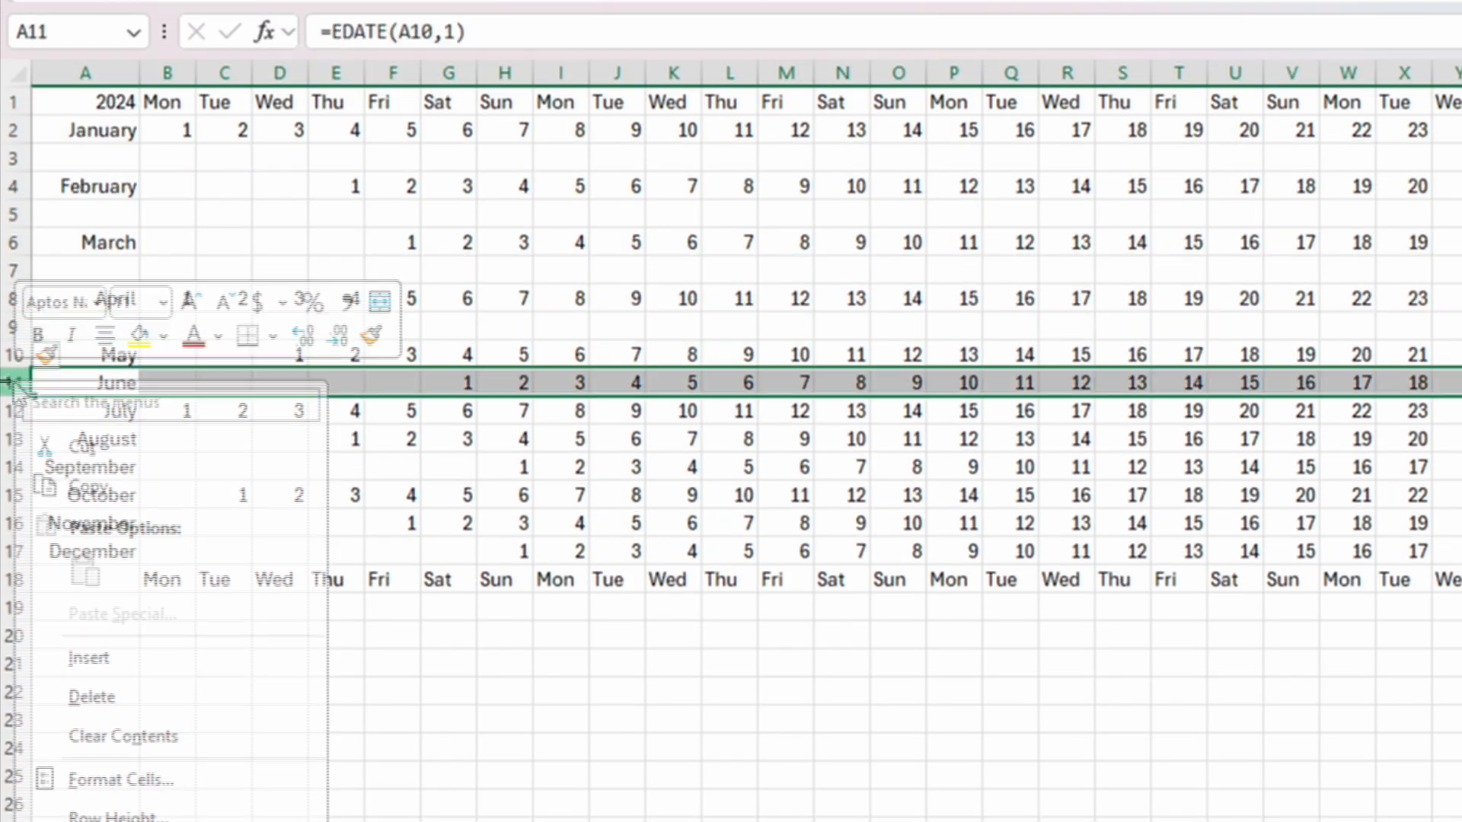
click(81, 653)
right_click(6, 434)
click(85, 694)
Insert blank rows to separate the months from July through December.
right_click(7, 495)
click(43, 768)
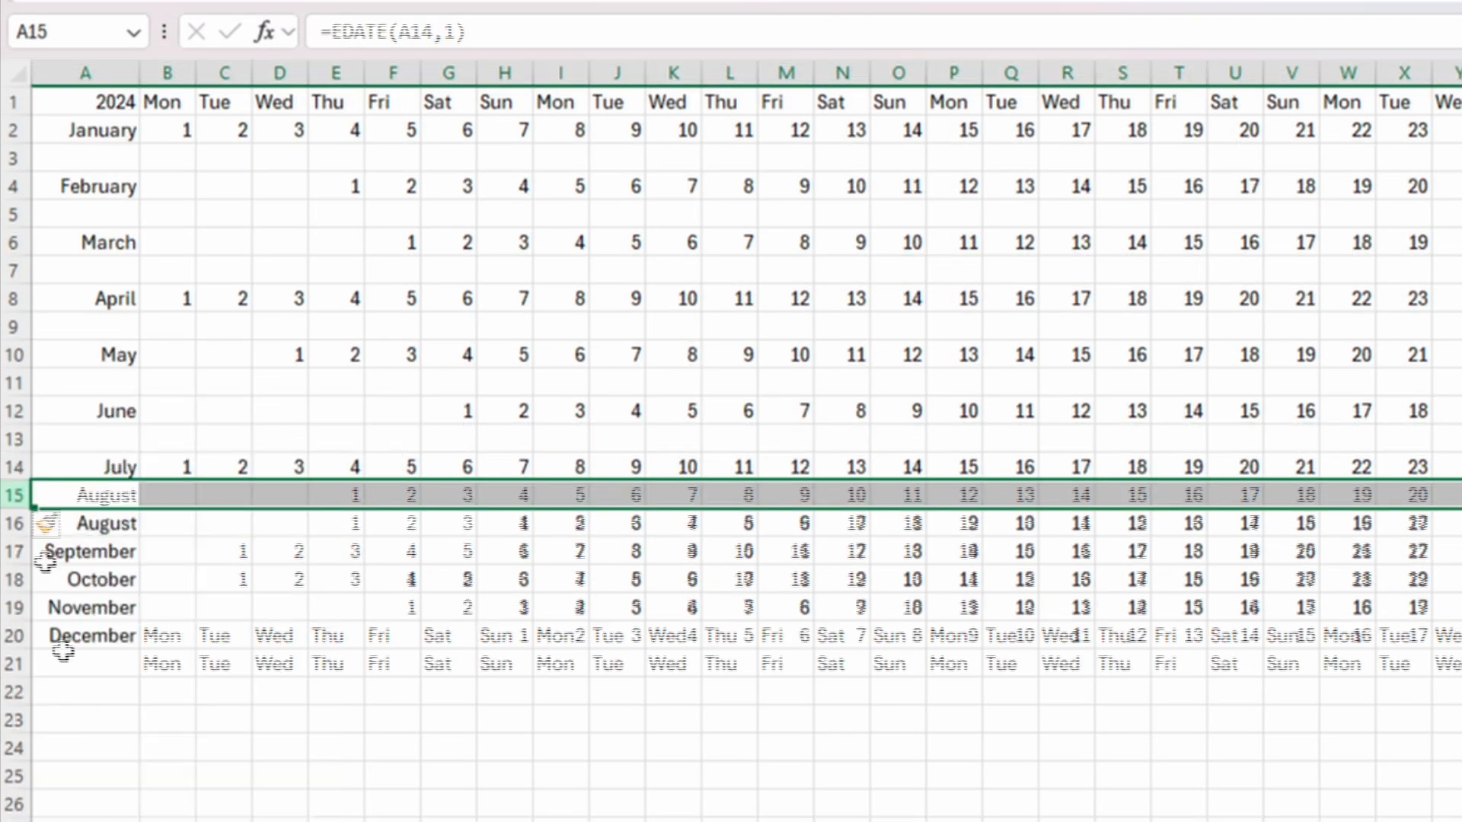
right_click(7, 523)
click(42, 796)
right_click(19, 584)
click(43, 819)
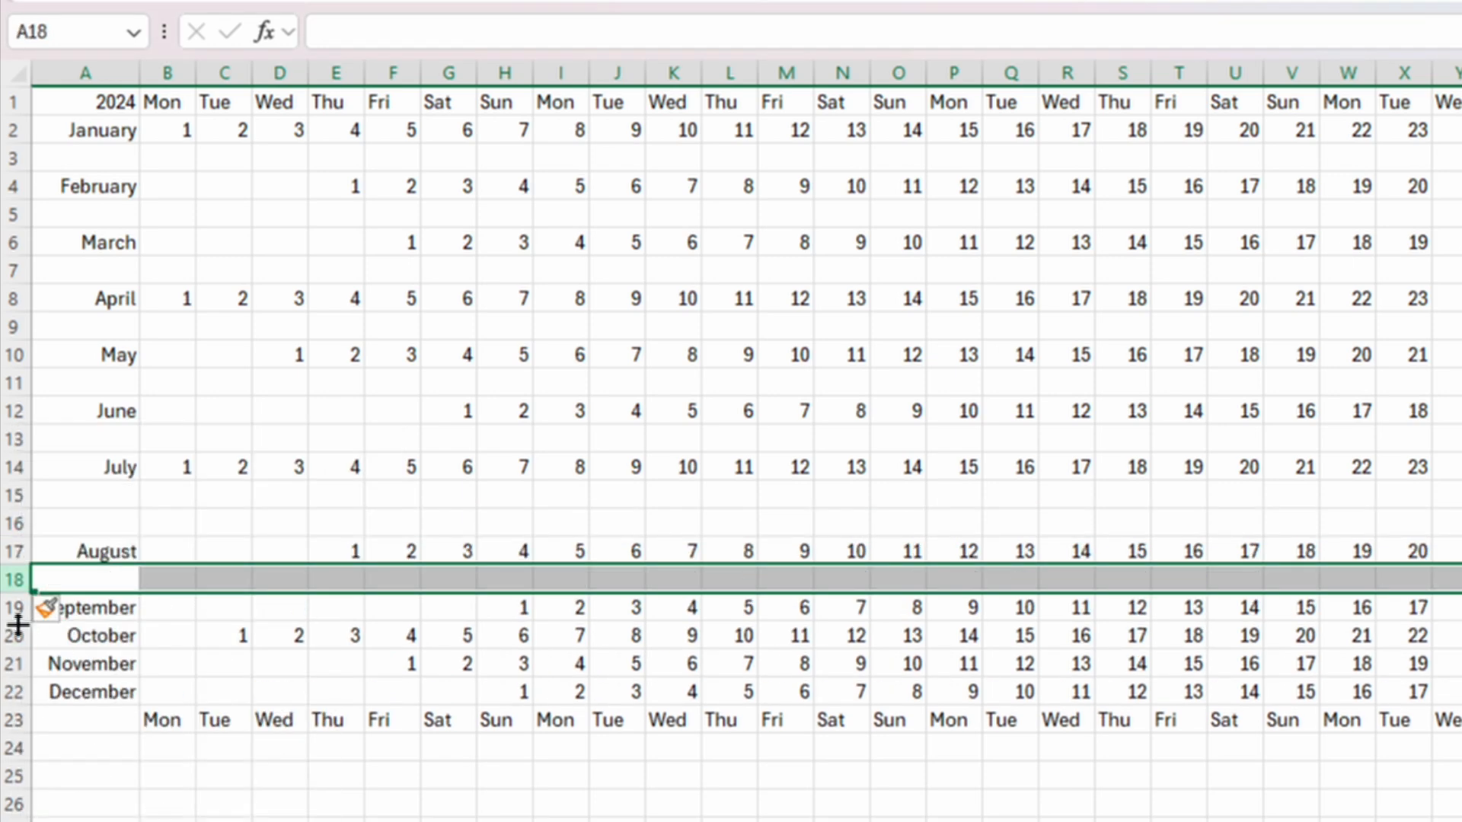
right_click(15, 636)
click(68, 327)
right_click(15, 693)
click(85, 383)
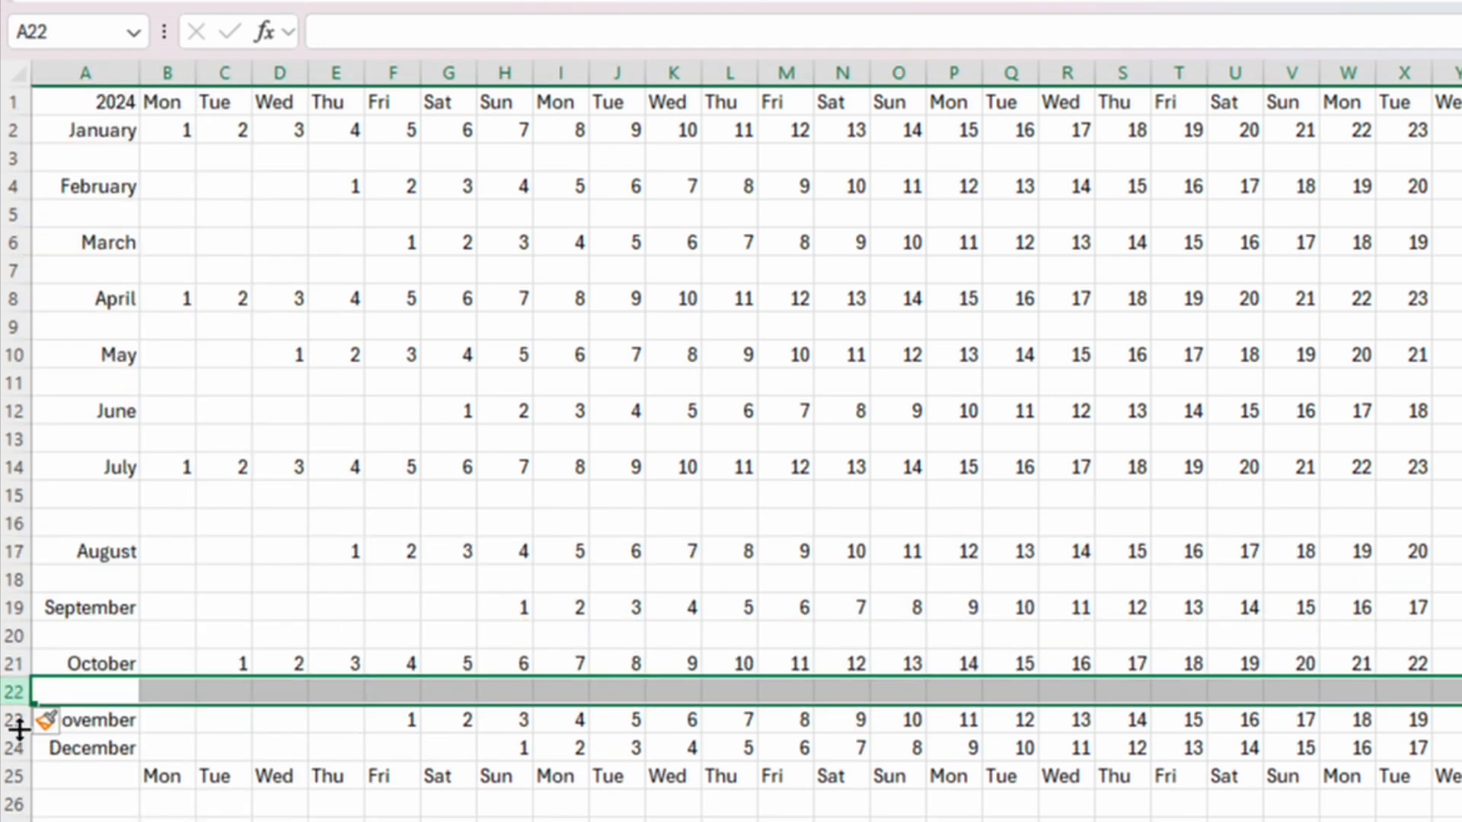
right_click(15, 720)
right_click(16, 750)
click(98, 444)
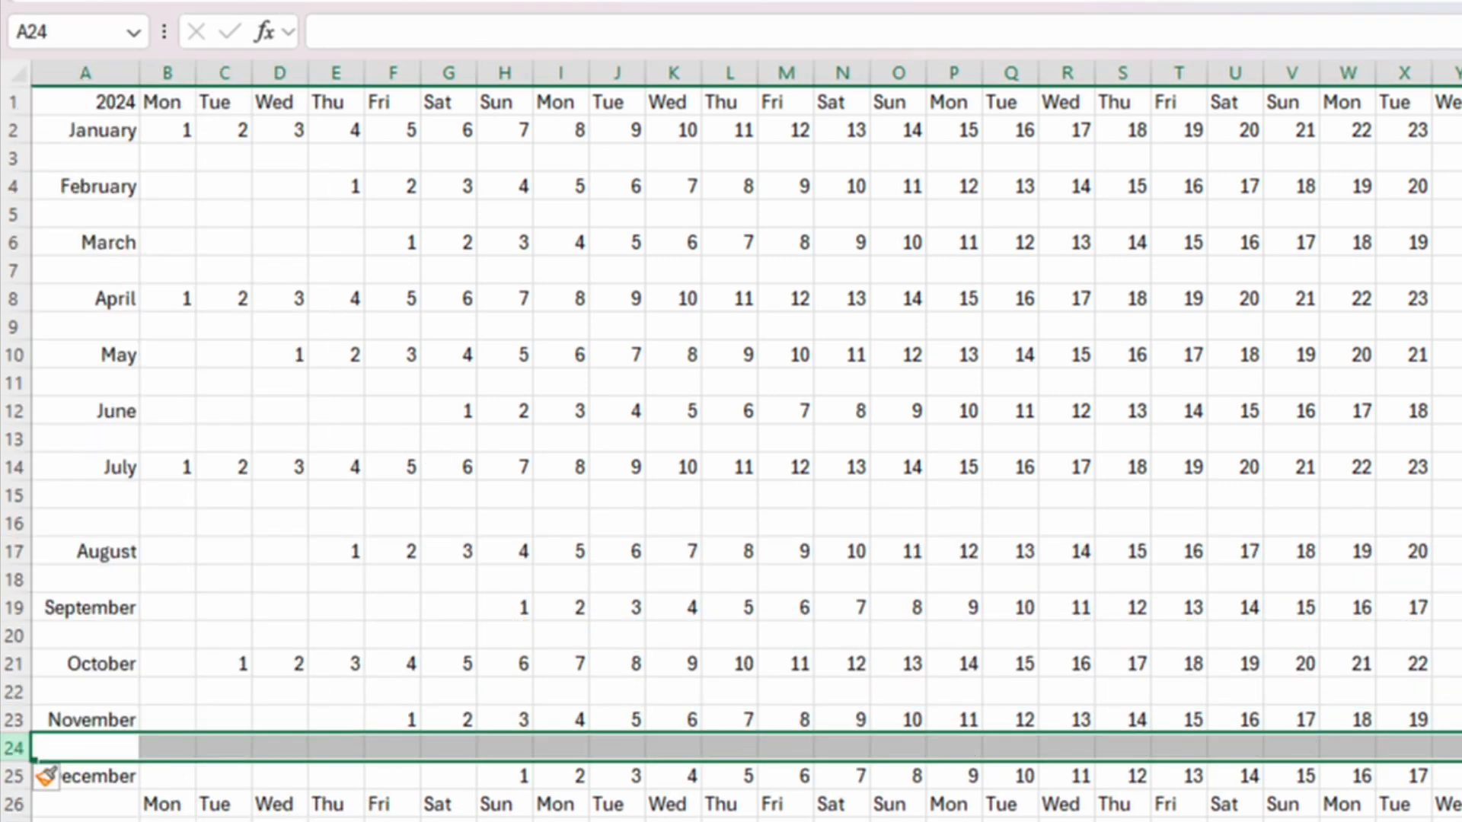
Delete the surplus blank row 16 above August so one blank row separates it from July.
right_click(8, 523)
click(118, 821)
click(447, 493)
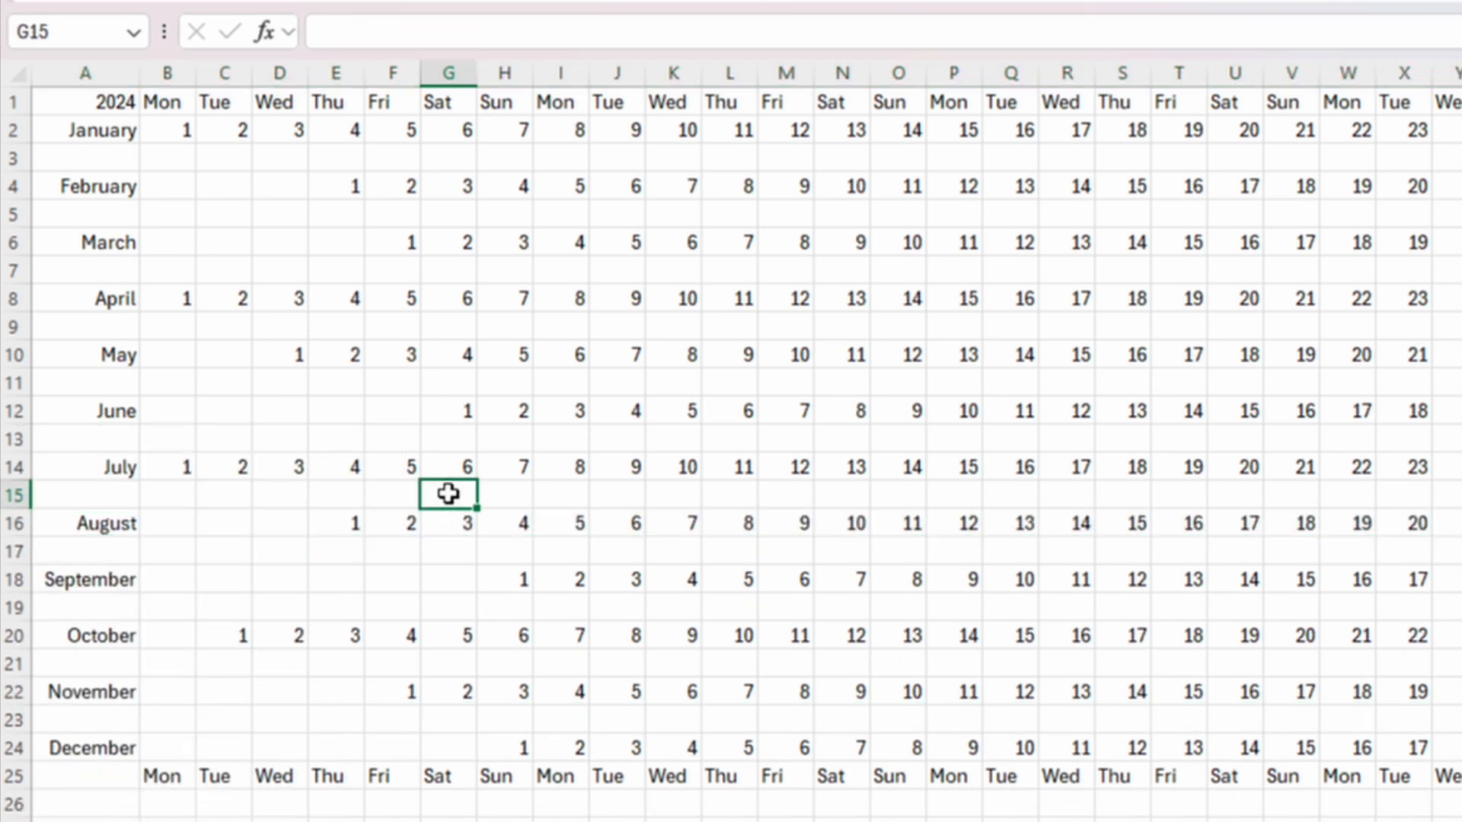
click(607, 492)
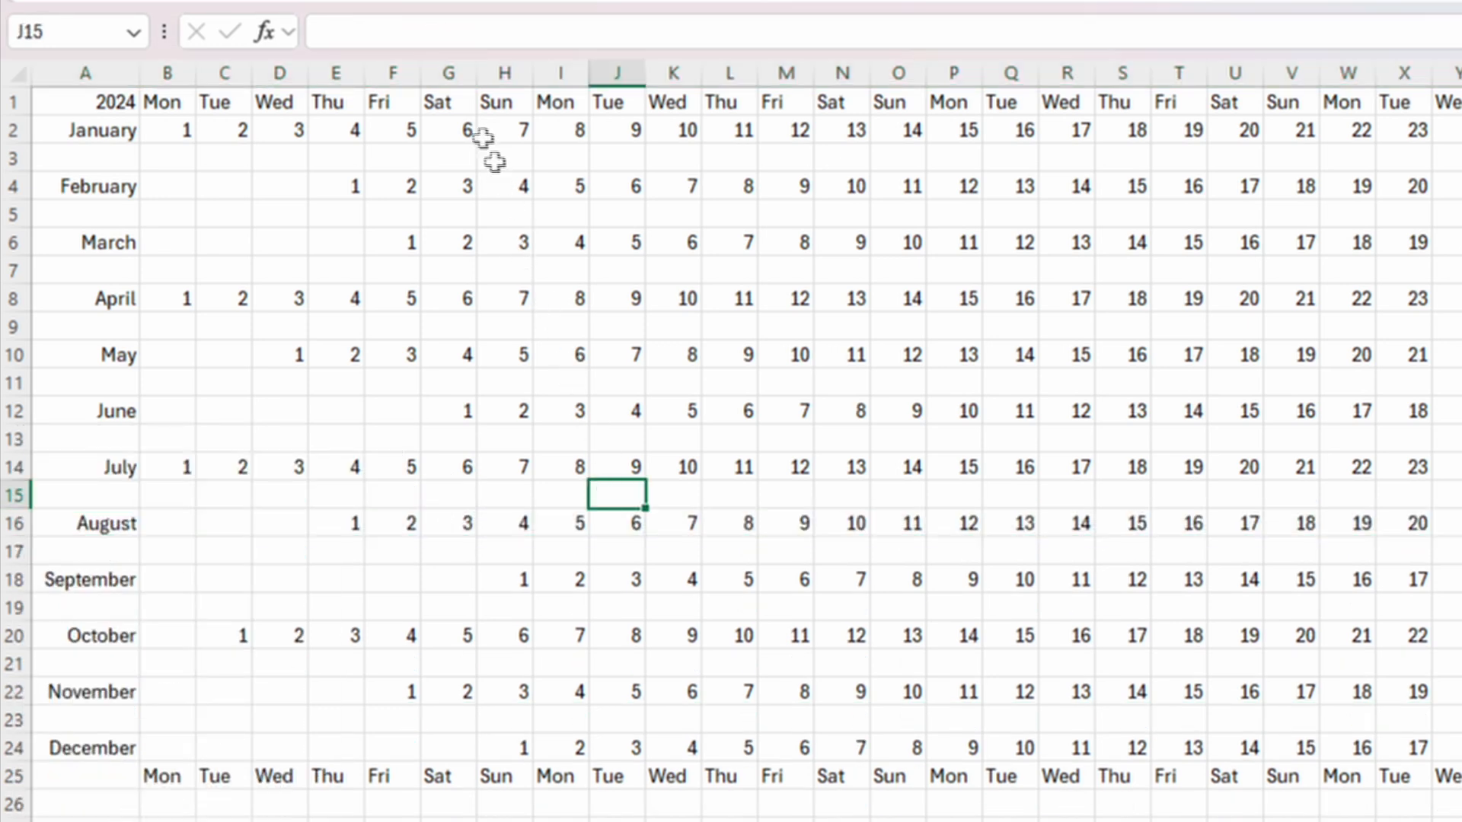
Fill the first two Saturday–Sunday column pairs, G1:H25 and N1:O25, with light gray.
drag(447, 102, 501, 776)
click(412, 74)
drag(725, 214, 778, 791)
drag(1027, 216, 1075, 793)
click(411, 75)
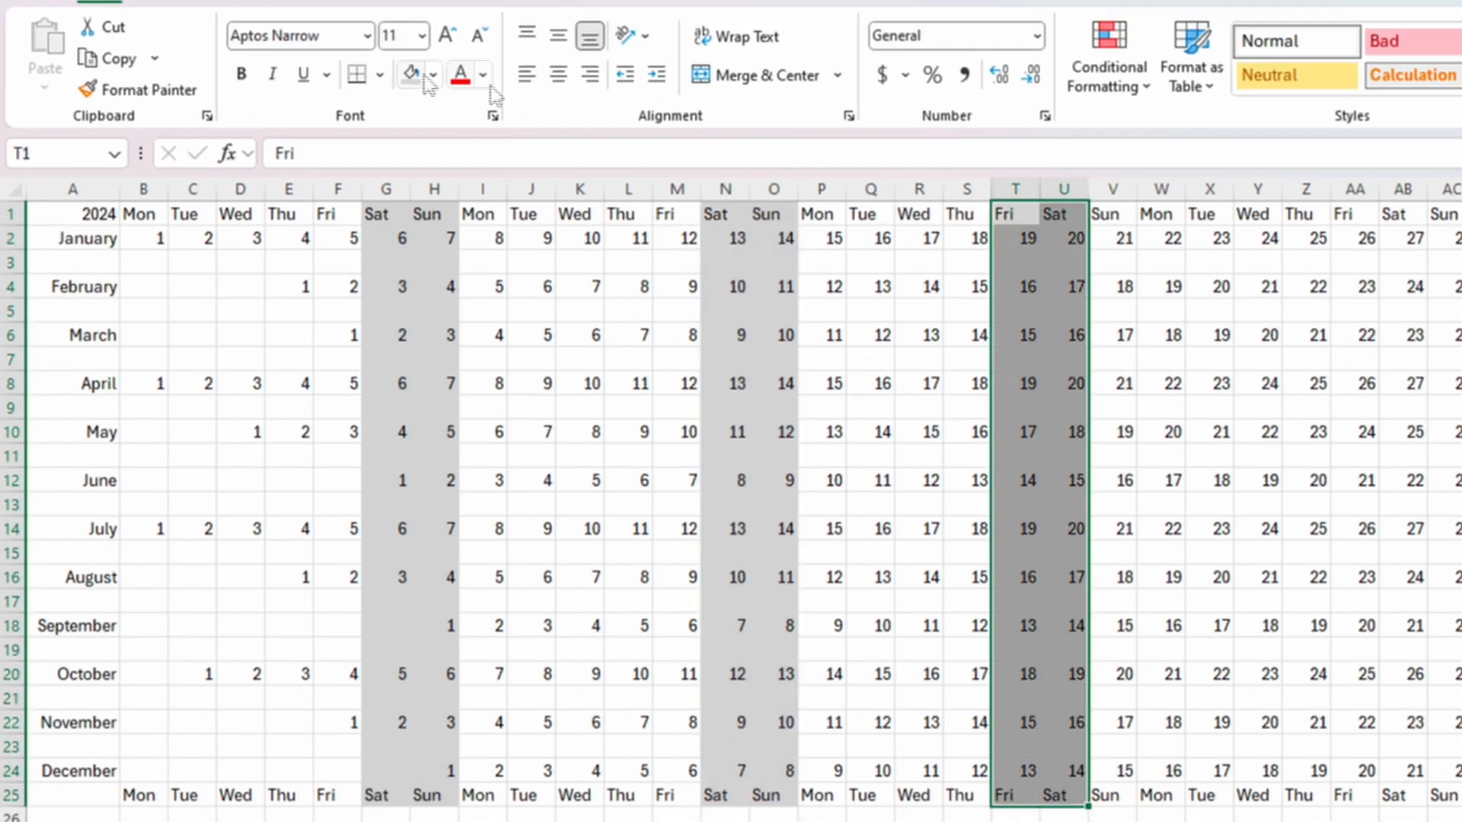
key(ctrl+z)
Fill the remaining Saturday–Sunday columns U:V, AB:AC and AI:AJ with the same light gray in rows 1 to 25.
drag(1064, 214, 1113, 789)
click(411, 75)
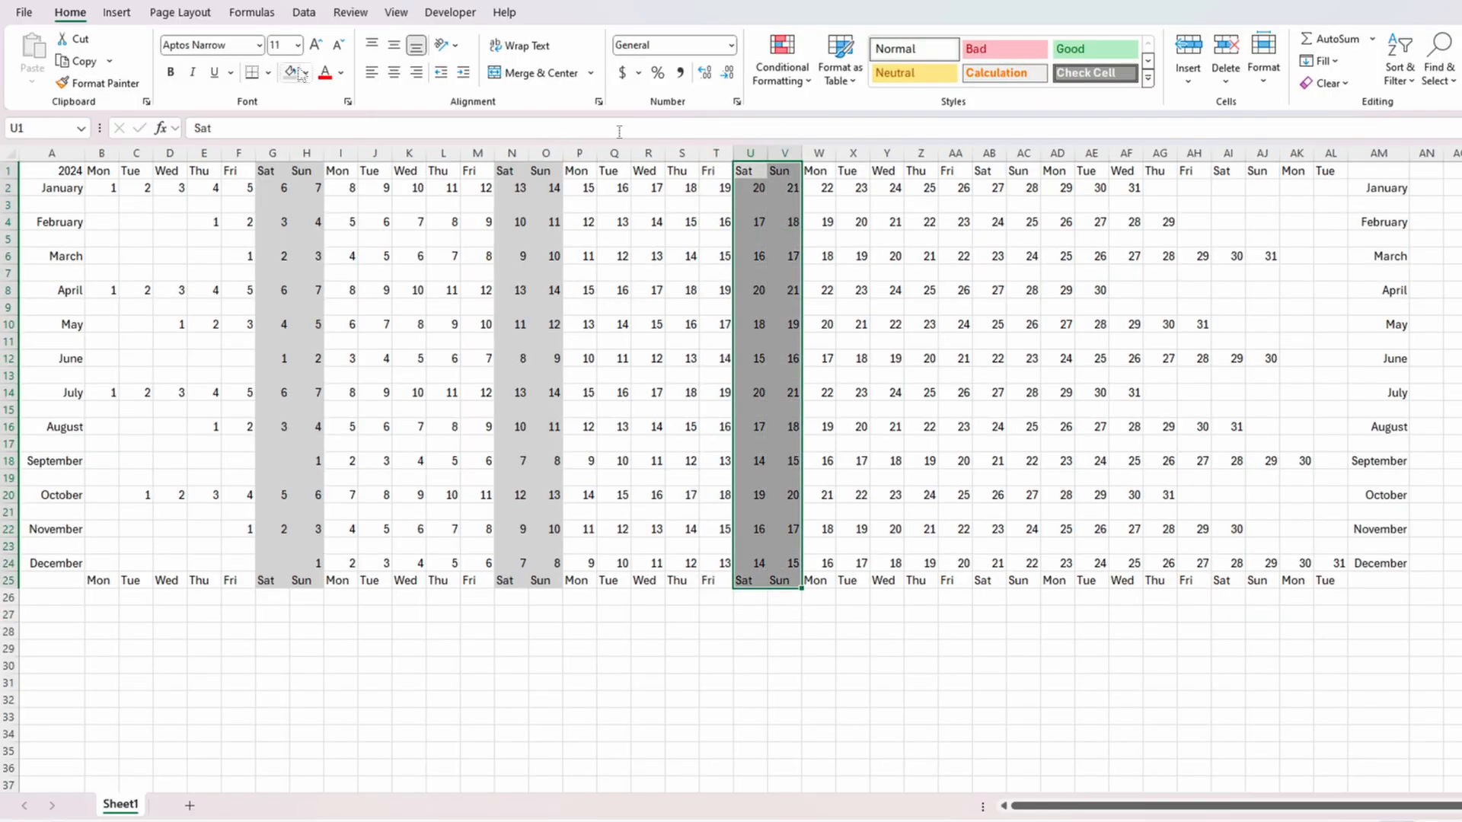
drag(990, 170, 1017, 585)
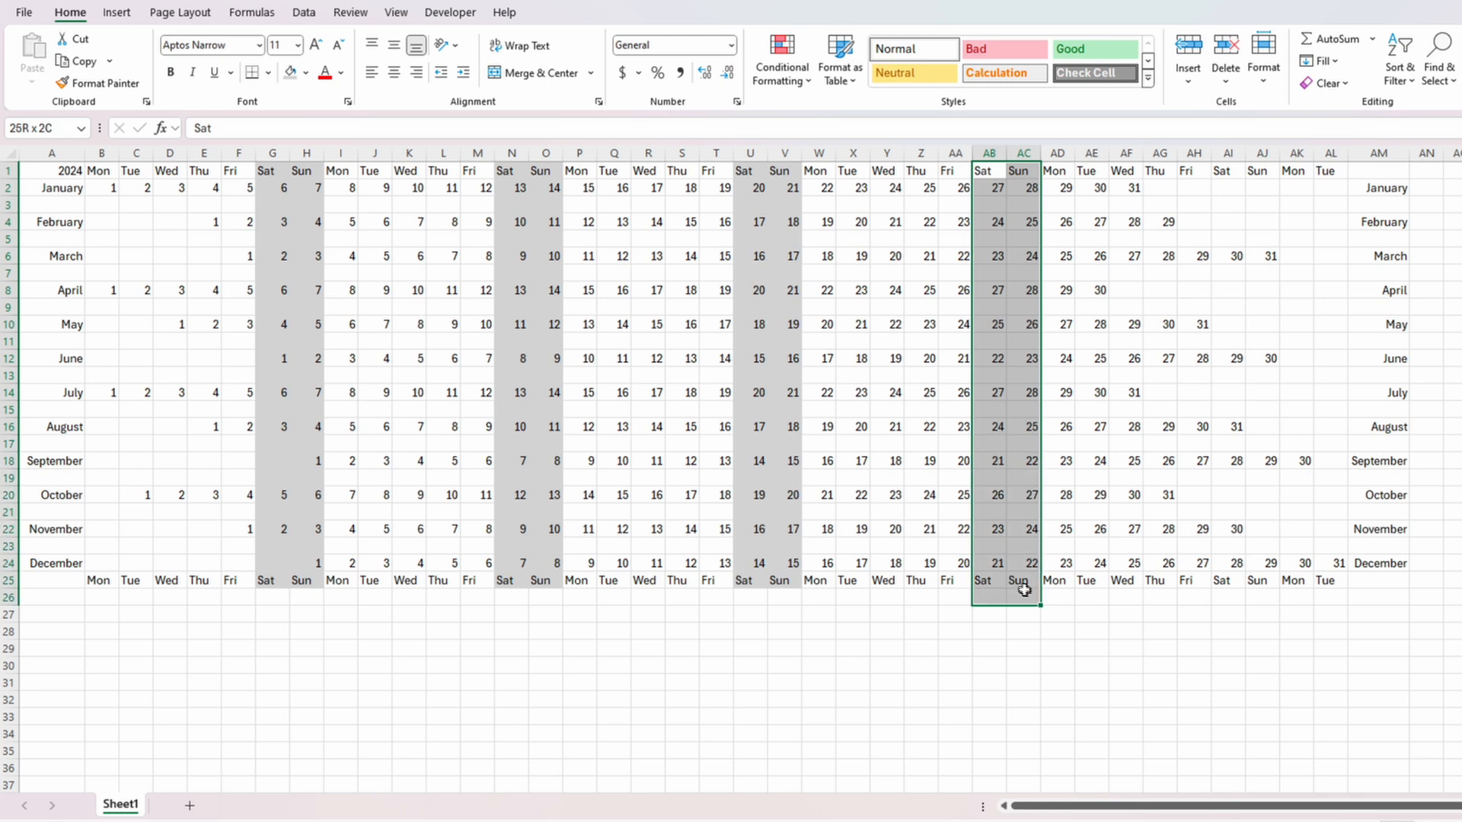
key(F4)
drag(1221, 171, 1254, 584)
key(F4)
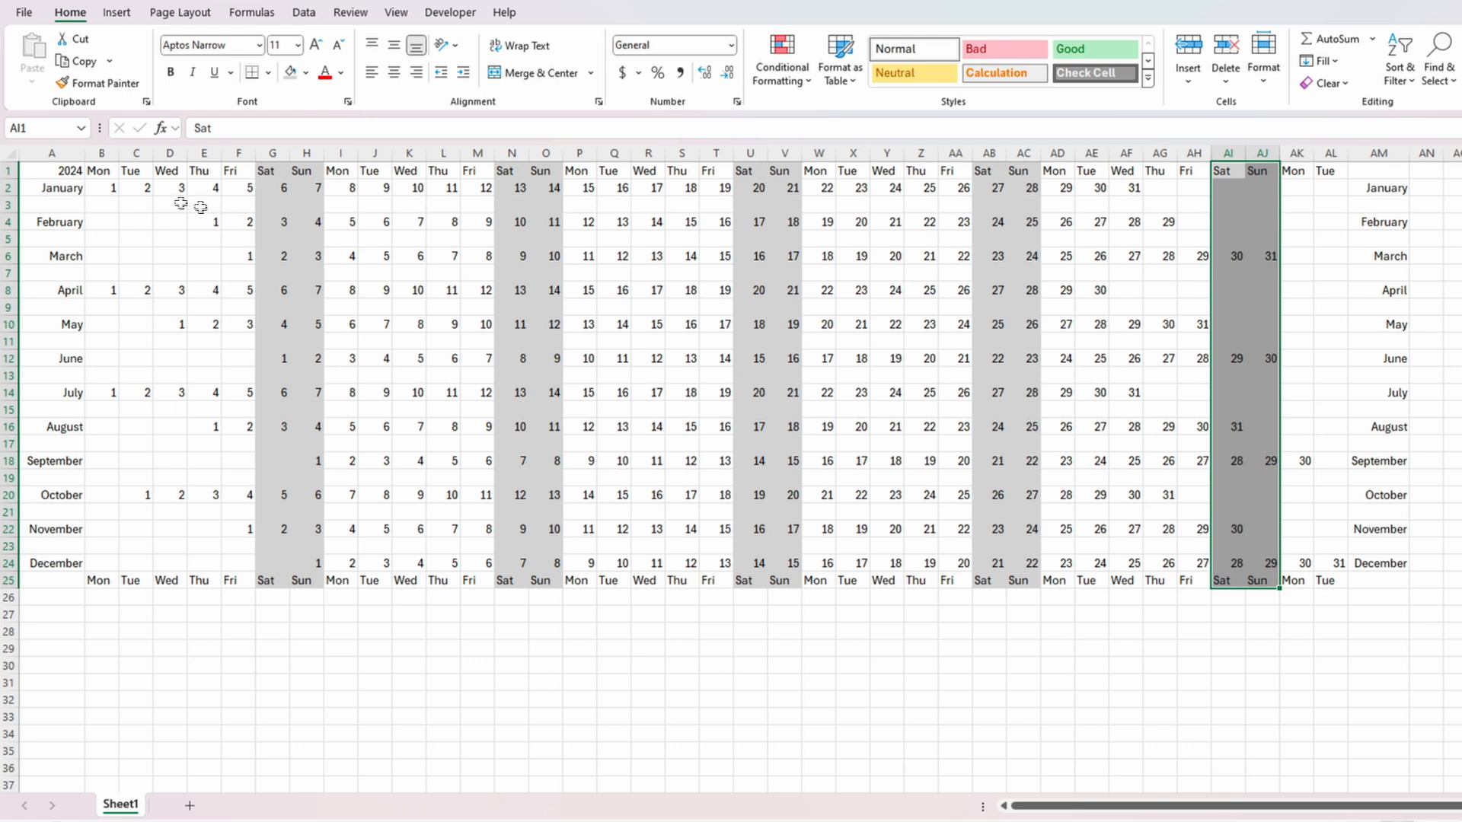
Within B2:AL24, use Go To Special to select only constants that are numbers, excluding text, logicals and errors.
drag(103, 189, 1332, 564)
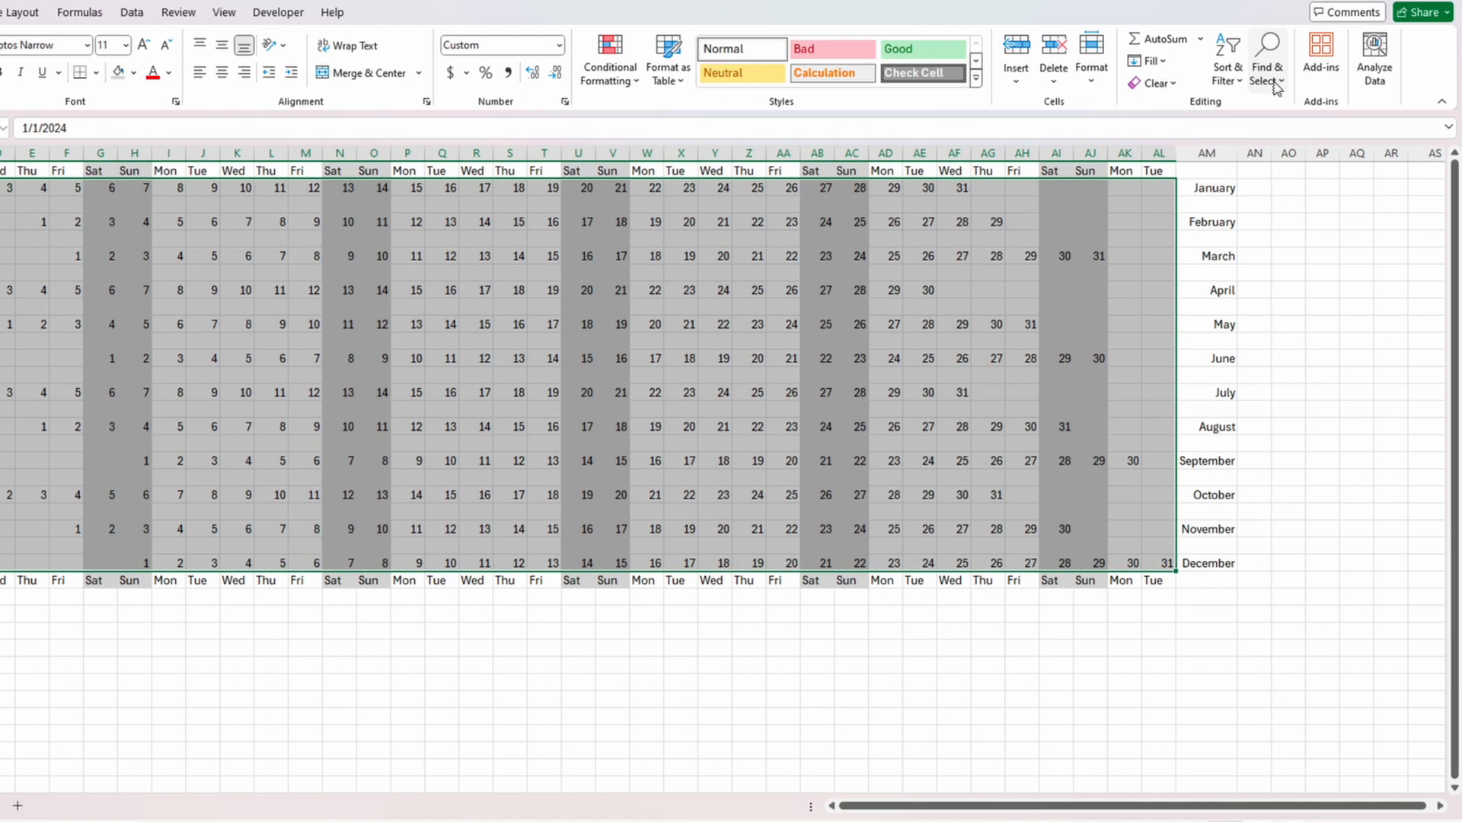
click(1438, 67)
click(1297, 179)
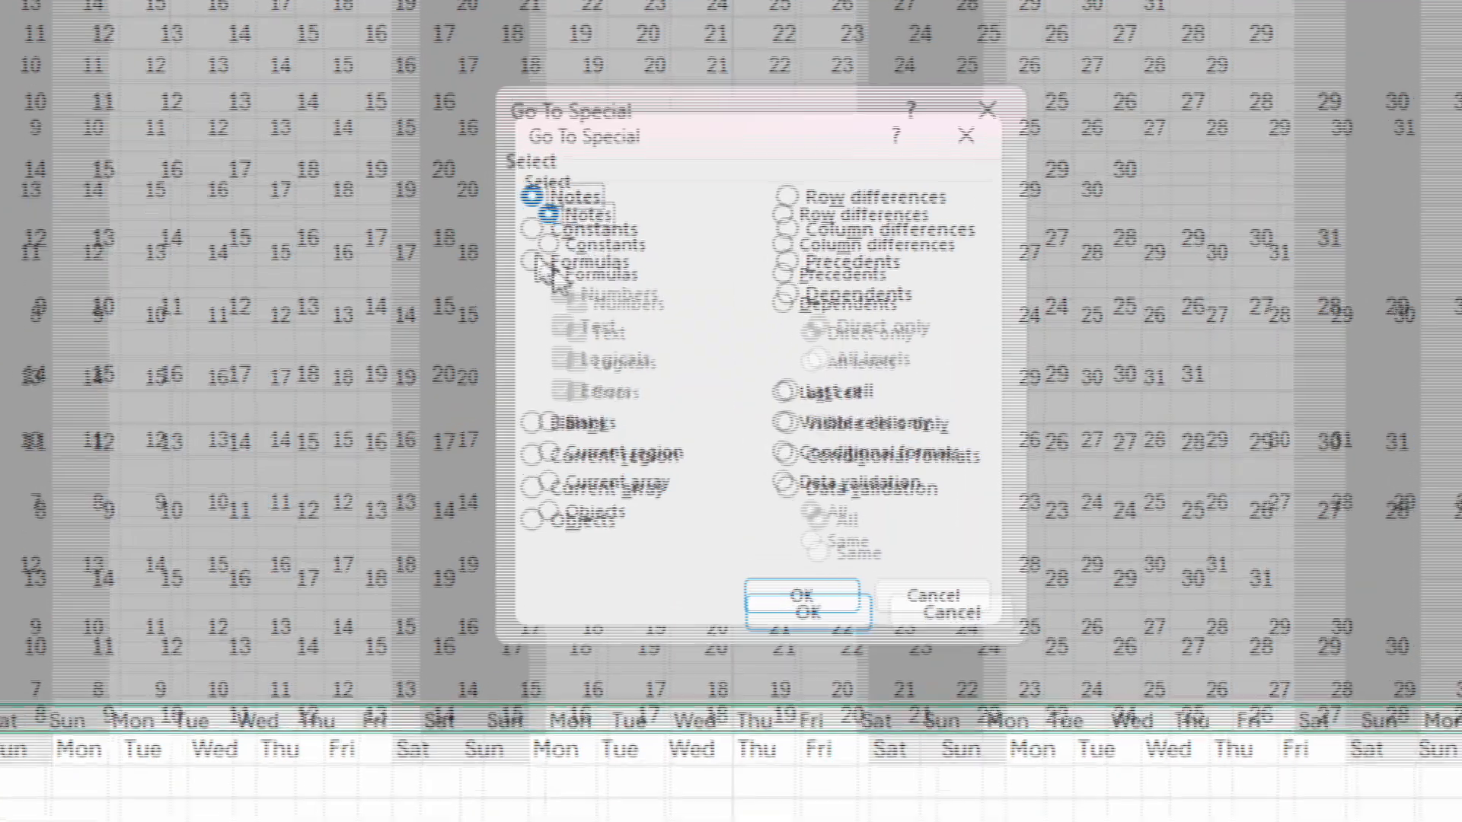
click(631, 319)
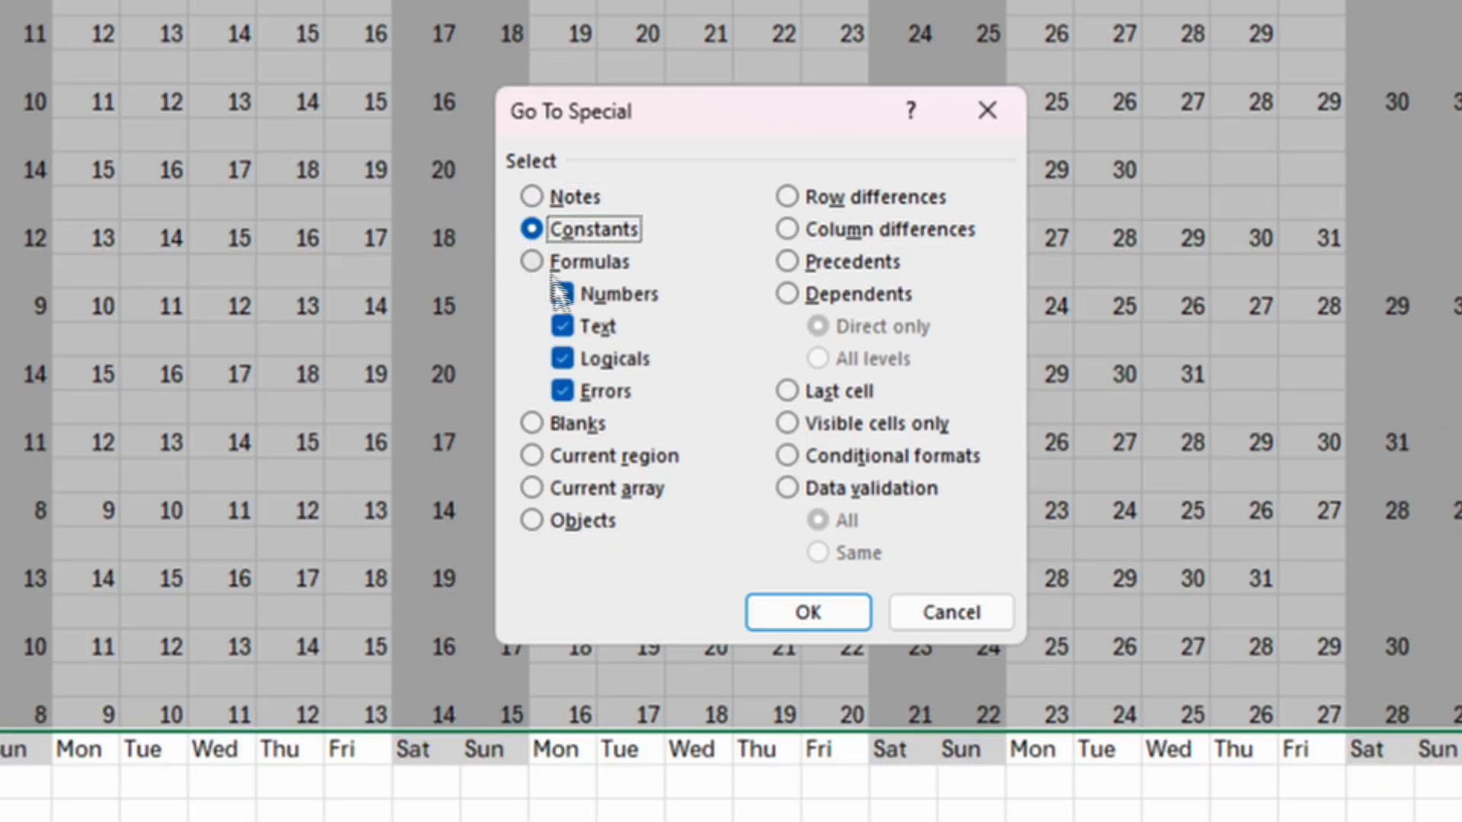
click(562, 326)
click(562, 359)
click(562, 390)
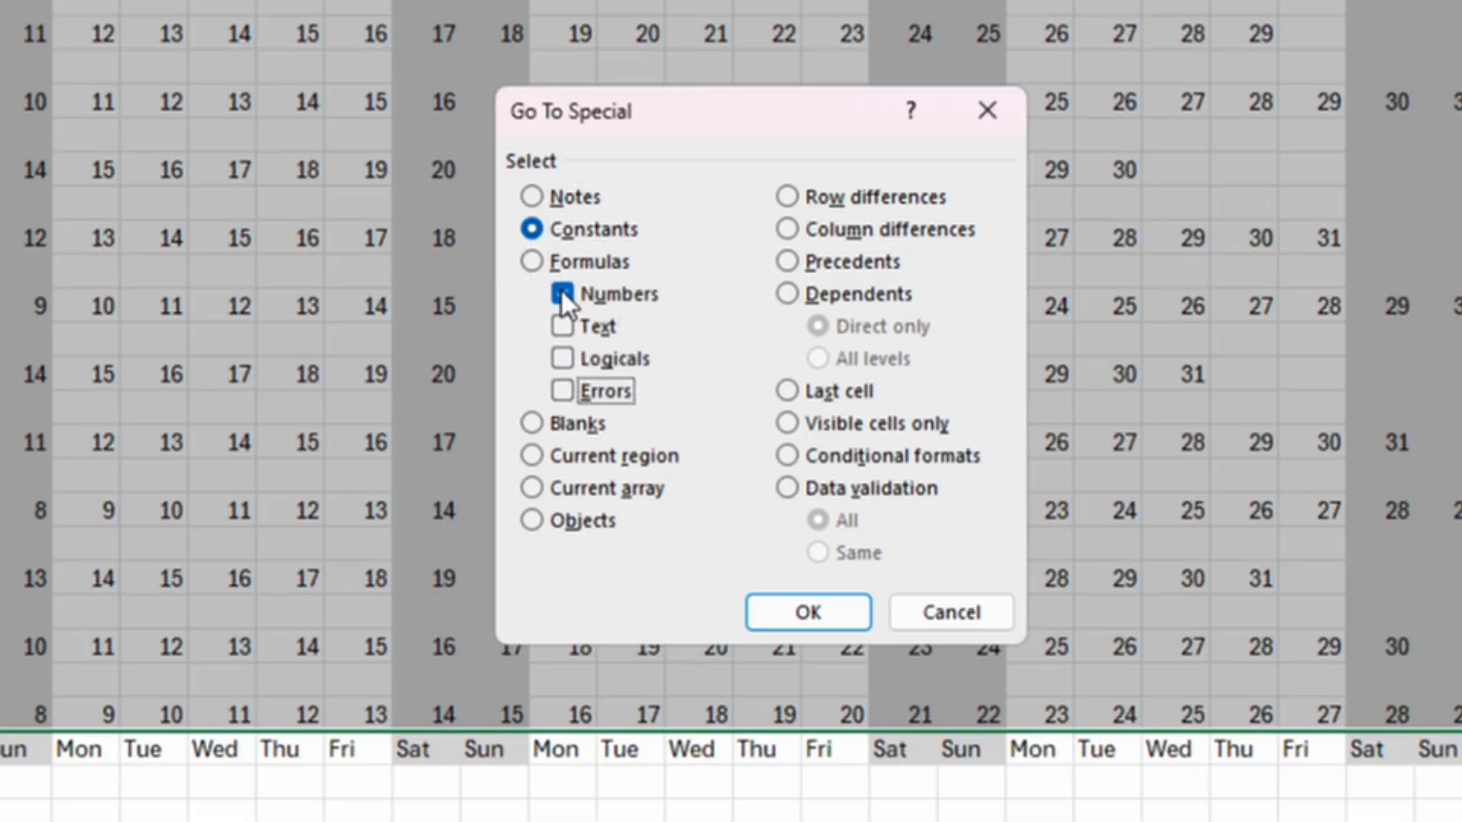
click(792, 613)
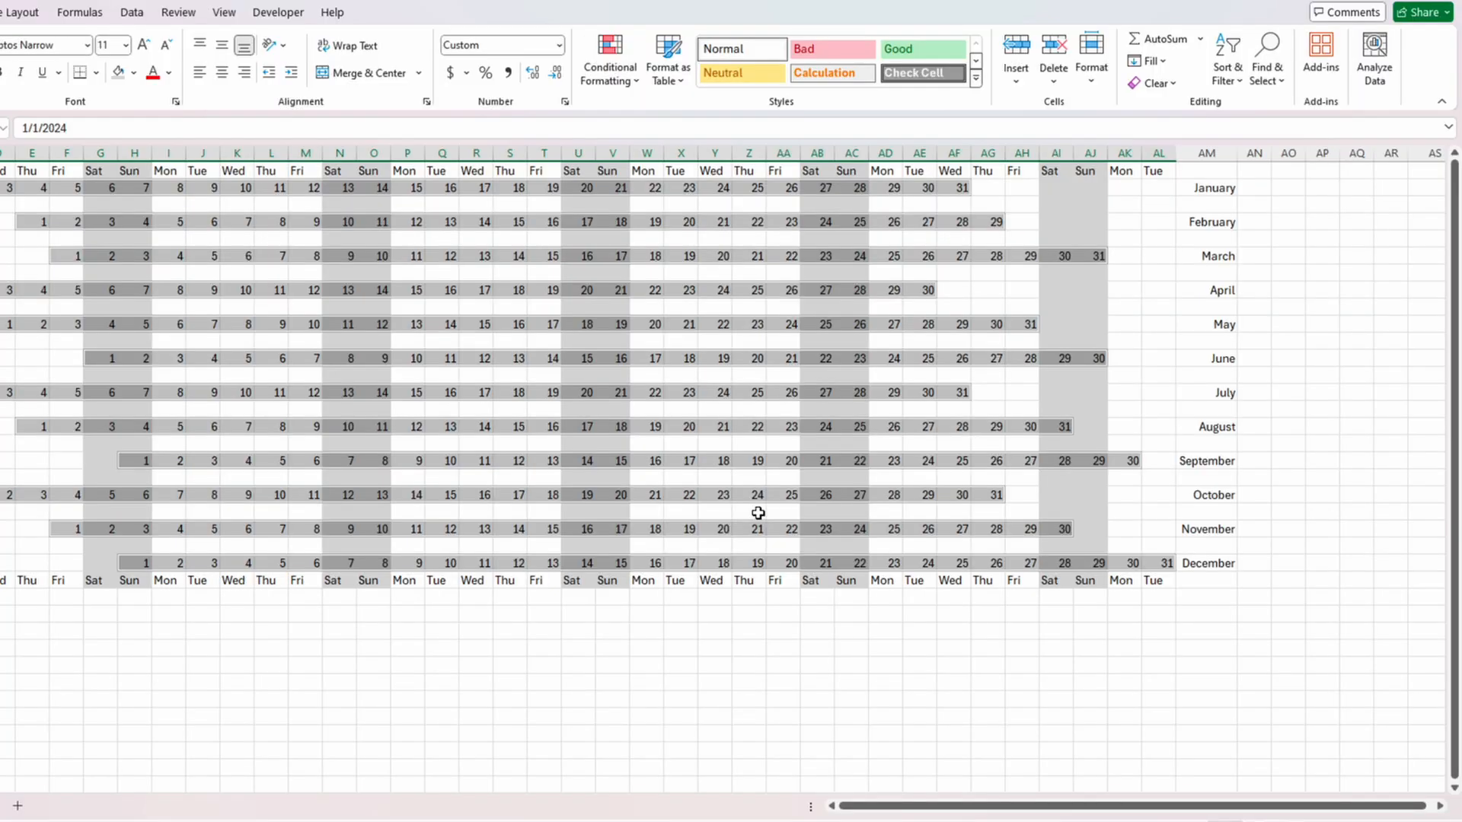
Apply All Borders to the selected date cells.
click(96, 73)
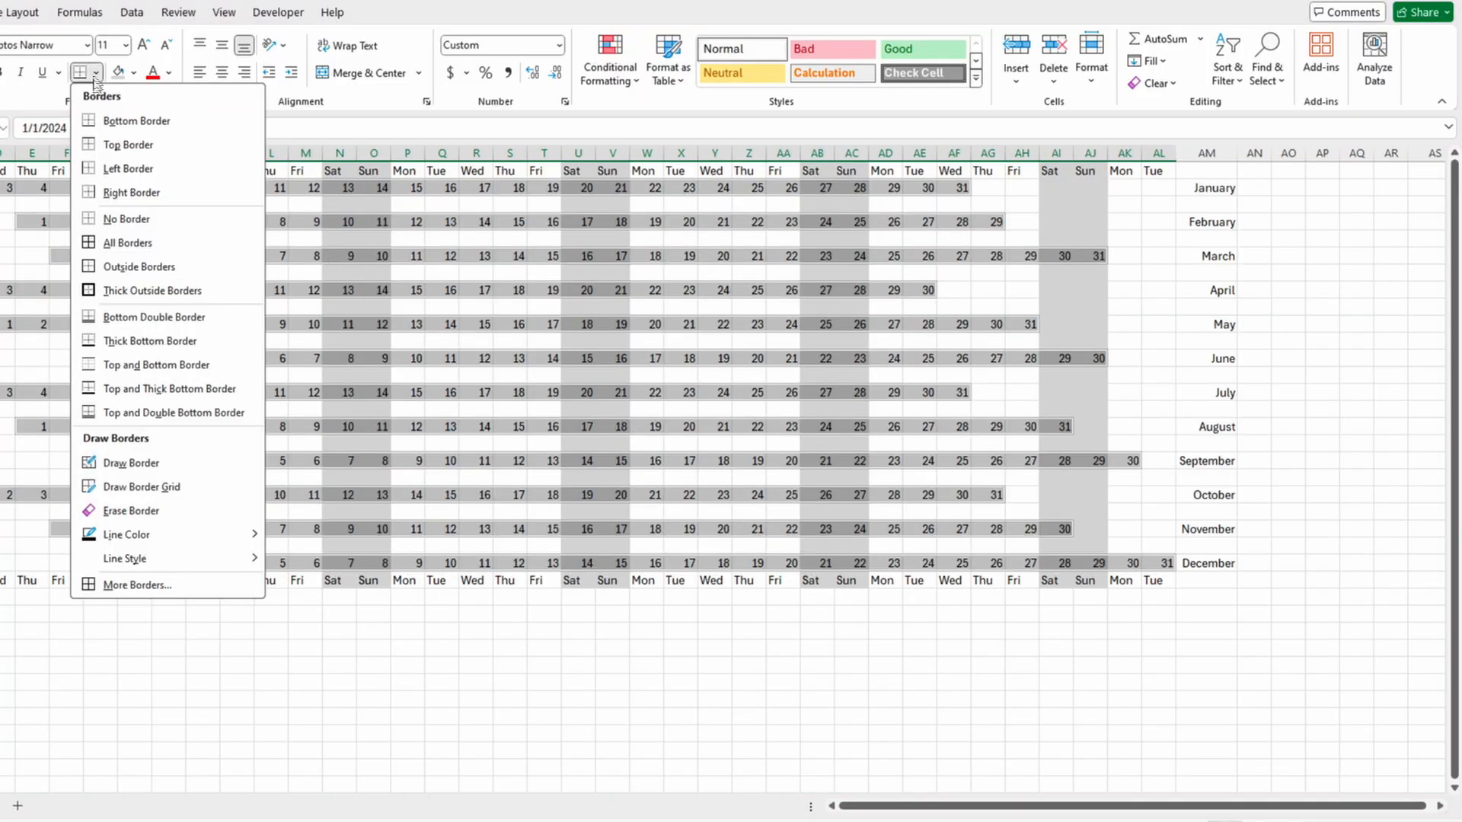
click(120, 245)
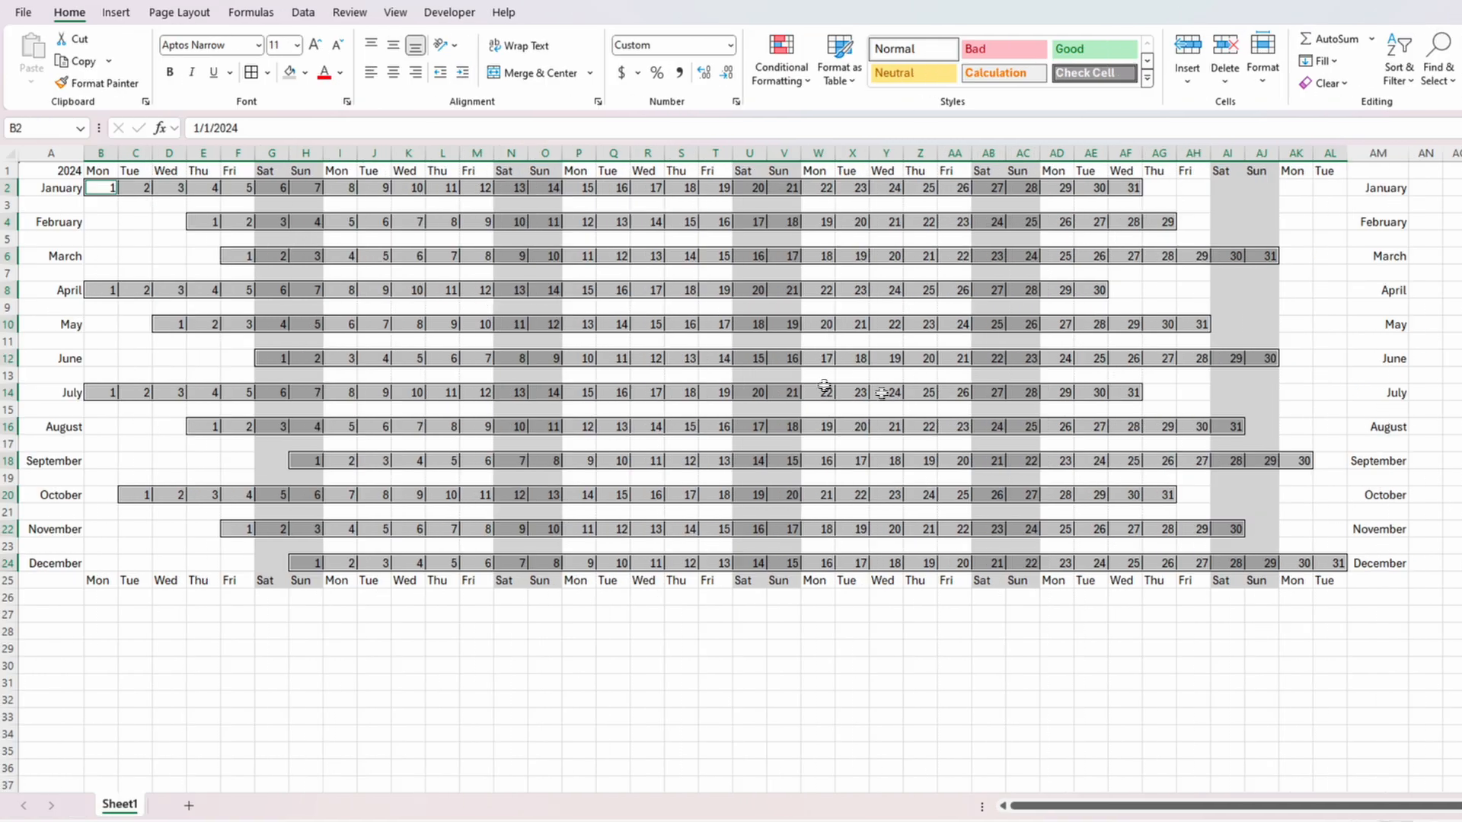
click(1293, 389)
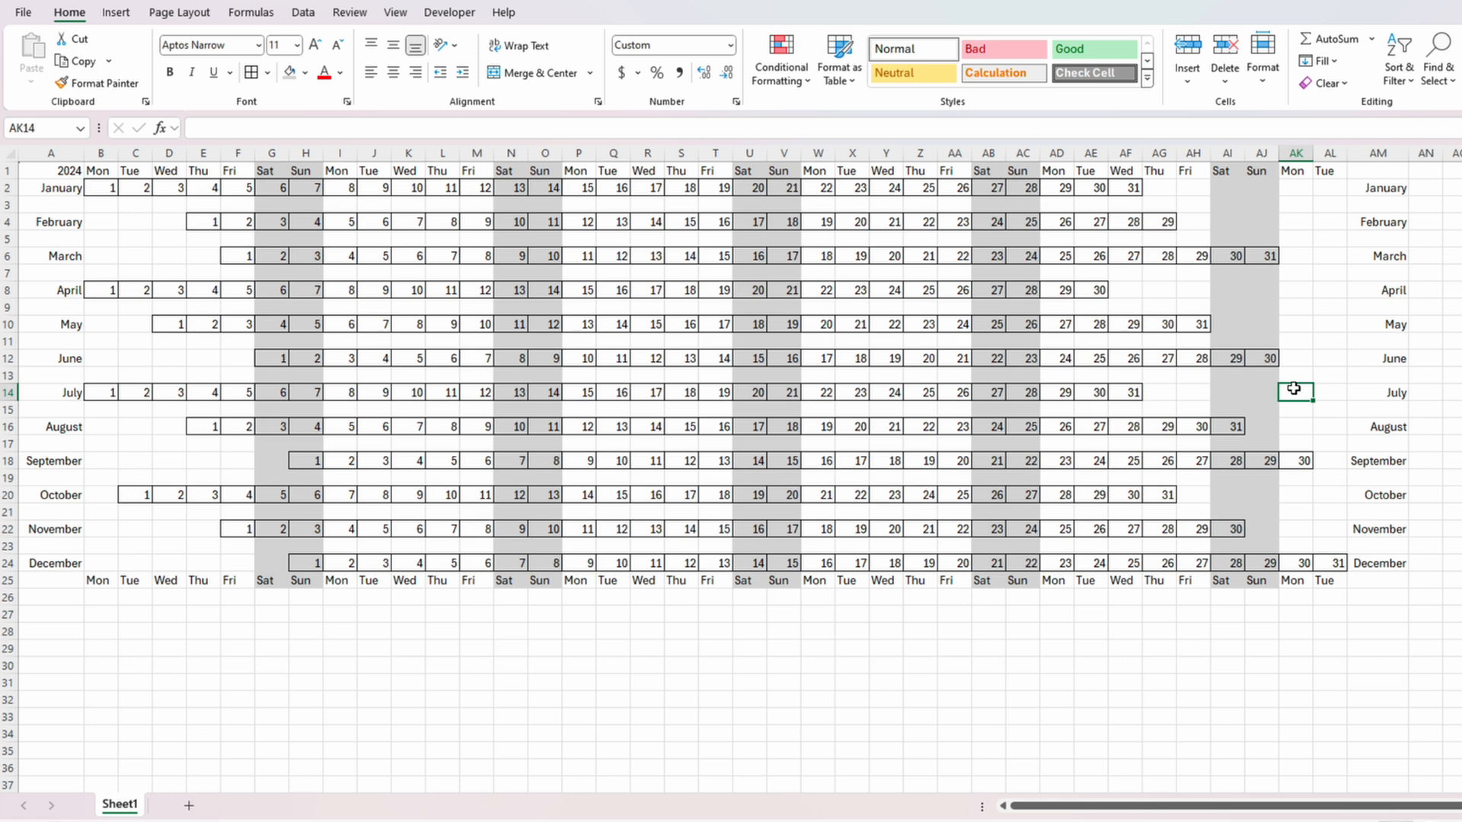
click(546, 528)
Create an A Date Occurring conditional formatting rule on B2:AL24 that targets Today.
mouse_move(97, 185)
mouse_down()
mouse_move(457, 281)
mouse_move(1142, 525)
mouse_move(1334, 563)
mouse_up()
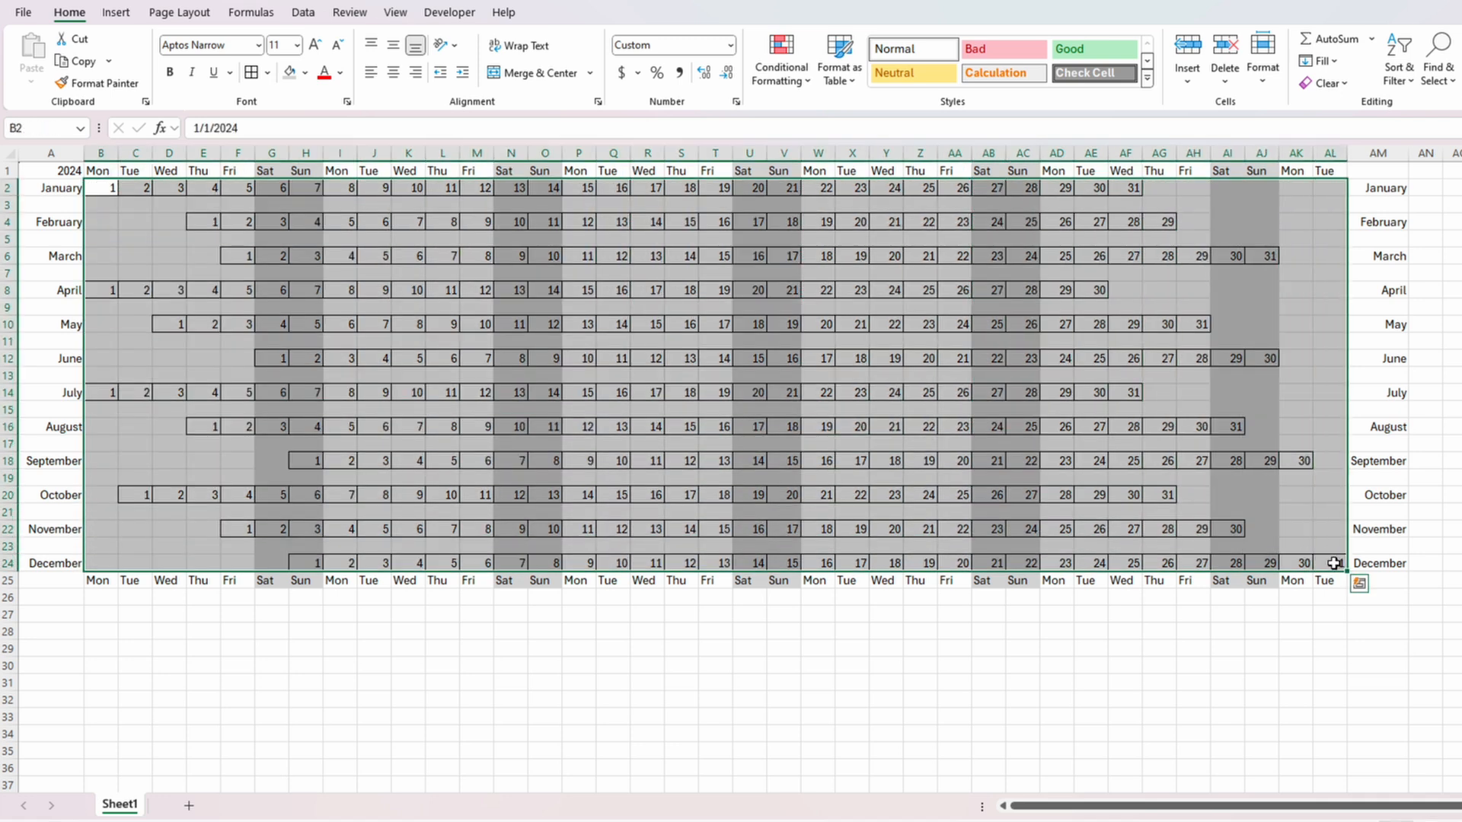
click(797, 81)
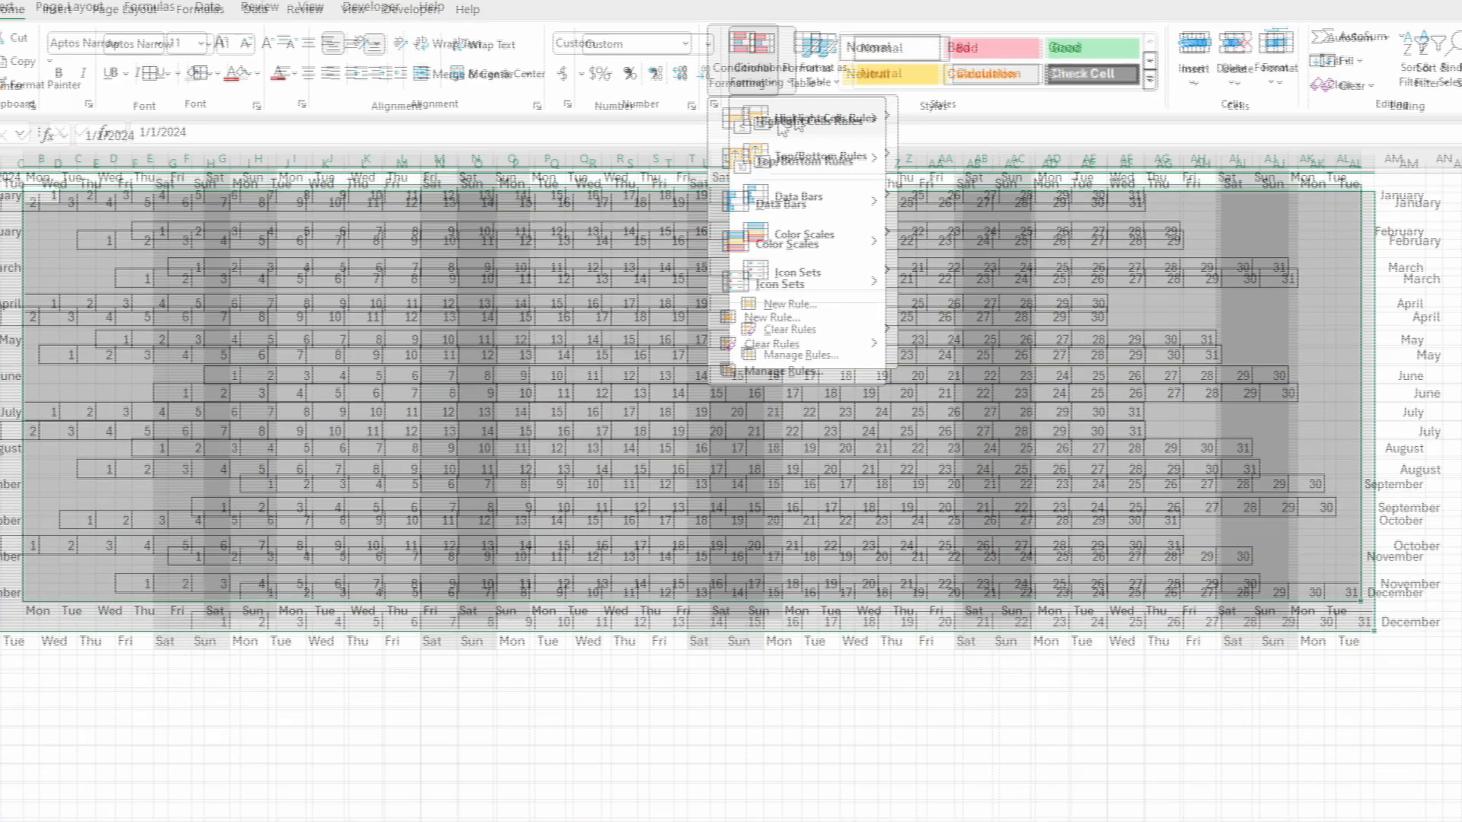
mouse_move(814, 121)
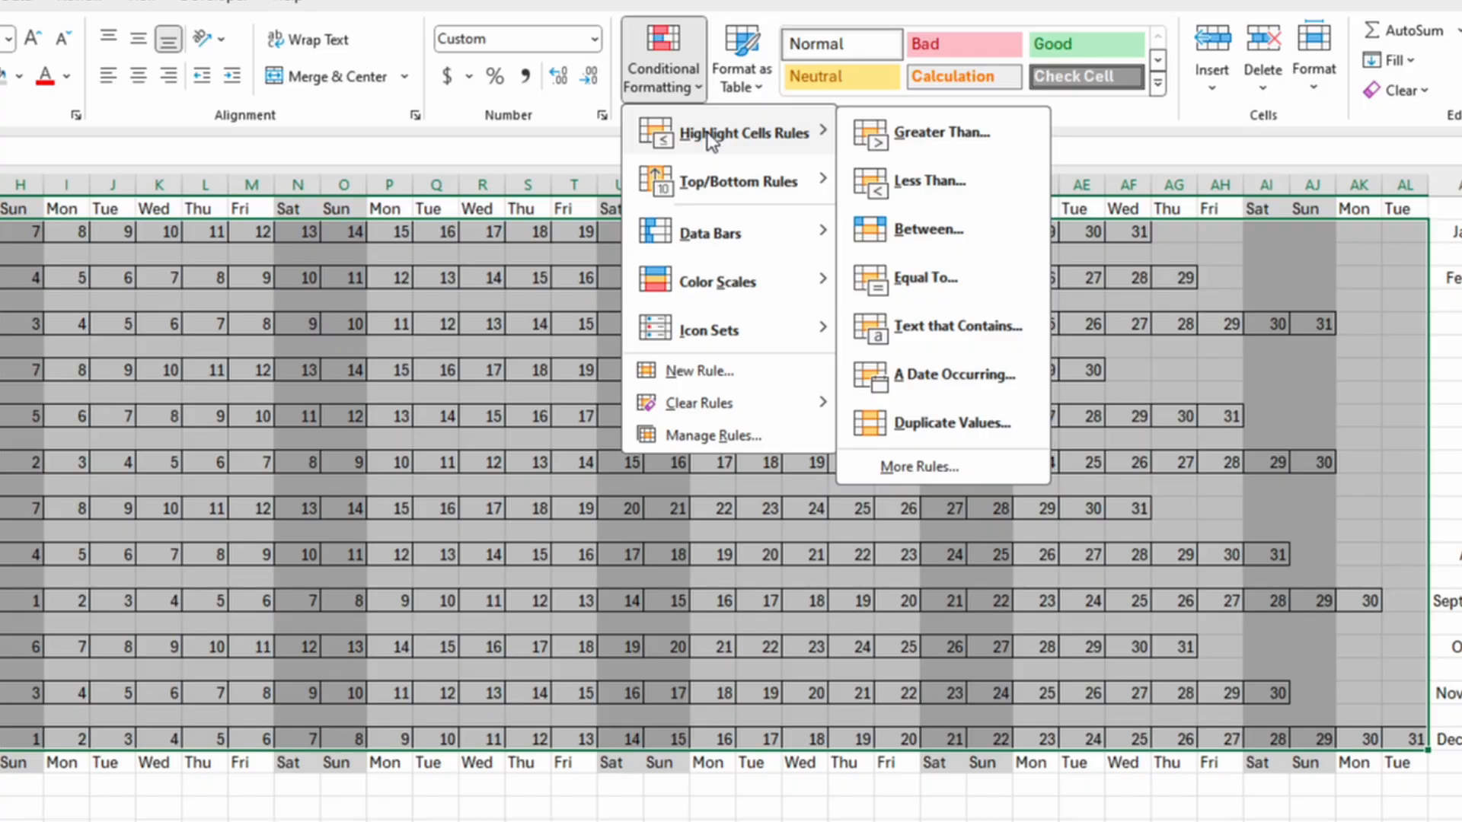
click(928, 381)
click(762, 527)
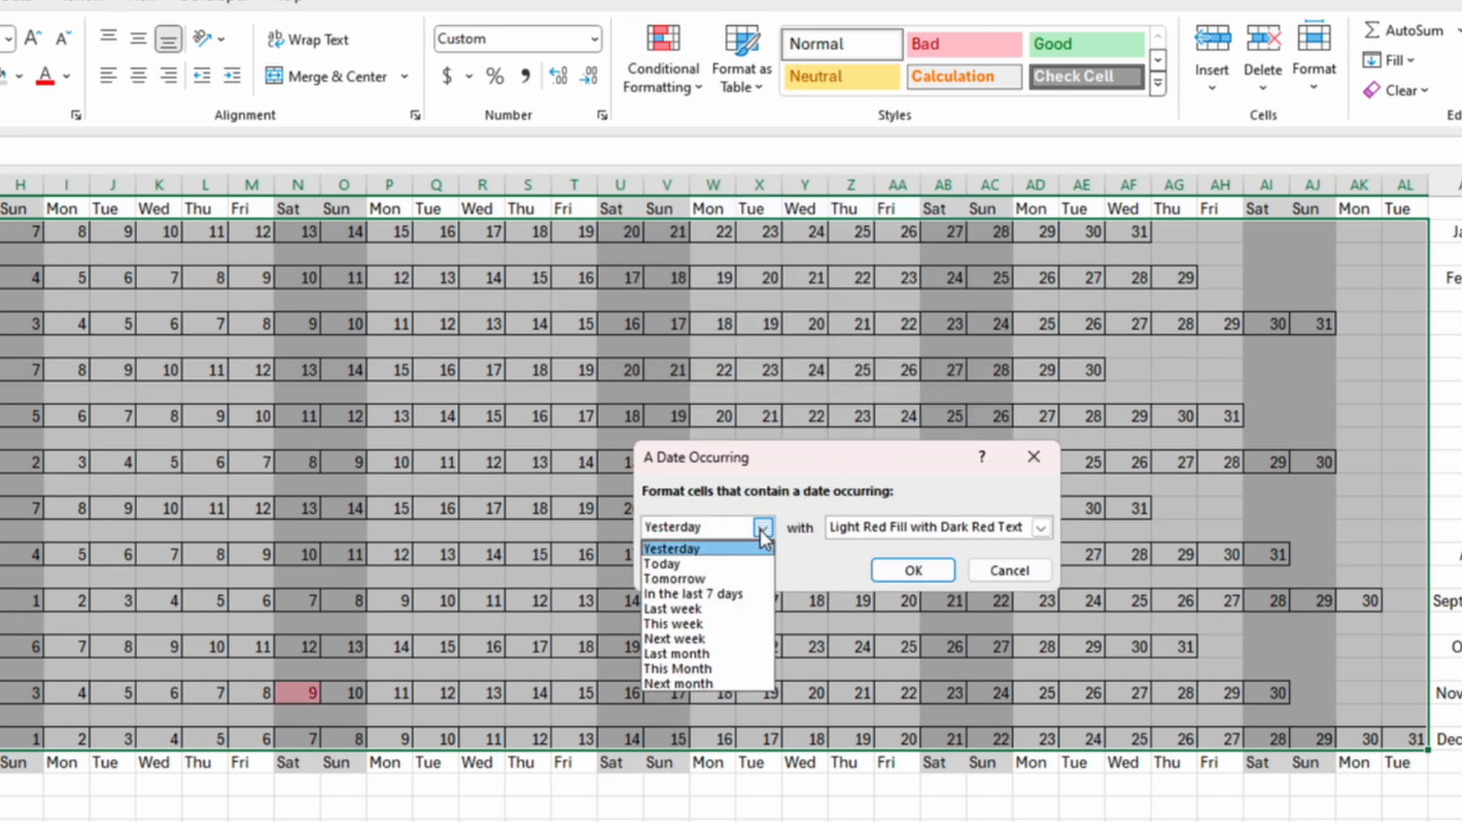
click(715, 564)
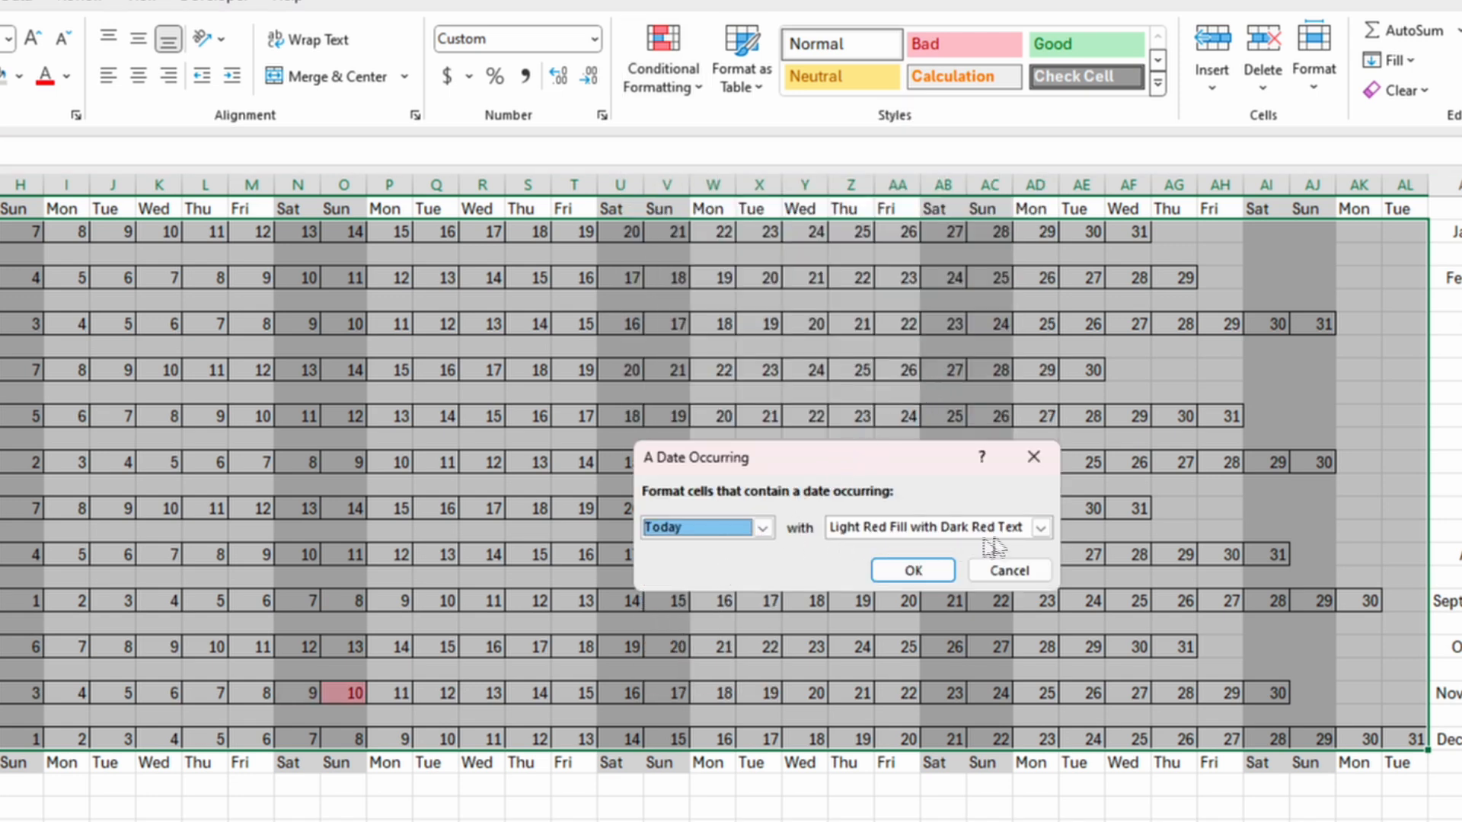
Give the Today rule a custom format with a green fill, apply it and check the highlighted date cell.
click(1039, 528)
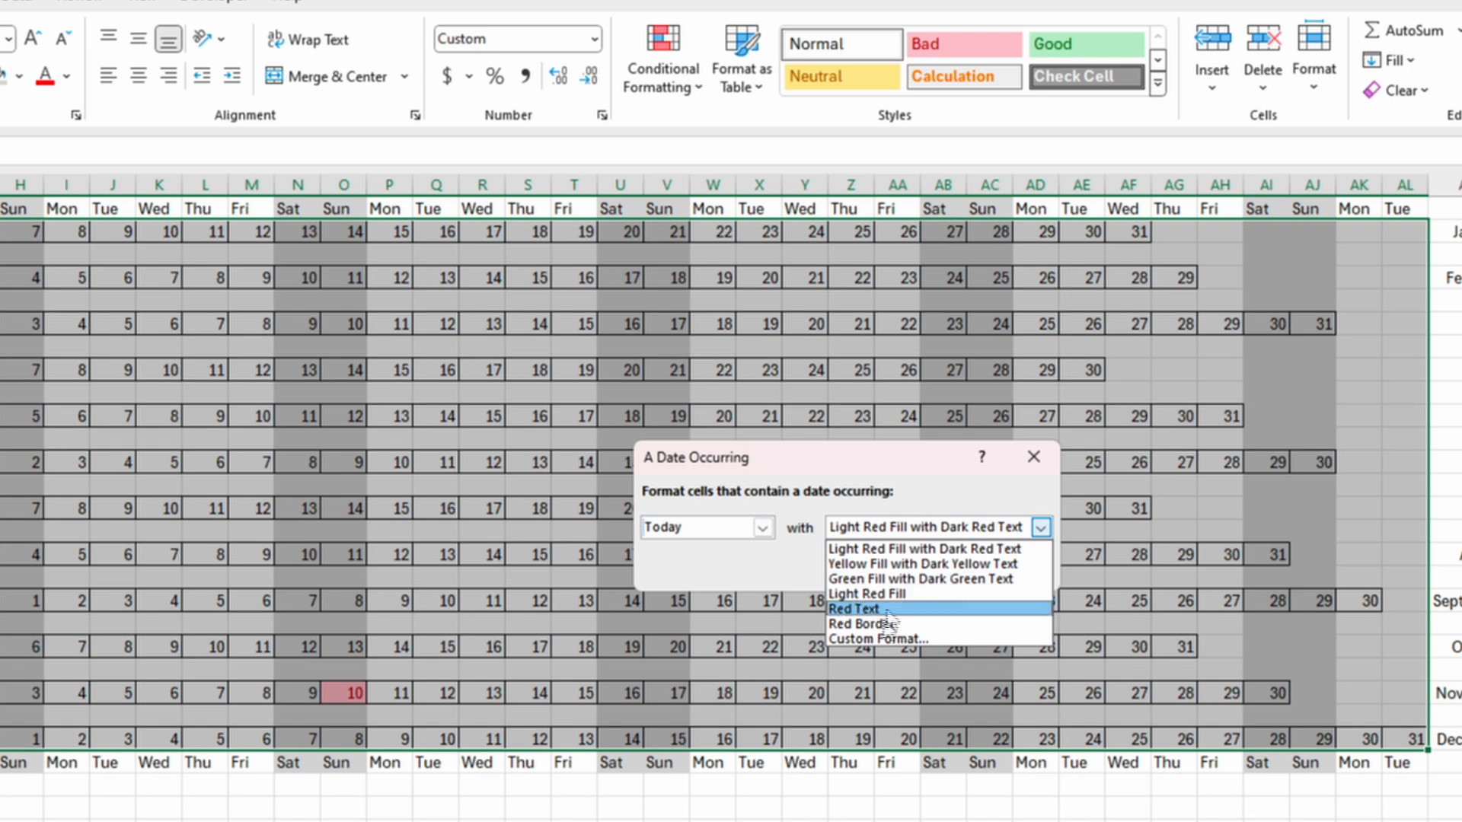
click(876, 637)
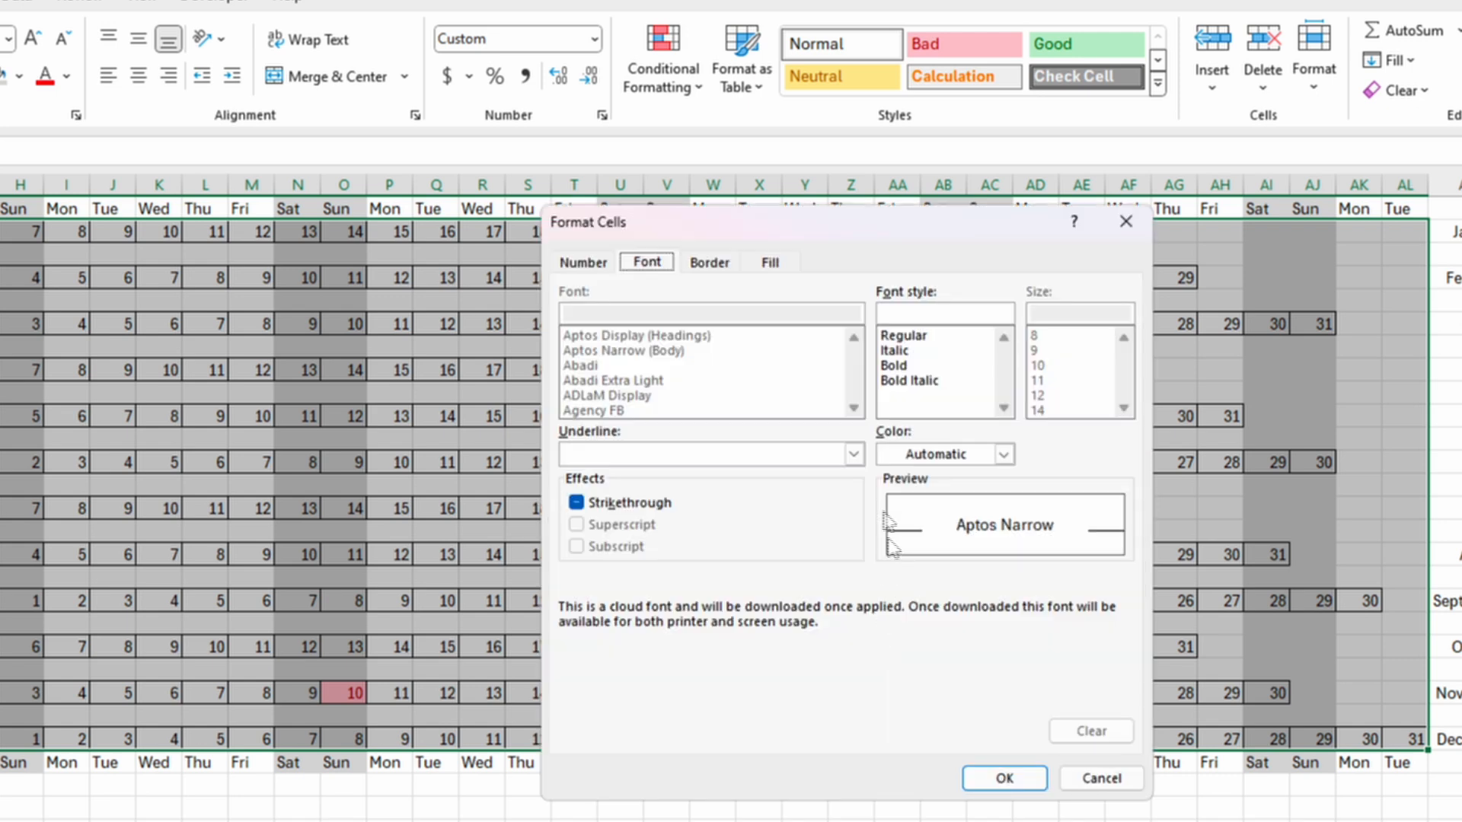
click(770, 263)
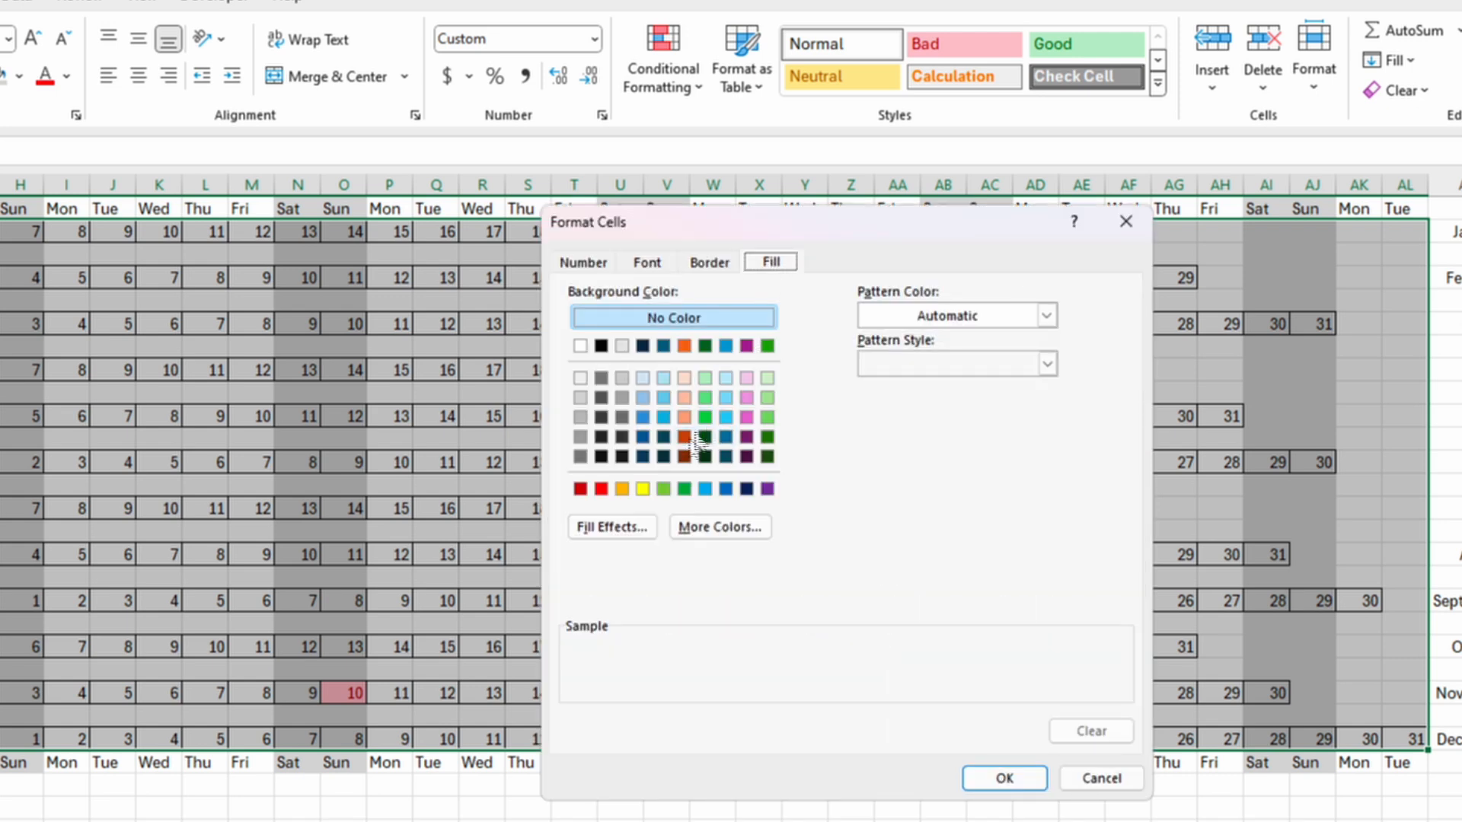
click(767, 417)
click(1008, 780)
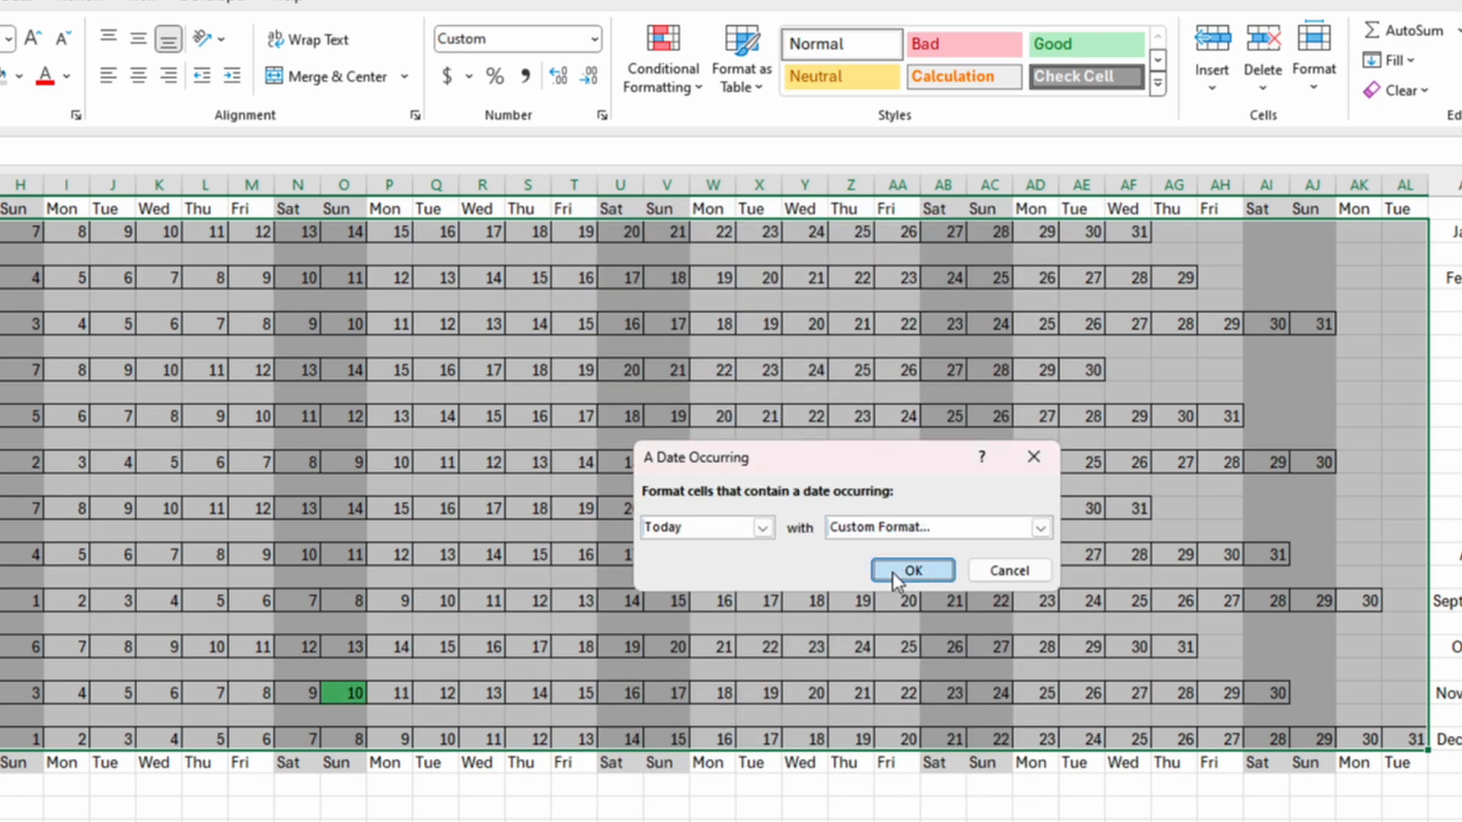
click(913, 570)
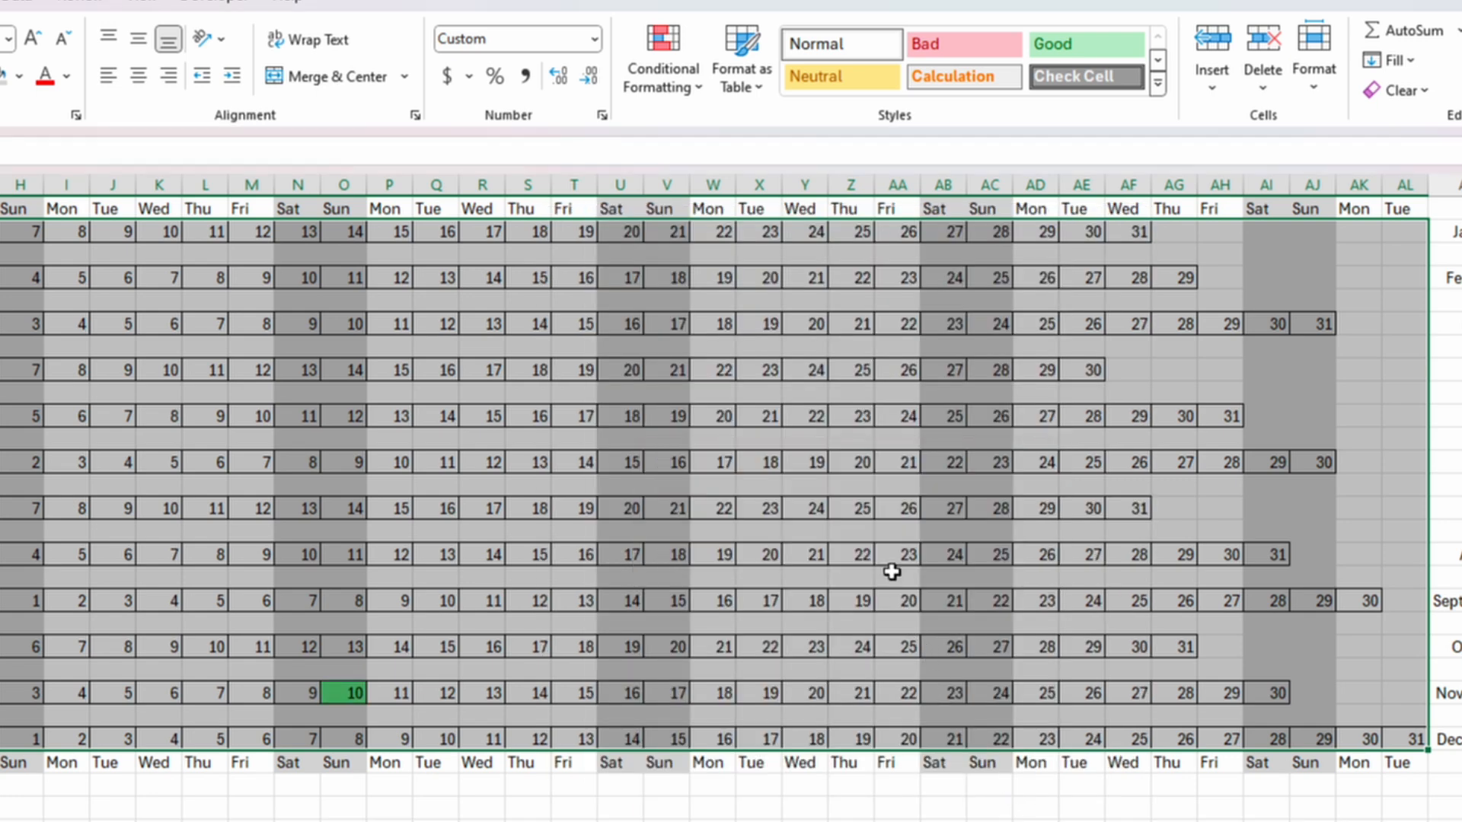
click(400, 673)
click(352, 691)
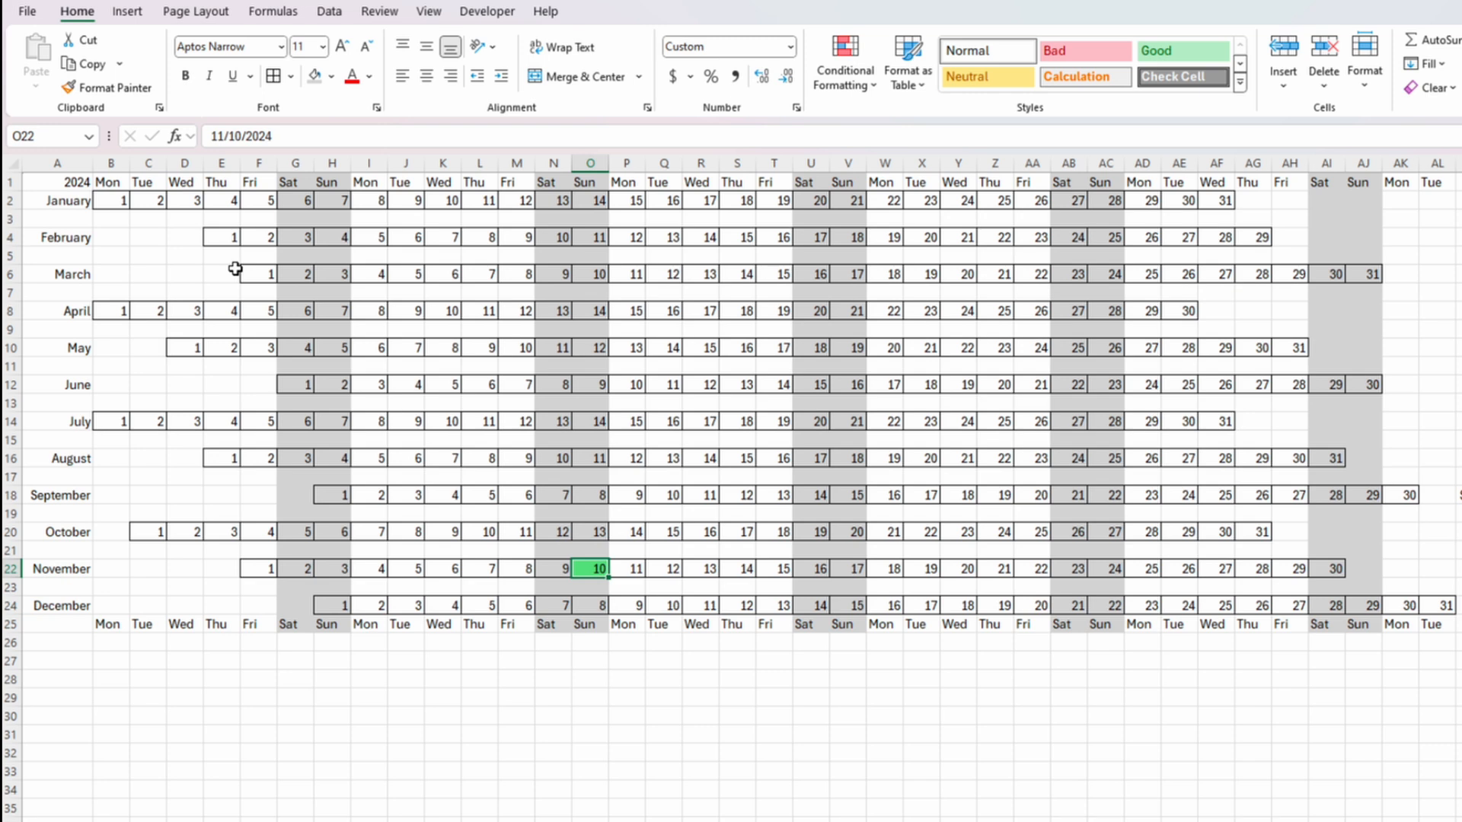
Create a formula-based conditional formatting rule on B2:AL24 with =AND(B2< TODAY(),B2<>"") to target past dates.
drag(114, 200, 1450, 609)
click(857, 76)
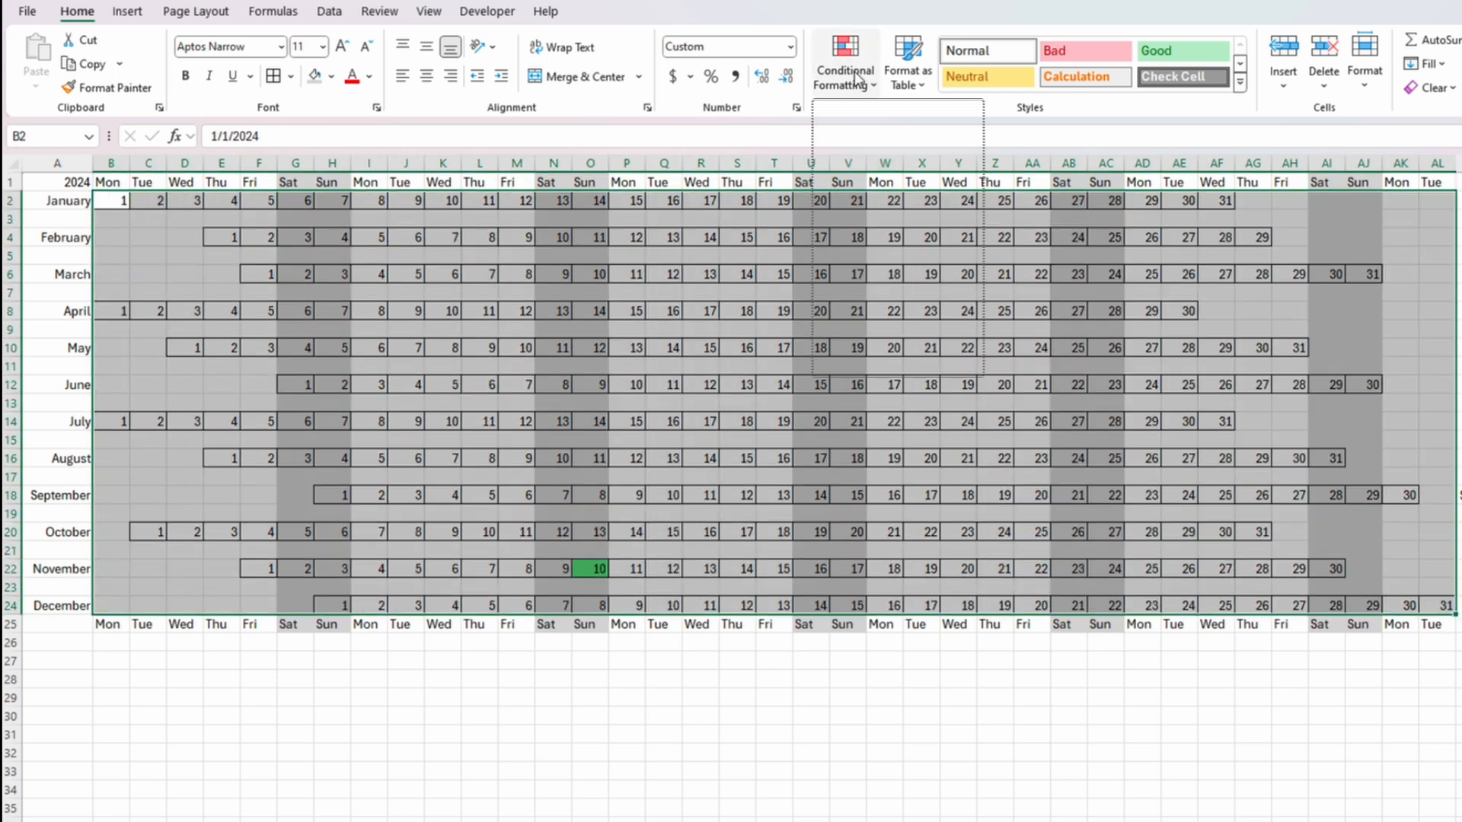
click(858, 310)
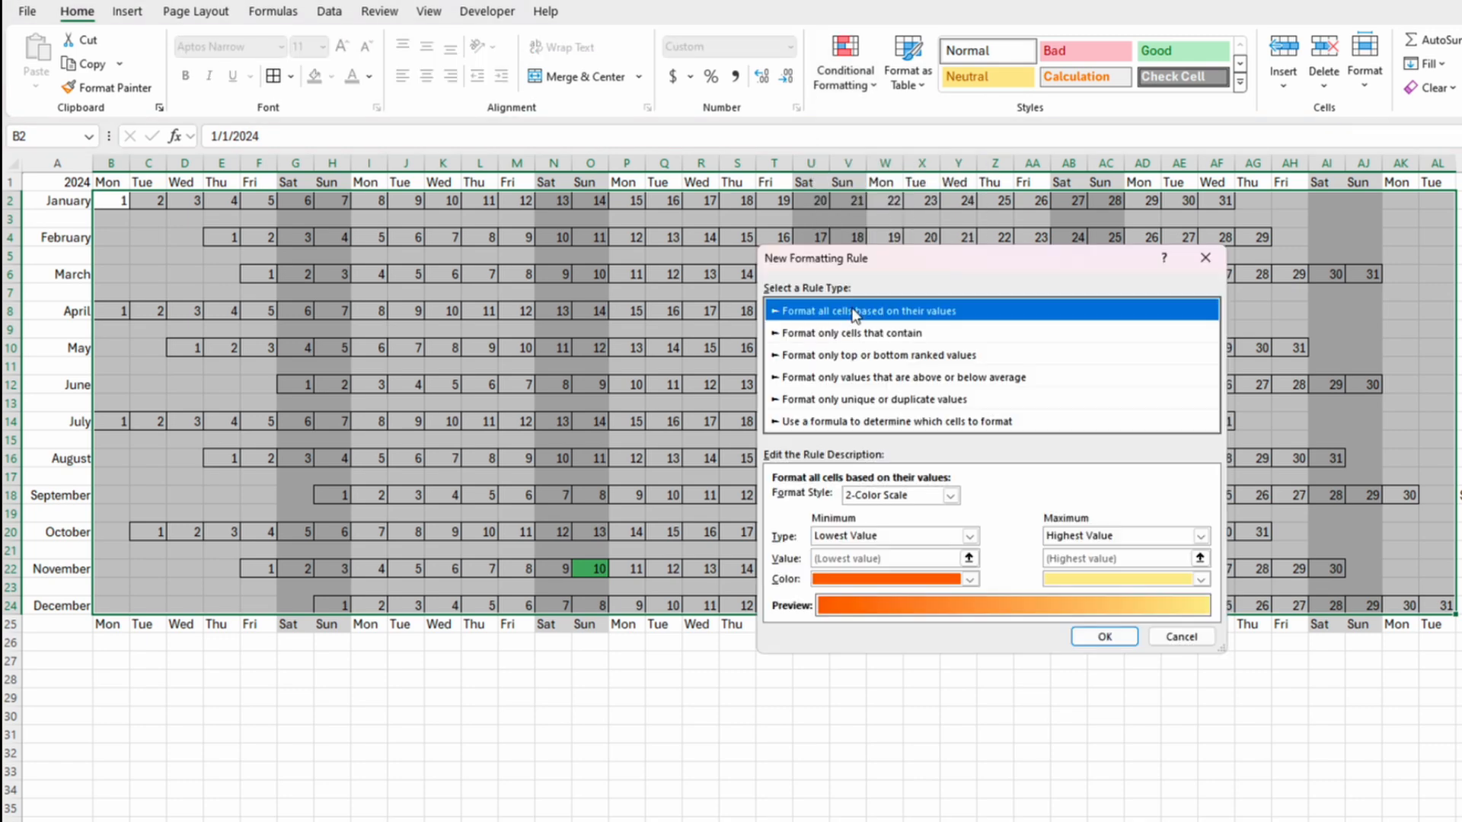
click(845, 421)
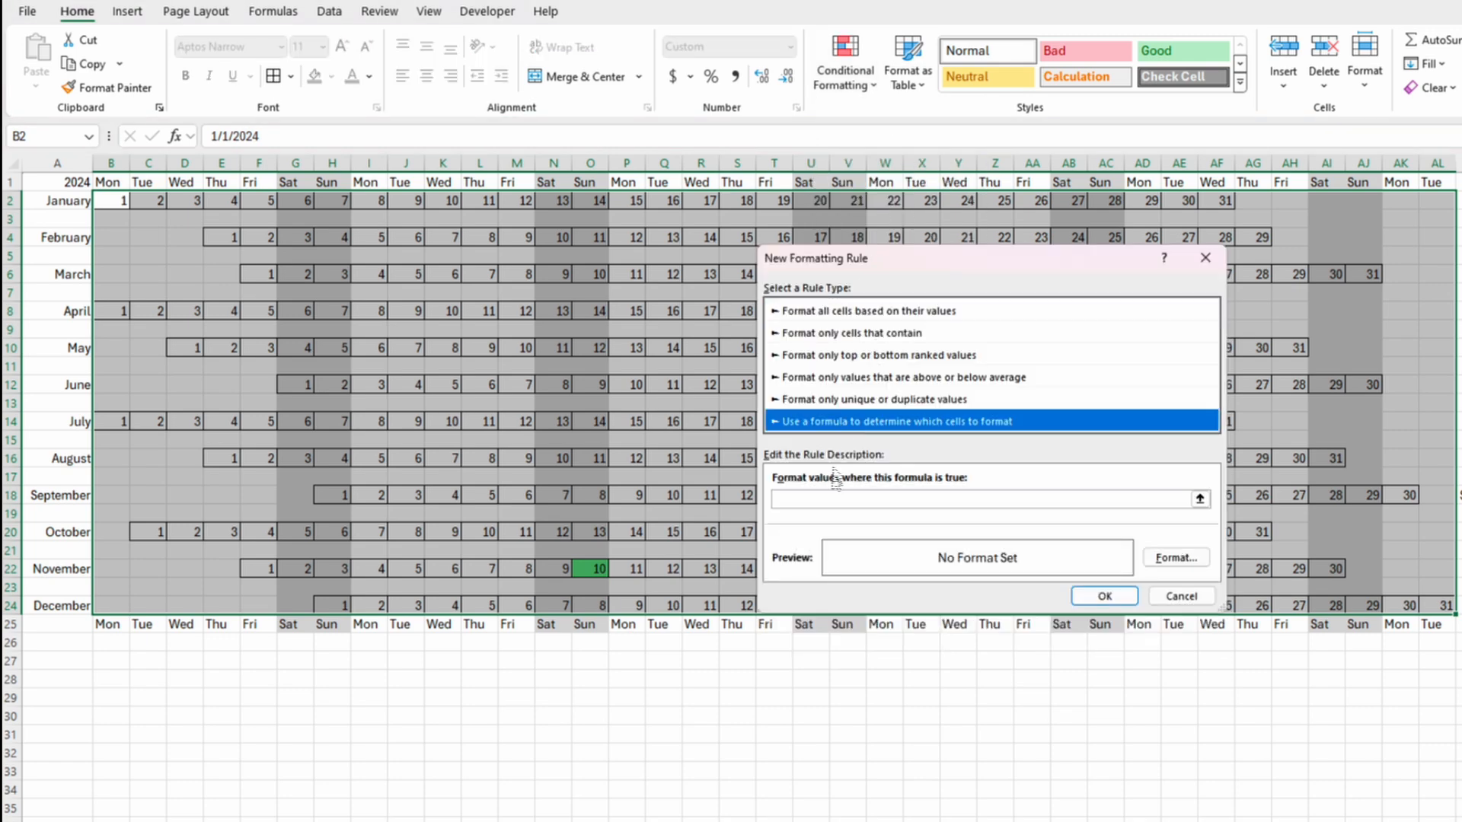
click(828, 499)
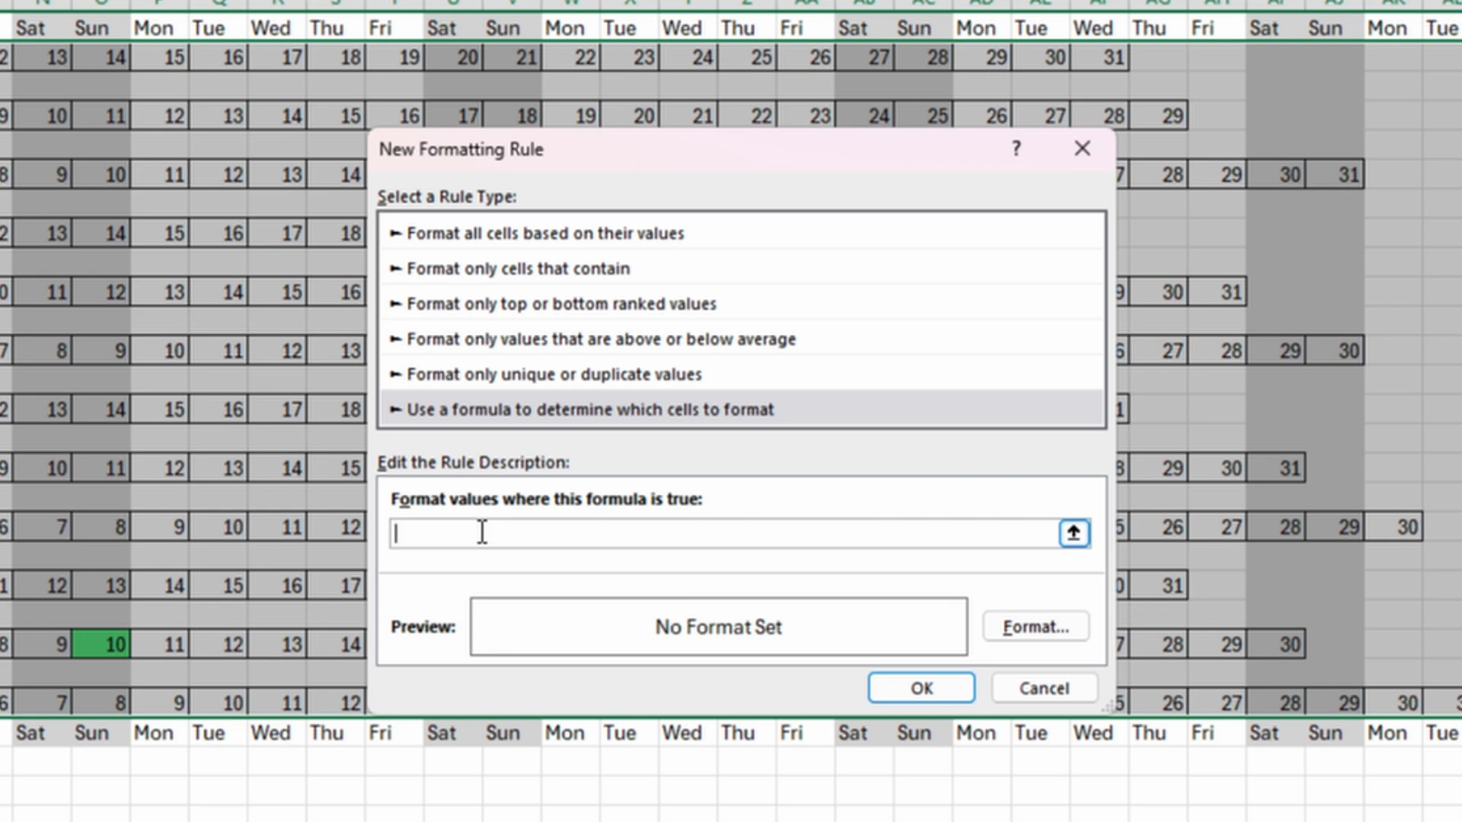
text(=AND(B2)
text(< TODAY())
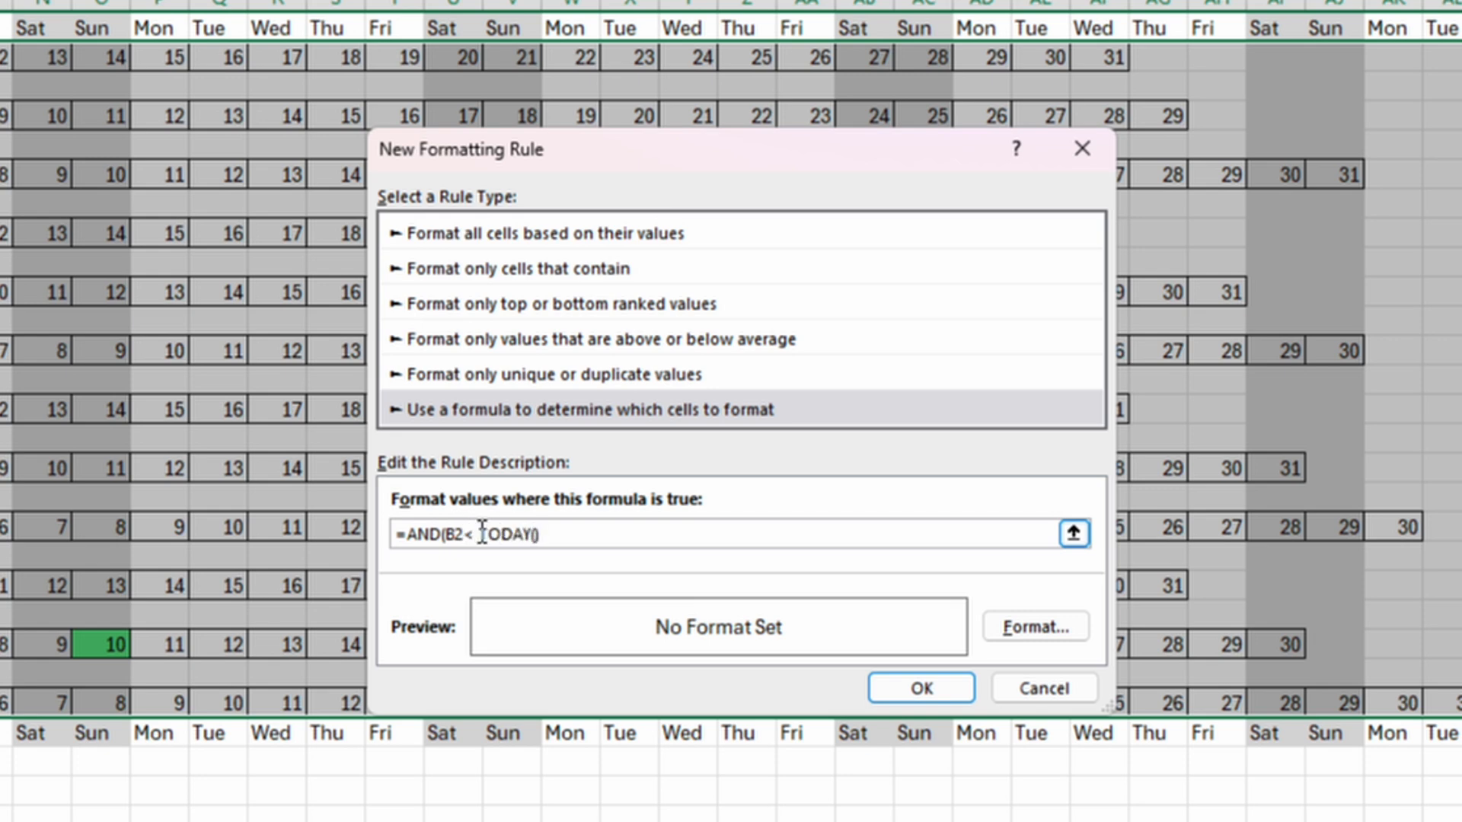
text(,B2<>""))
Give the past-dates rule a light gray fill and white font color, and apply it to the calendar.
click(1026, 626)
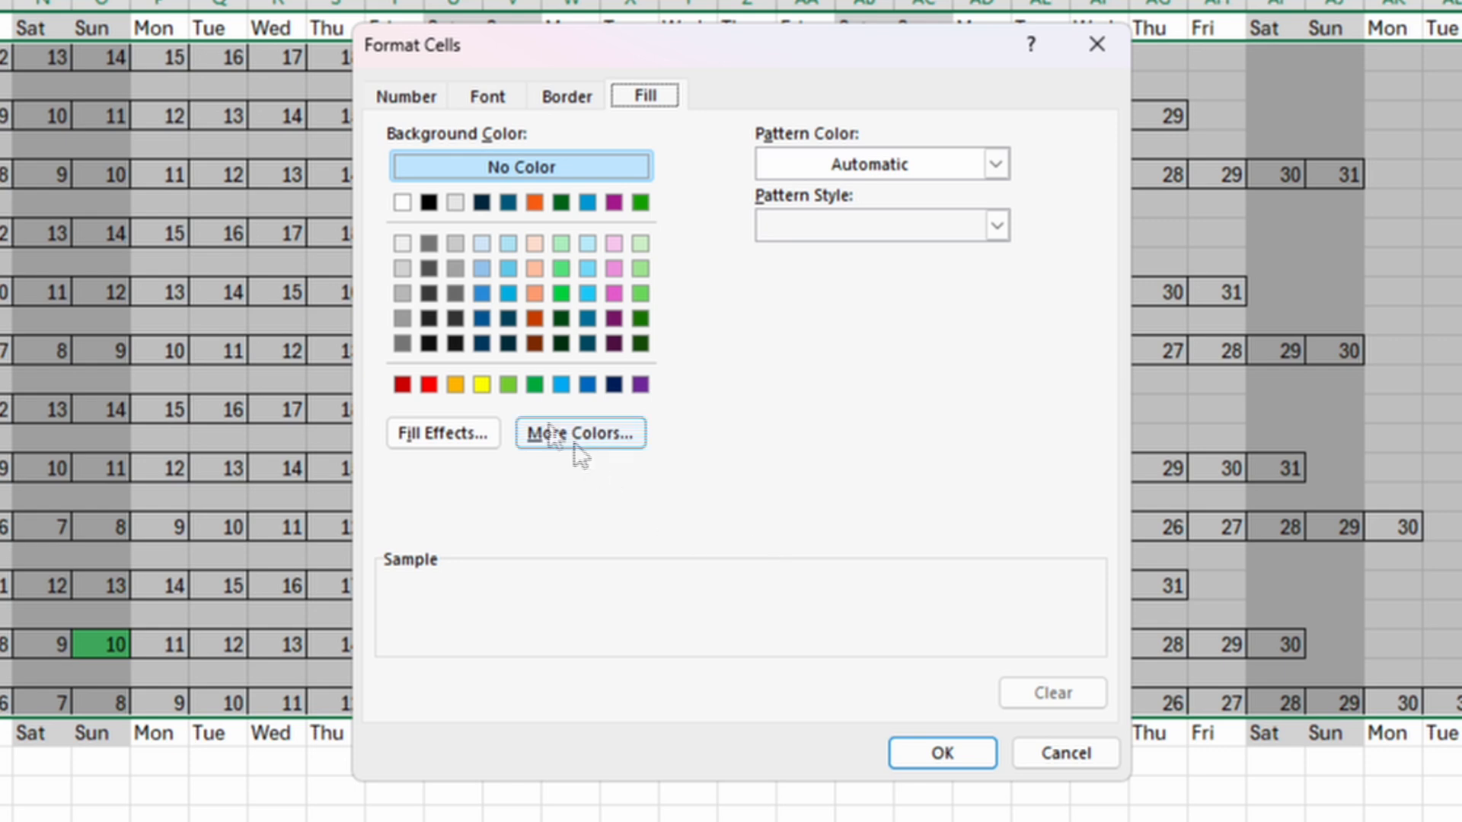
click(455, 243)
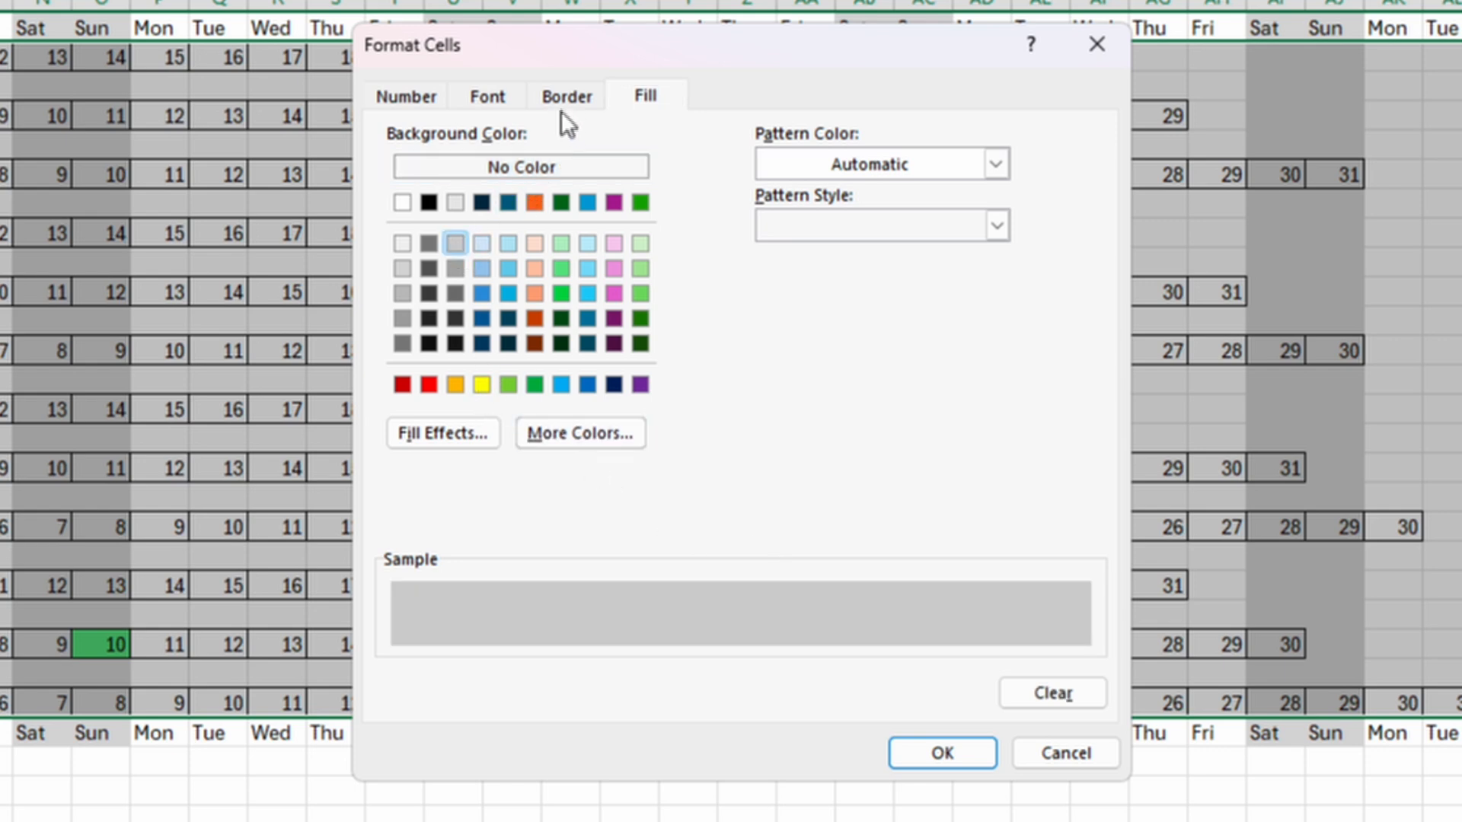
click(518, 100)
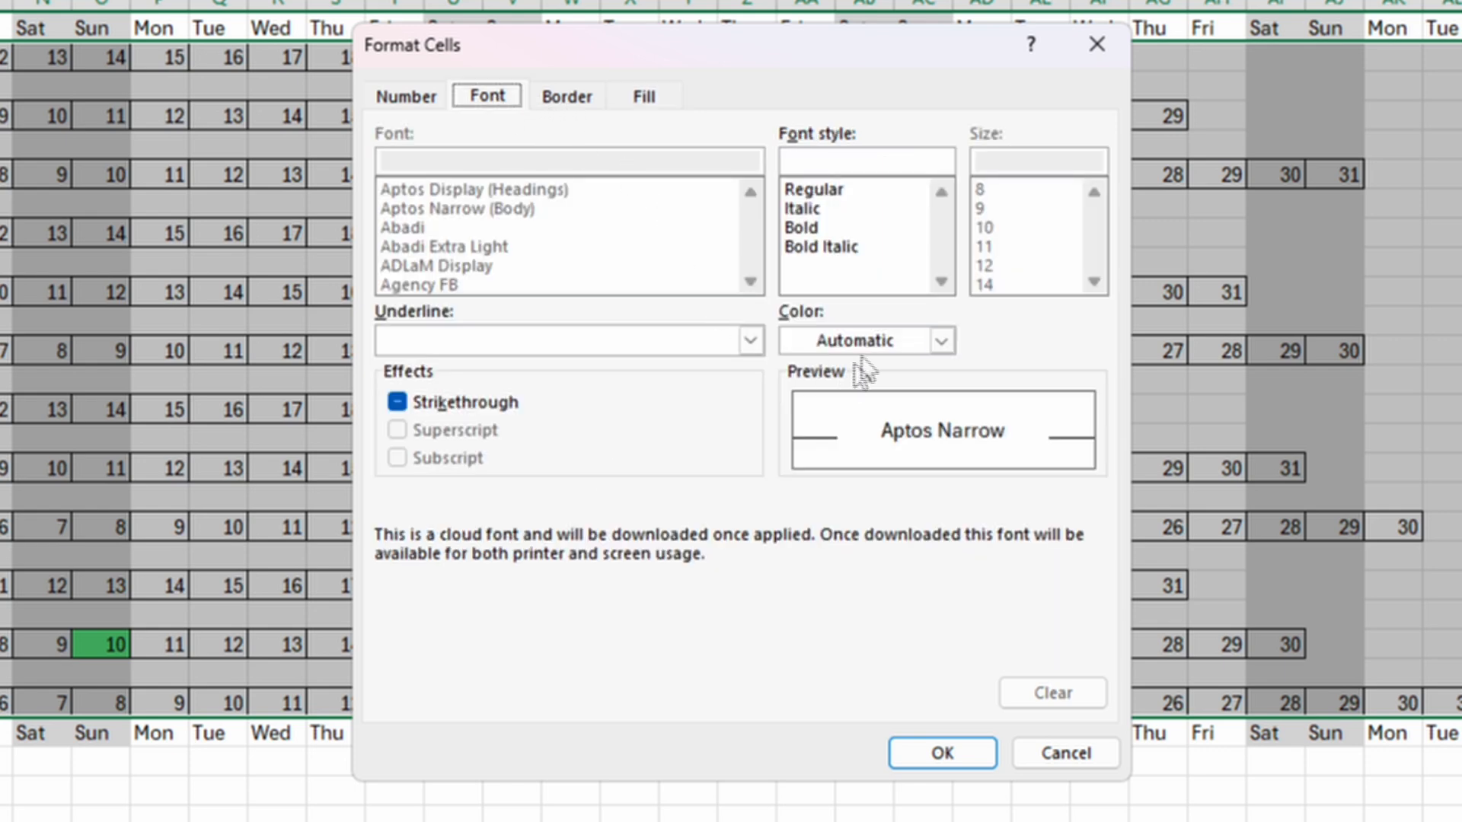
click(942, 340)
click(793, 459)
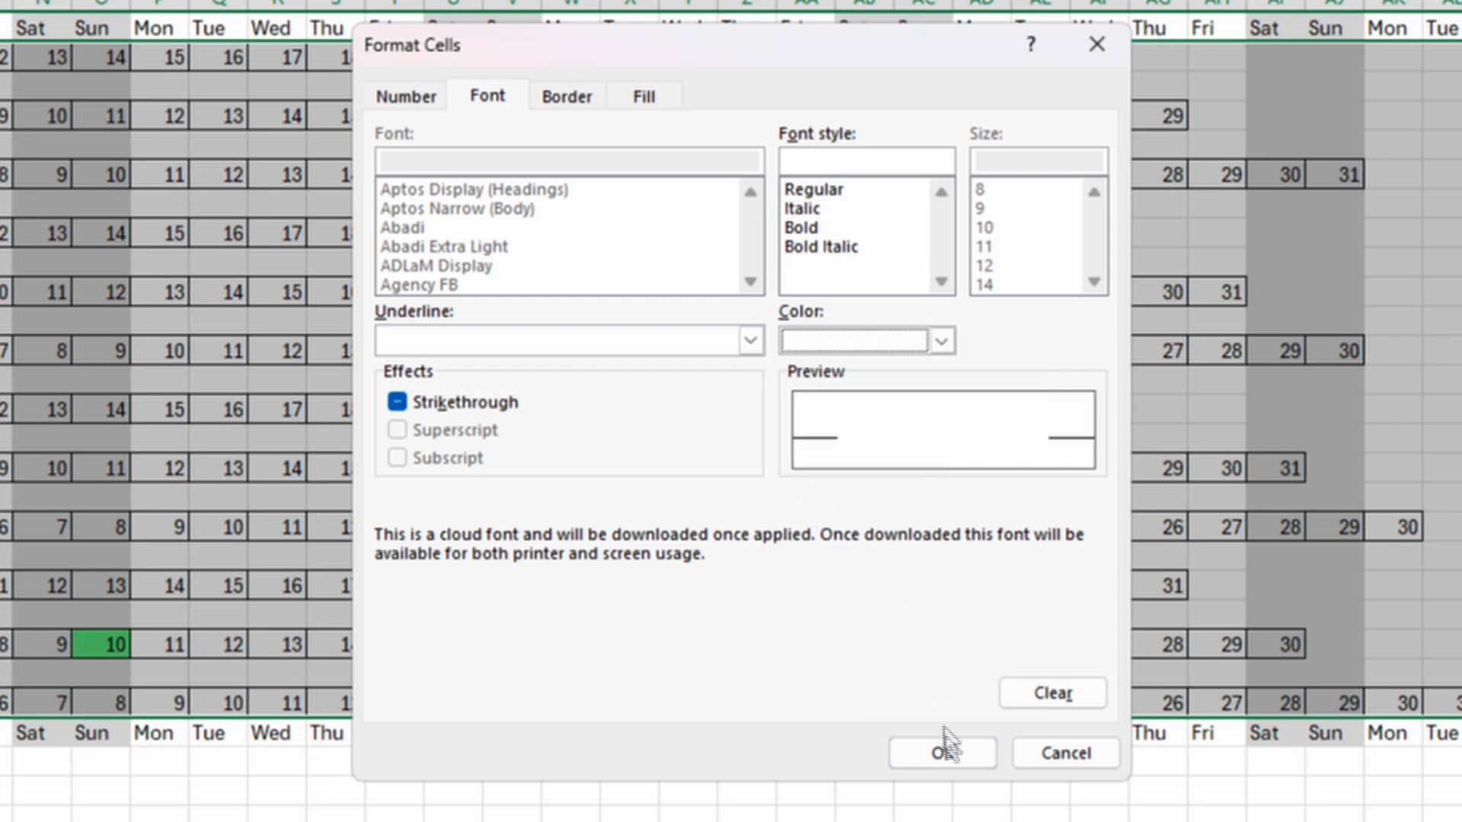
click(942, 753)
click(916, 683)
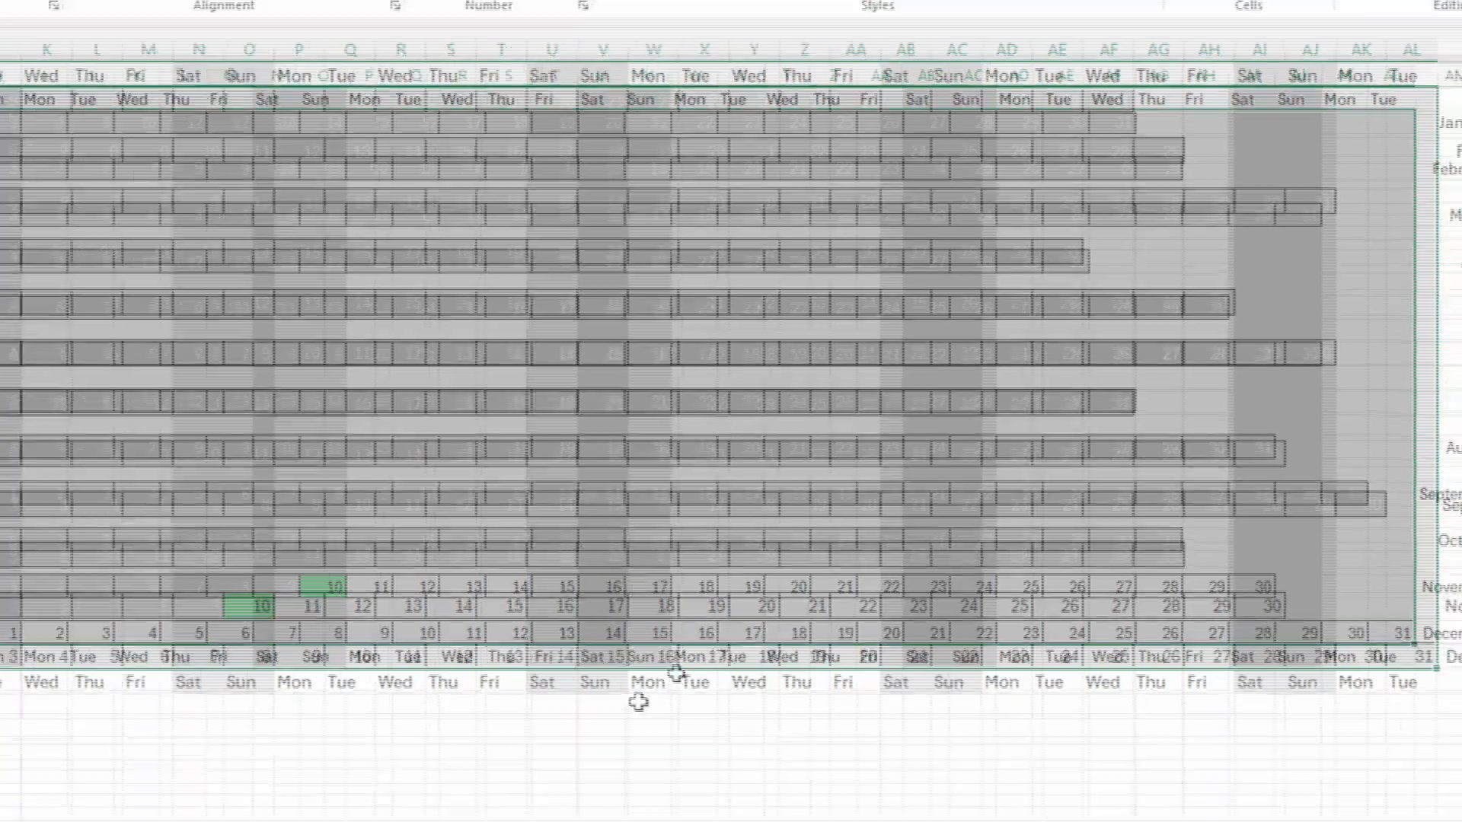
click(511, 788)
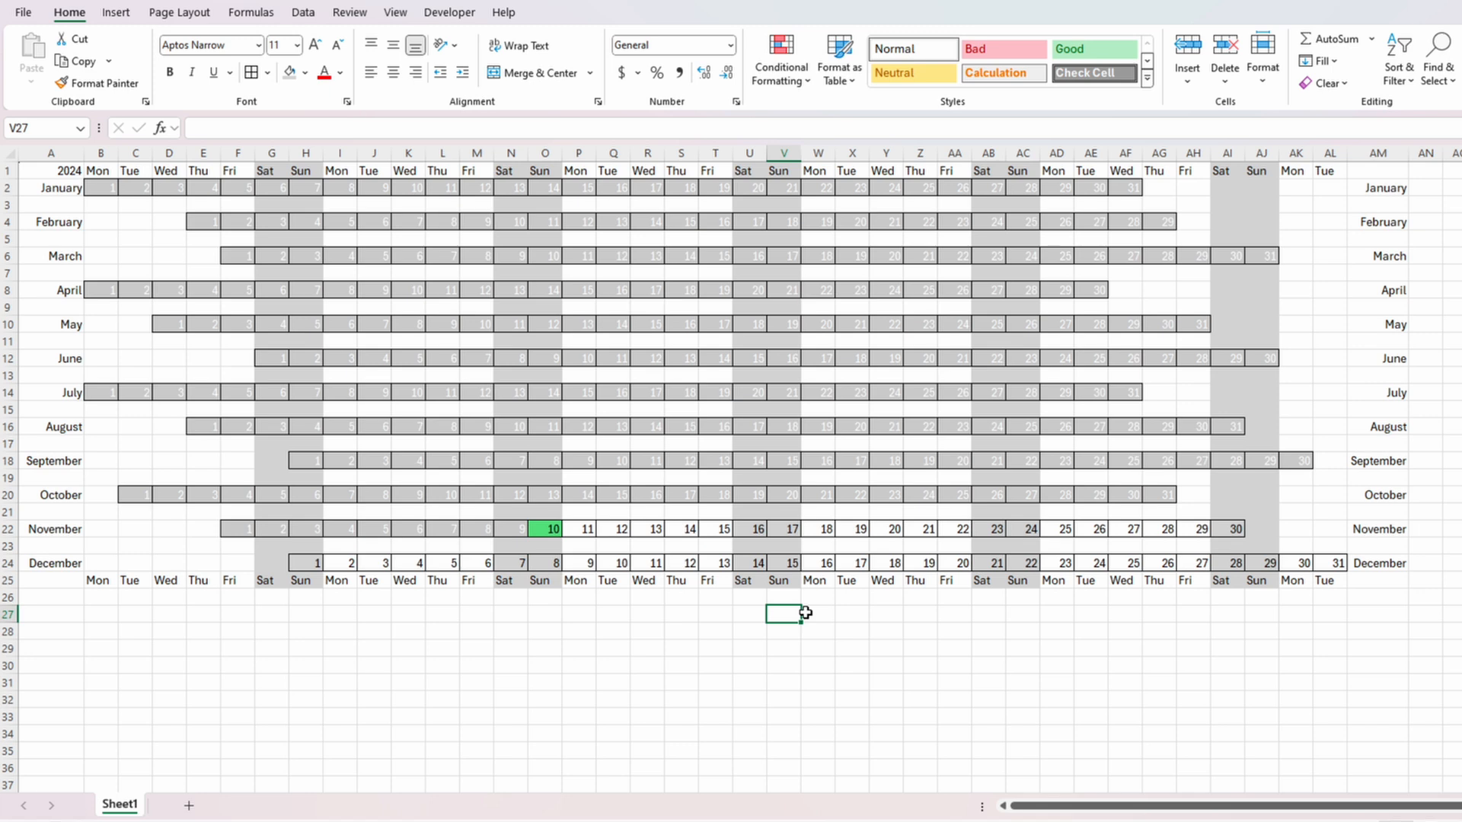
Add a note reading "GF's Birthday" to the November 14 cell (S22).
right_click(685, 530)
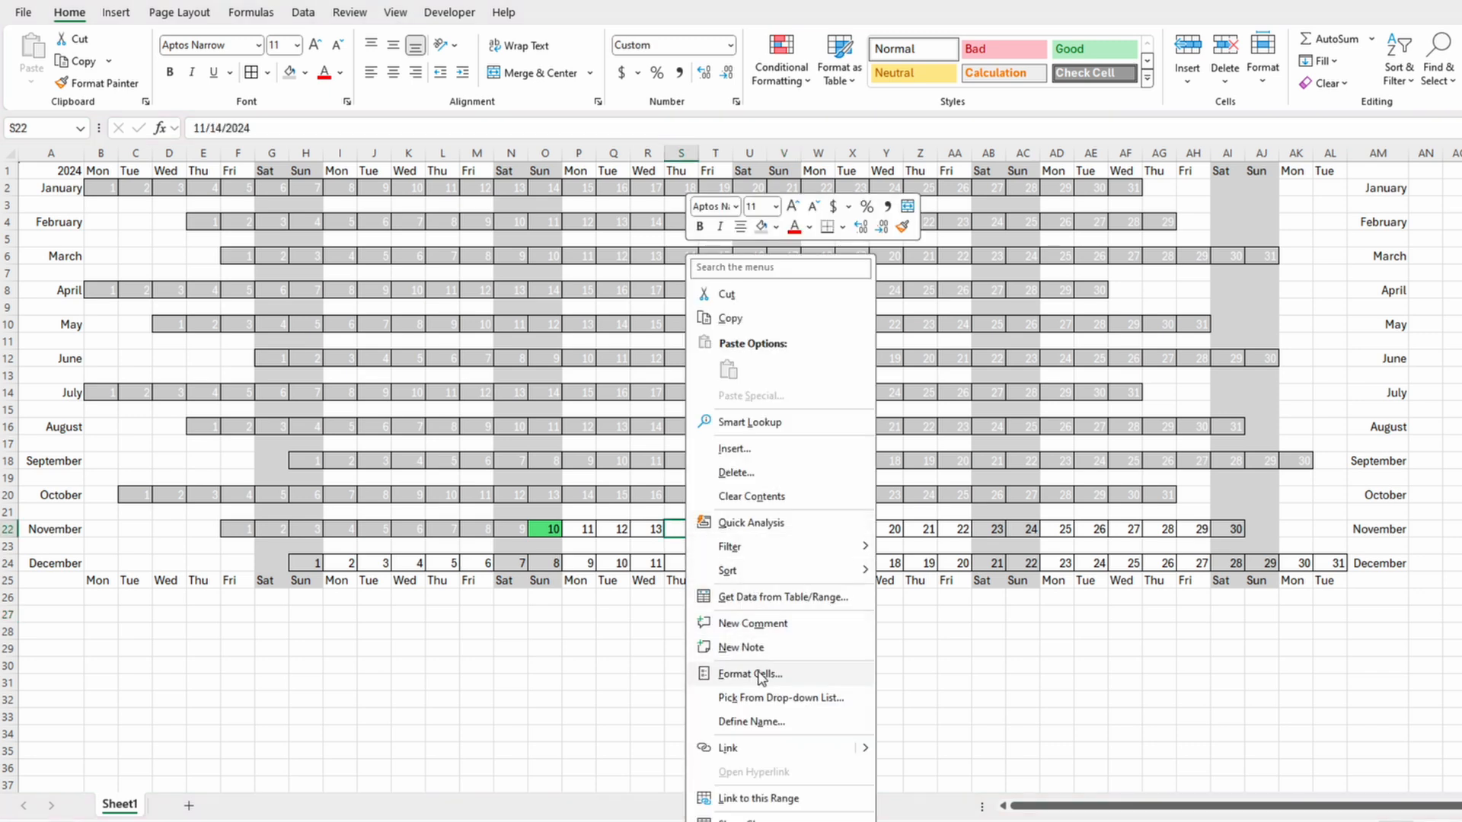
click(753, 646)
text(GF)
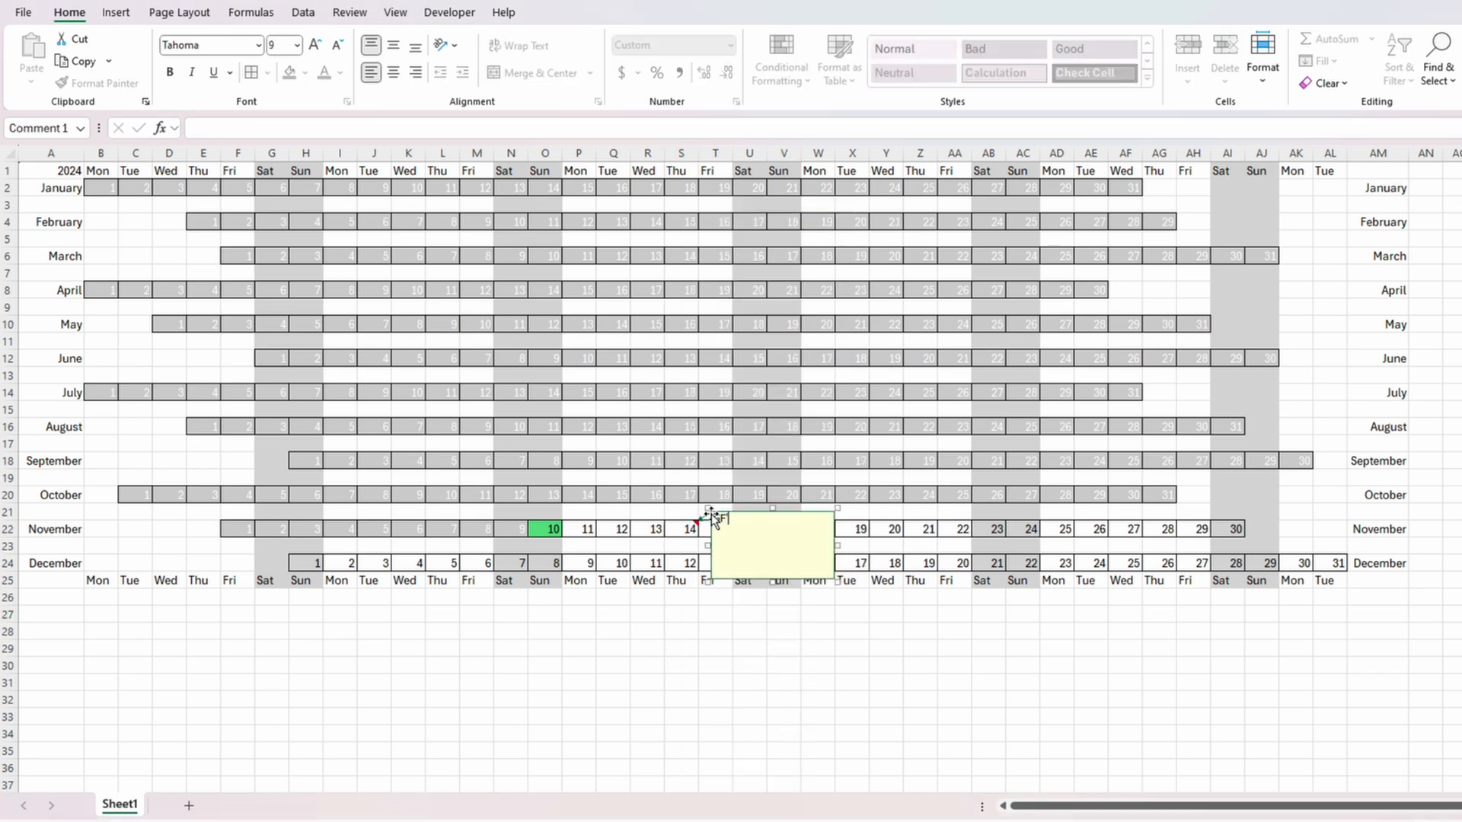
text('s Birthday)
click(676, 526)
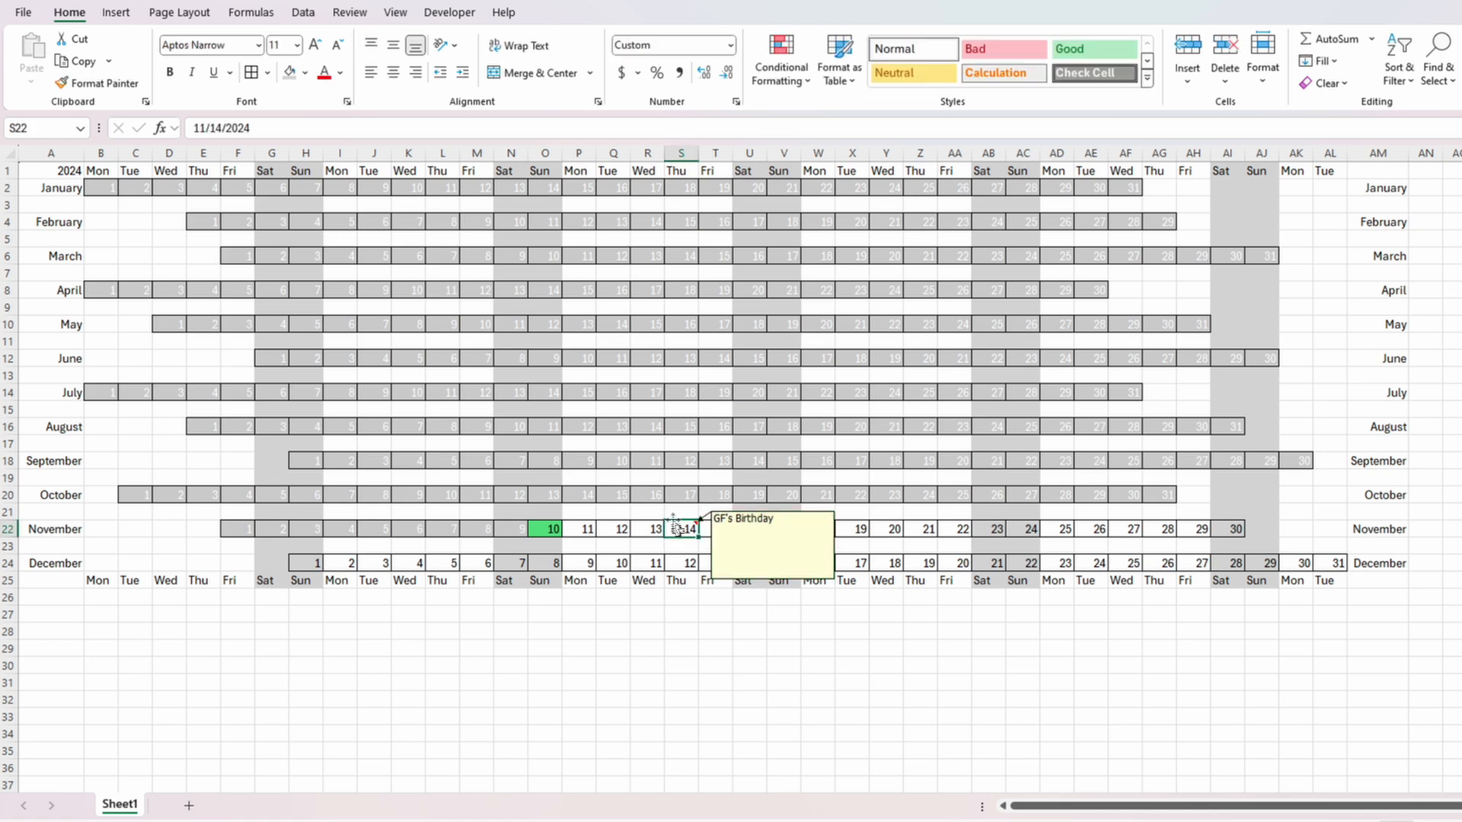
Fill the November 14 cell and the November 19 to 21 cells with yellow.
click(305, 73)
click(334, 275)
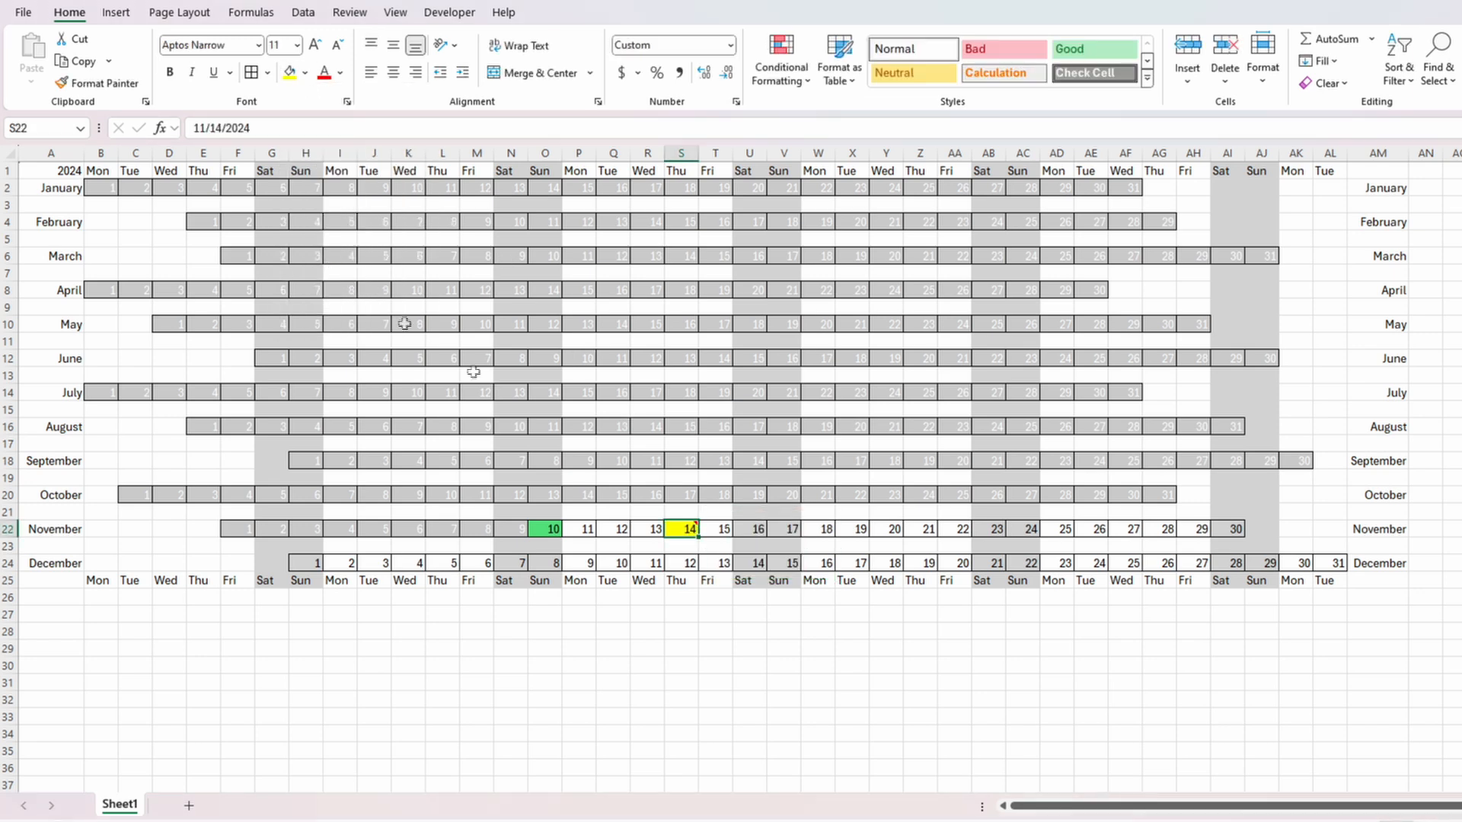
click(747, 626)
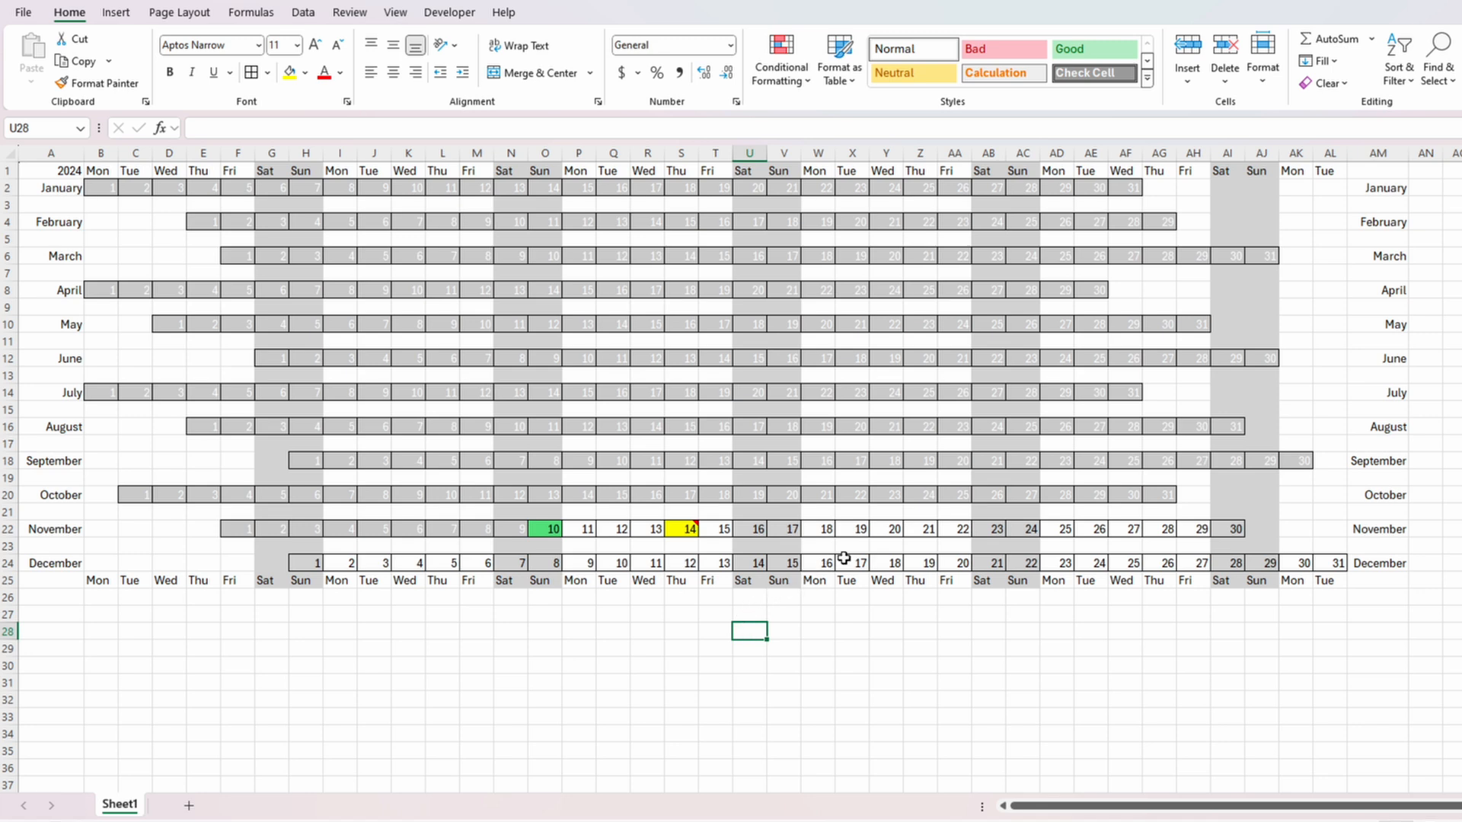
drag(856, 530, 929, 532)
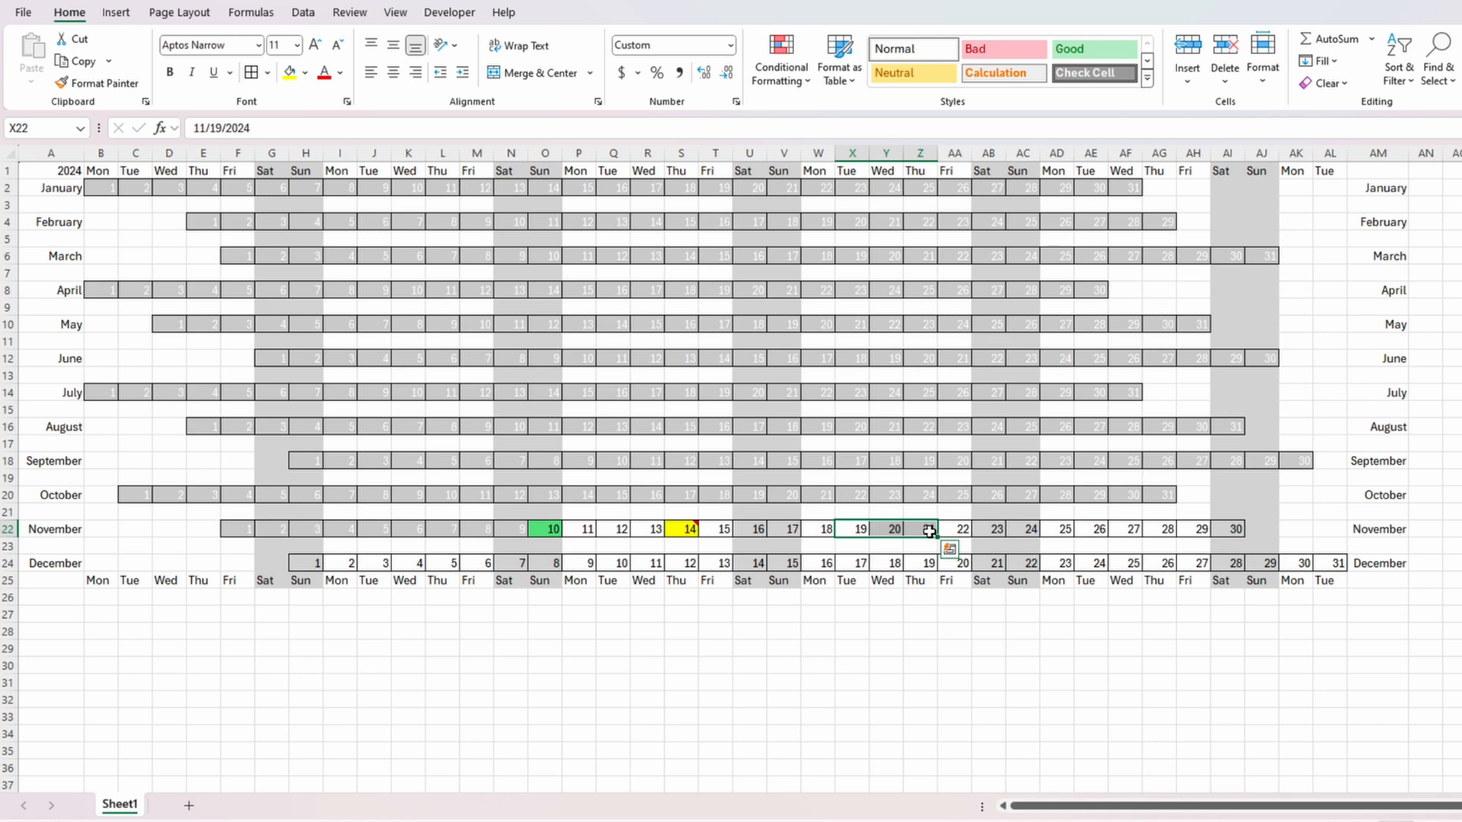
click(289, 72)
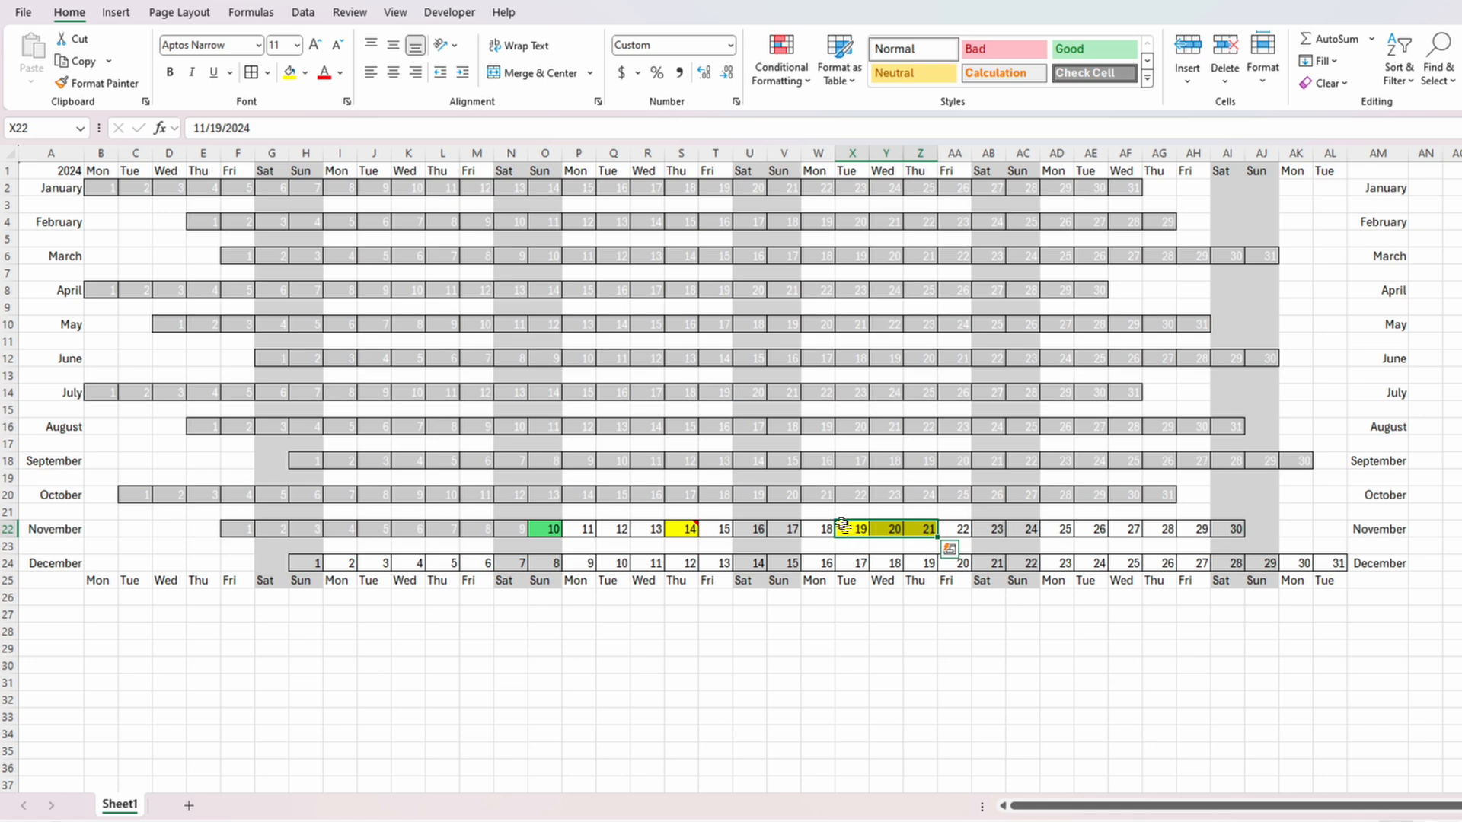
Add a note reading "MOM's B-day" to the August 14 cell (R16) and display it to check.
click(648, 428)
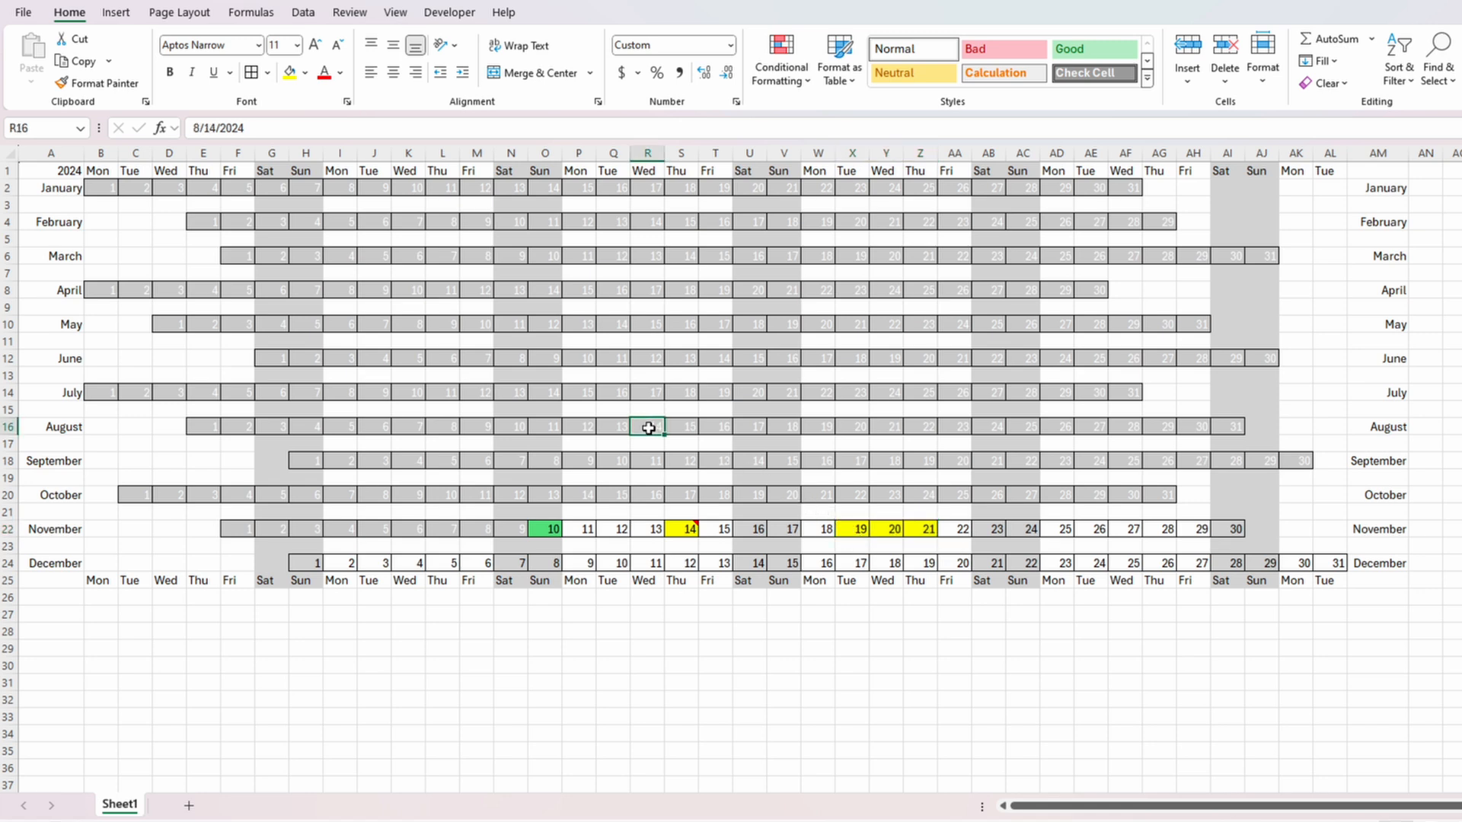
right_click(648, 428)
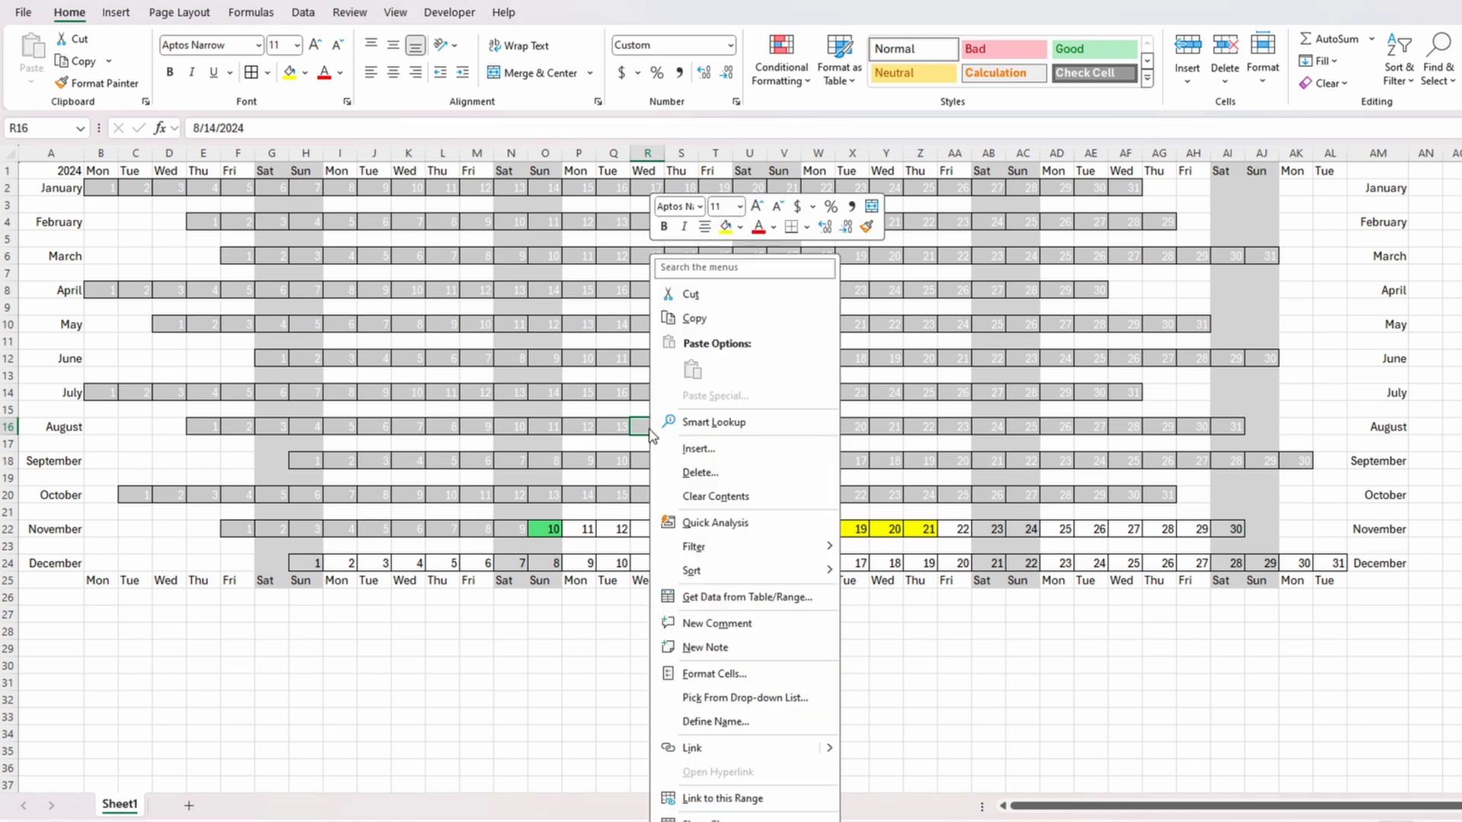
click(710, 646)
text(MOM)
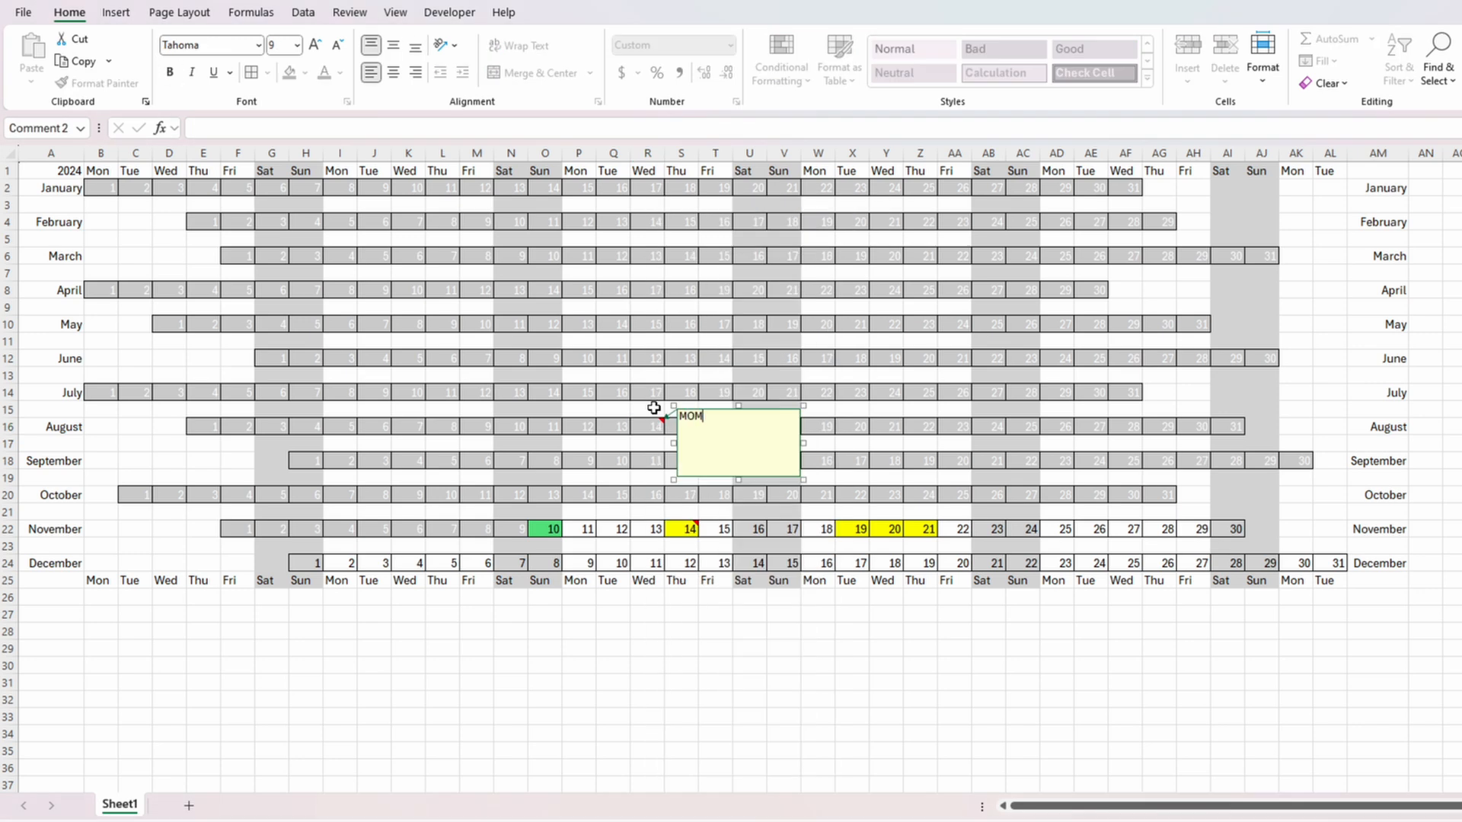
text('s B-day)
click(659, 430)
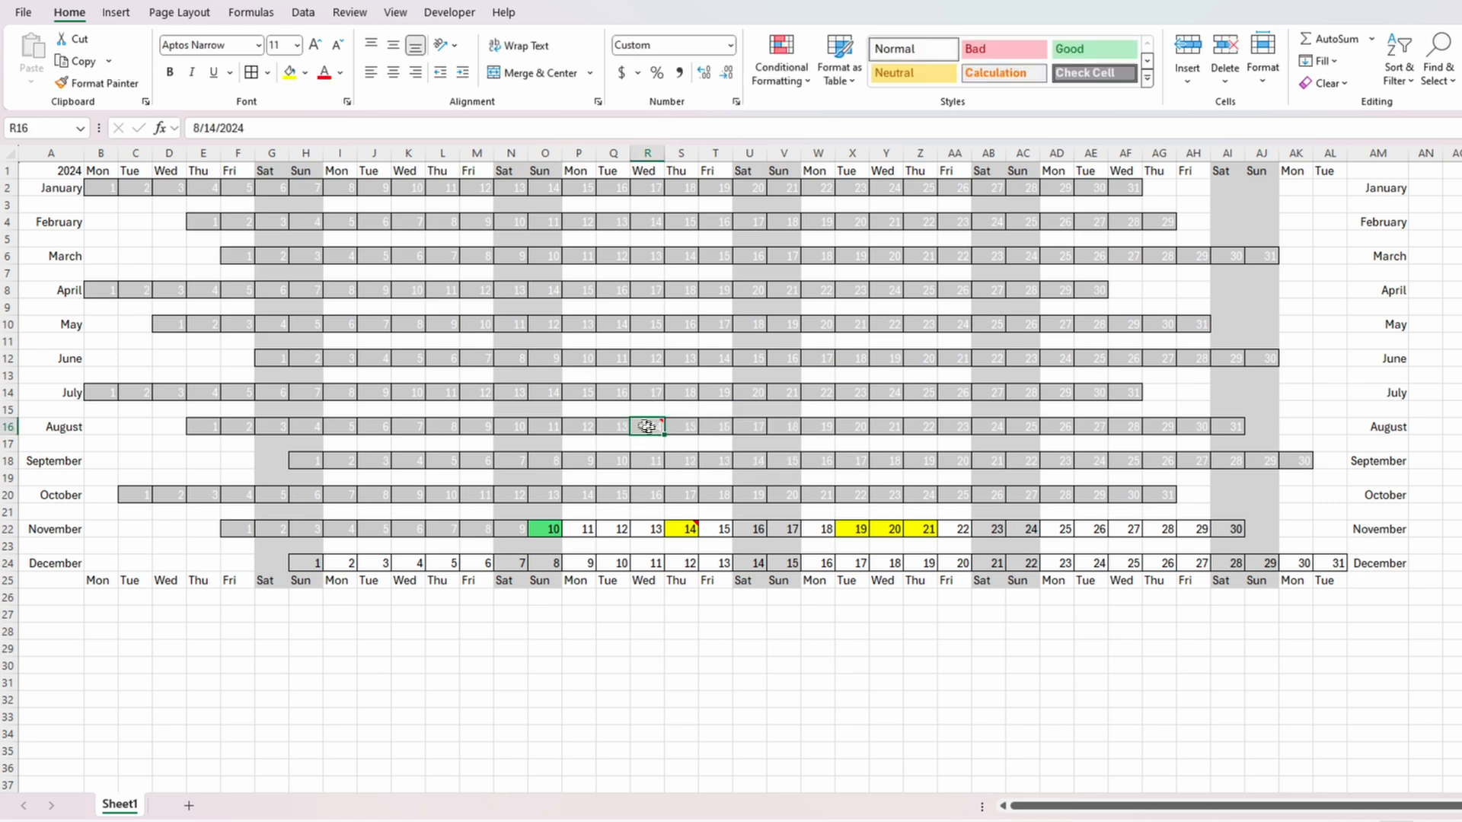
mouse_move(652, 429)
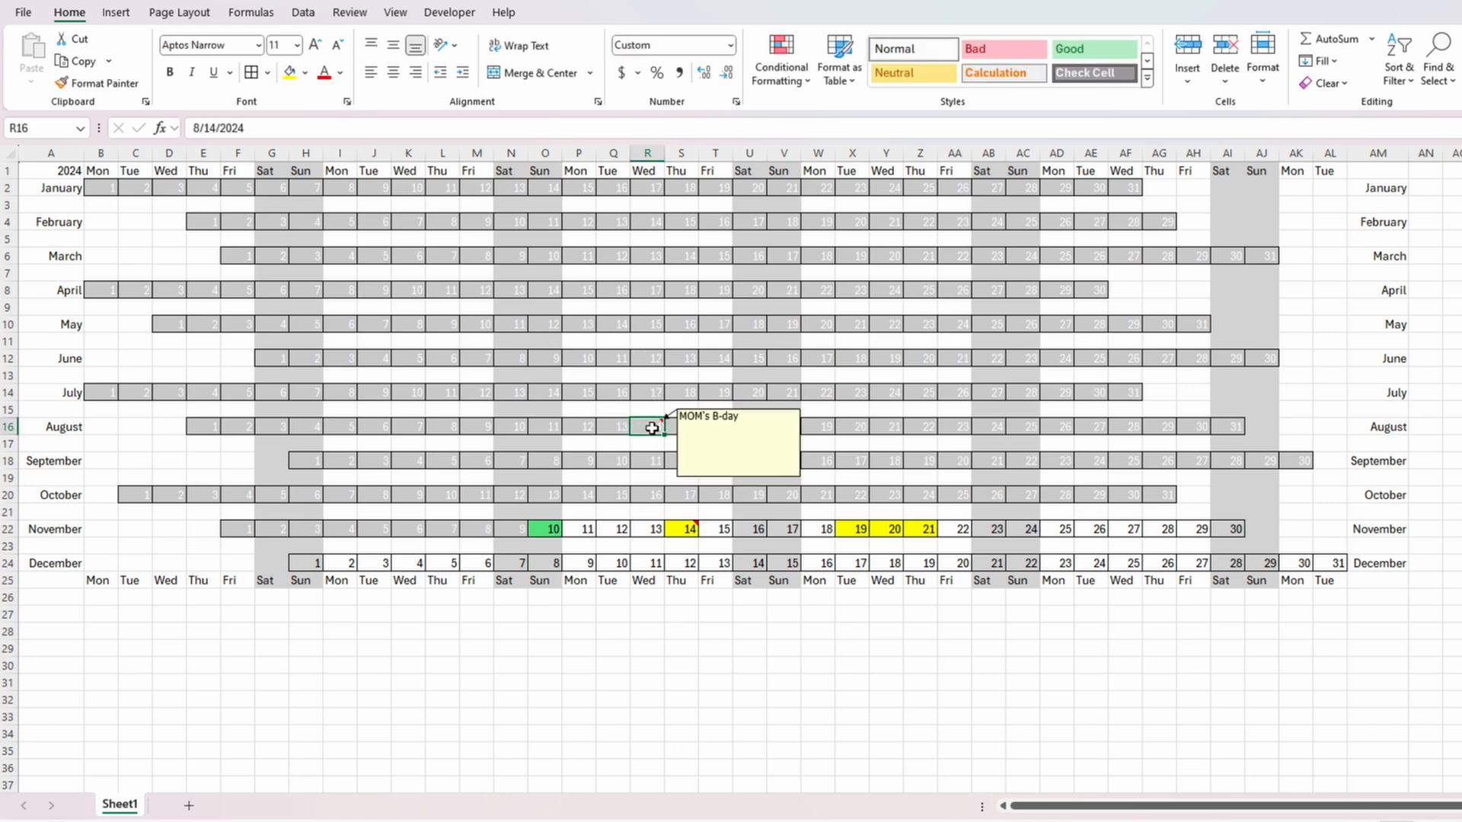